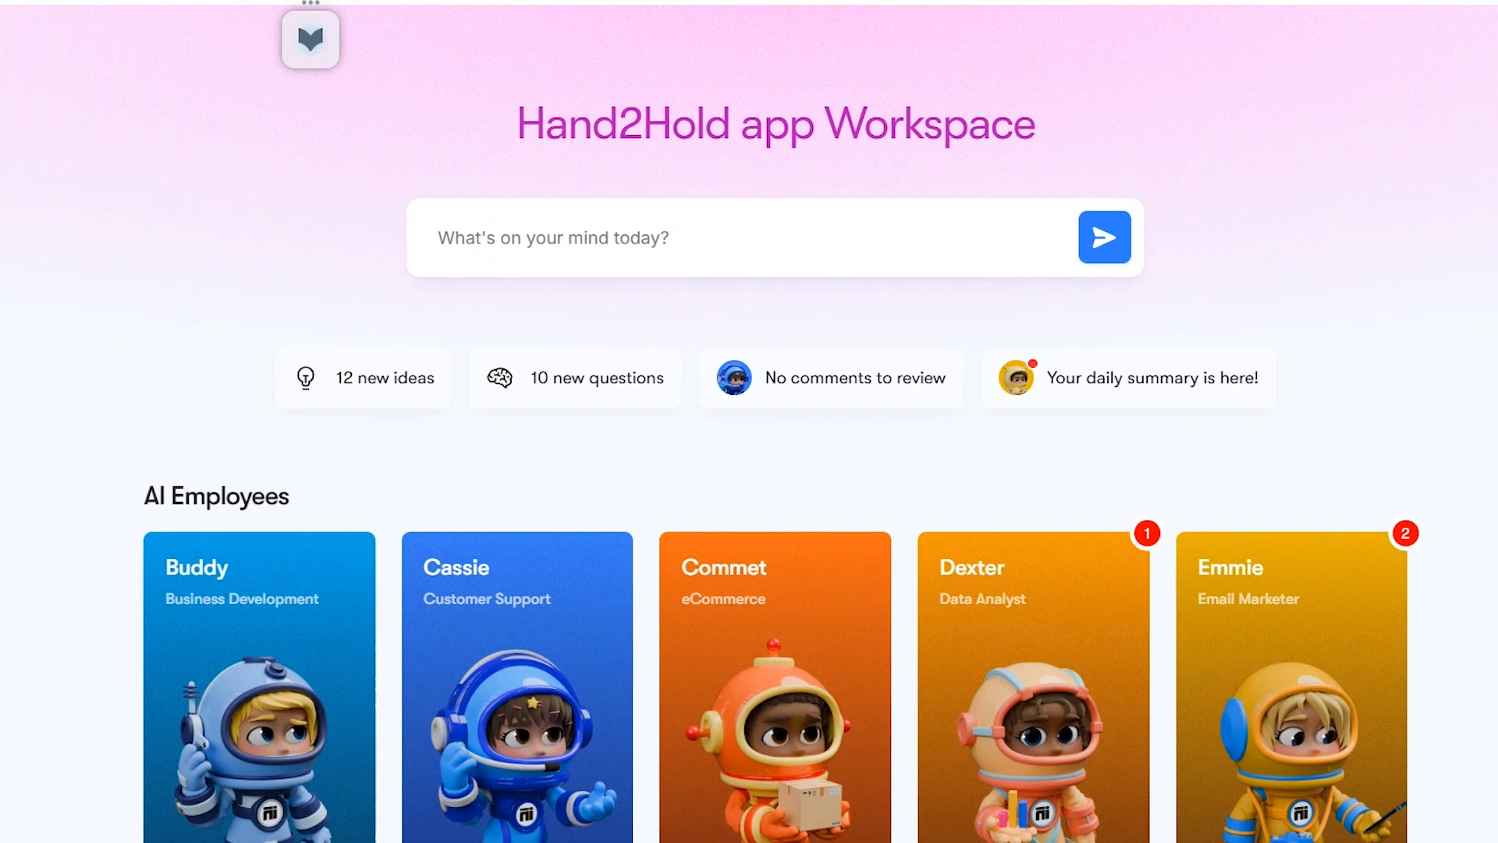
Look over the AI employee cards and their roles on the Hand2Hold app Workspace page.
{"action": "scroll", "coordinate": [769, 308], "scroll_direction": "down", "scroll_amount": 5}
{"action": "scroll", "coordinate": [433, 246], "scroll_direction": "down", "scroll_amount": 2}
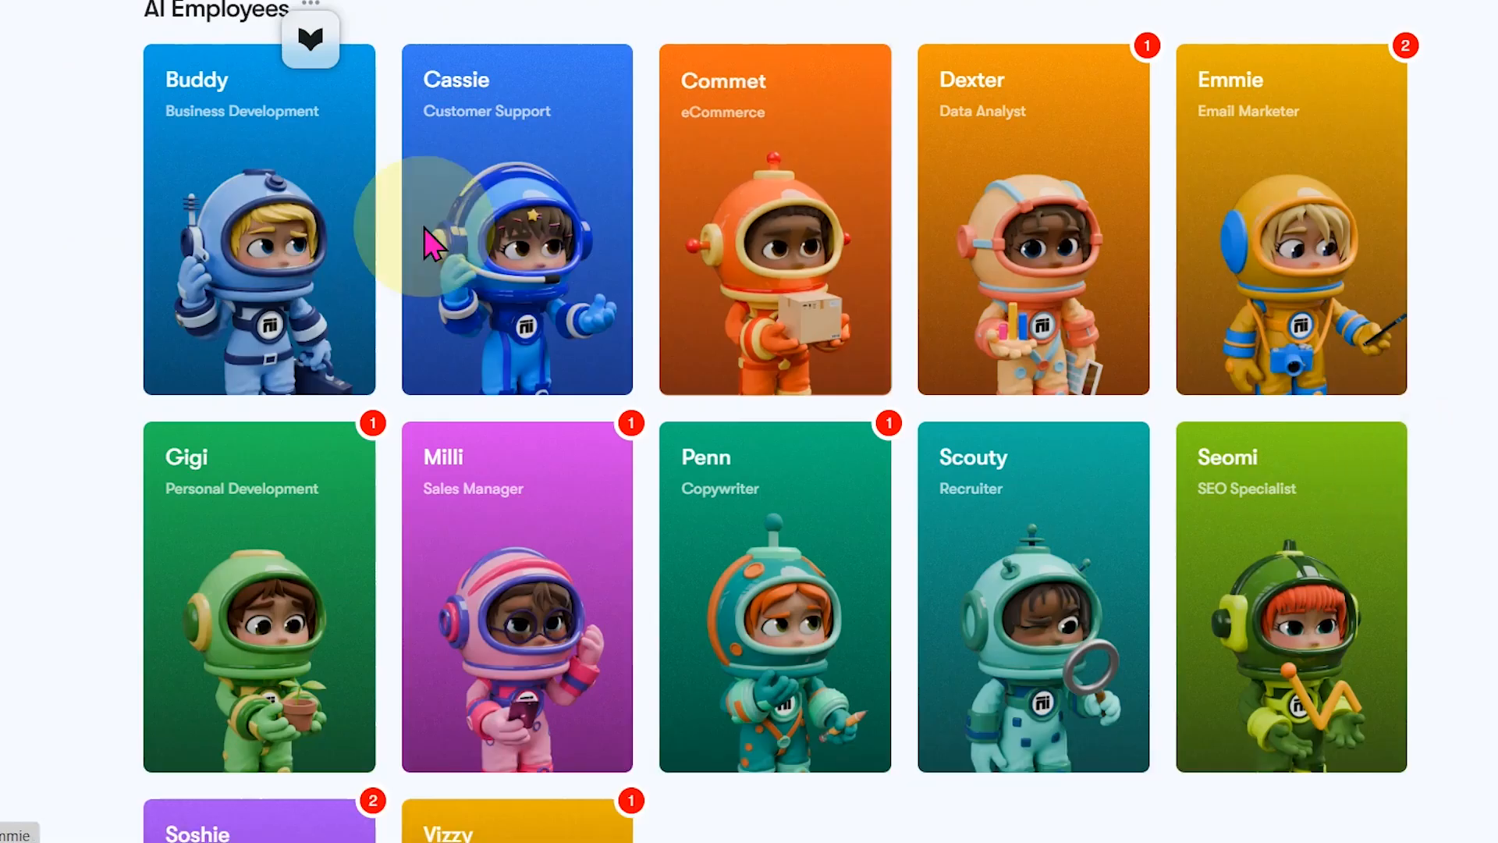
{"action": "scroll", "coordinate": [265, 302], "scroll_direction": "up", "scroll_amount": 2}
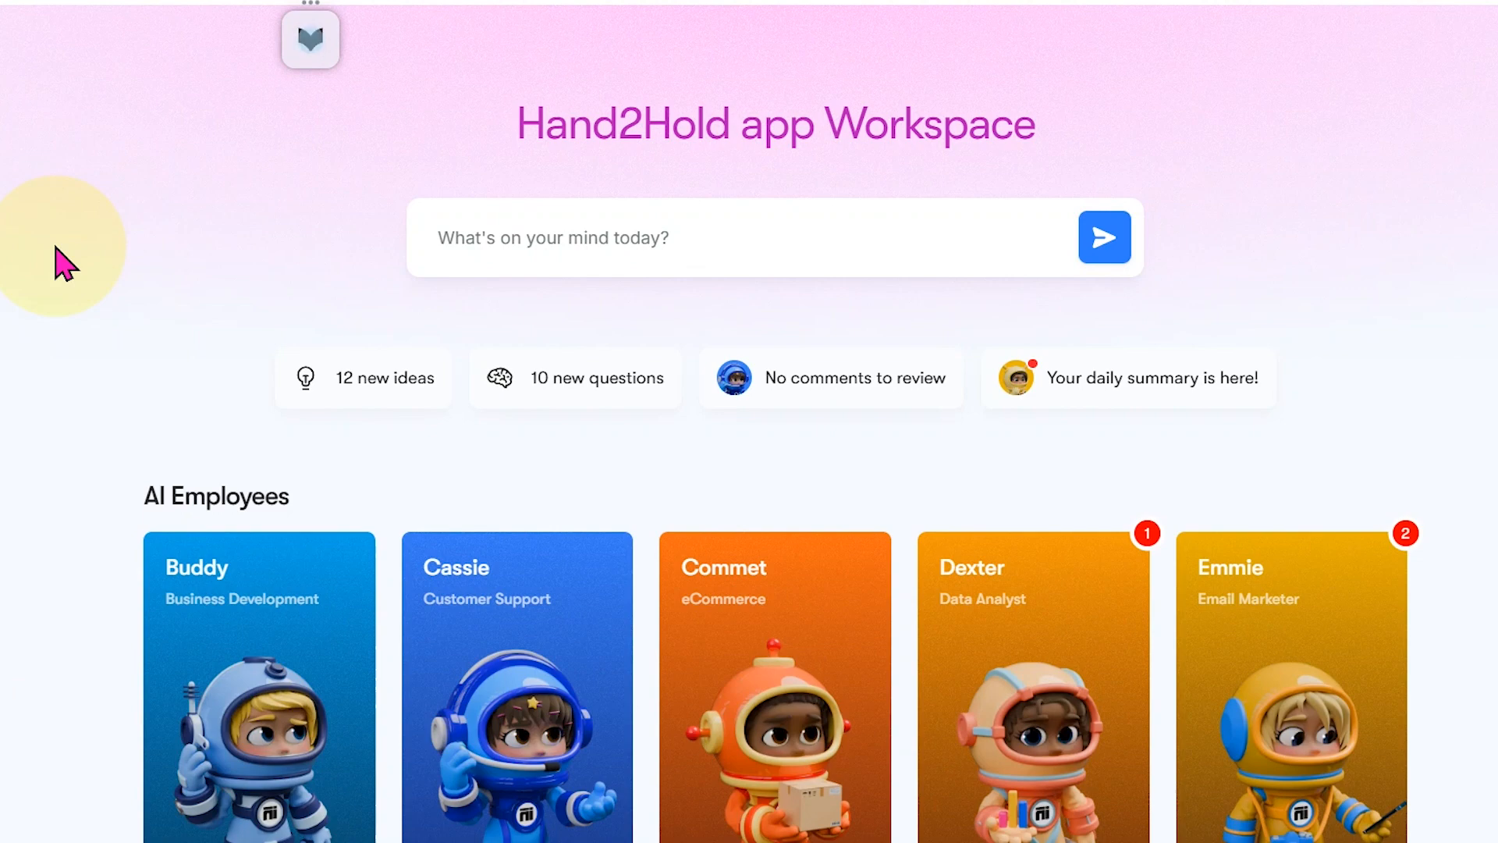
{"action": "scroll", "coordinate": [619, 485], "scroll_direction": "down", "scroll_amount": 6}
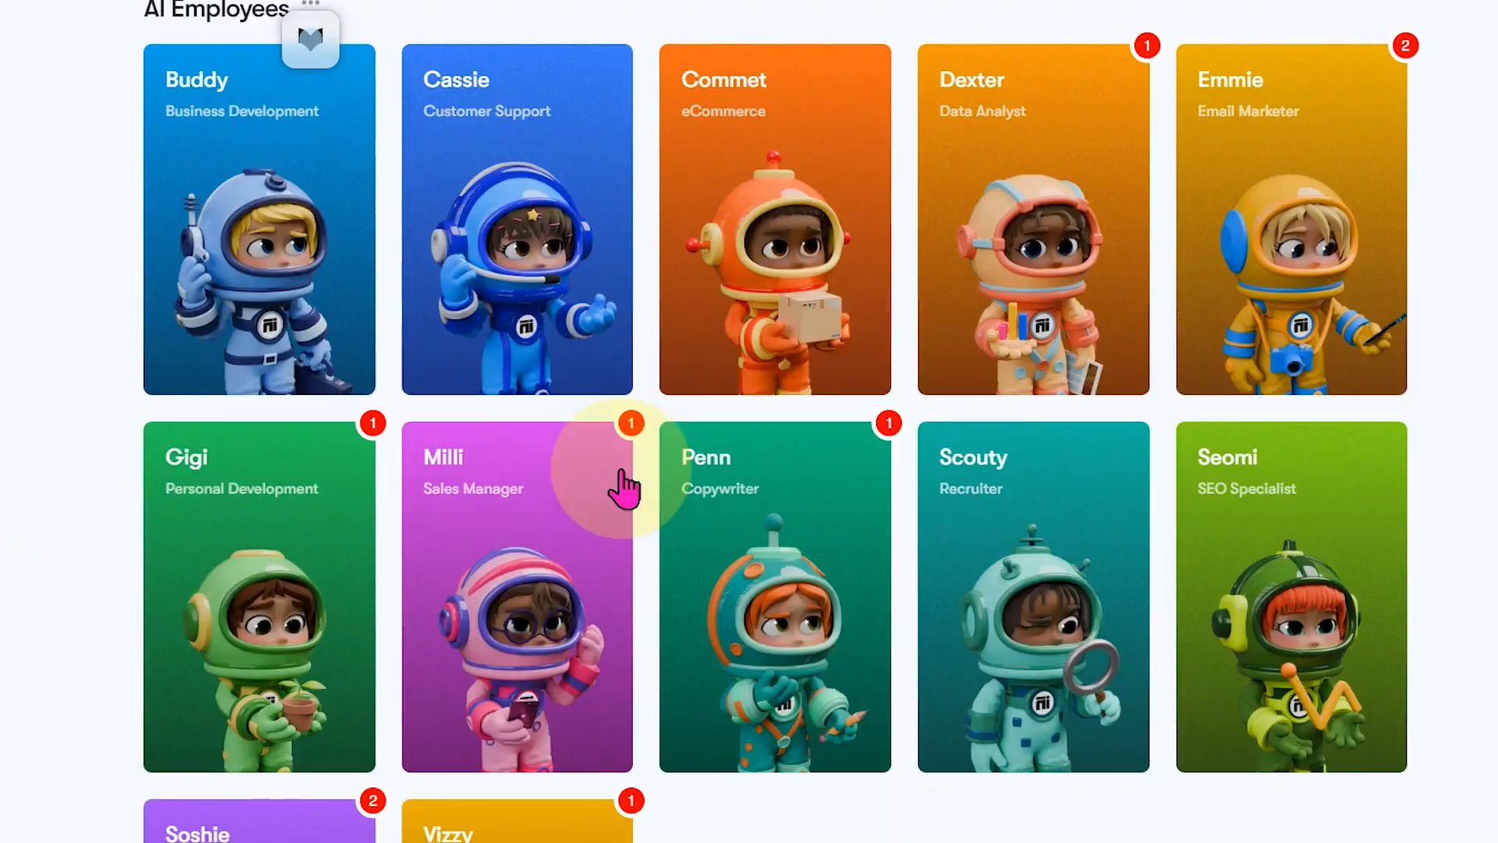
{"action": "scroll", "coordinate": [40, 452], "scroll_direction": "up", "scroll_amount": 6}
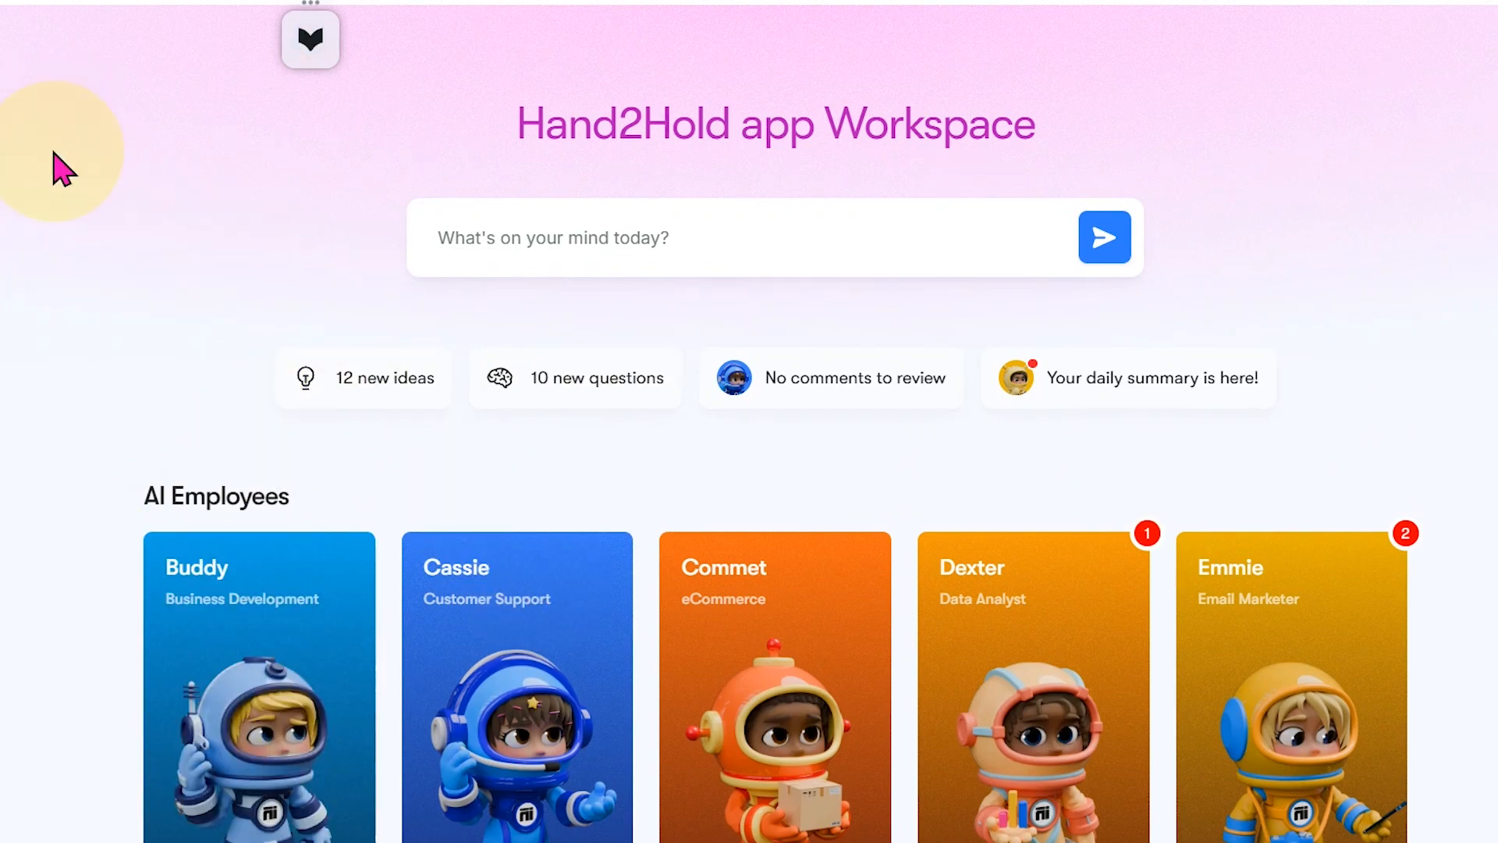
{"action": "scroll", "coordinate": [50, 210], "scroll_direction": "down", "scroll_amount": 2}
{"action": "scroll", "coordinate": [52, 213], "scroll_direction": "up", "scroll_amount": 2}
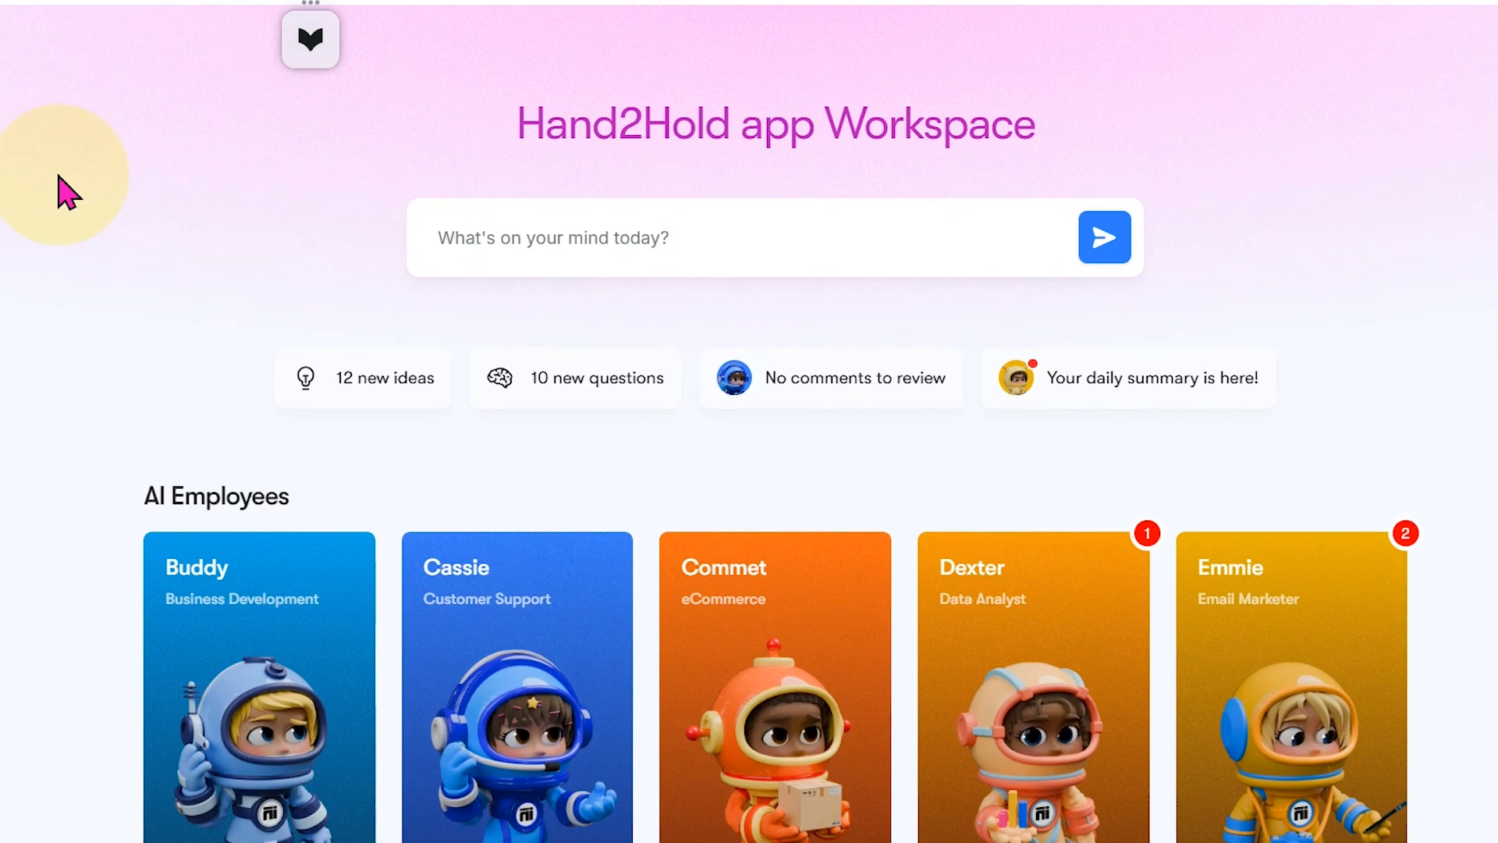
{"action": "scroll", "coordinate": [86, 306], "scroll_direction": "down", "scroll_amount": 2}
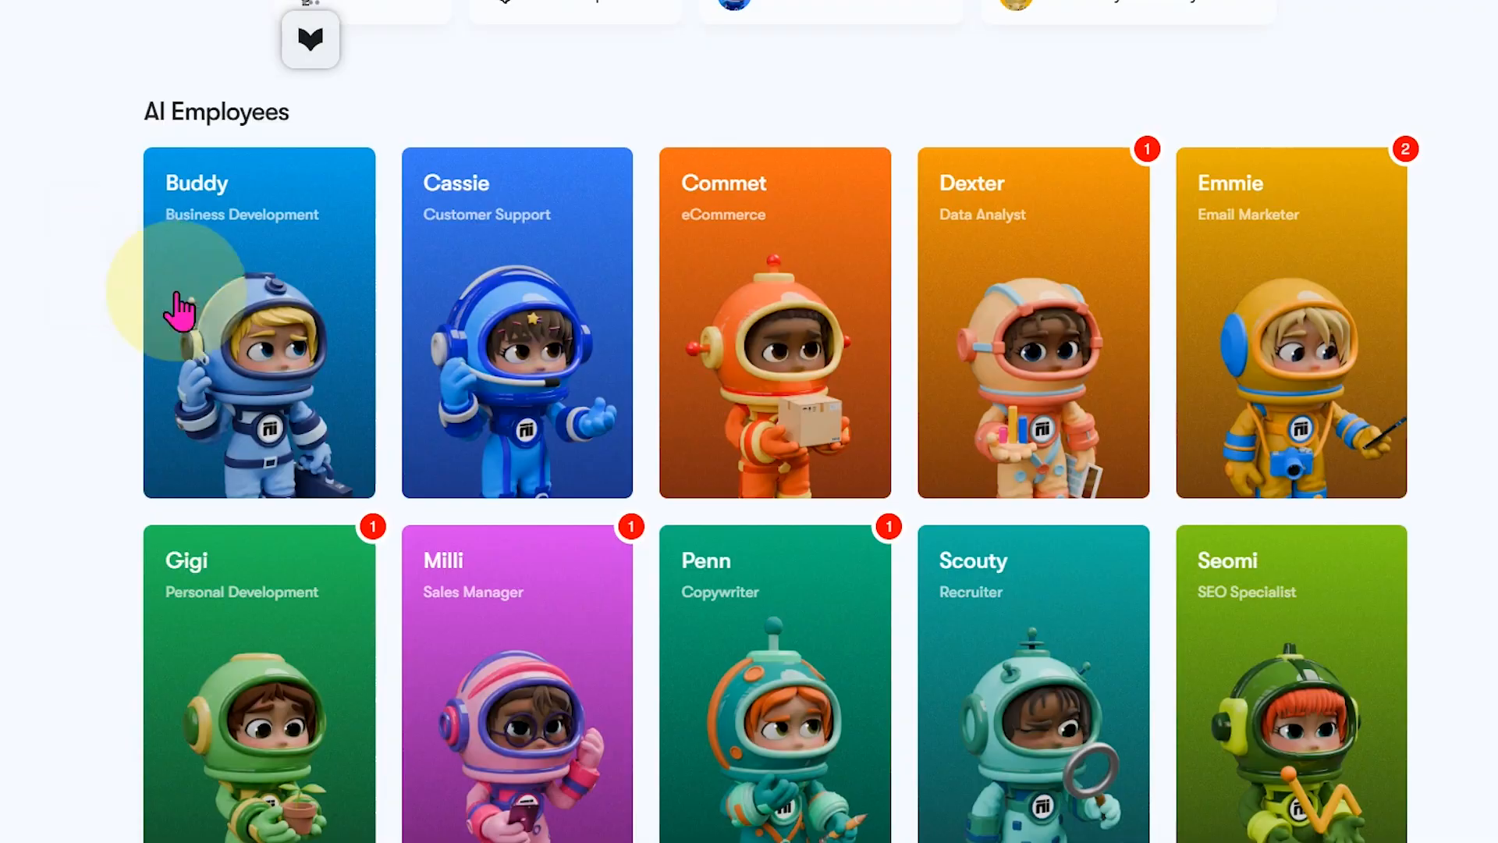
{"action": "scroll", "coordinate": [47, 282], "scroll_direction": "up", "scroll_amount": 3}
{"action": "scroll", "coordinate": [73, 227], "scroll_direction": "up", "scroll_amount": 2}
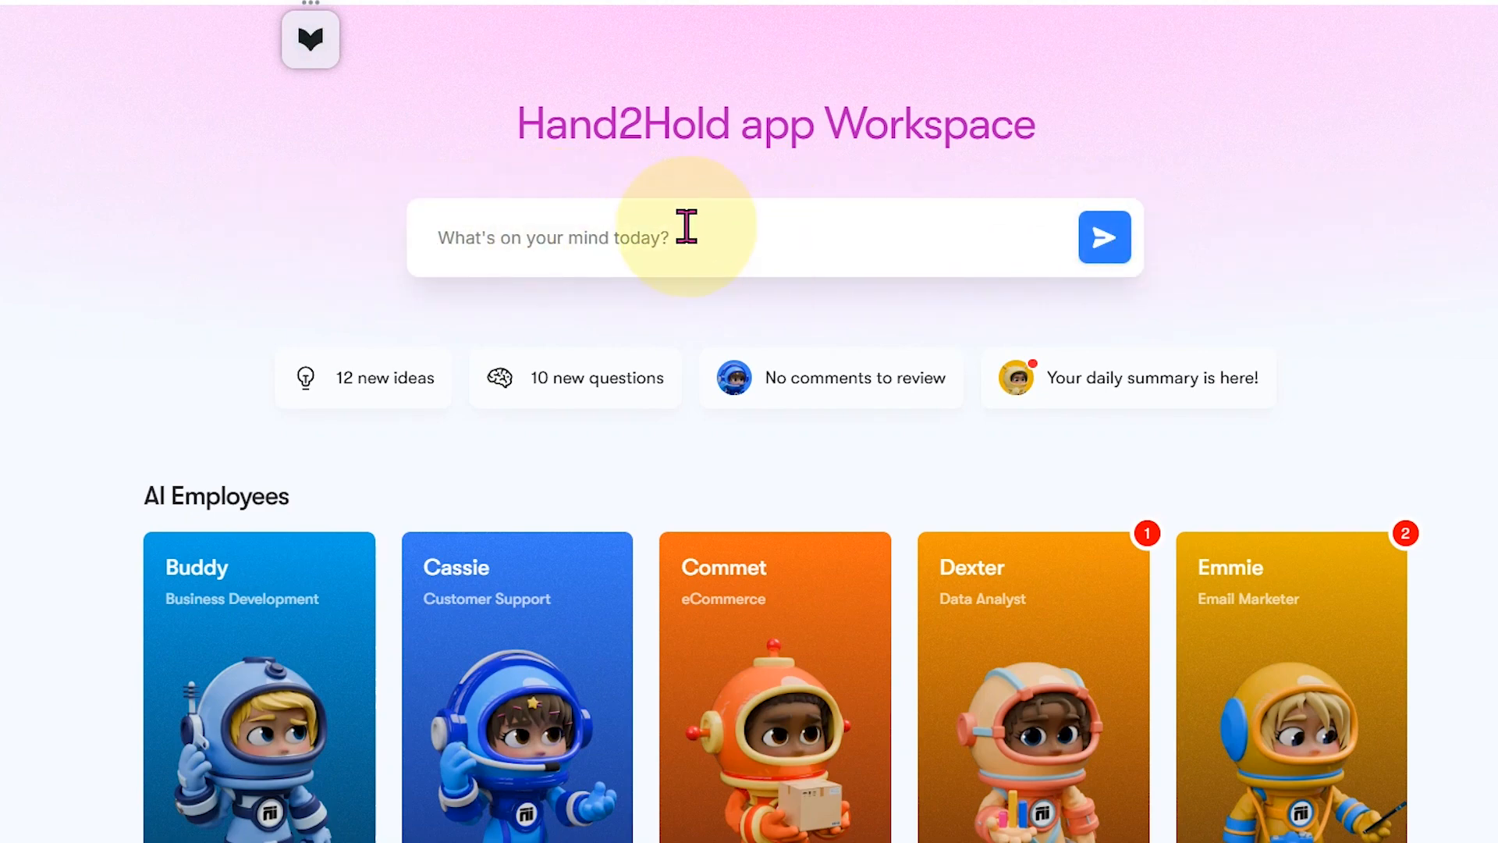
{"action": "scroll", "coordinate": [160, 425], "scroll_direction": "down", "scroll_amount": 2}
{"action": "scroll", "coordinate": [1288, 434], "scroll_direction": "down", "scroll_amount": 3}
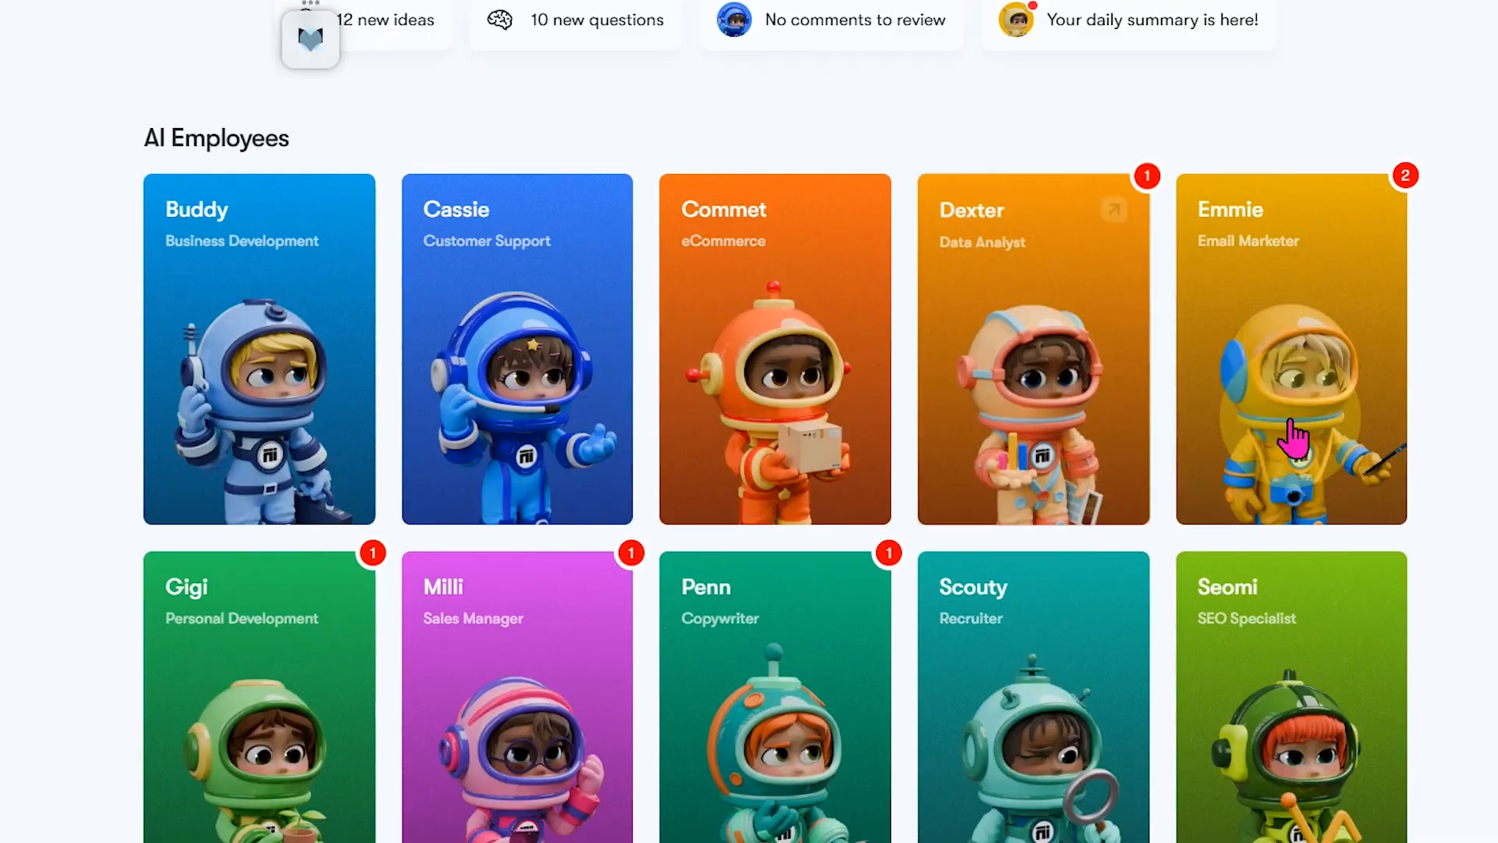
{"action": "scroll", "coordinate": [628, 790], "scroll_direction": "down", "scroll_amount": 3}
{"action": "scroll", "coordinate": [628, 790], "scroll_direction": "up", "scroll_amount": 6}
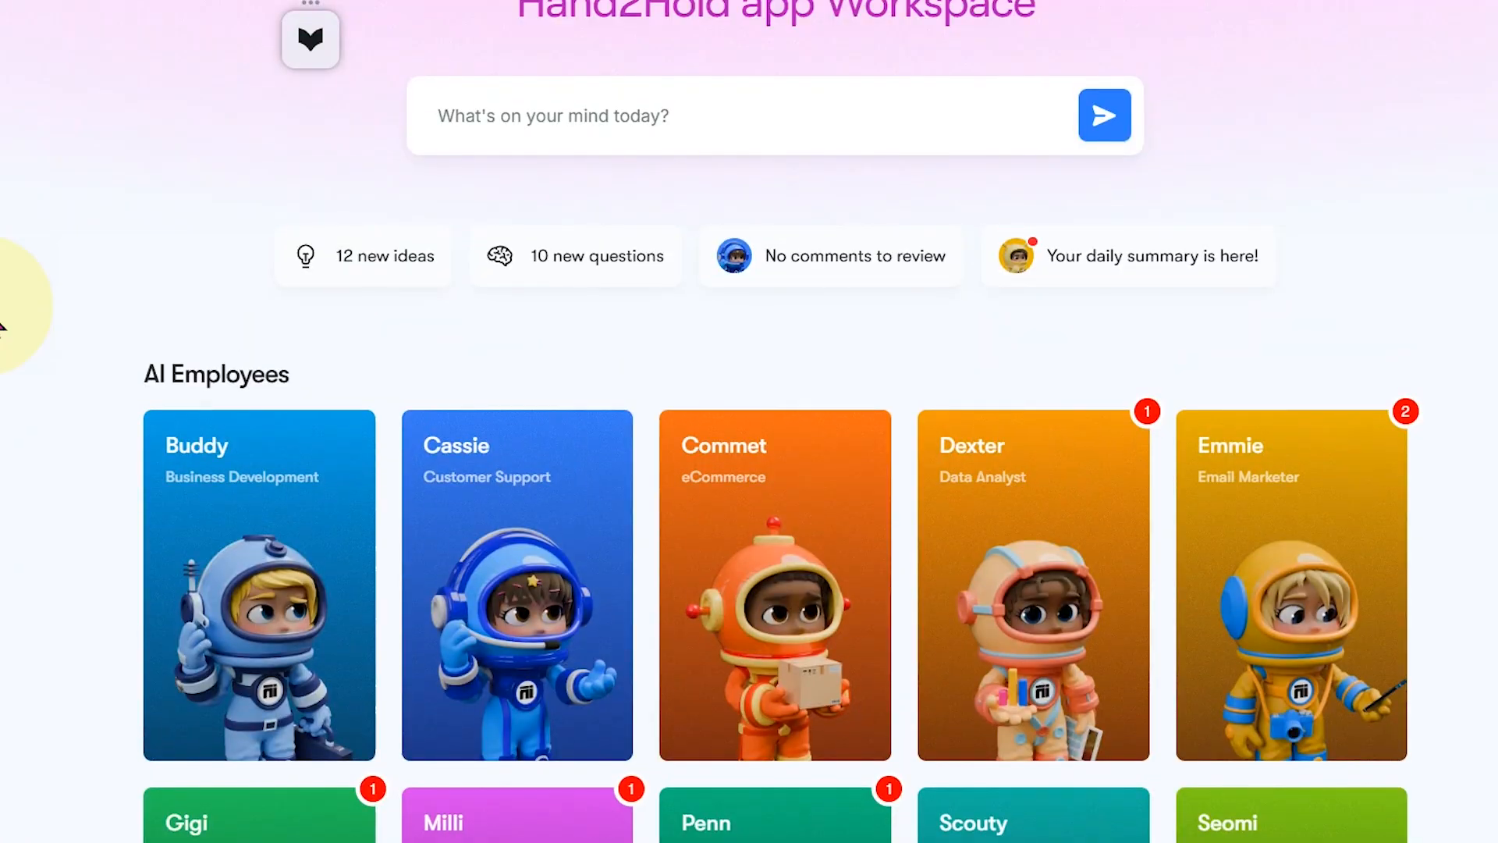
{"action": "scroll", "coordinate": [613, 442], "scroll_direction": "up", "scroll_amount": 2}
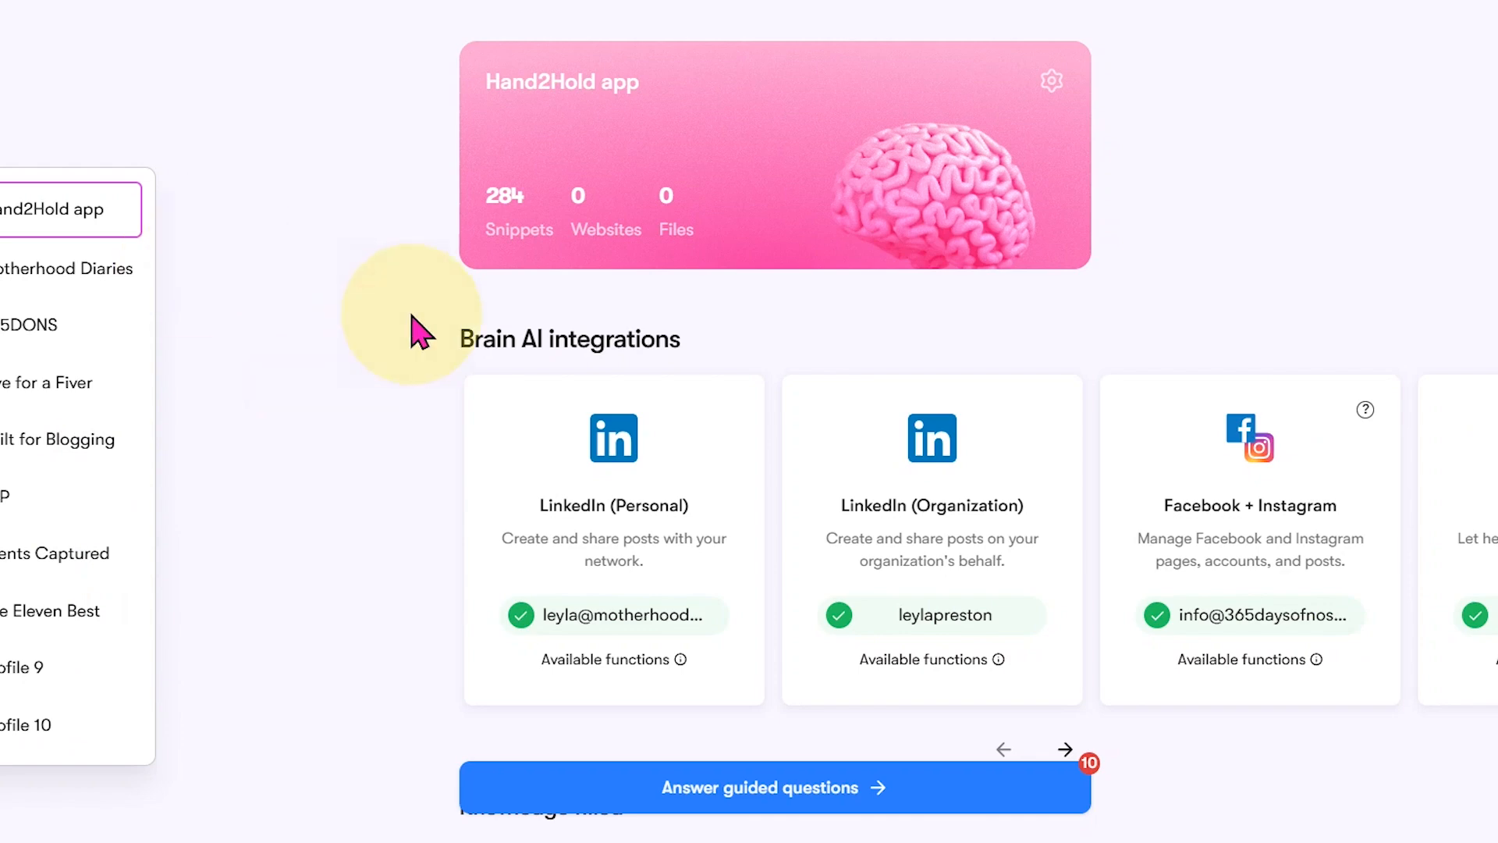
Examine the Brain AI page's integrations and its filled knowledge for the Hand2Hold app profile.
{"action": "scroll", "coordinate": [686, 804], "scroll_direction": "down", "scroll_amount": 5}
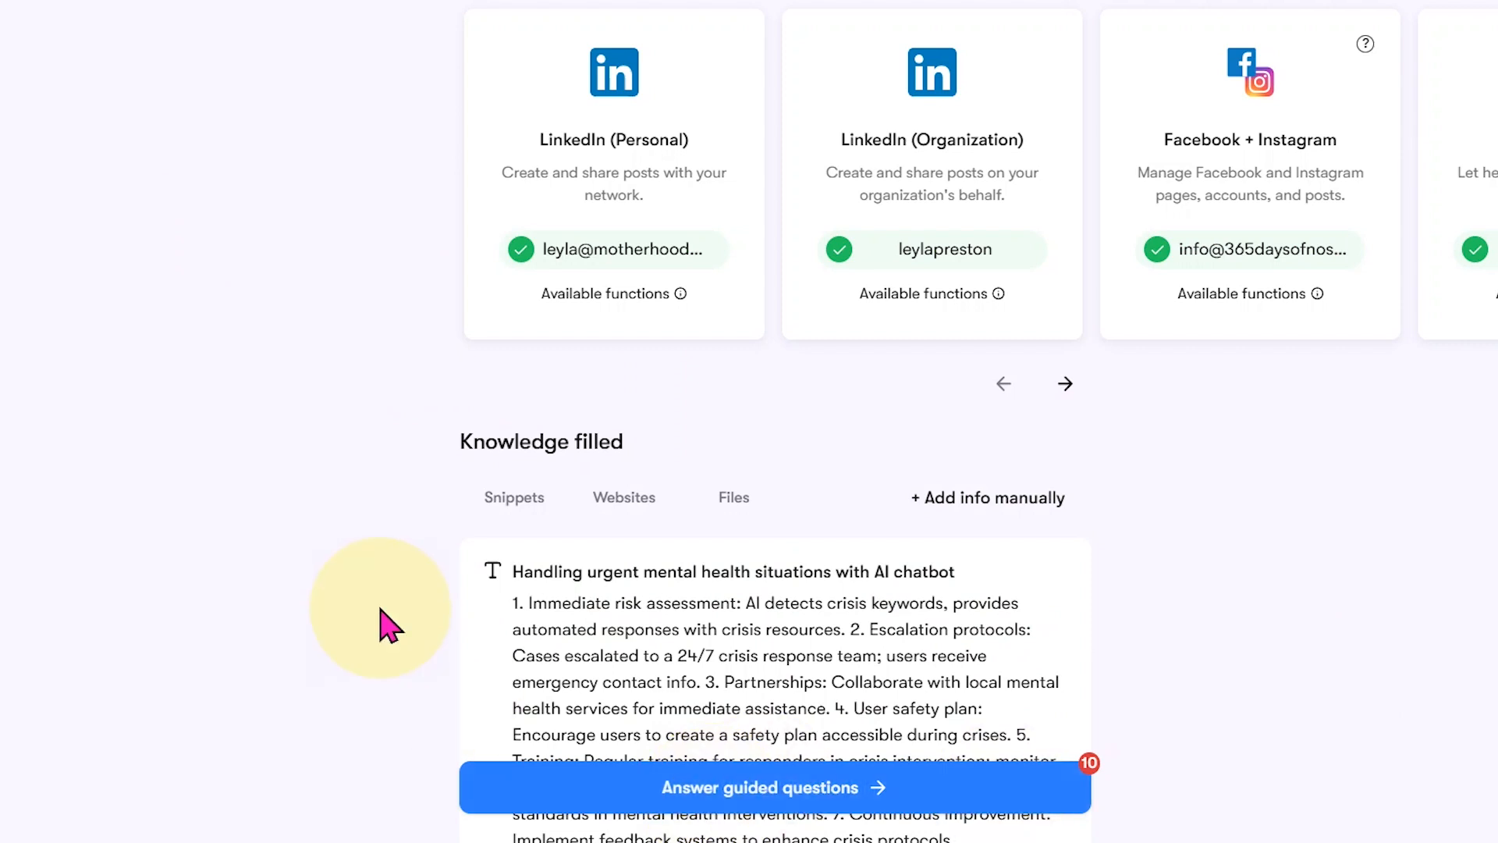
{"action": "scroll", "coordinate": [592, 575], "scroll_direction": "up", "scroll_amount": 6}
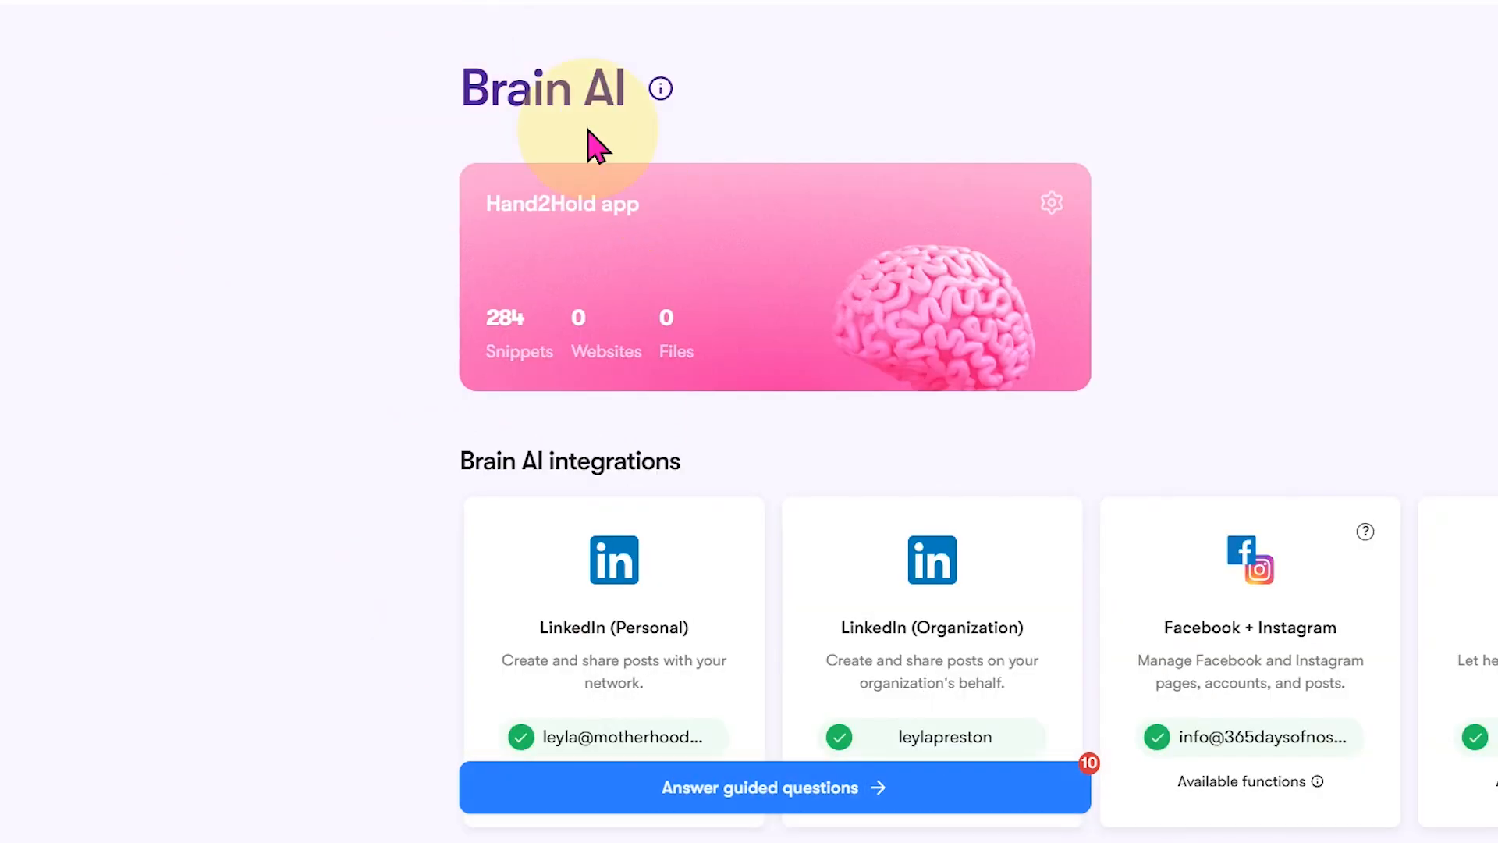
{"action": "scroll", "coordinate": [274, 502], "scroll_direction": "down", "scroll_amount": 5}
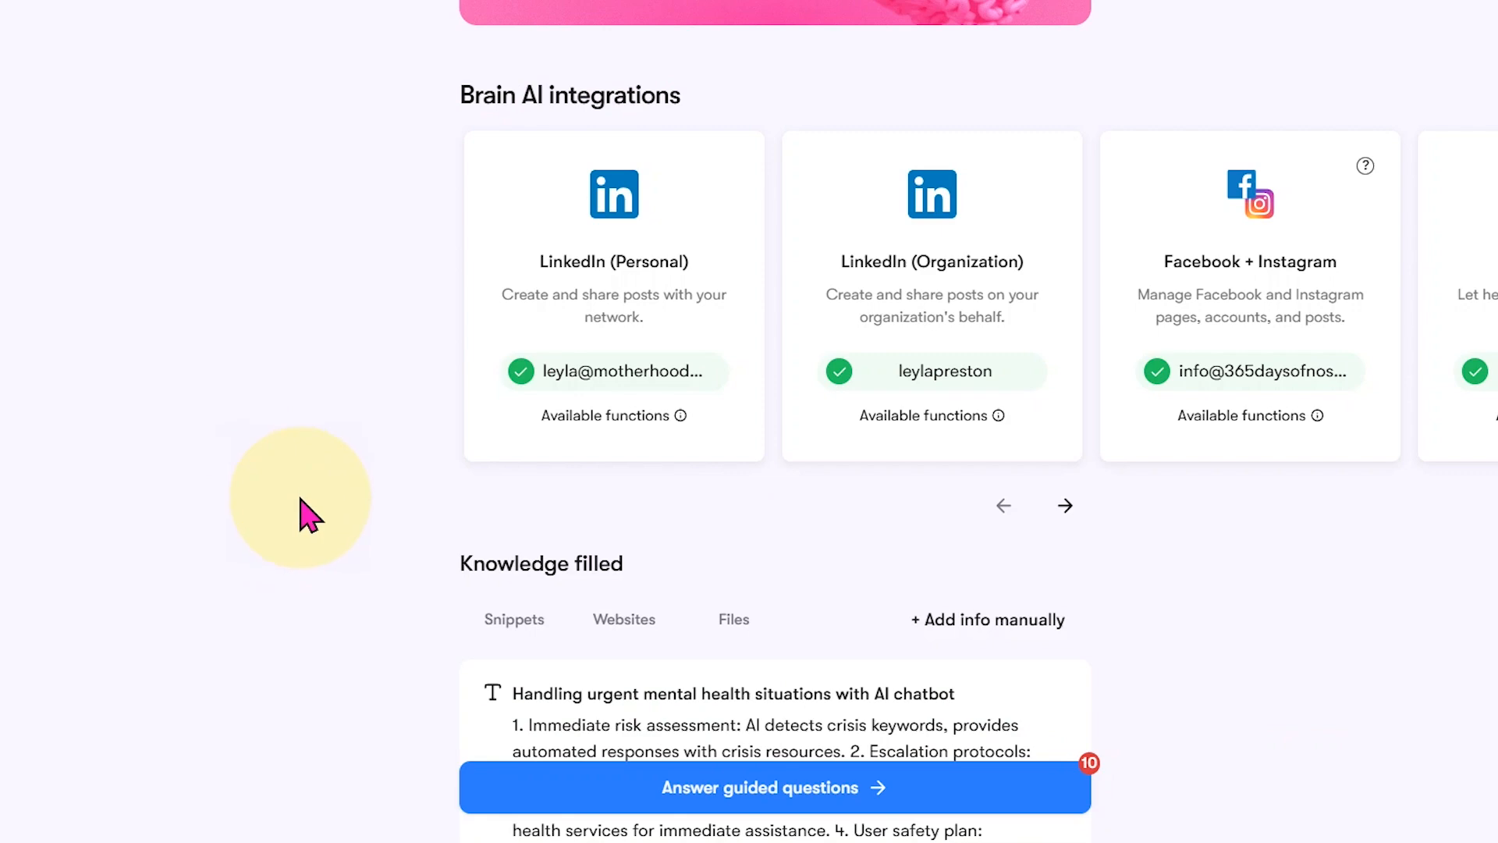
{"action": "scroll", "coordinate": [347, 528], "scroll_direction": "down", "scroll_amount": 3}
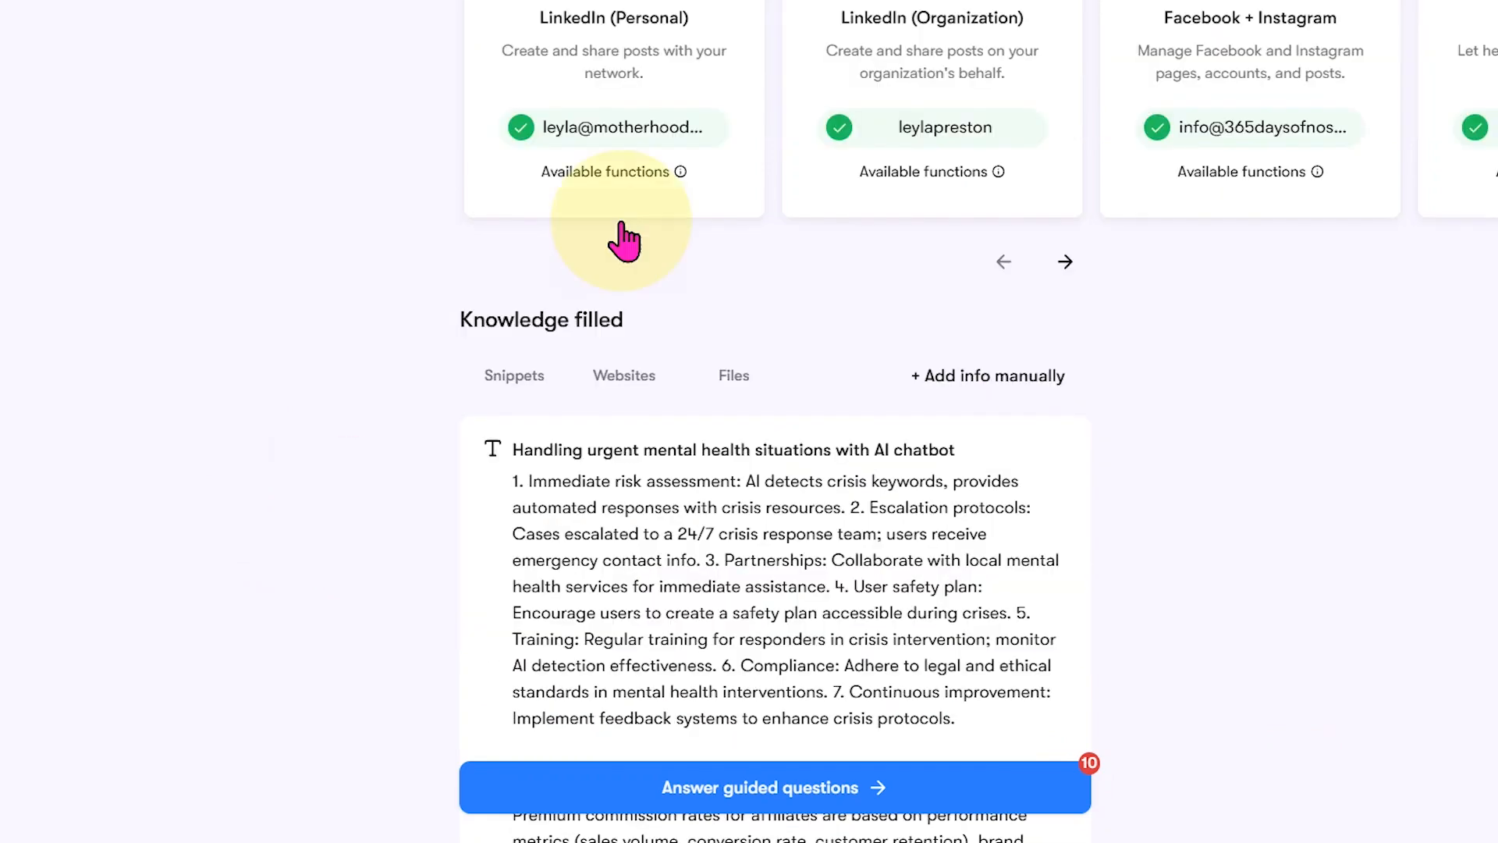
Check the Websites and Files categories of the filled knowledge in Brain AI.
{"action": "scroll", "coordinate": [620, 238], "scroll_direction": "down", "scroll_amount": 3}
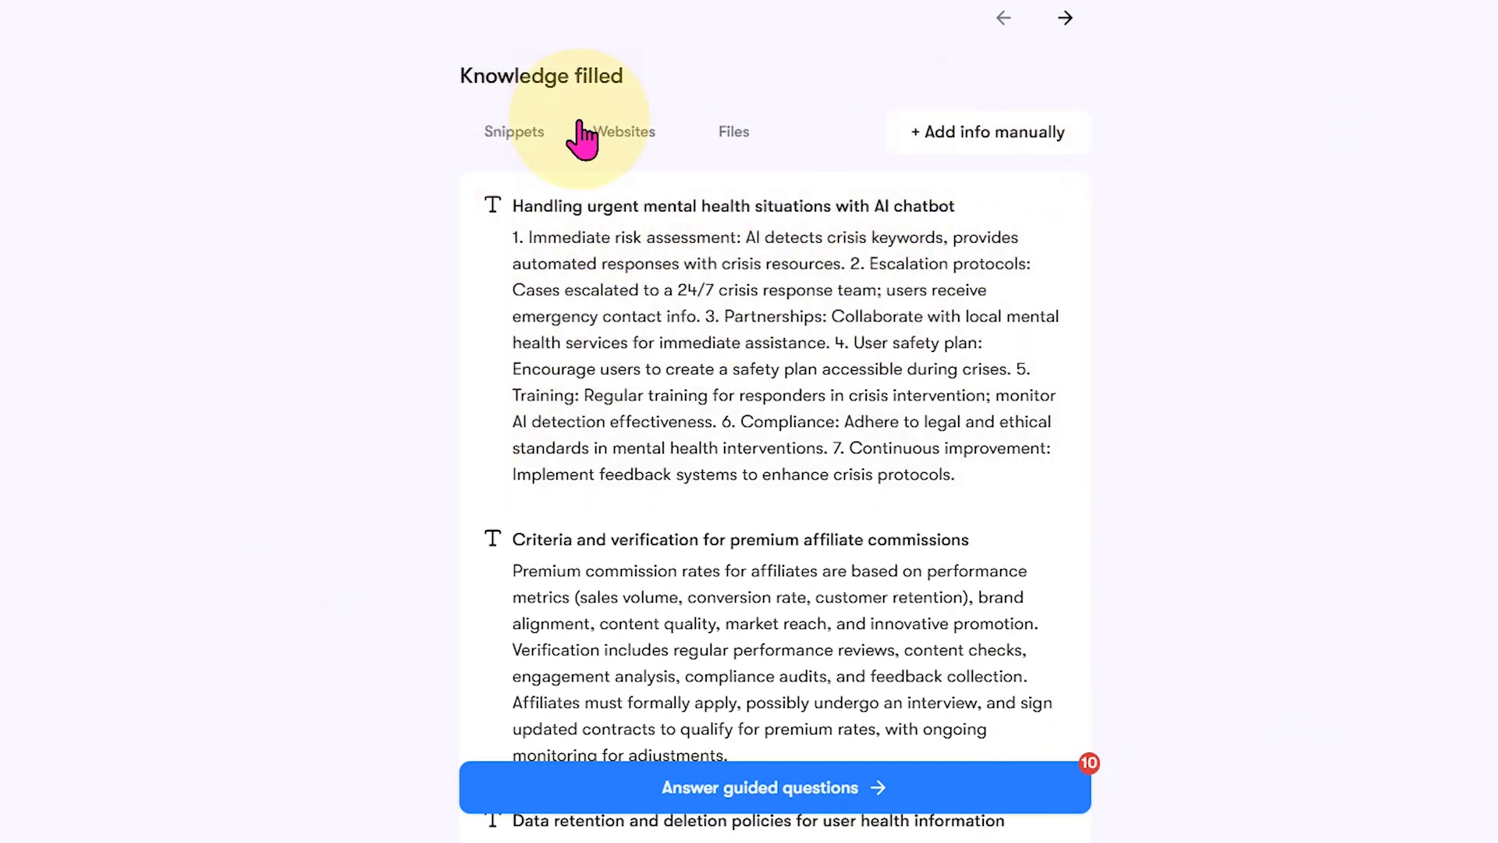
{"action": "left_click", "coordinate": [619, 133]}
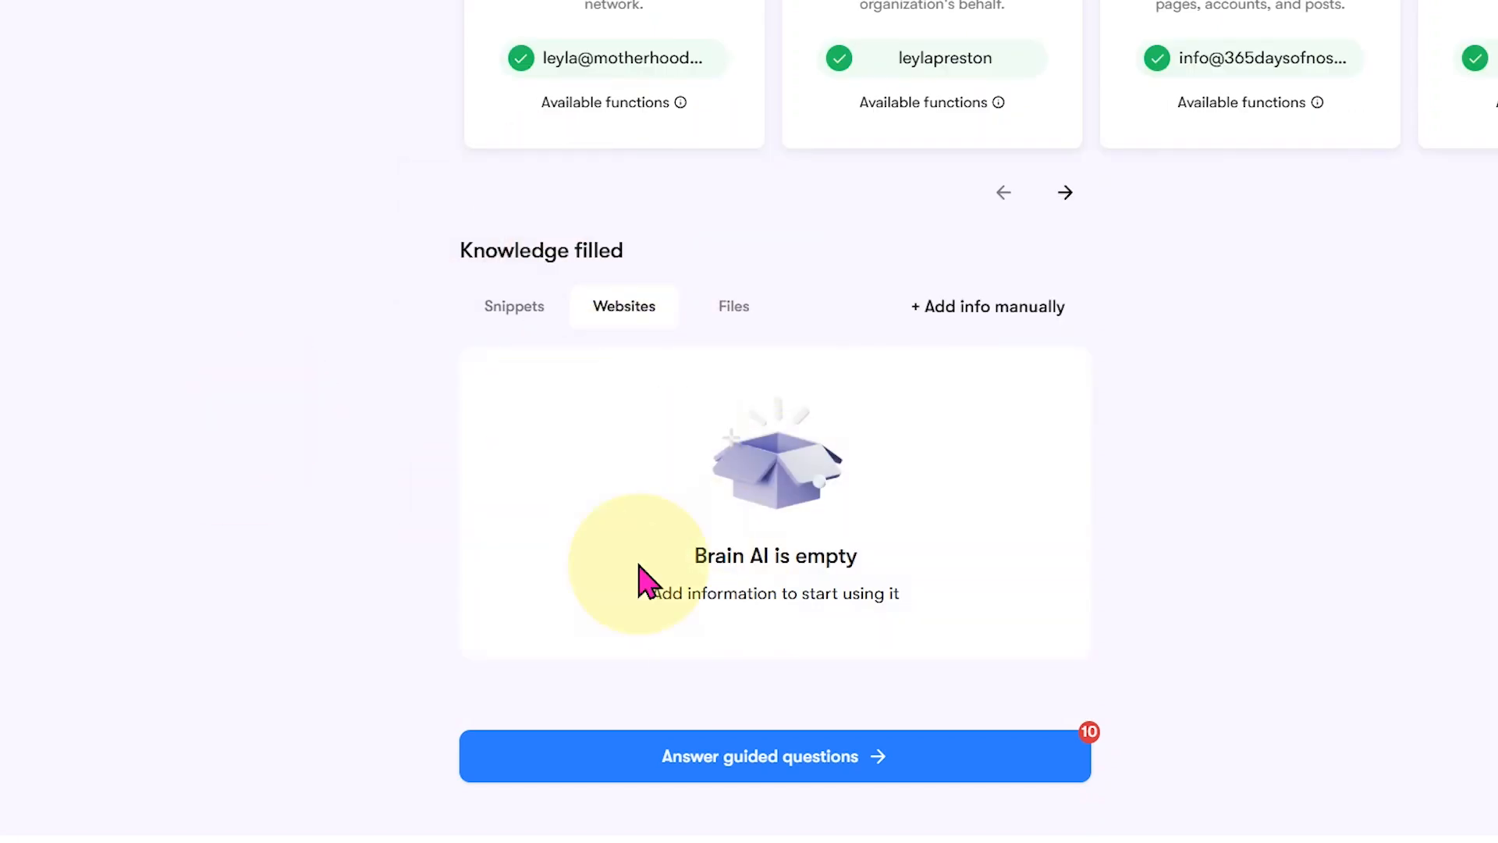
{"action": "left_click", "coordinate": [765, 308]}
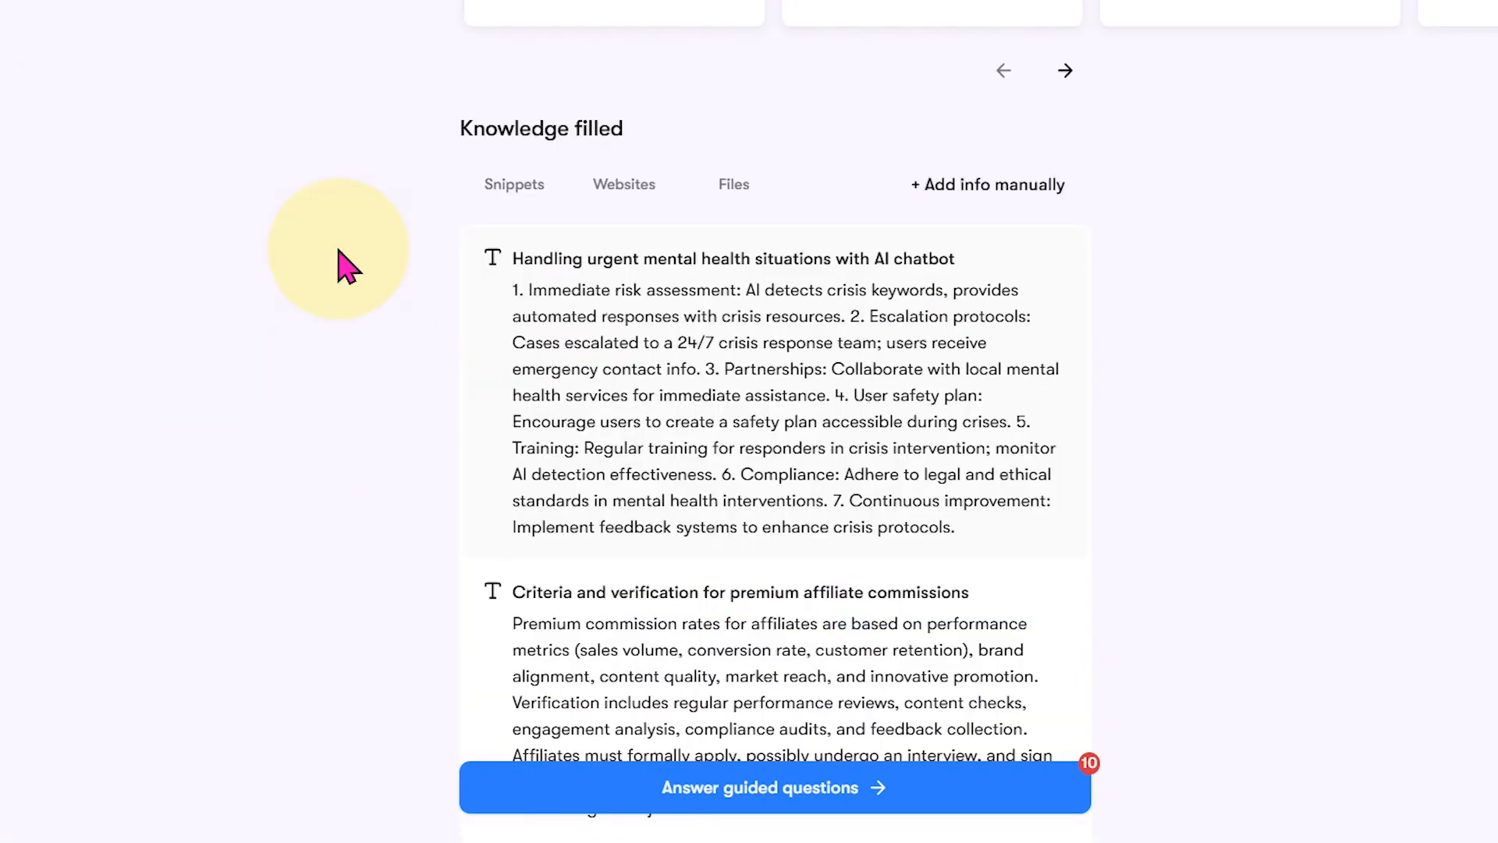
Read through the filled knowledge snippets and return to the Hand2Hold app summary in Brain AI.
{"action": "scroll", "coordinate": [501, 251], "scroll_direction": "up", "scroll_amount": 8}
{"action": "scroll", "coordinate": [656, 394], "scroll_direction": "down", "scroll_amount": 6}
{"action": "scroll", "coordinate": [659, 390], "scroll_direction": "down", "scroll_amount": 20}
{"action": "scroll", "coordinate": [671, 371], "scroll_direction": "down", "scroll_amount": 2}
{"action": "scroll", "coordinate": [670, 361], "scroll_direction": "up", "scroll_amount": 20}
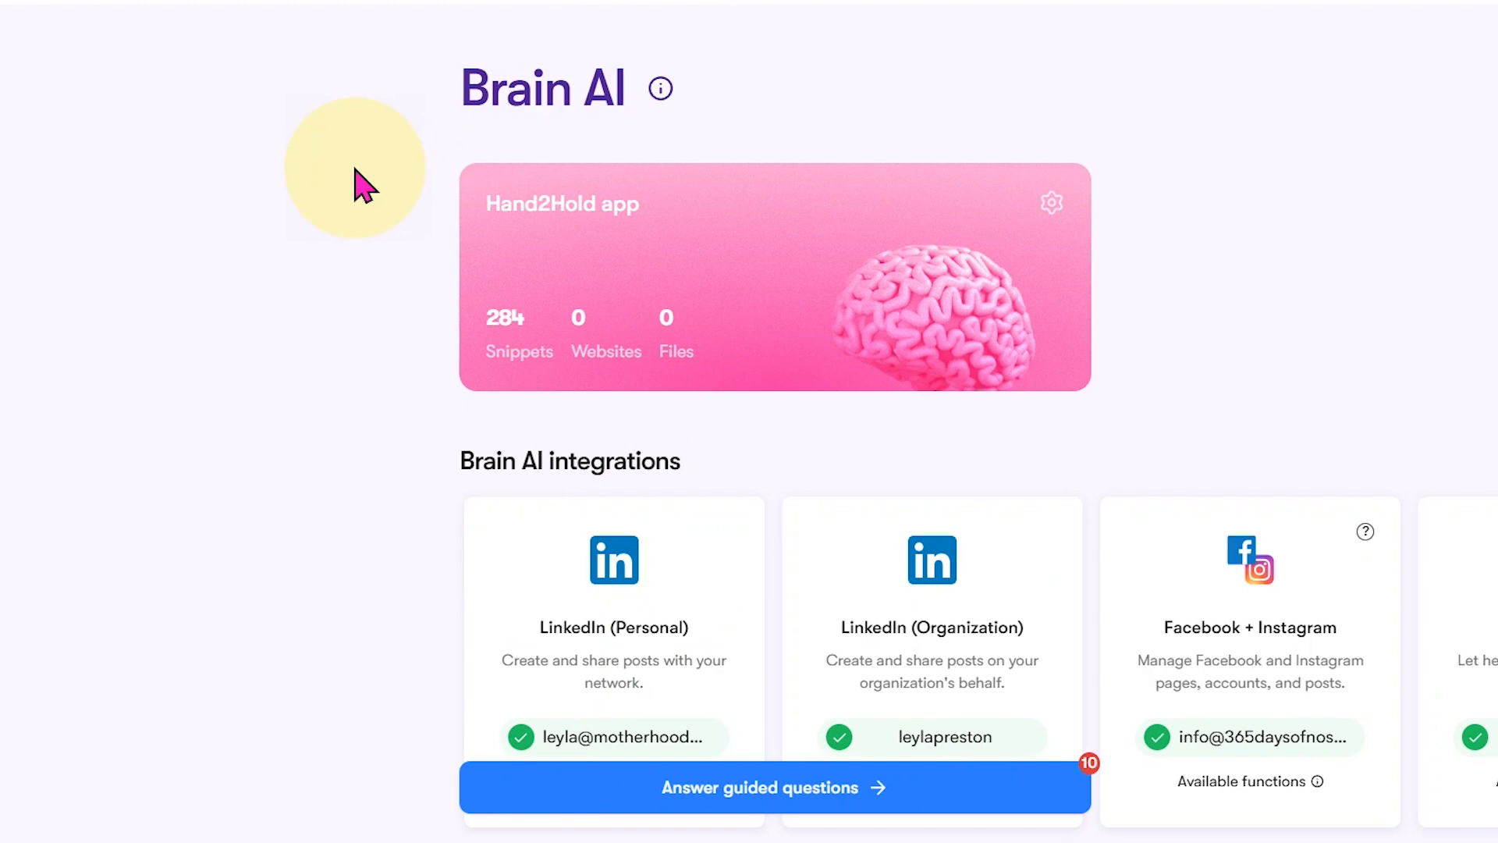
{"action": "scroll", "coordinate": [383, 153], "scroll_direction": "down", "scroll_amount": 2}
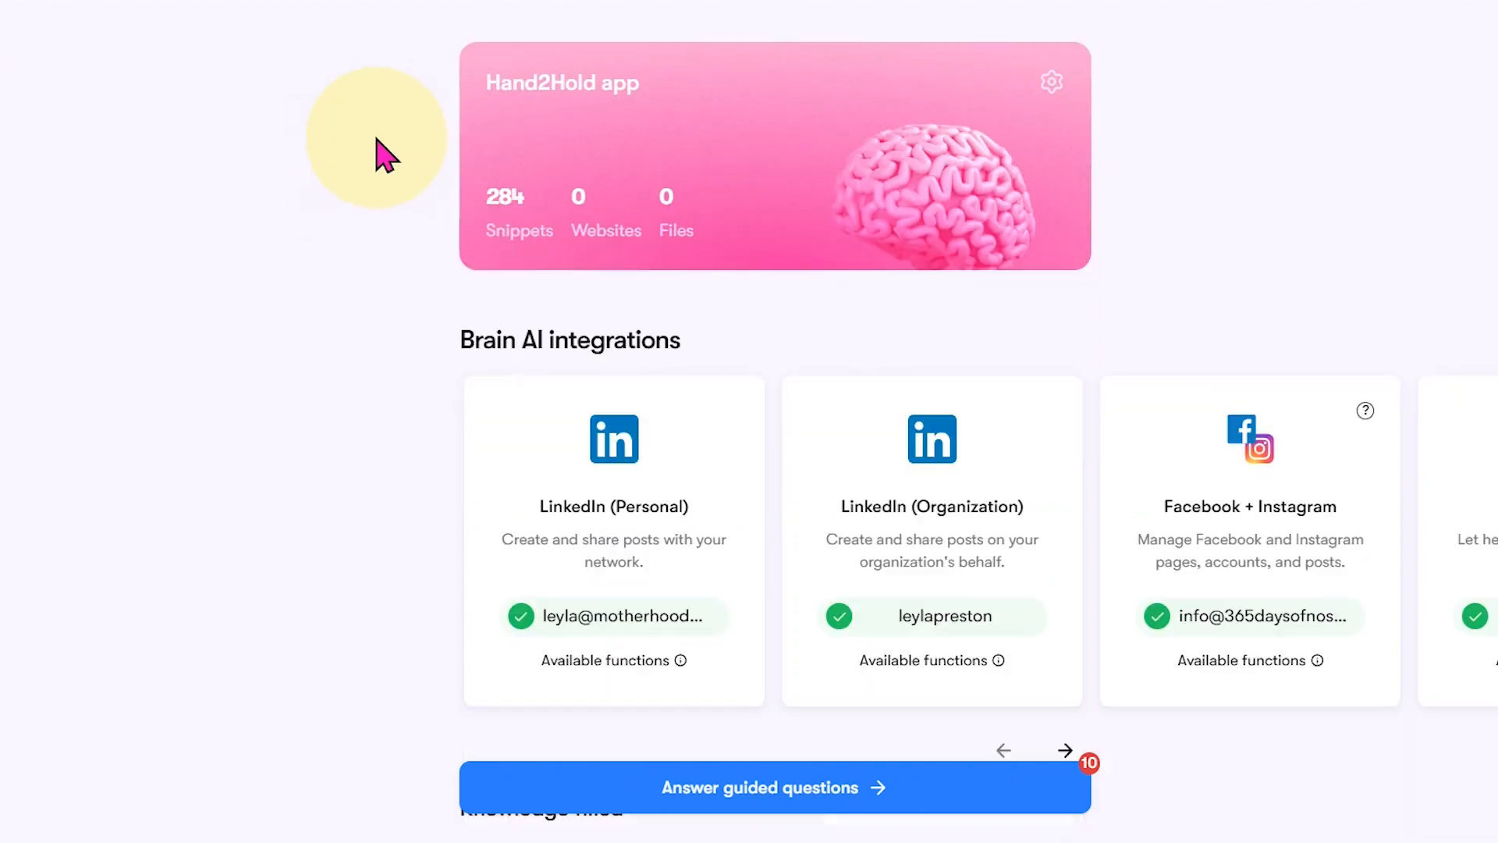
{"action": "scroll", "coordinate": [1080, 251], "scroll_direction": "up", "scroll_amount": 2}
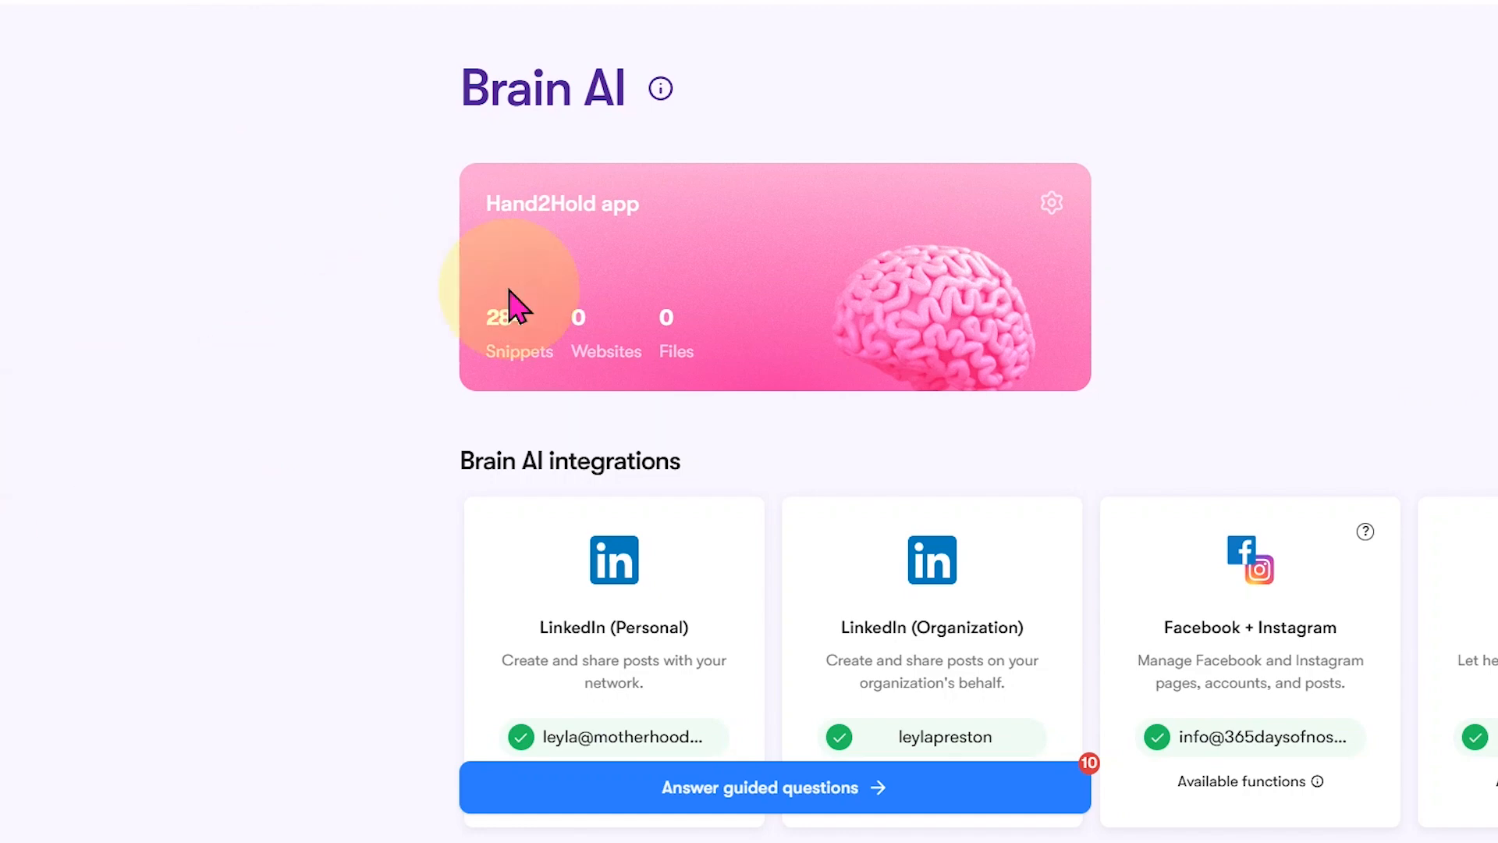
Browse the Brain AI integrations from LinkedIn through Discord, including Gmail, Microsoft, Google Drive, Notion and Slack, and go back through them.
{"action": "scroll", "coordinate": [424, 268], "scroll_direction": "down", "scroll_amount": 3}
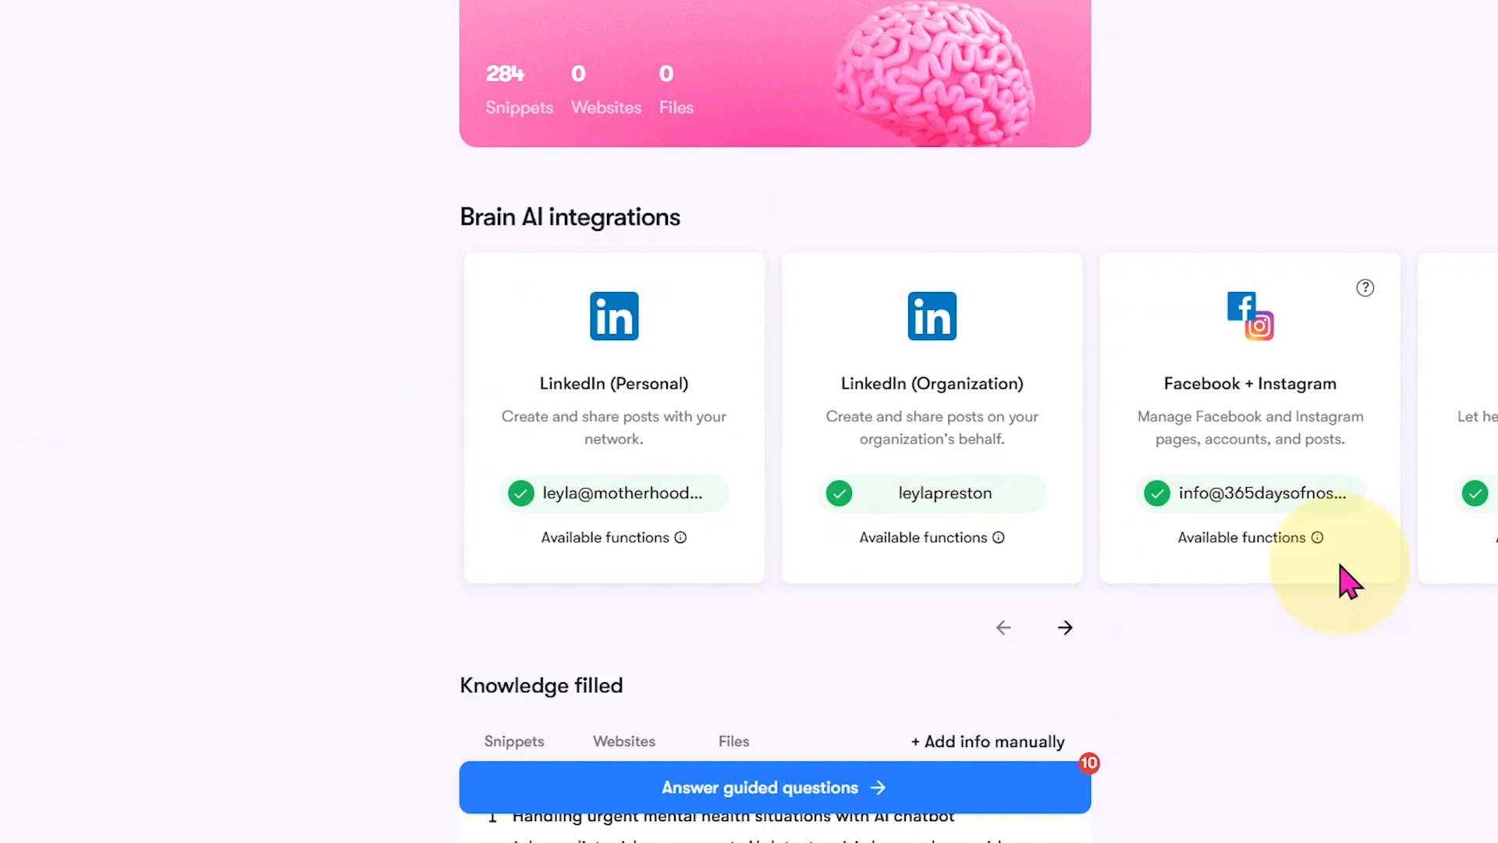
{"action": "left_click", "coordinate": [1065, 627]}
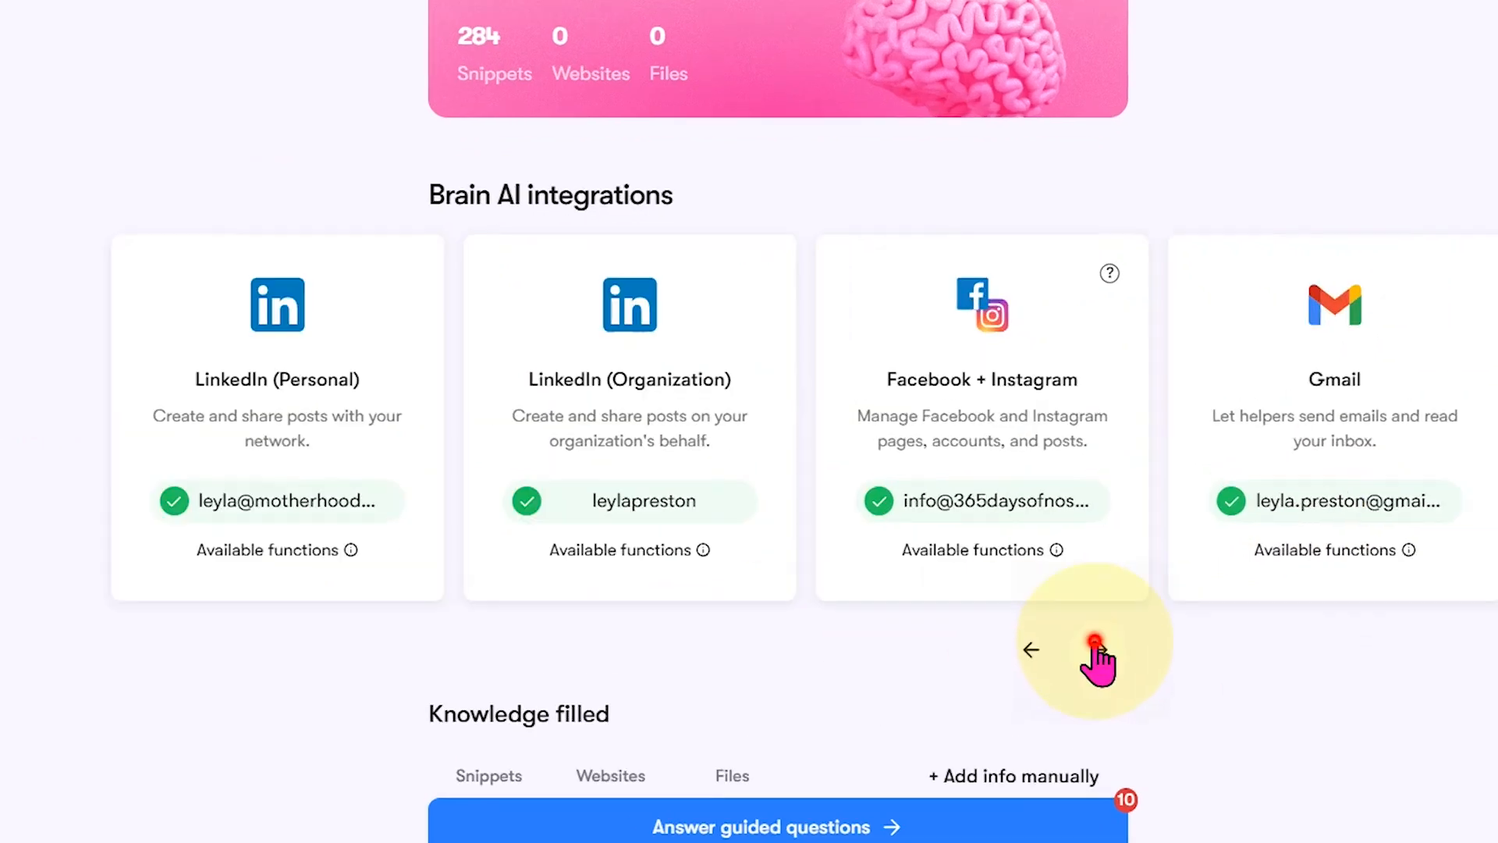
{"action": "left_click", "coordinate": [1065, 627]}
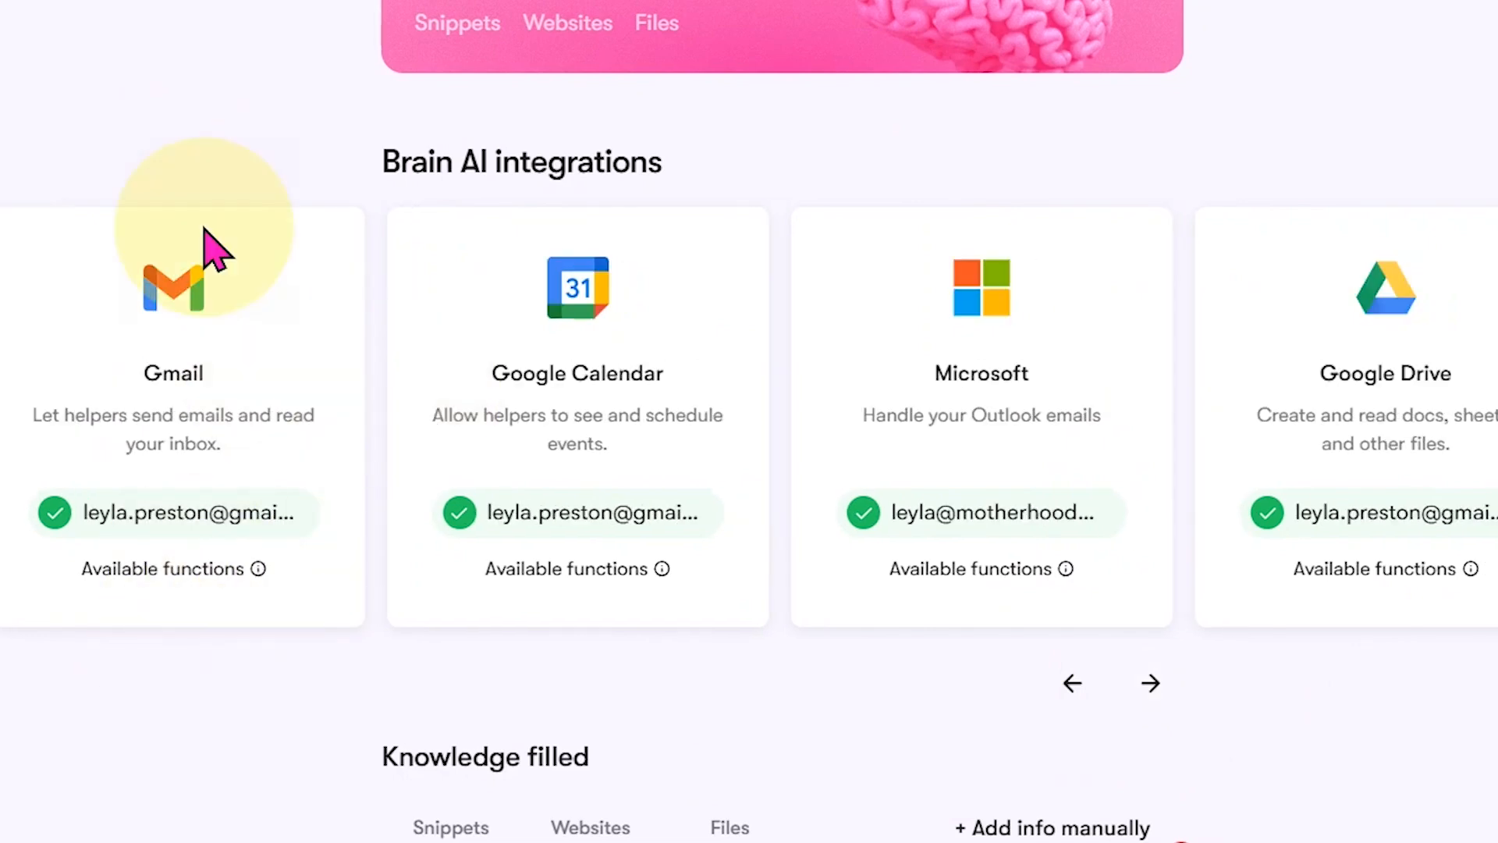
{"action": "left_click", "coordinate": [1138, 682]}
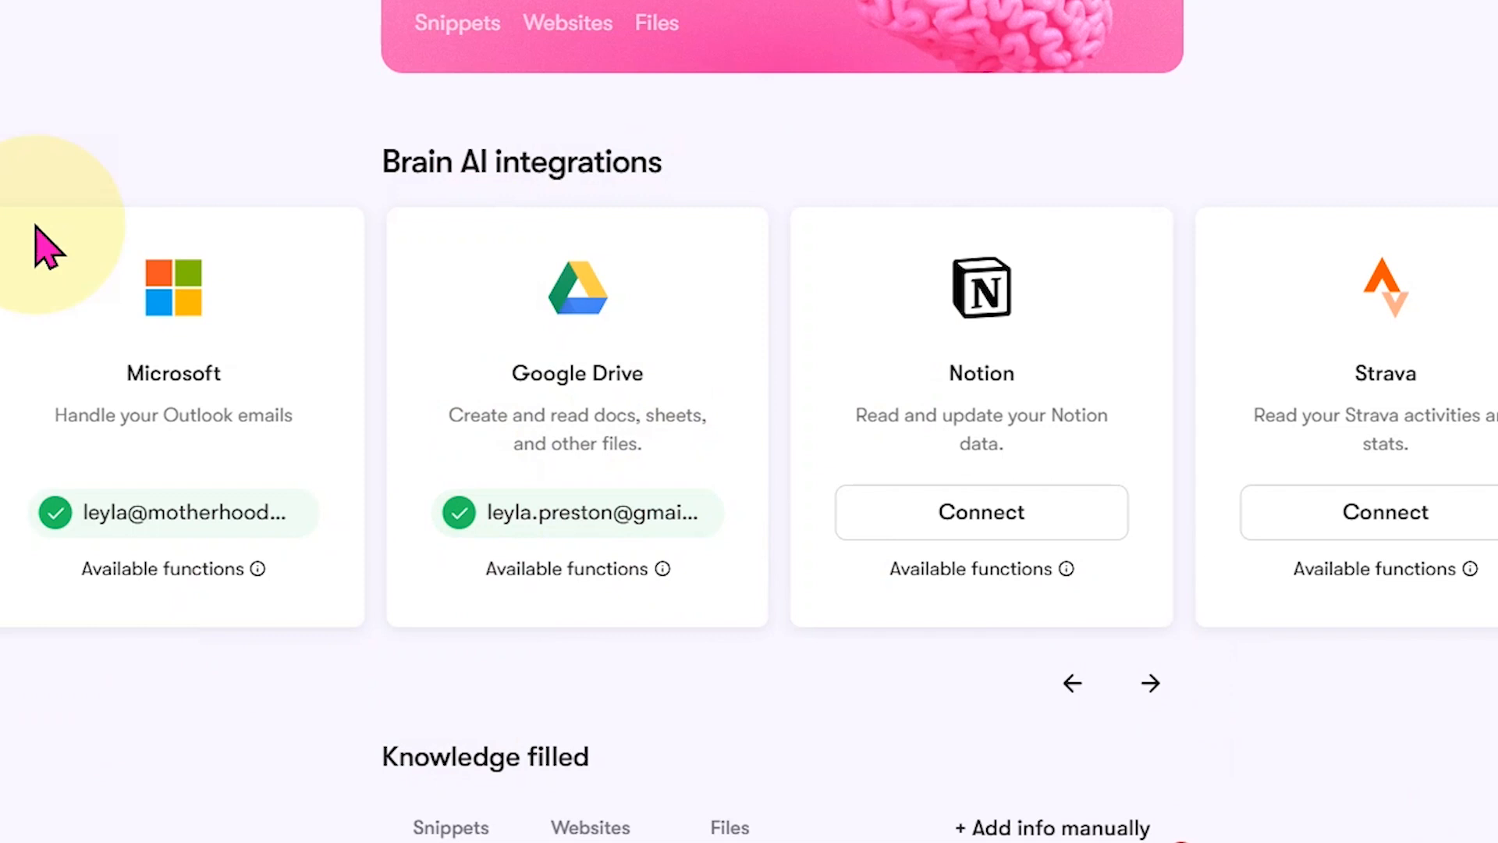
{"action": "left_click", "coordinate": [1150, 685]}
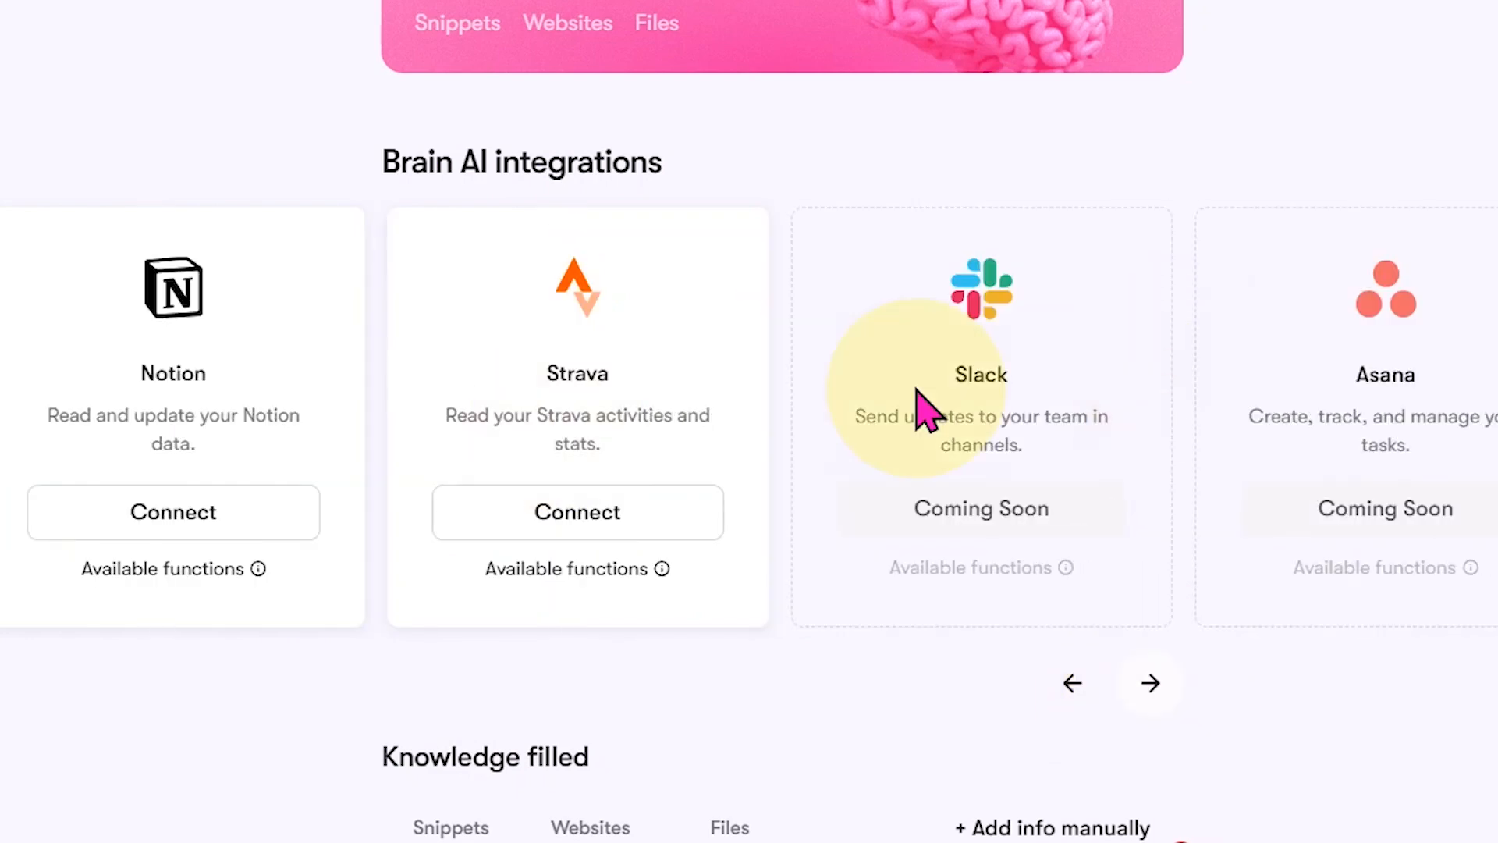
{"action": "left_click", "coordinate": [1061, 680]}
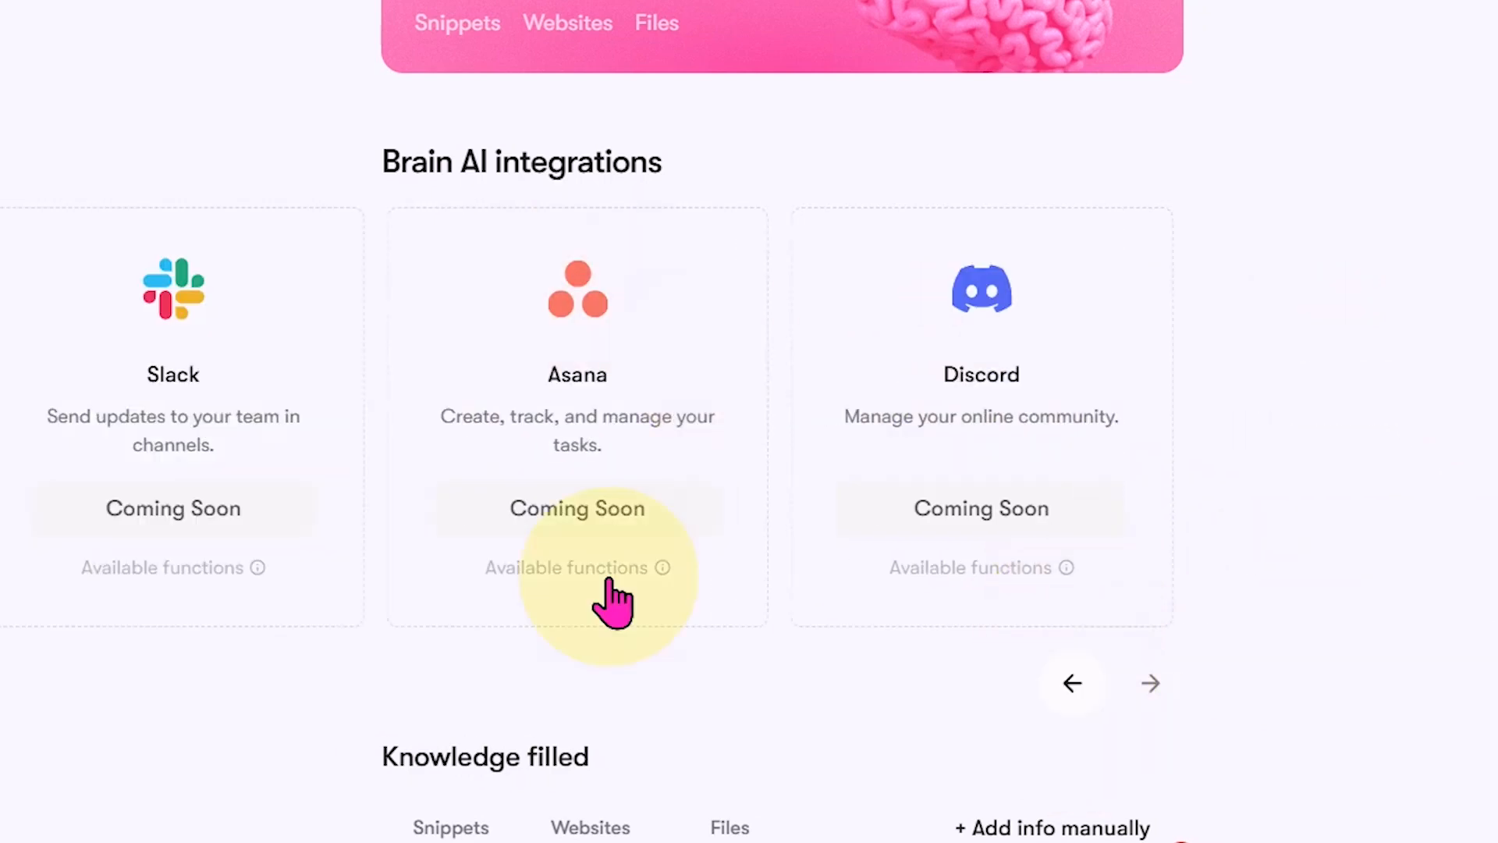
{"action": "left_click_drag", "start_coordinate": [619, 622], "coordinate": [722, 368]}
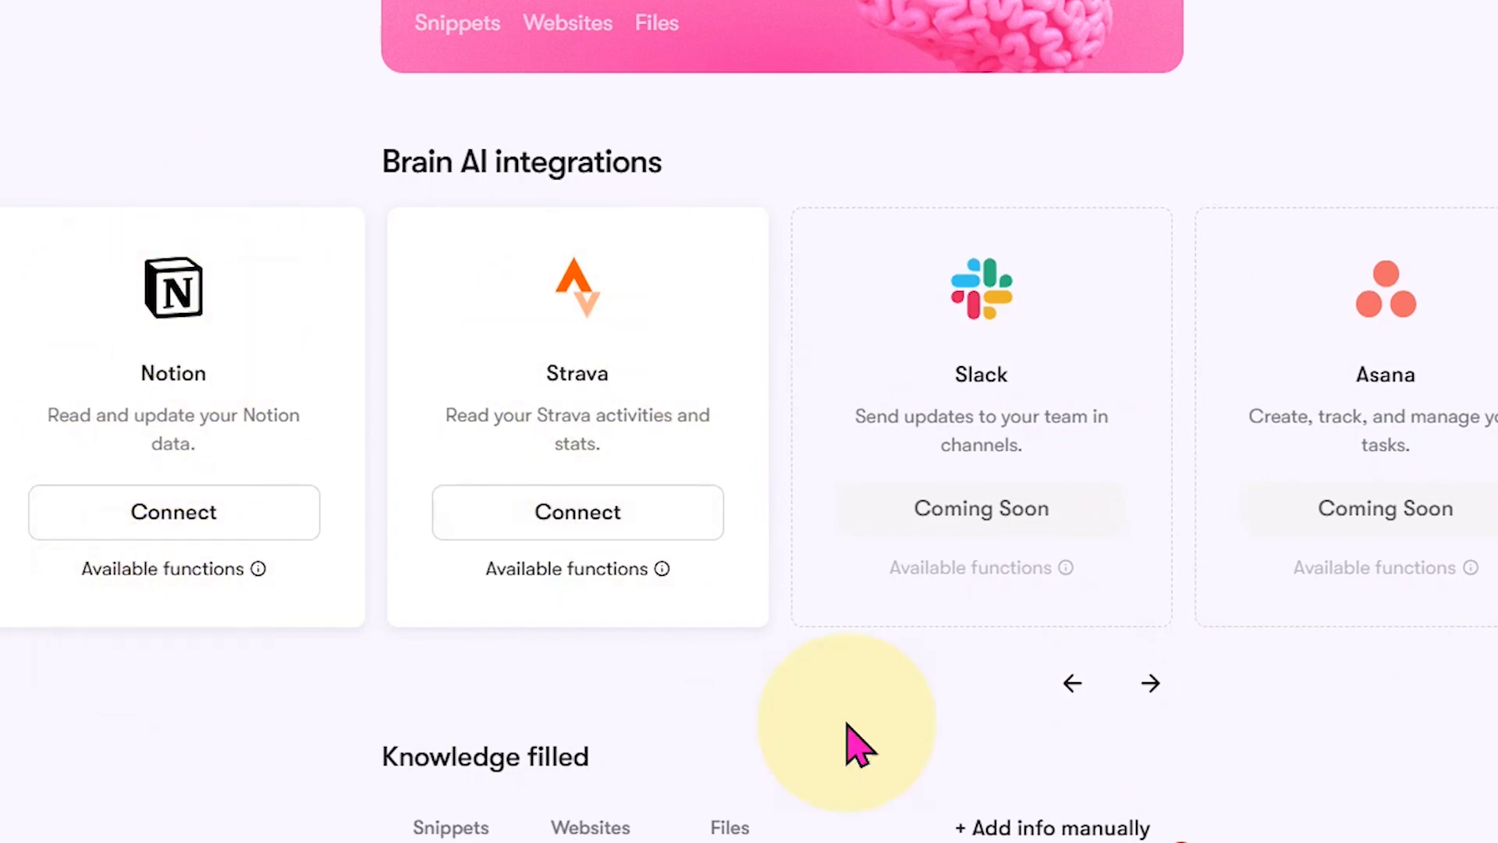
{"action": "left_click", "coordinate": [1069, 687]}
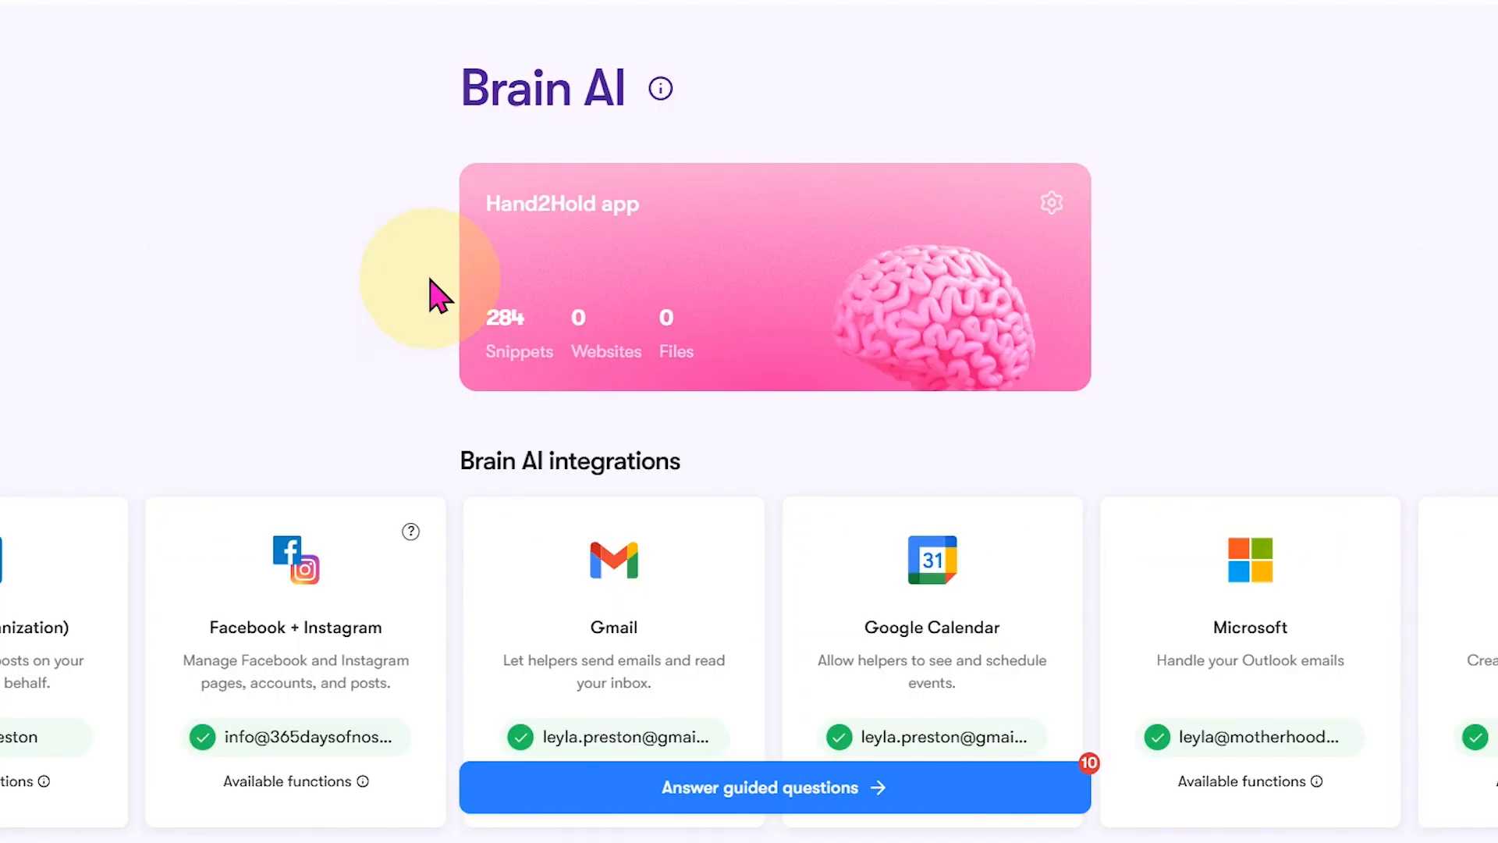
Show all of Cassie's Power-Ups and look over the available support tools.
{"action": "left_click", "coordinate": [494, 230]}
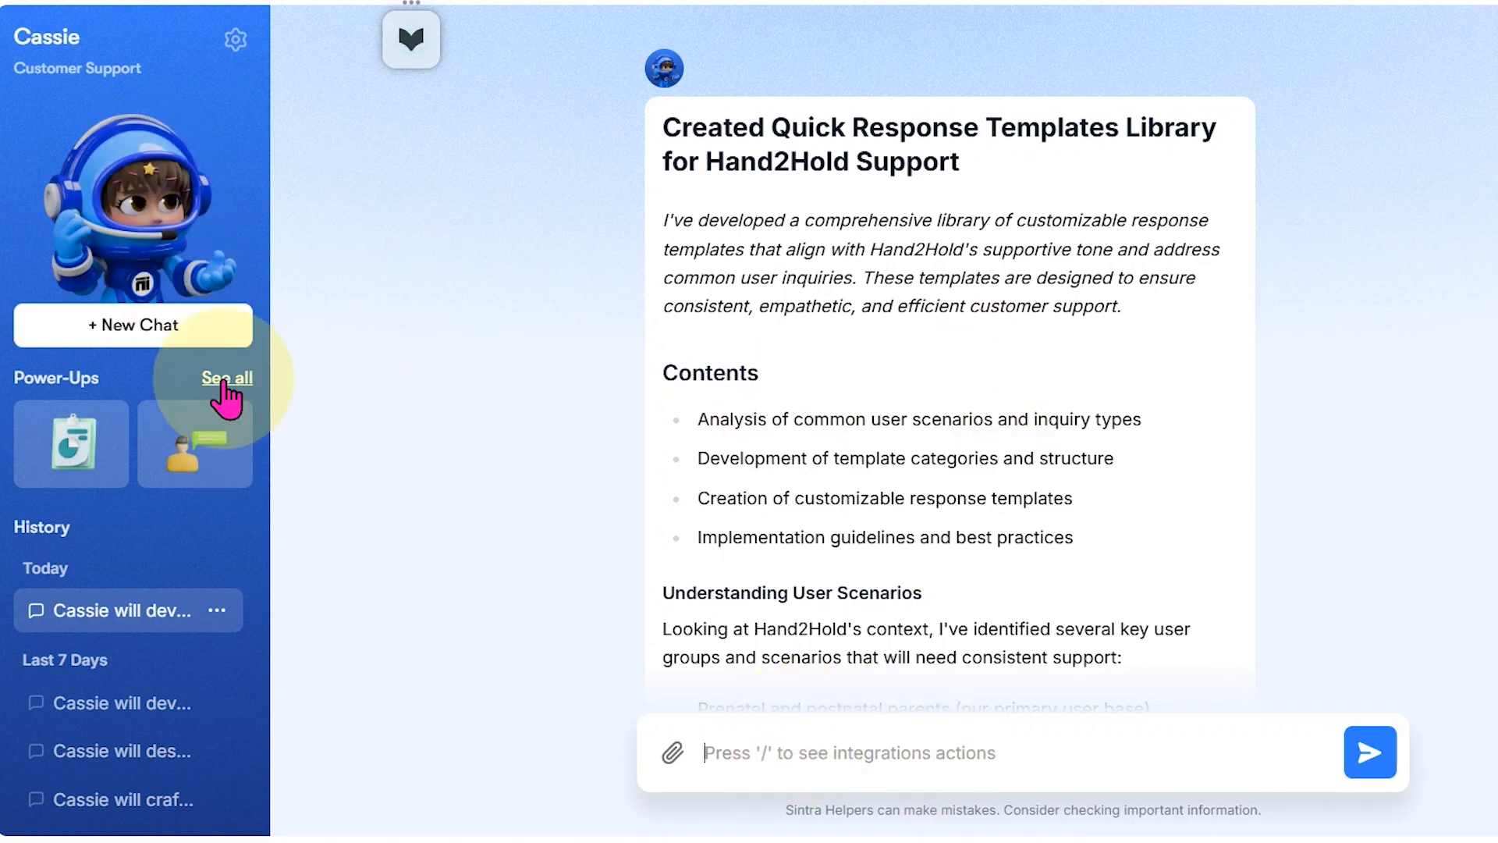
{"action": "left_click", "coordinate": [171, 332]}
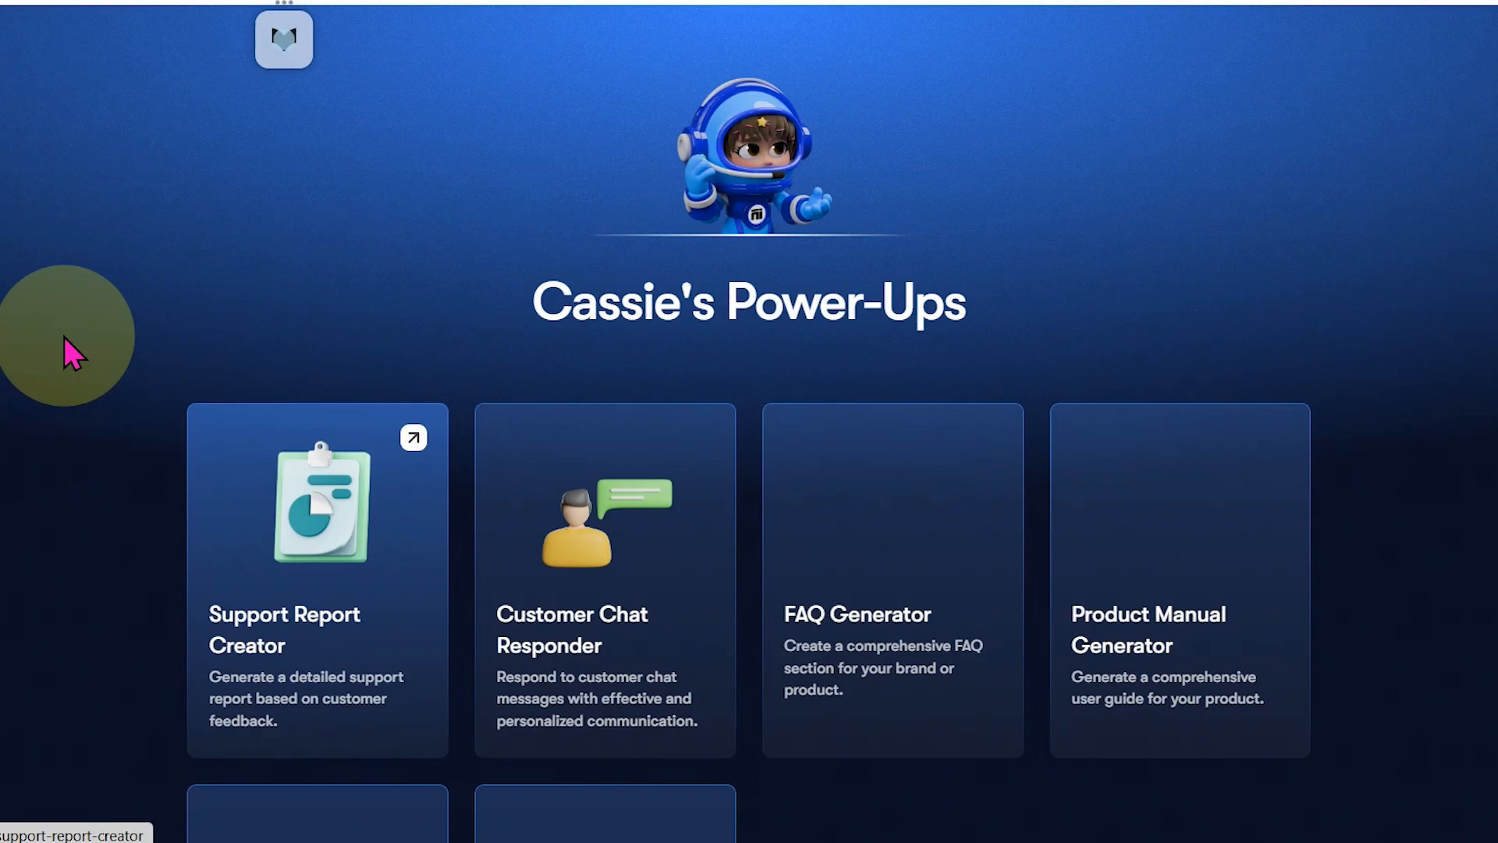
{"action": "scroll", "coordinate": [95, 380], "scroll_direction": "down", "scroll_amount": 3}
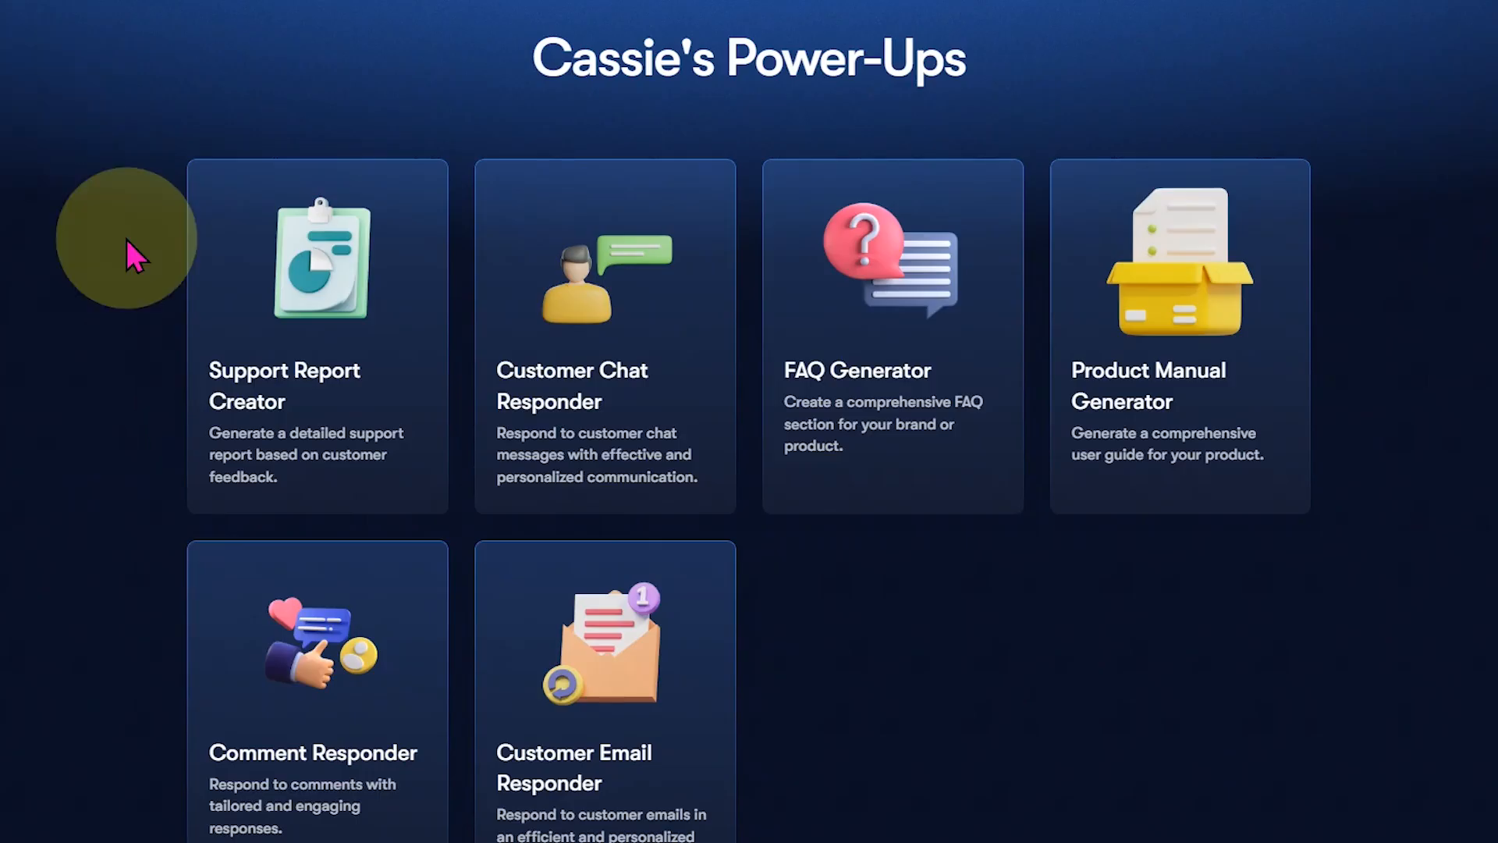
{"action": "scroll", "coordinate": [86, 398], "scroll_direction": "down", "scroll_amount": 2}
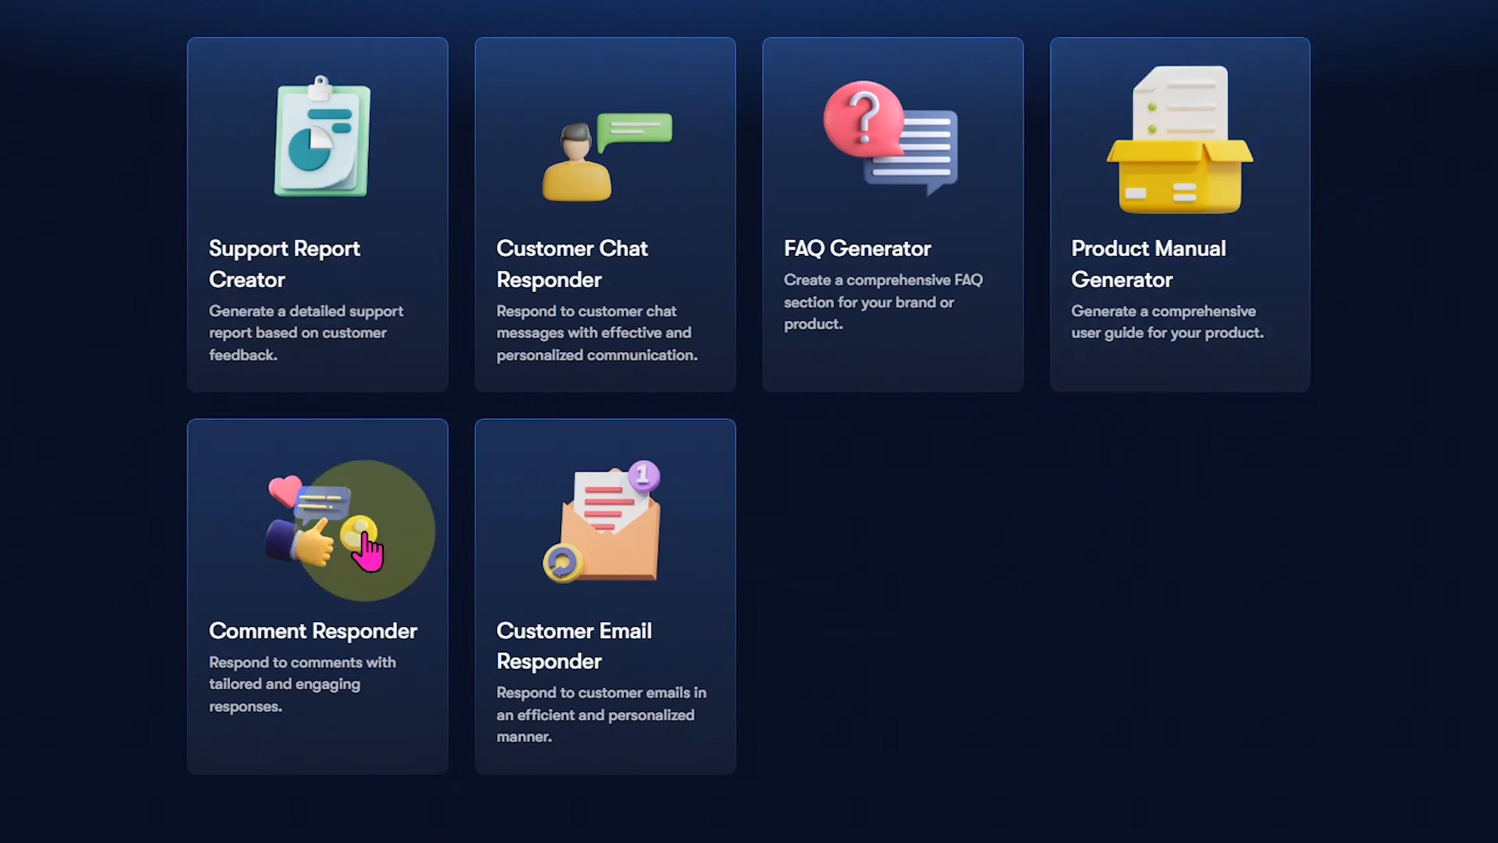
{"action": "scroll", "coordinate": [257, 421], "scroll_direction": "up", "scroll_amount": 3}
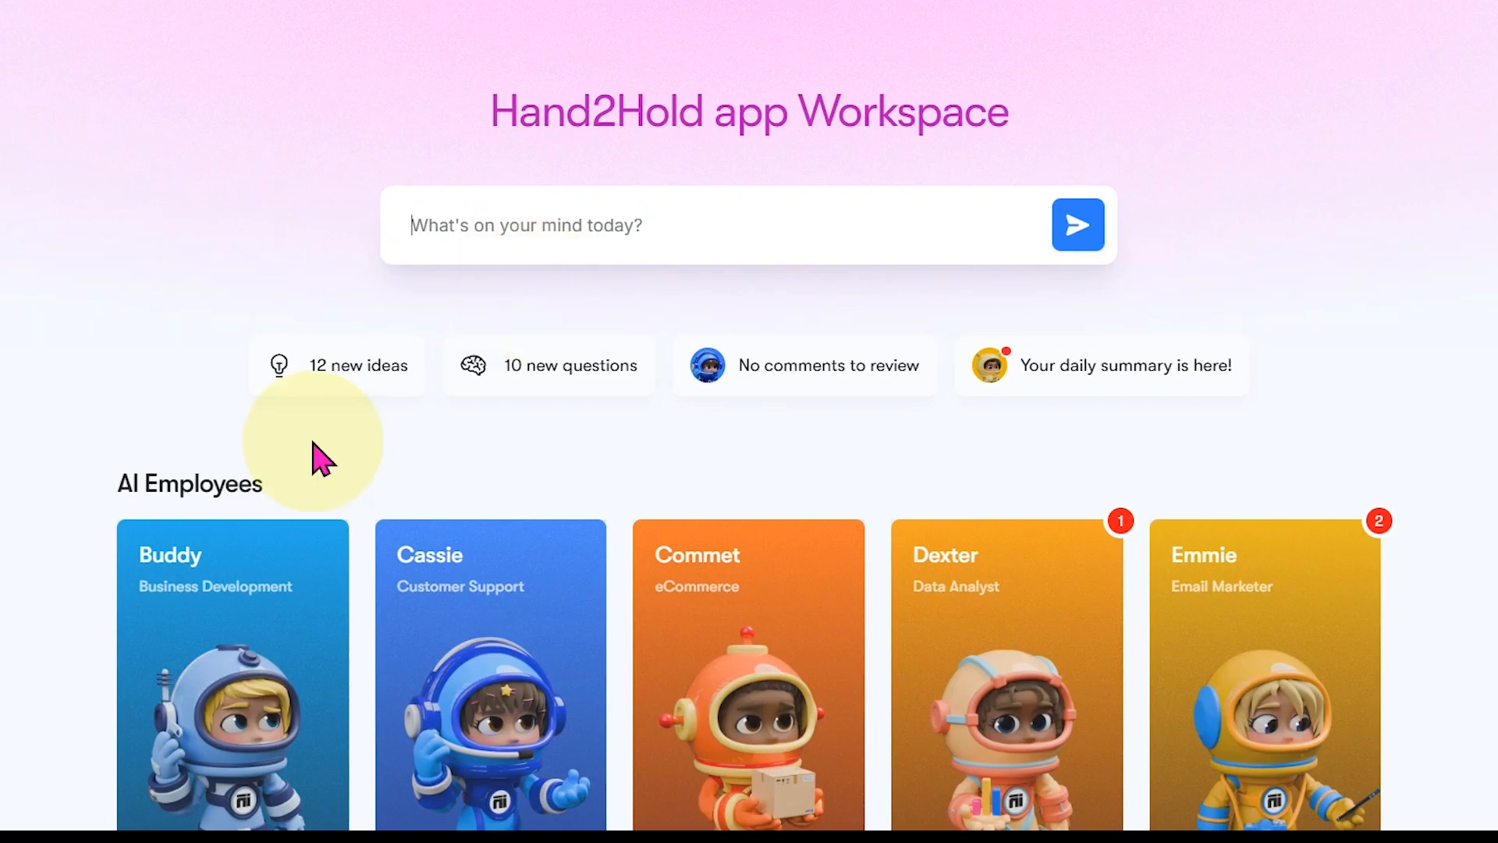
Go from the AI employees to Cassie and open today's chat from the history.
{"action": "scroll", "coordinate": [172, 507], "scroll_direction": "down", "scroll_amount": 5}
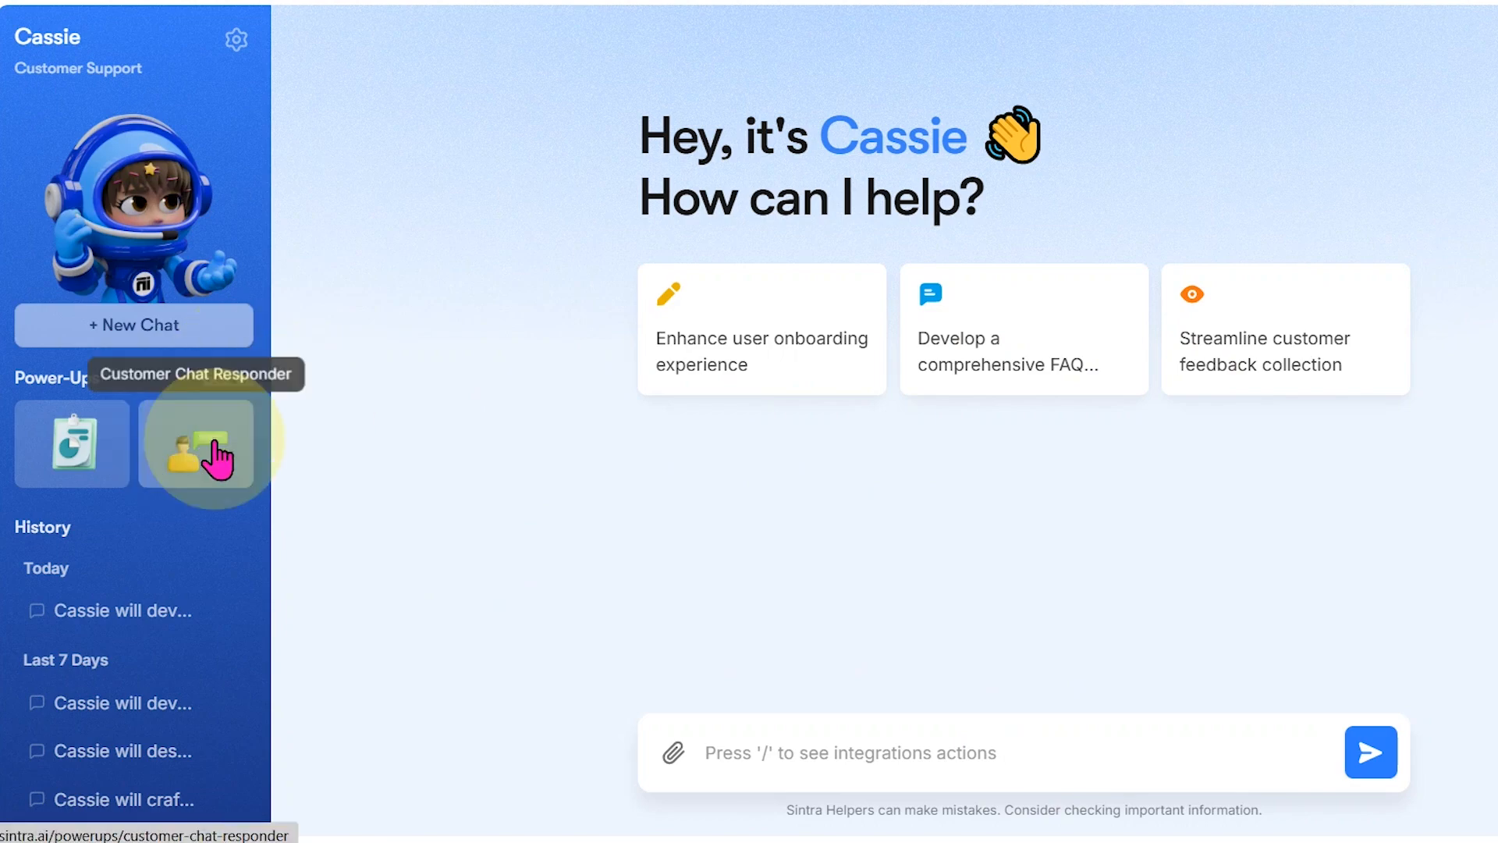
{"action": "left_click", "coordinate": [121, 620]}
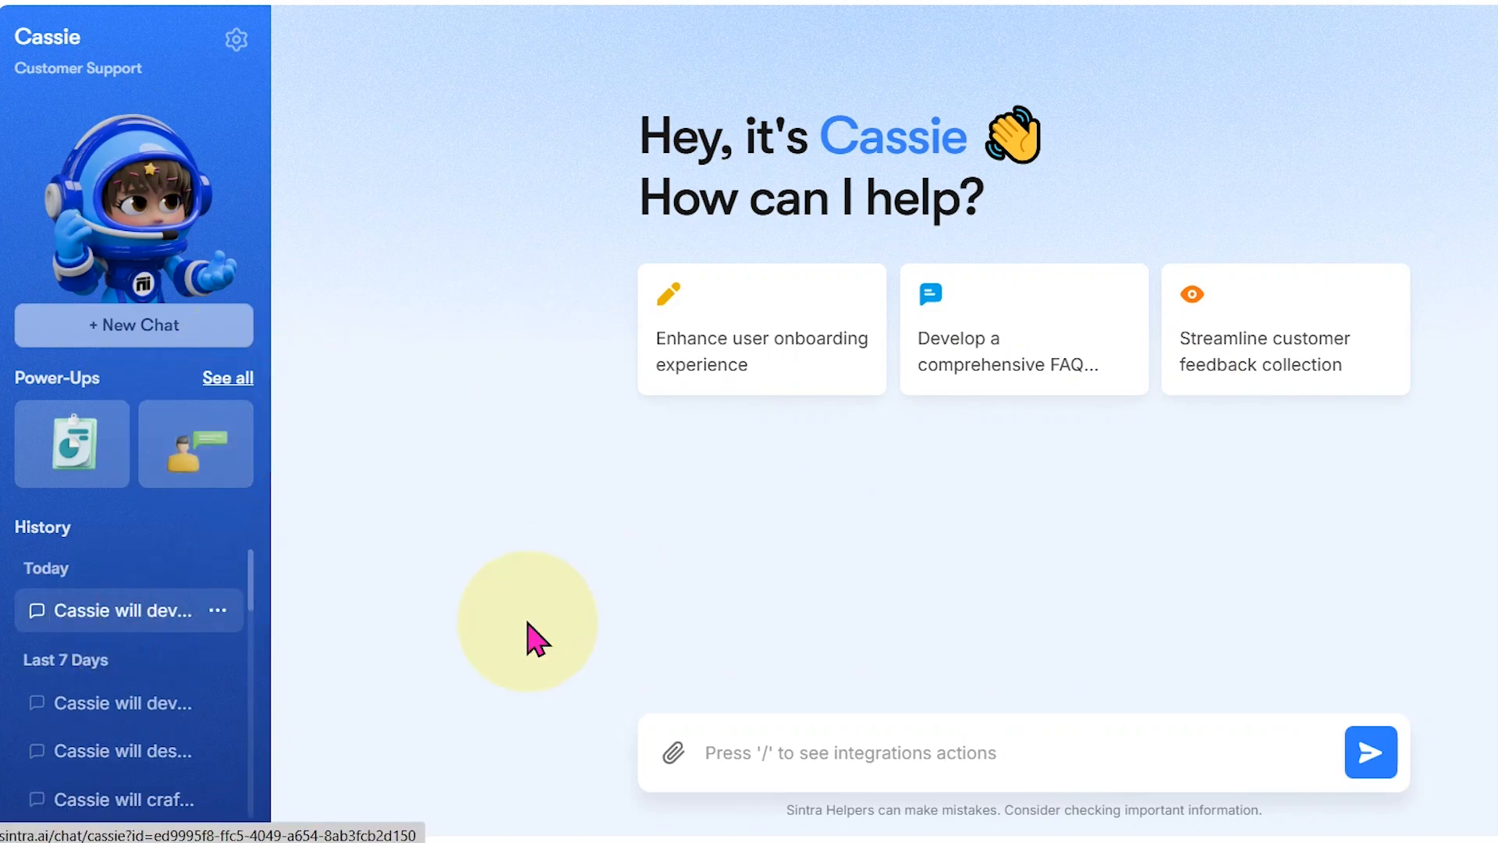
Read through Cassie's Quick Response Templates Library for Hand2Hold Support, including its template categories, implementation guidelines and conclusion.
{"action": "scroll", "coordinate": [694, 160], "scroll_direction": "up", "scroll_amount": 10}
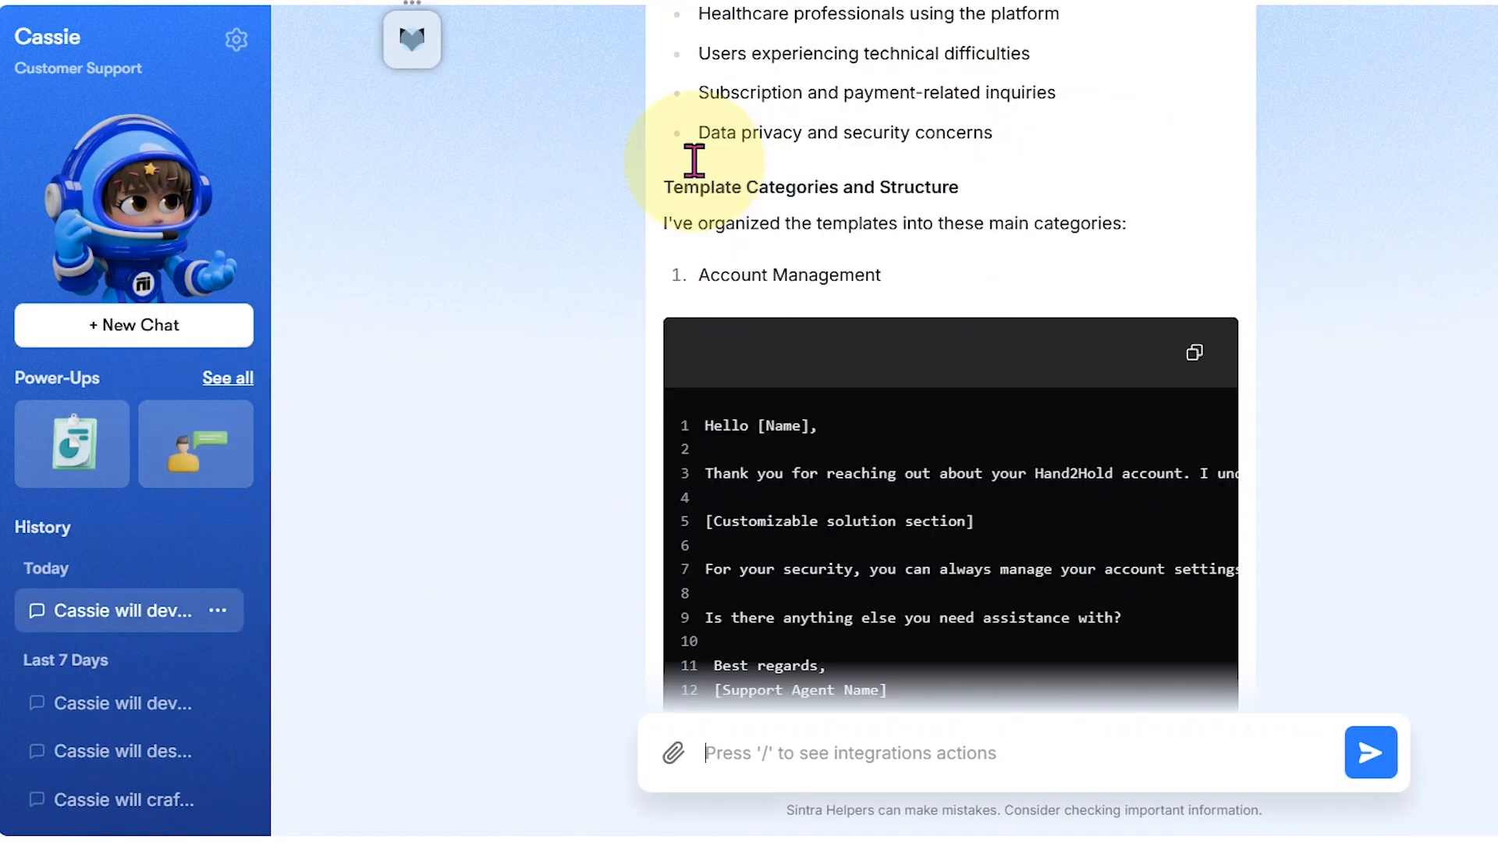
{"action": "scroll", "coordinate": [856, 150], "scroll_direction": "up", "scroll_amount": 10}
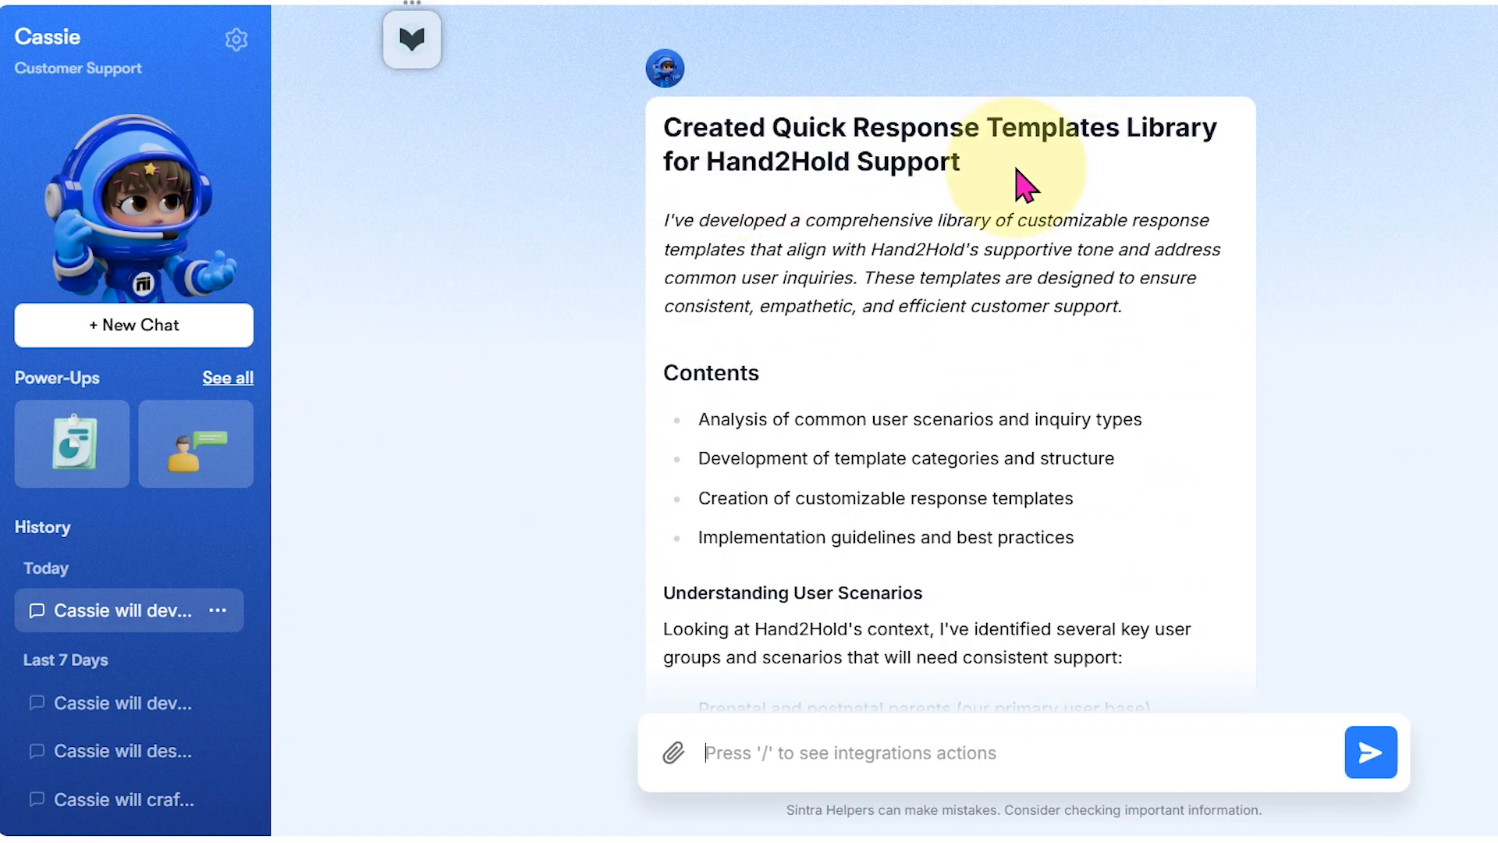
{"action": "scroll", "coordinate": [870, 394], "scroll_direction": "down", "scroll_amount": 2}
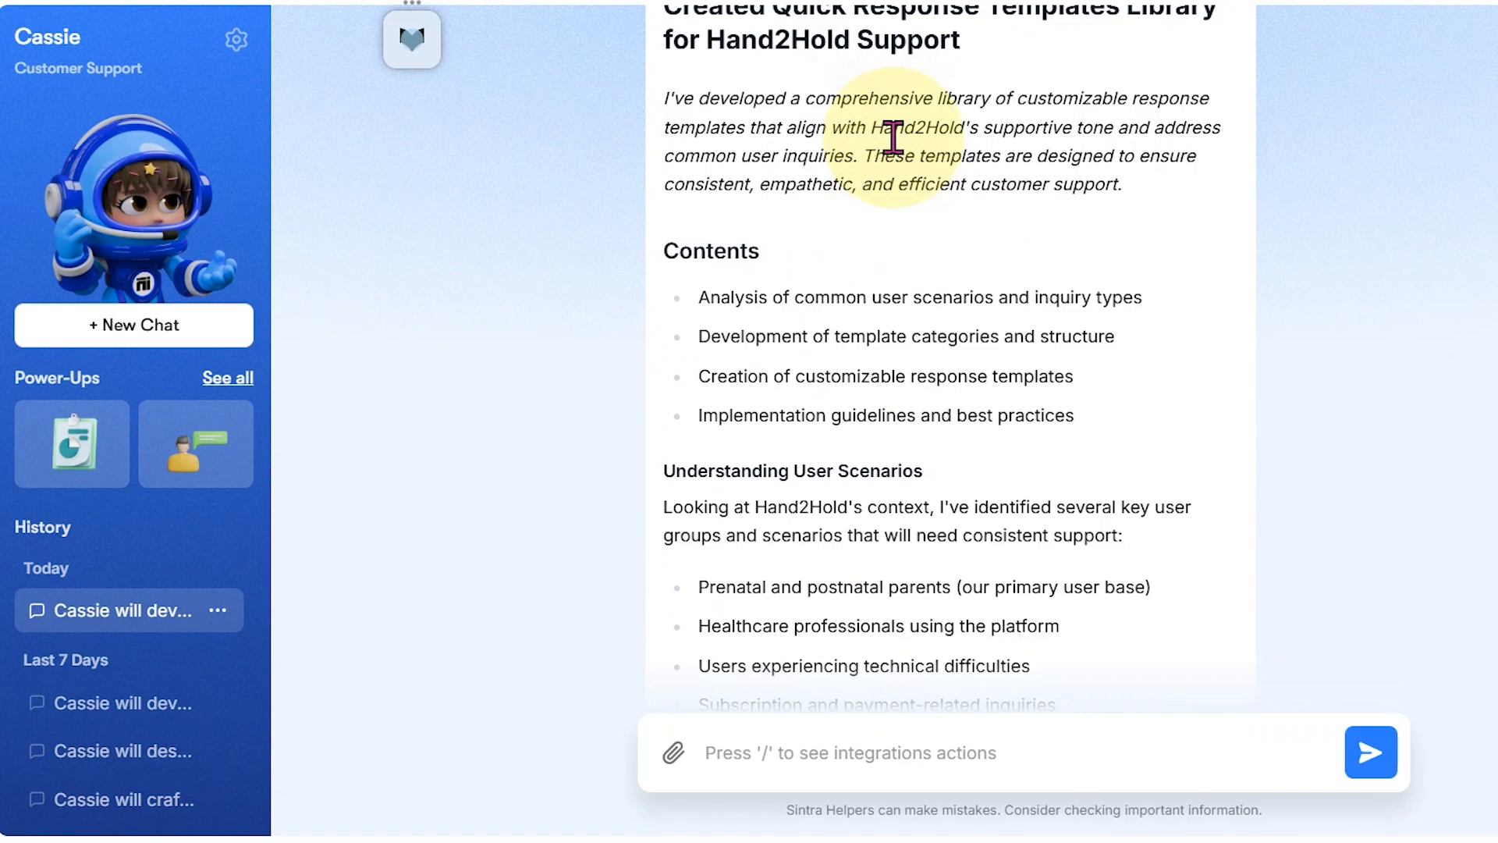
{"action": "scroll", "coordinate": [898, 221], "scroll_direction": "down", "scroll_amount": 15}
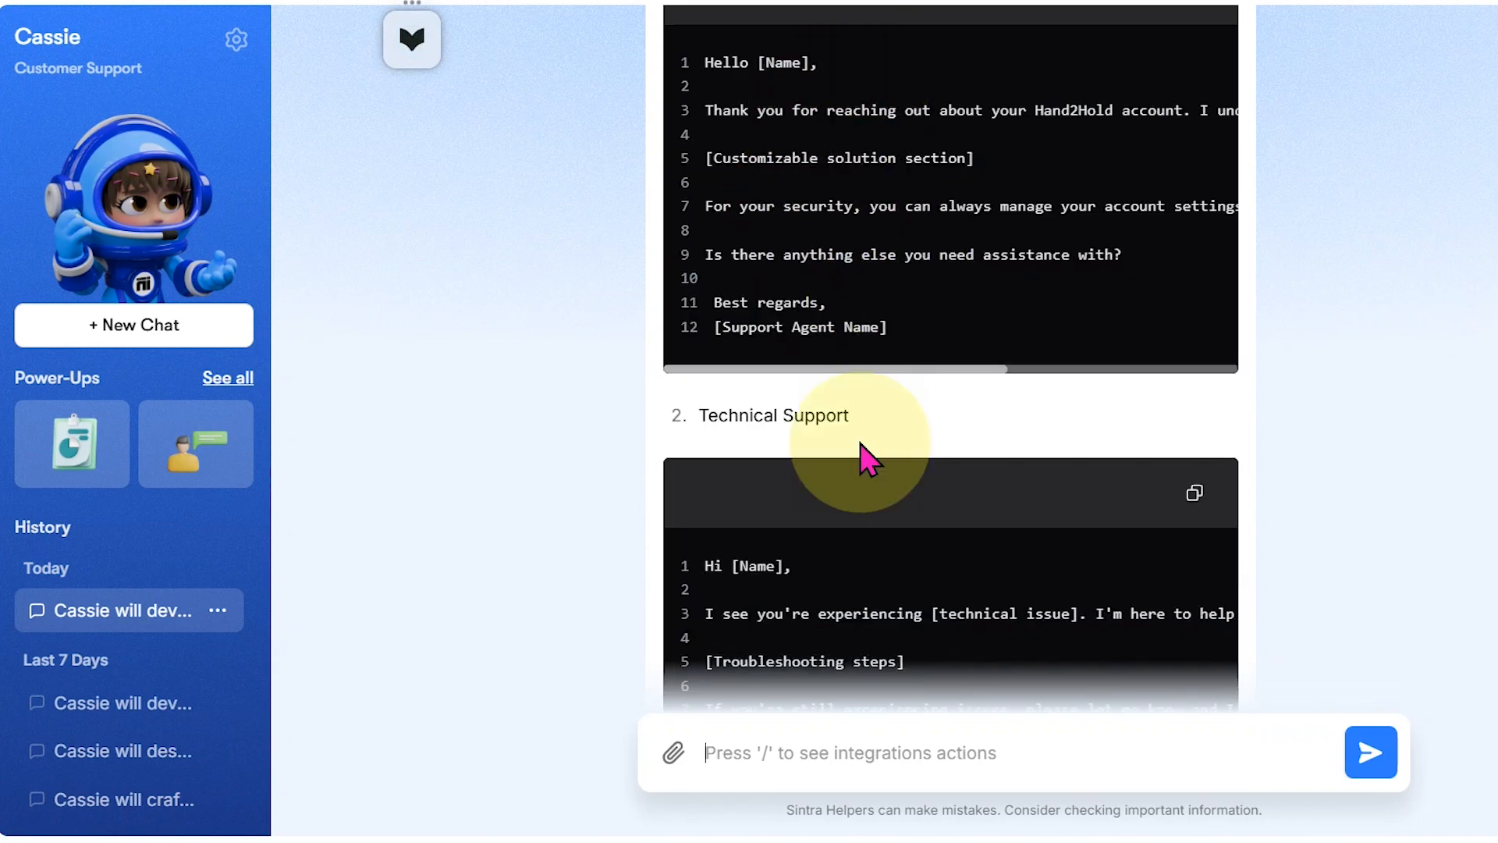
{"action": "scroll", "coordinate": [868, 460], "scroll_direction": "down", "scroll_amount": 15}
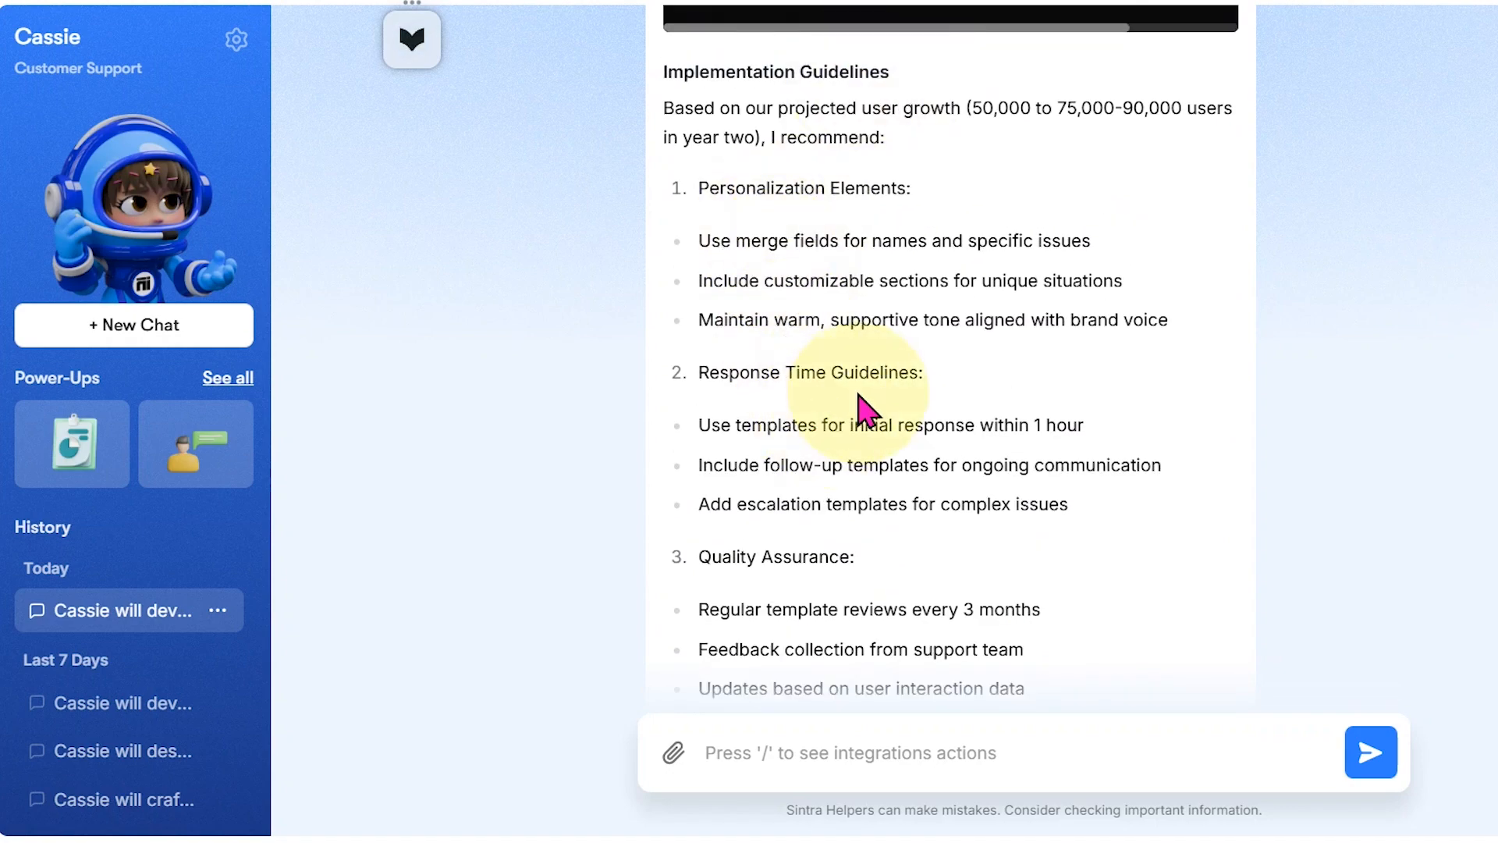
{"action": "scroll", "coordinate": [866, 406], "scroll_direction": "down", "scroll_amount": 5}
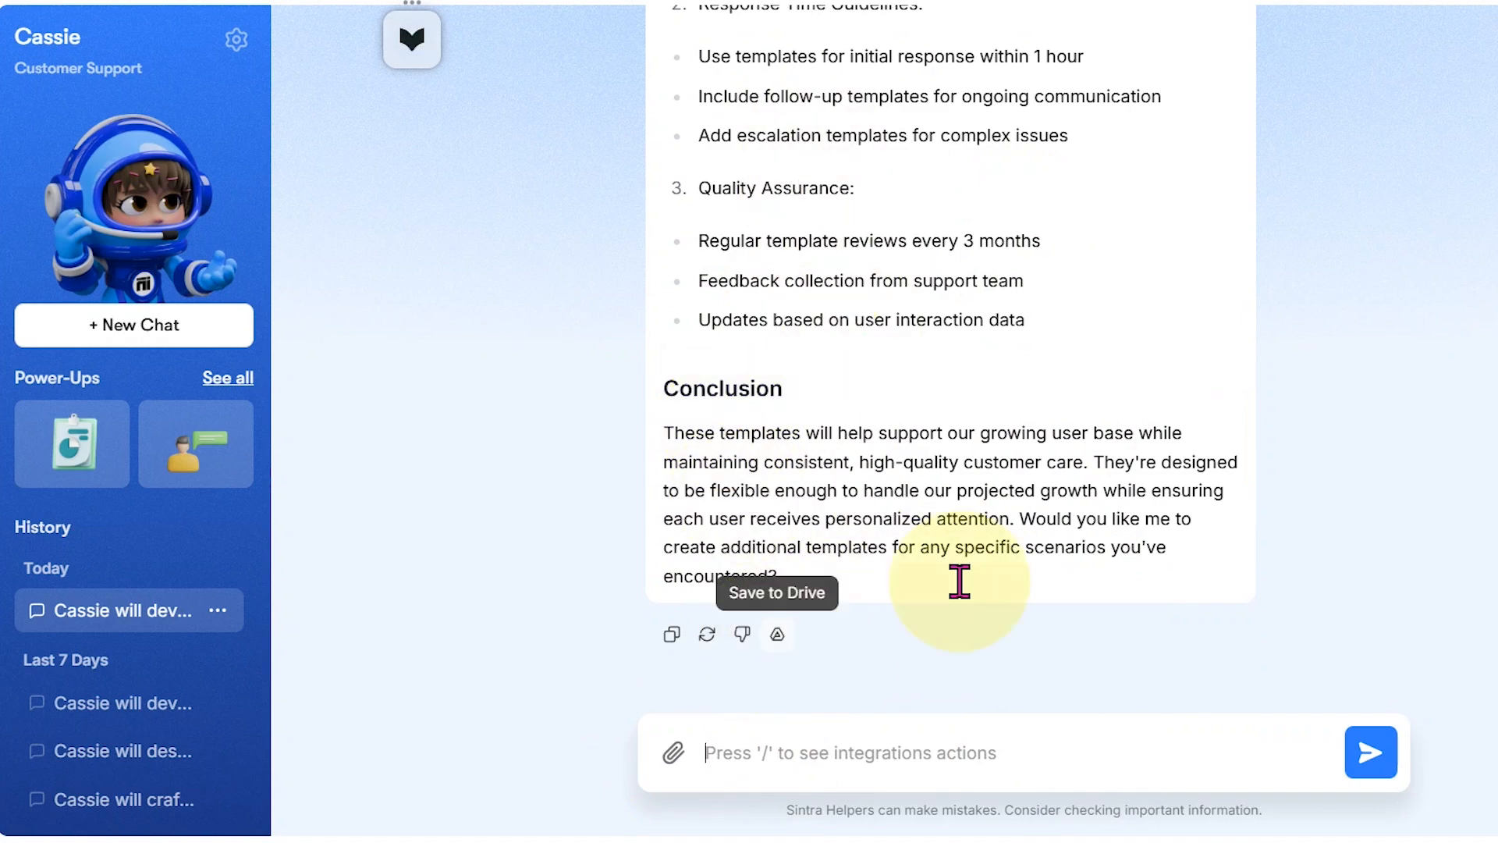
{"action": "scroll", "coordinate": [960, 582], "scroll_direction": "up", "scroll_amount": 15}
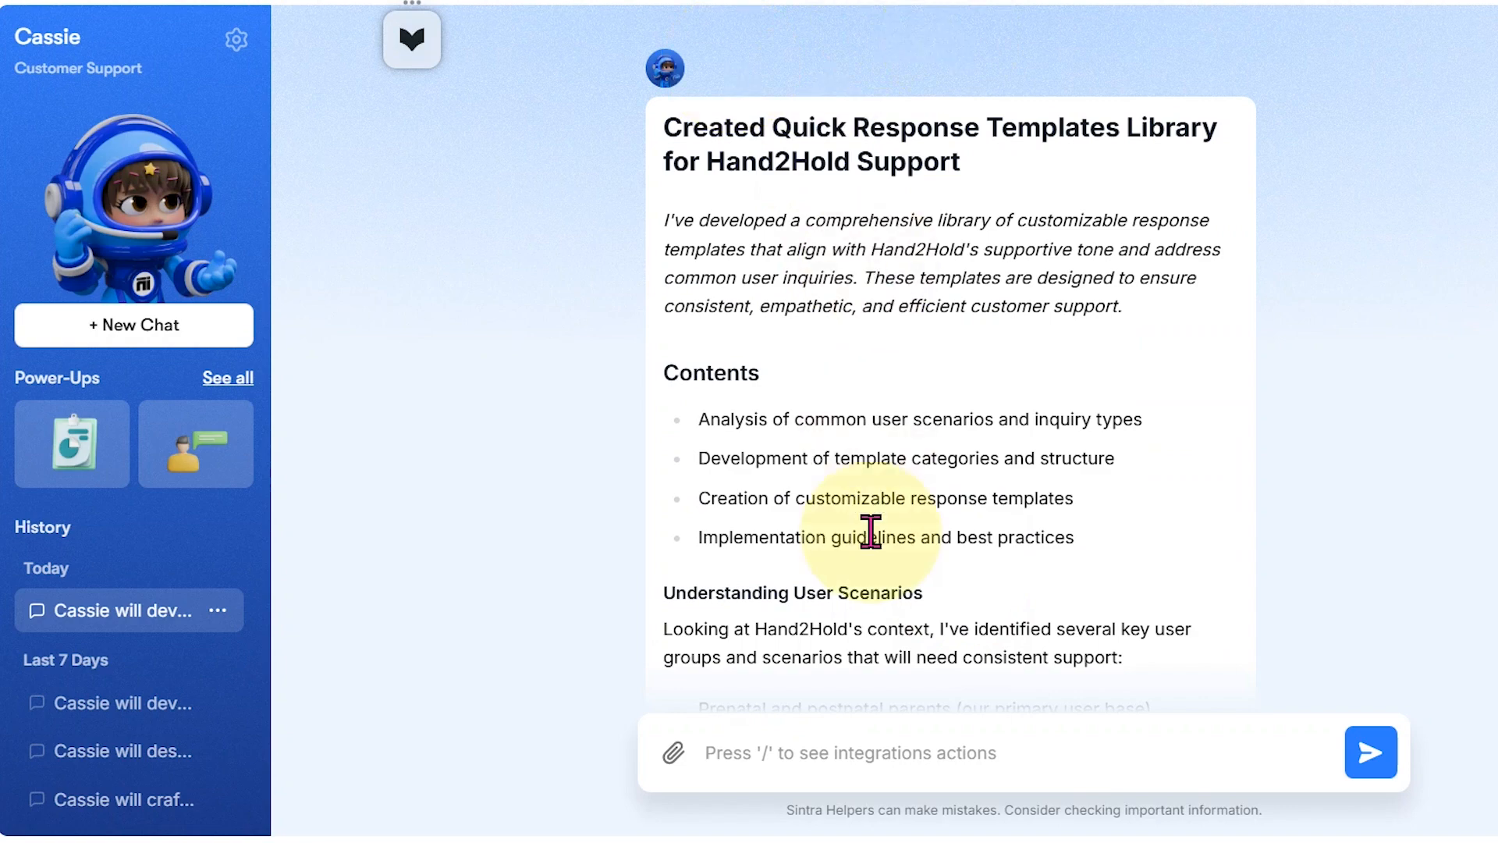
{"action": "scroll", "coordinate": [874, 625], "scroll_direction": "down", "scroll_amount": 10}
{"action": "scroll", "coordinate": [874, 515], "scroll_direction": "down", "scroll_amount": 10}
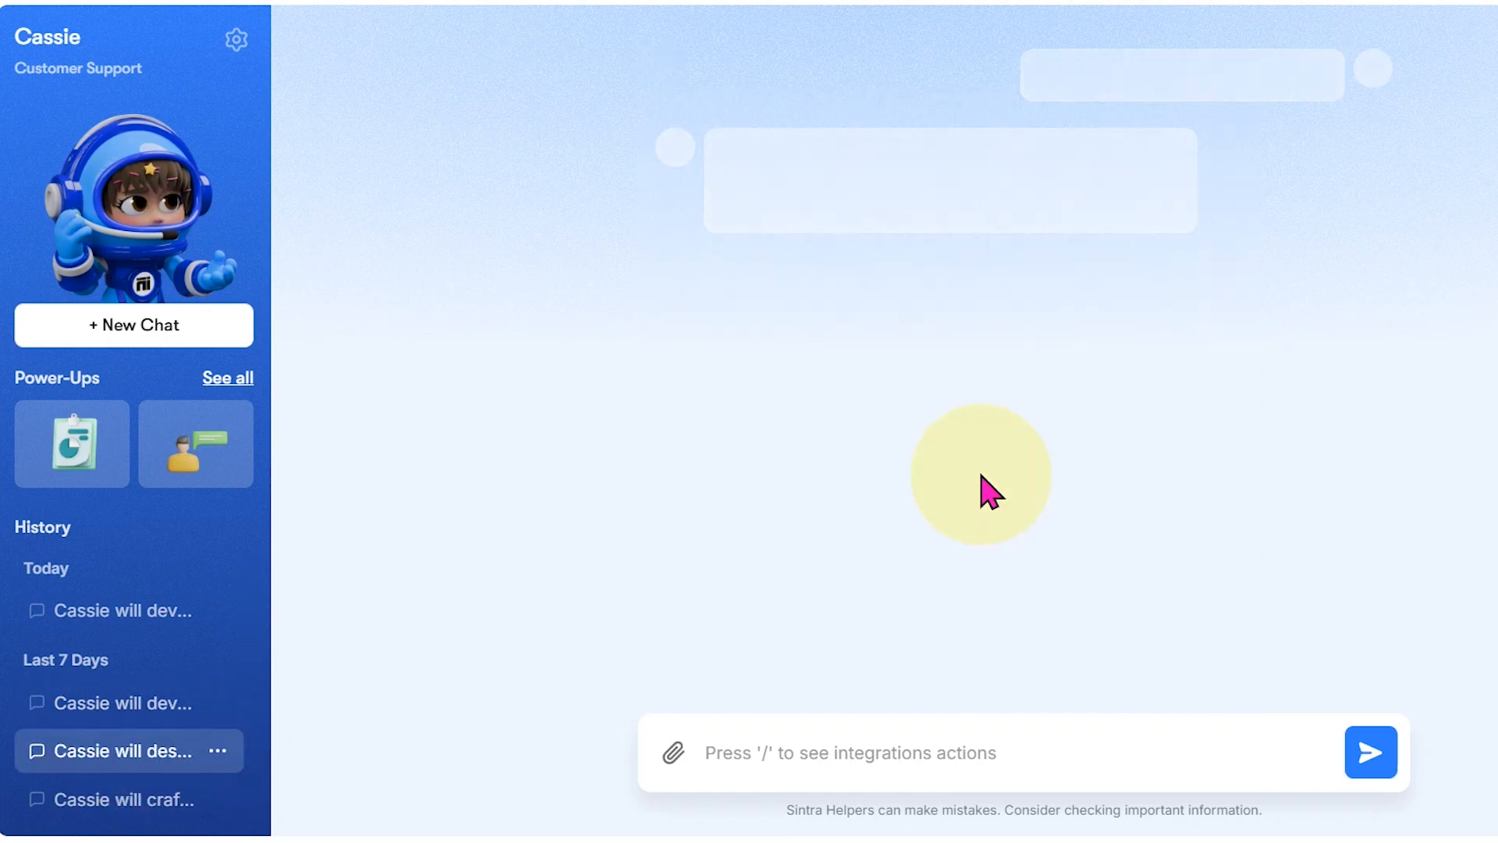
Read Cassie's 'Postpartum Mood Tracker' chatbot feature design, covering the user flow, mood tracking, data visualization and personalized recommendations.
{"action": "scroll", "coordinate": [845, 416], "scroll_direction": "up", "scroll_amount": 14}
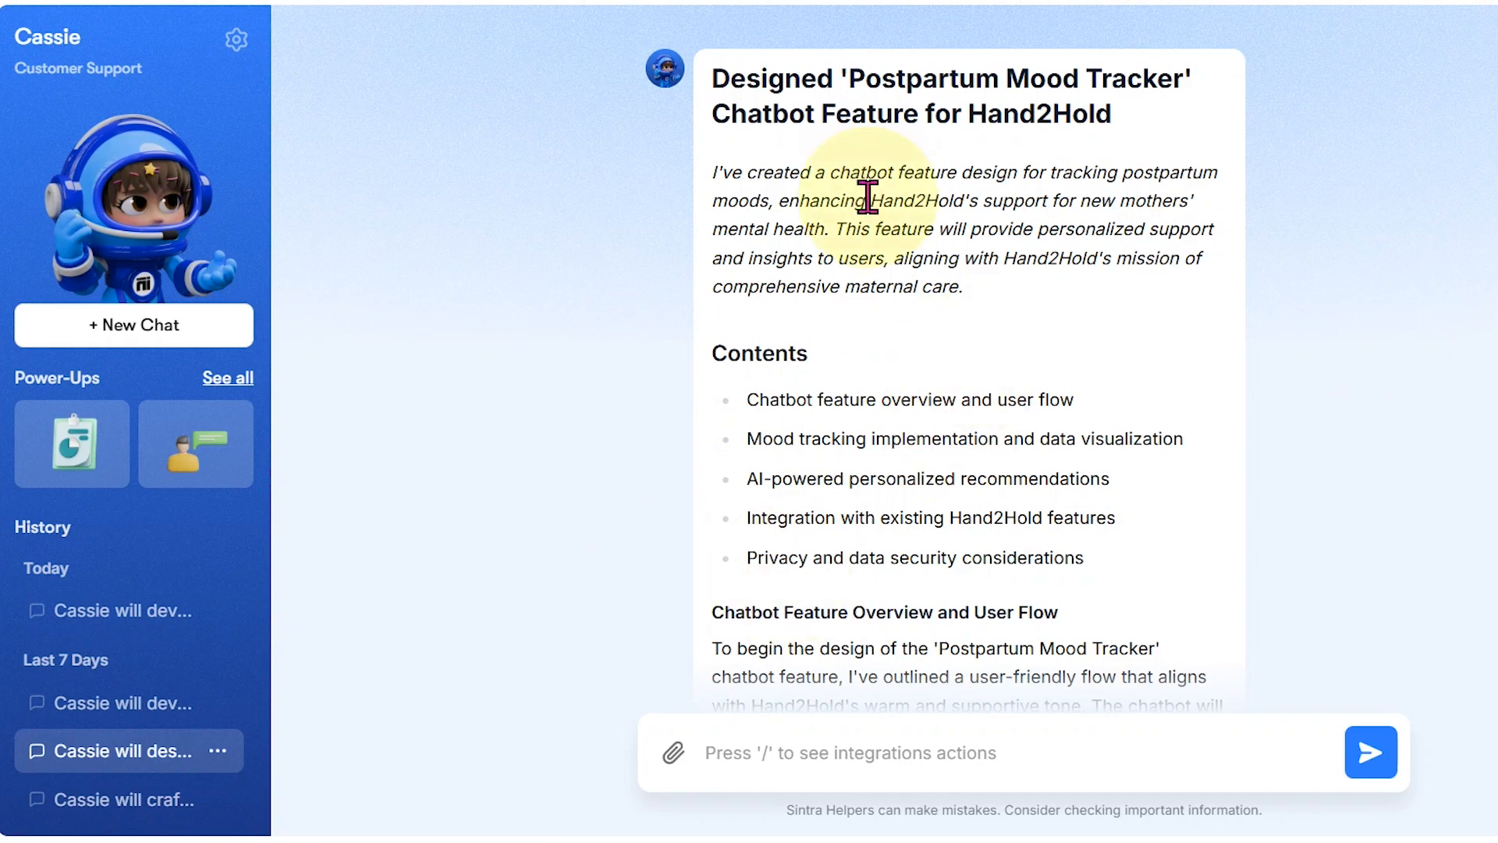
{"action": "scroll", "coordinate": [895, 375], "scroll_direction": "down", "scroll_amount": 8}
{"action": "scroll", "coordinate": [944, 292], "scroll_direction": "up", "scroll_amount": 8}
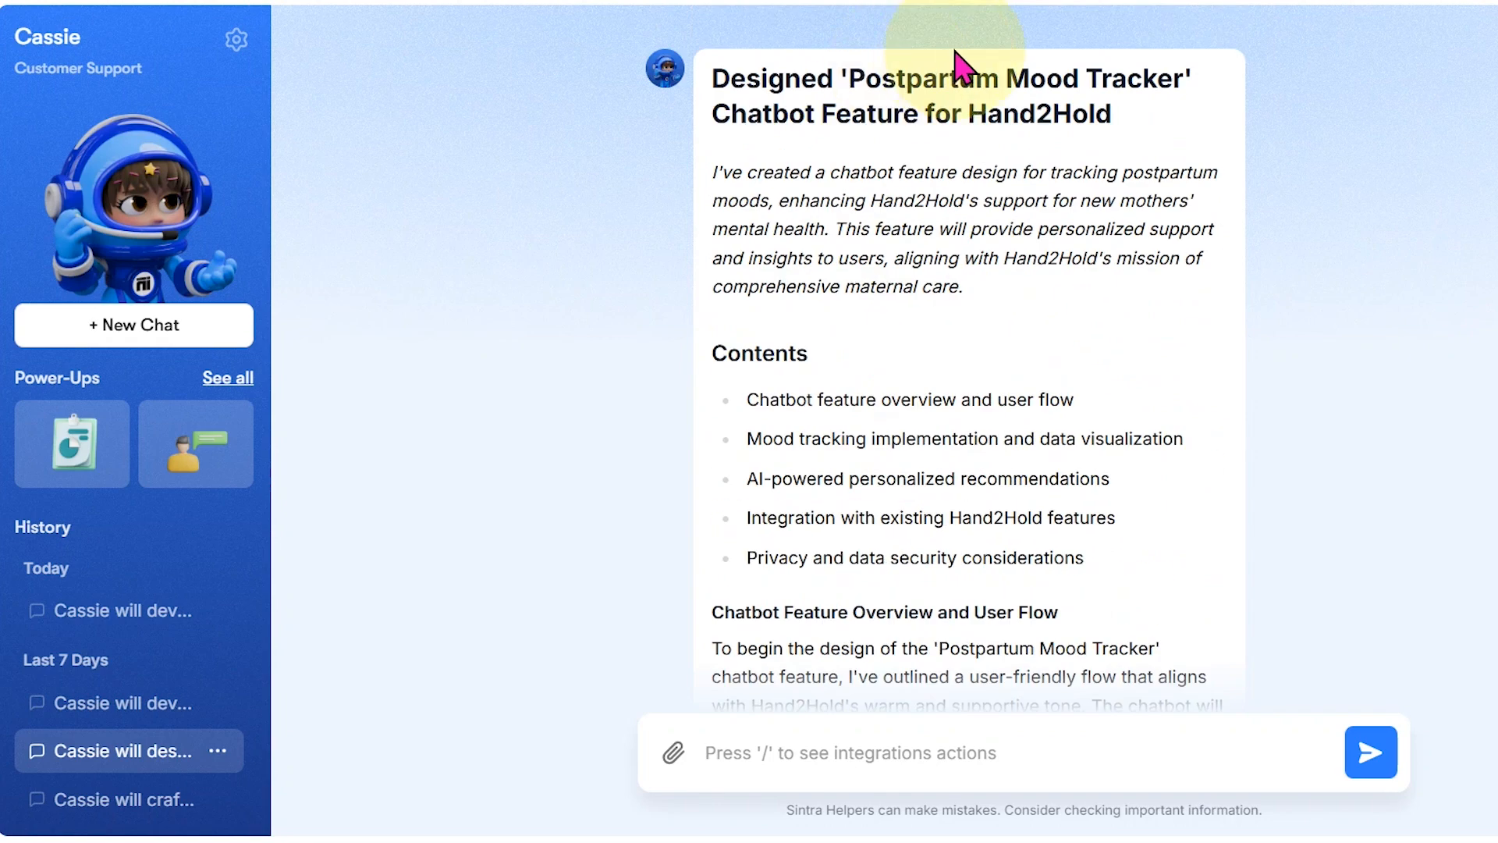
{"action": "scroll", "coordinate": [963, 437], "scroll_direction": "down", "scroll_amount": 9}
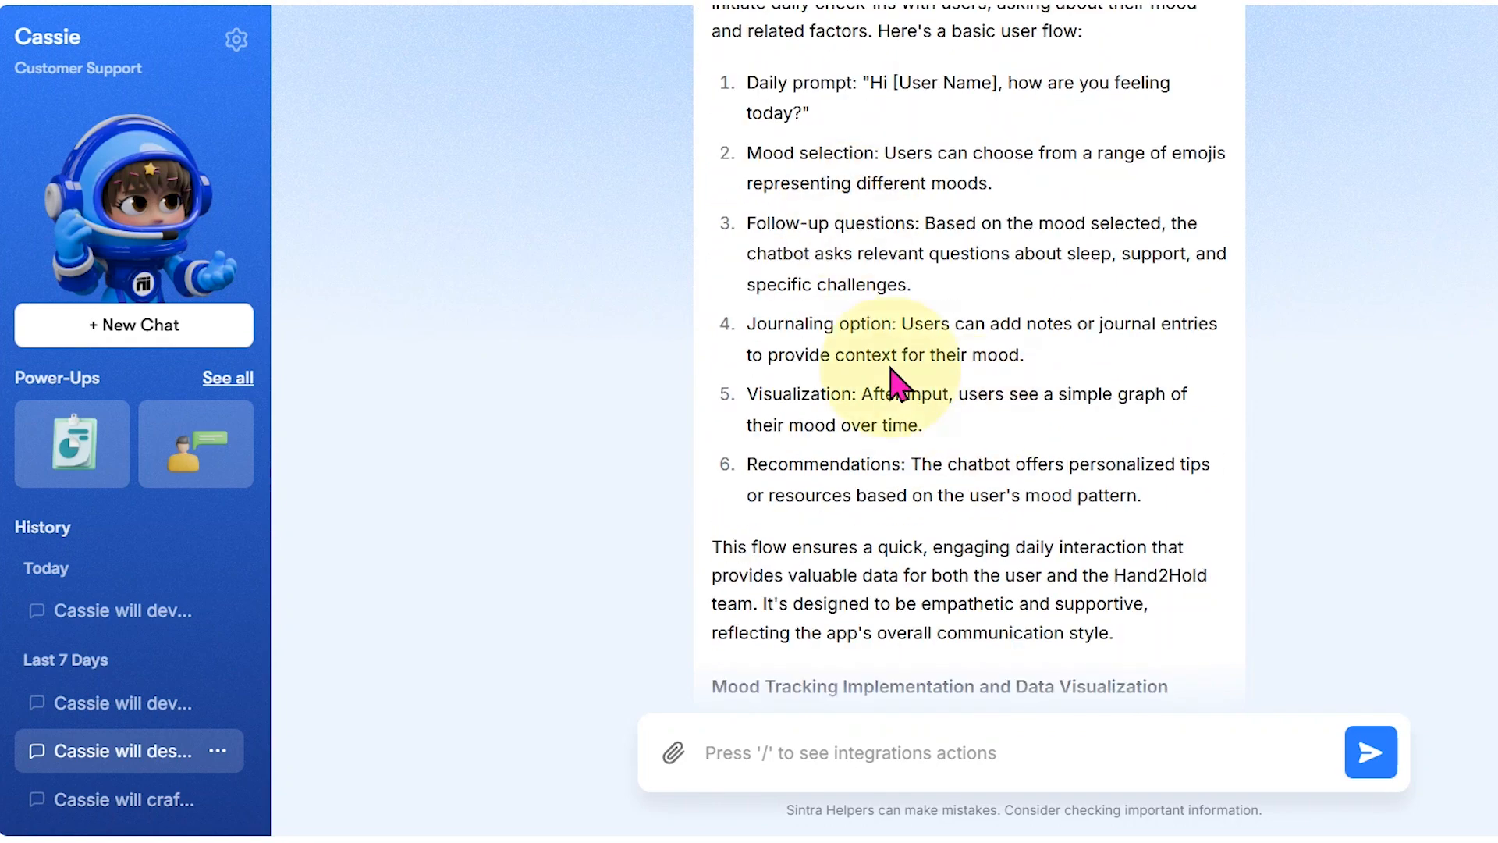
{"action": "scroll", "coordinate": [1002, 480], "scroll_direction": "down", "scroll_amount": 3}
{"action": "scroll", "coordinate": [950, 451], "scroll_direction": "down", "scroll_amount": 6}
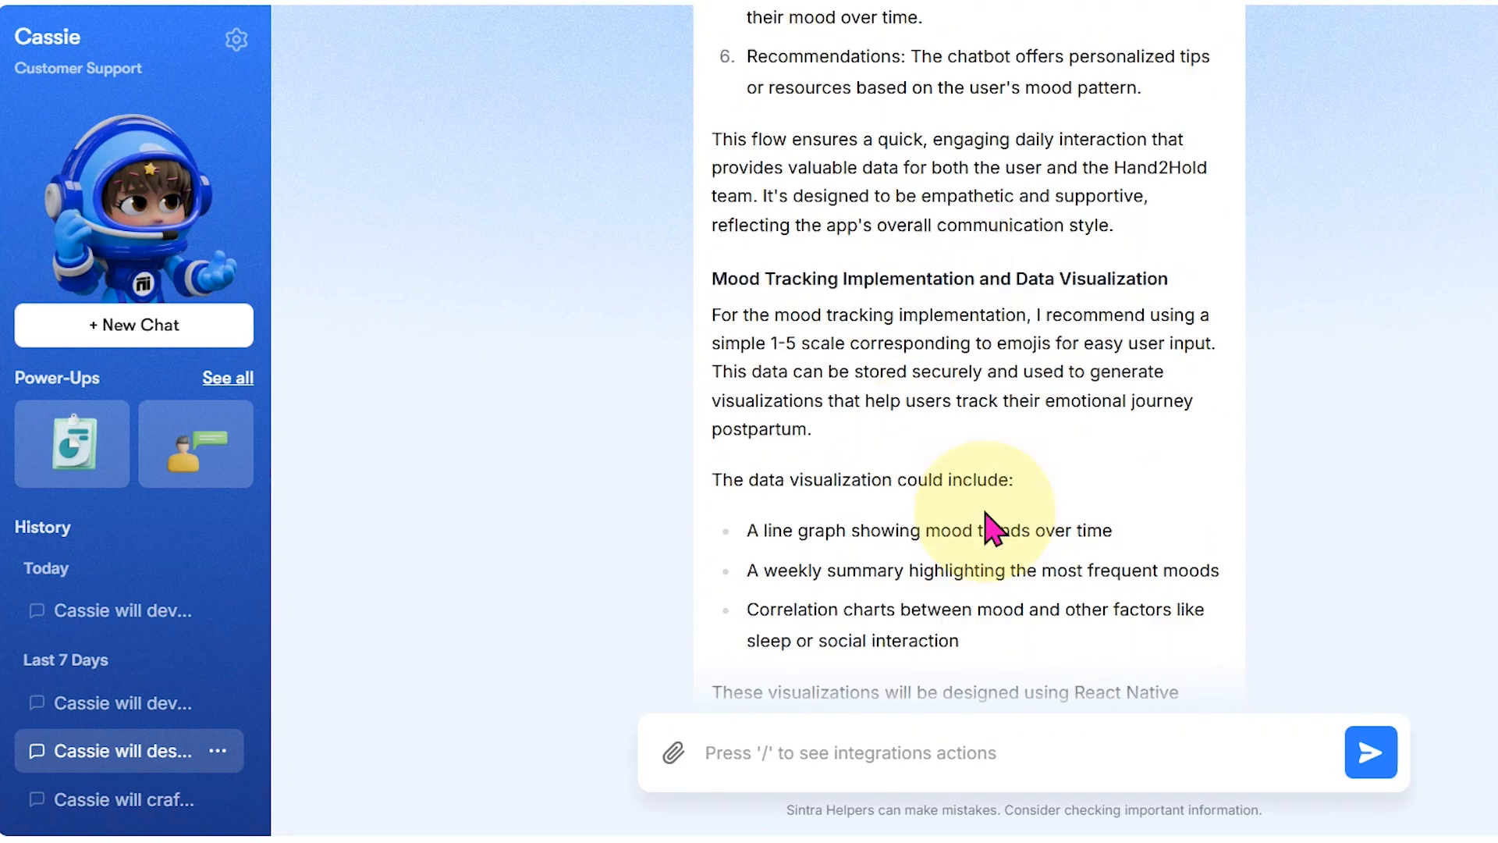
{"action": "scroll", "coordinate": [905, 327], "scroll_direction": "down", "scroll_amount": 6}
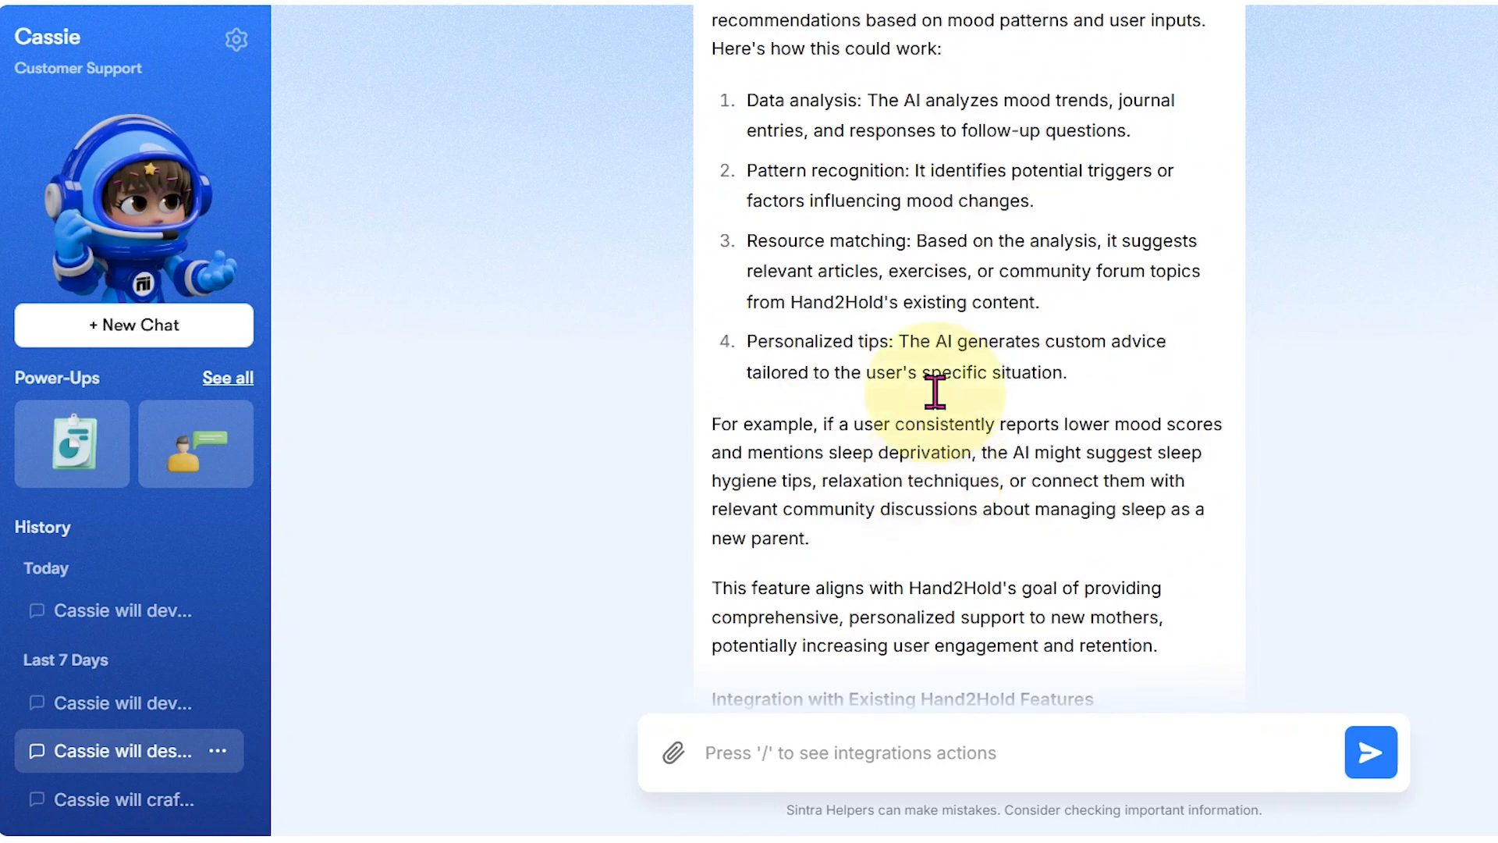
{"action": "scroll", "coordinate": [936, 390], "scroll_direction": "down", "scroll_amount": 8}
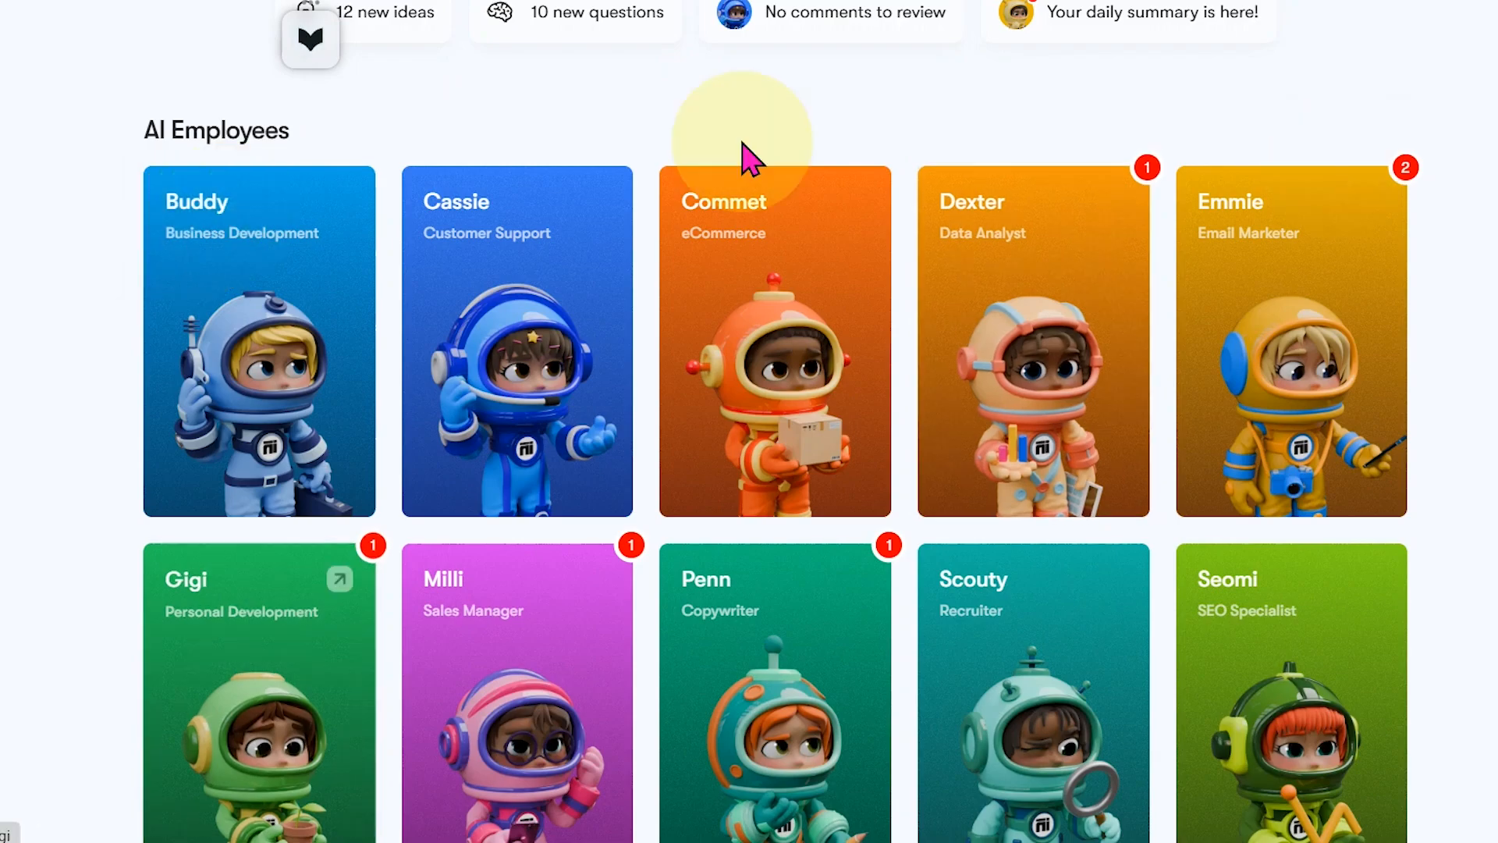
Dismiss the guided question about Hand2Hold's marketing channels and look over the filled knowledge snippets in Brain AI.
{"action": "scroll", "coordinate": [853, 461], "scroll_direction": "up", "scroll_amount": 3}
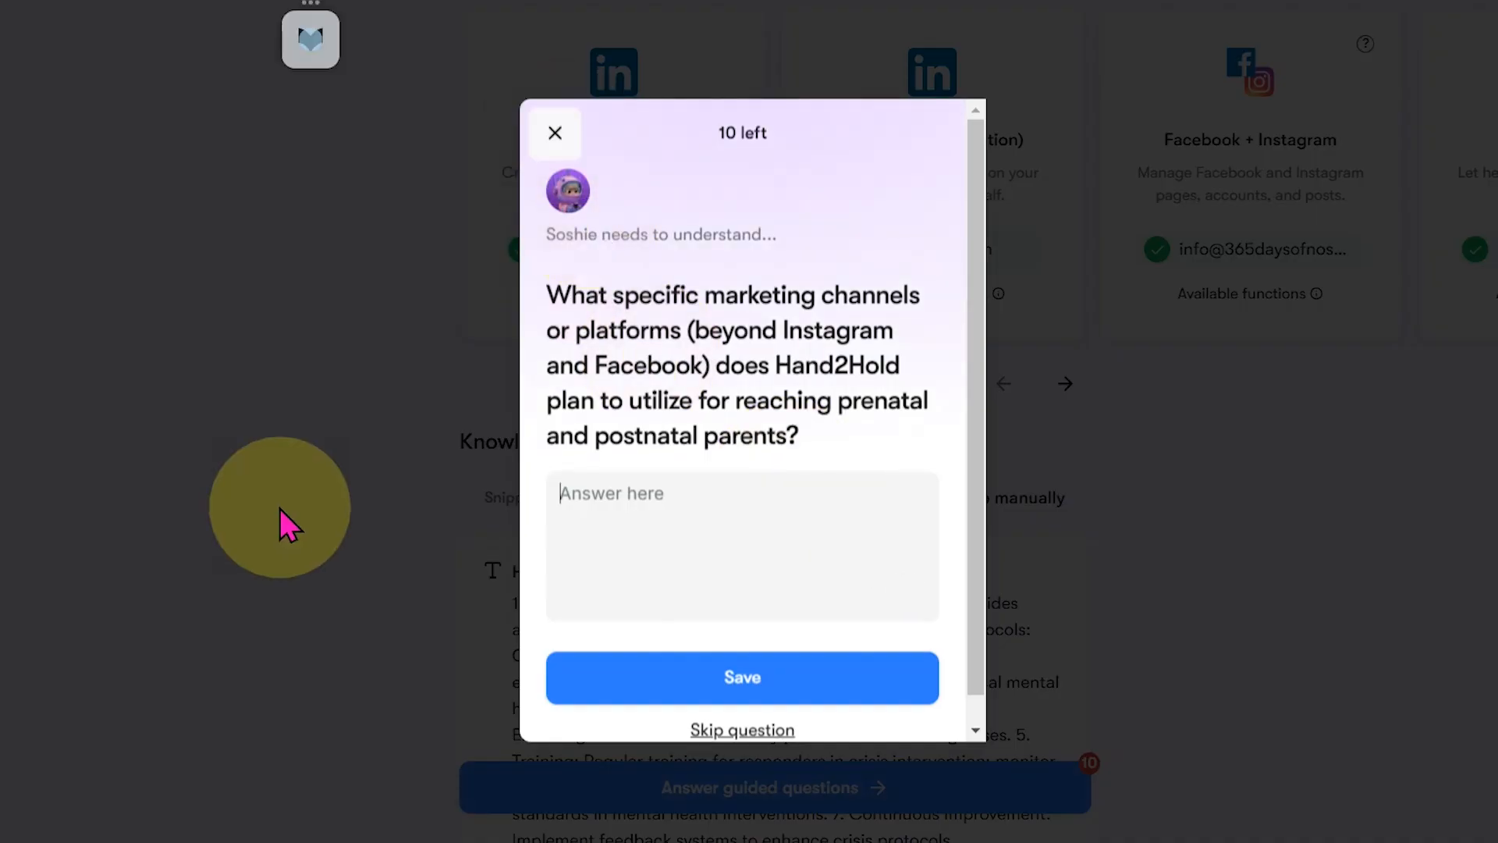
{"action": "left_click", "coordinate": [279, 508]}
{"action": "scroll", "coordinate": [311, 509], "scroll_direction": "down", "scroll_amount": 10}
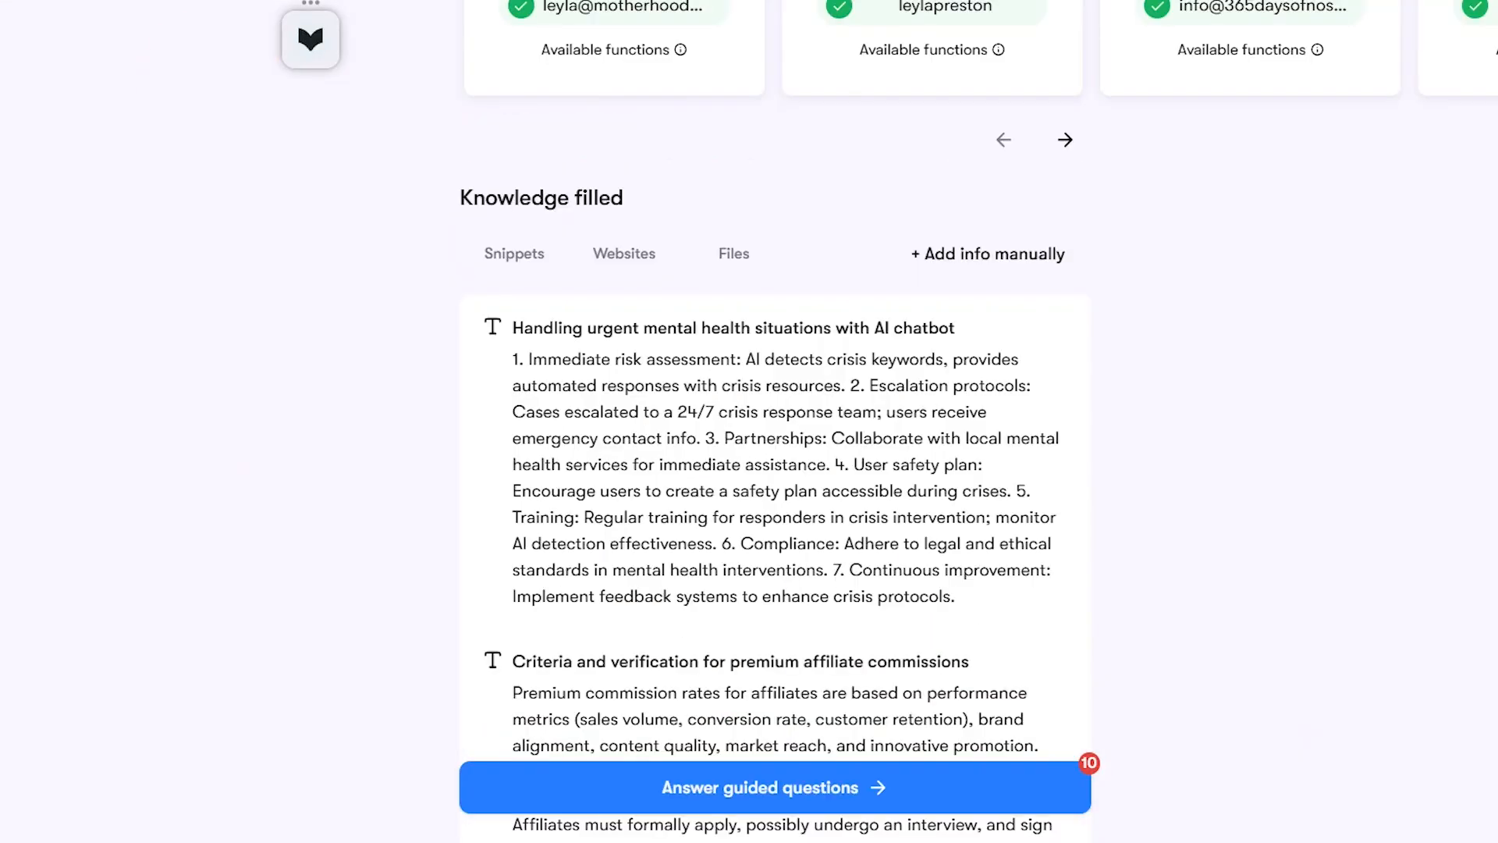
{"action": "scroll", "coordinate": [217, 94], "scroll_direction": "up", "scroll_amount": 5}
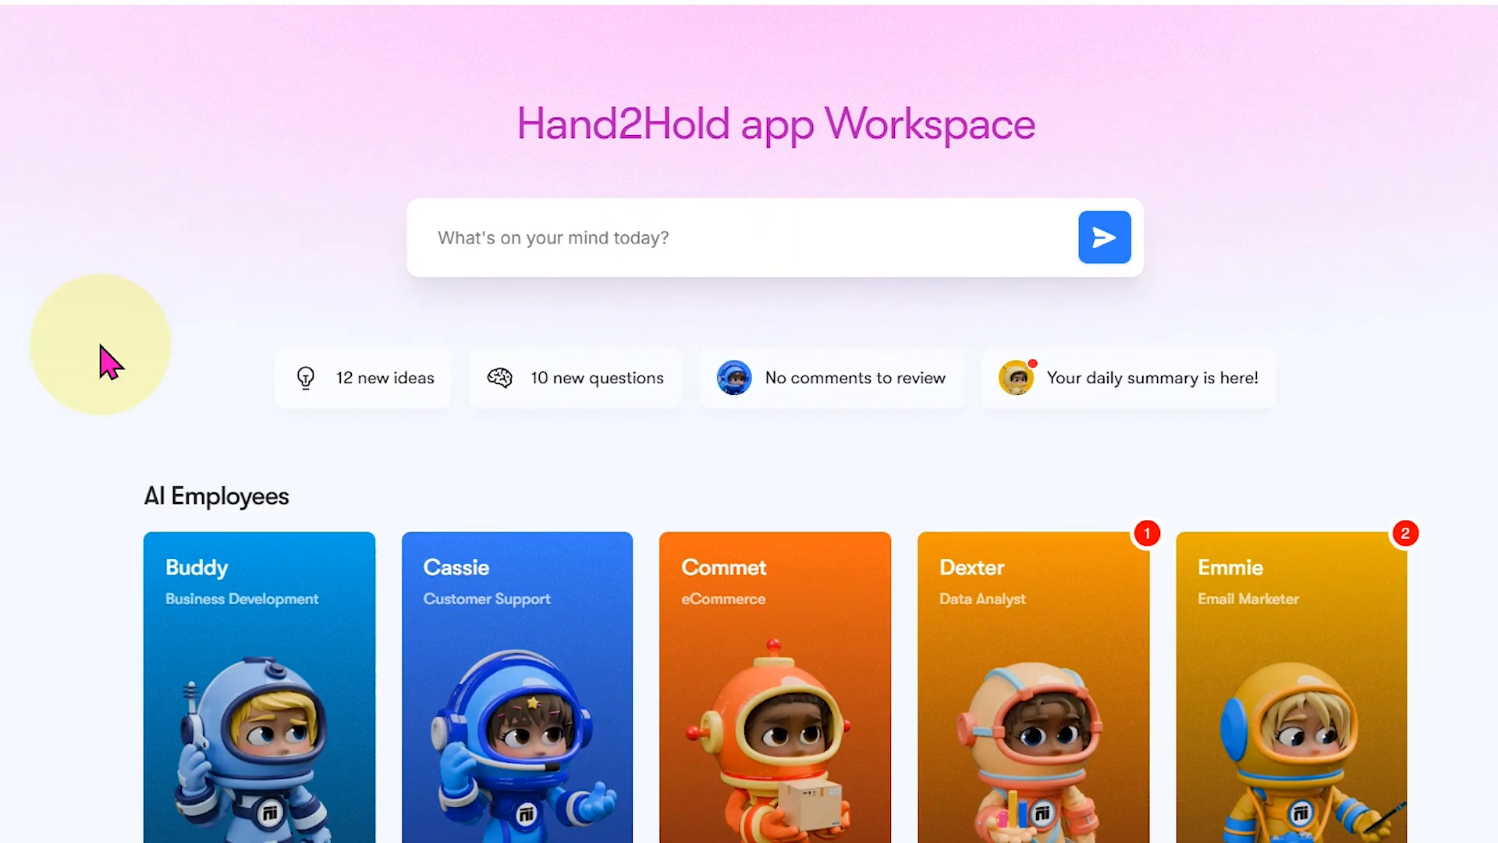
Open the day's new ideas from the workspace and approve all the AI employees' suggestions, including those from Seomi, Penn, Milli, Cassie and Scouty.
{"action": "left_click", "coordinate": [367, 377]}
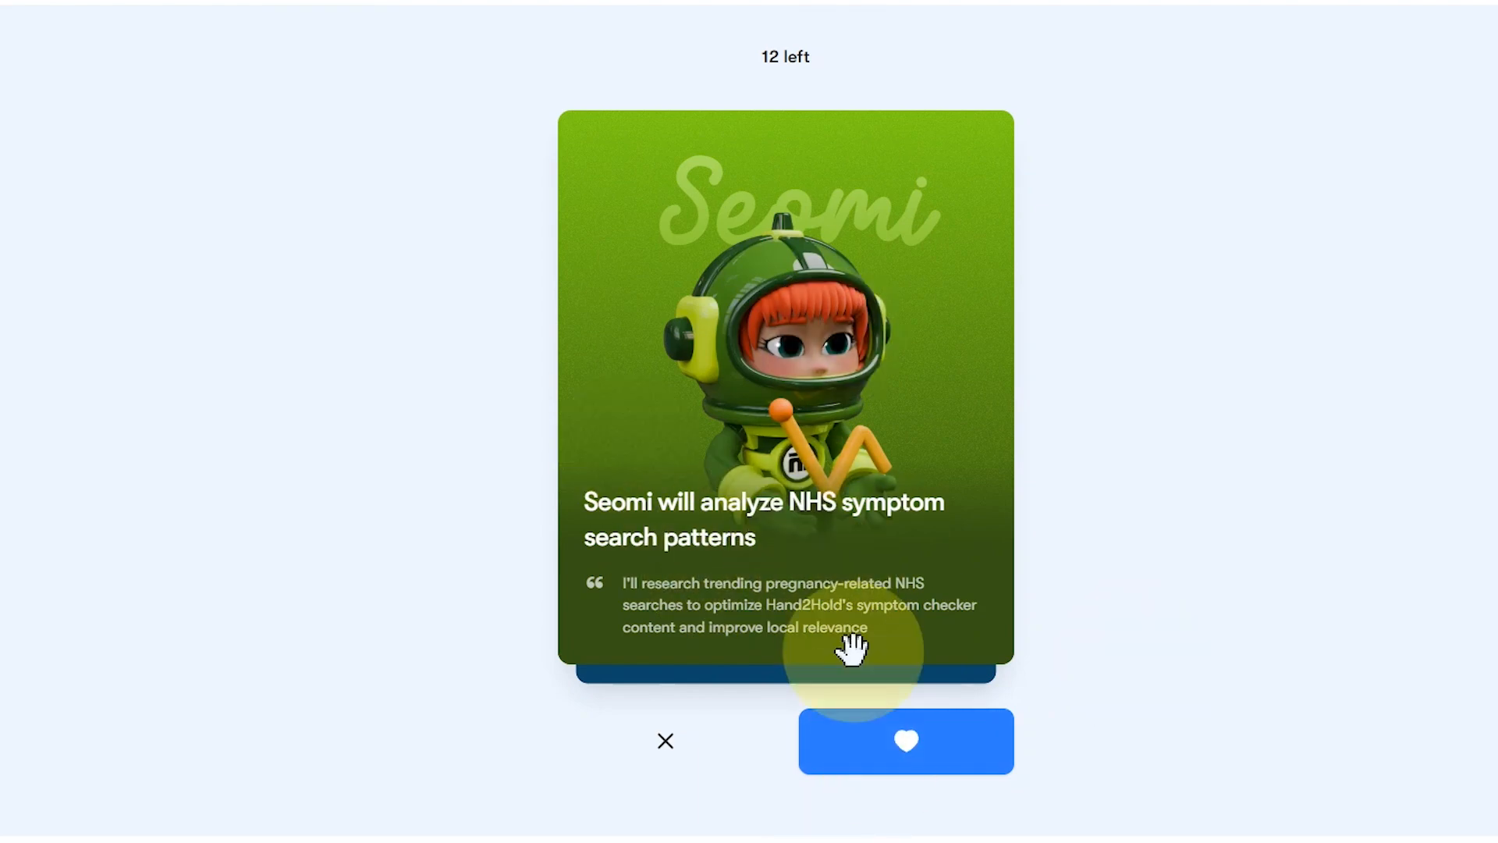
{"action": "left_click", "coordinate": [869, 760]}
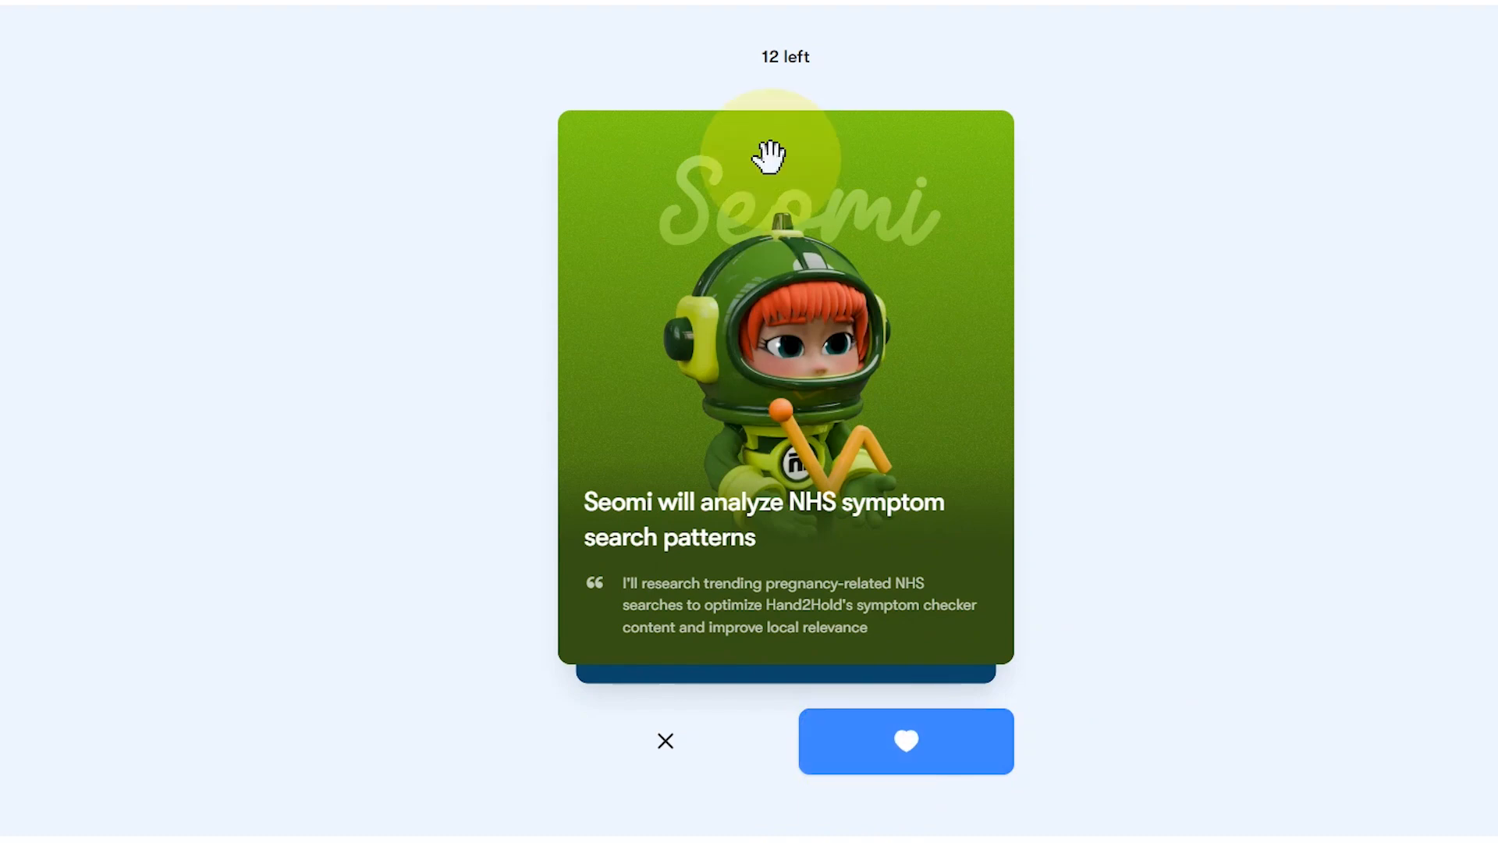
{"action": "left_click", "coordinate": [866, 753]}
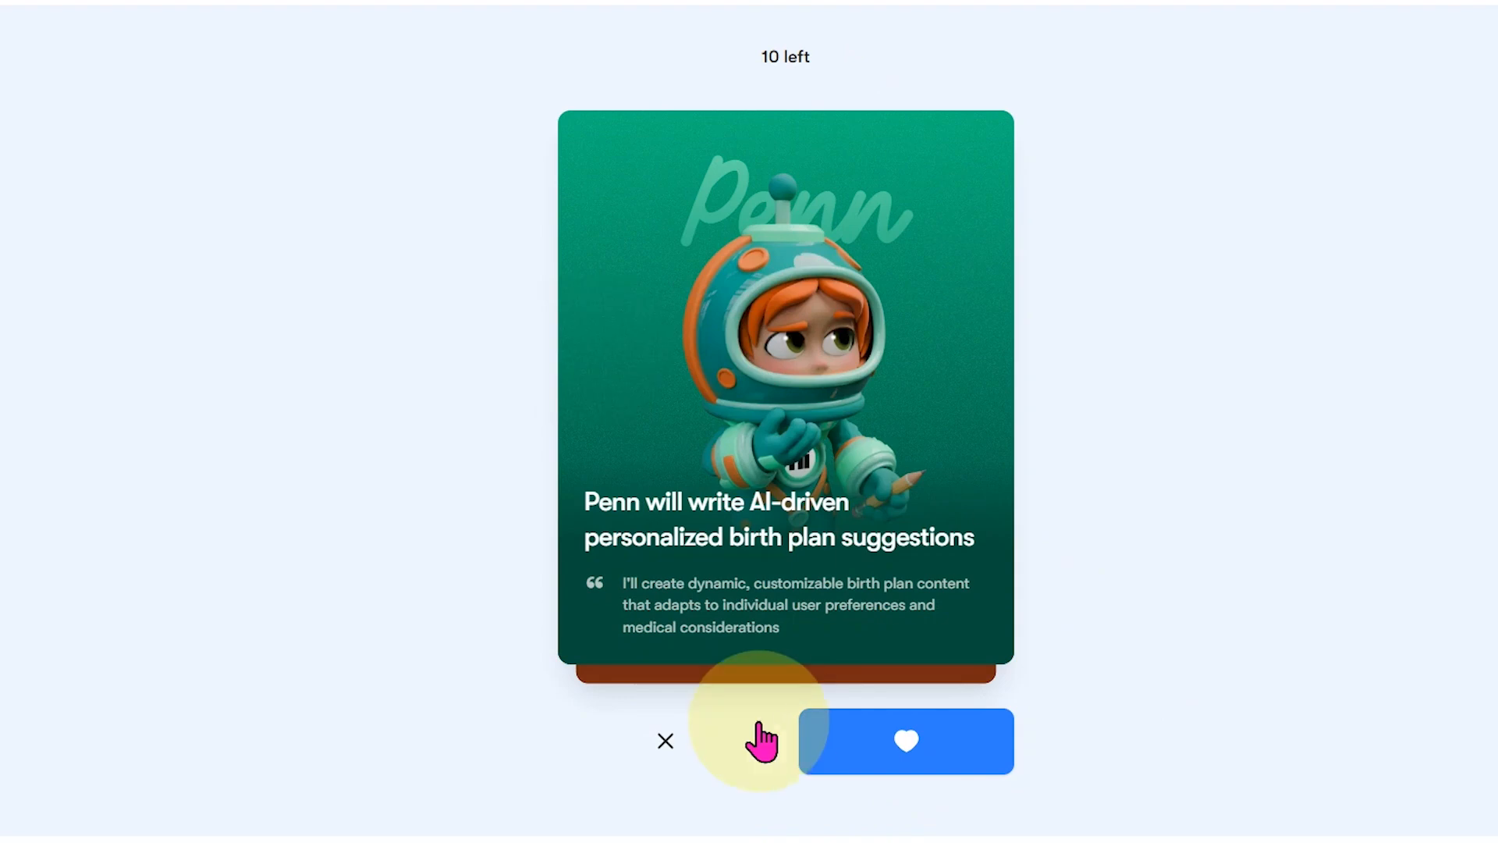
{"action": "left_click", "coordinate": [882, 748]}
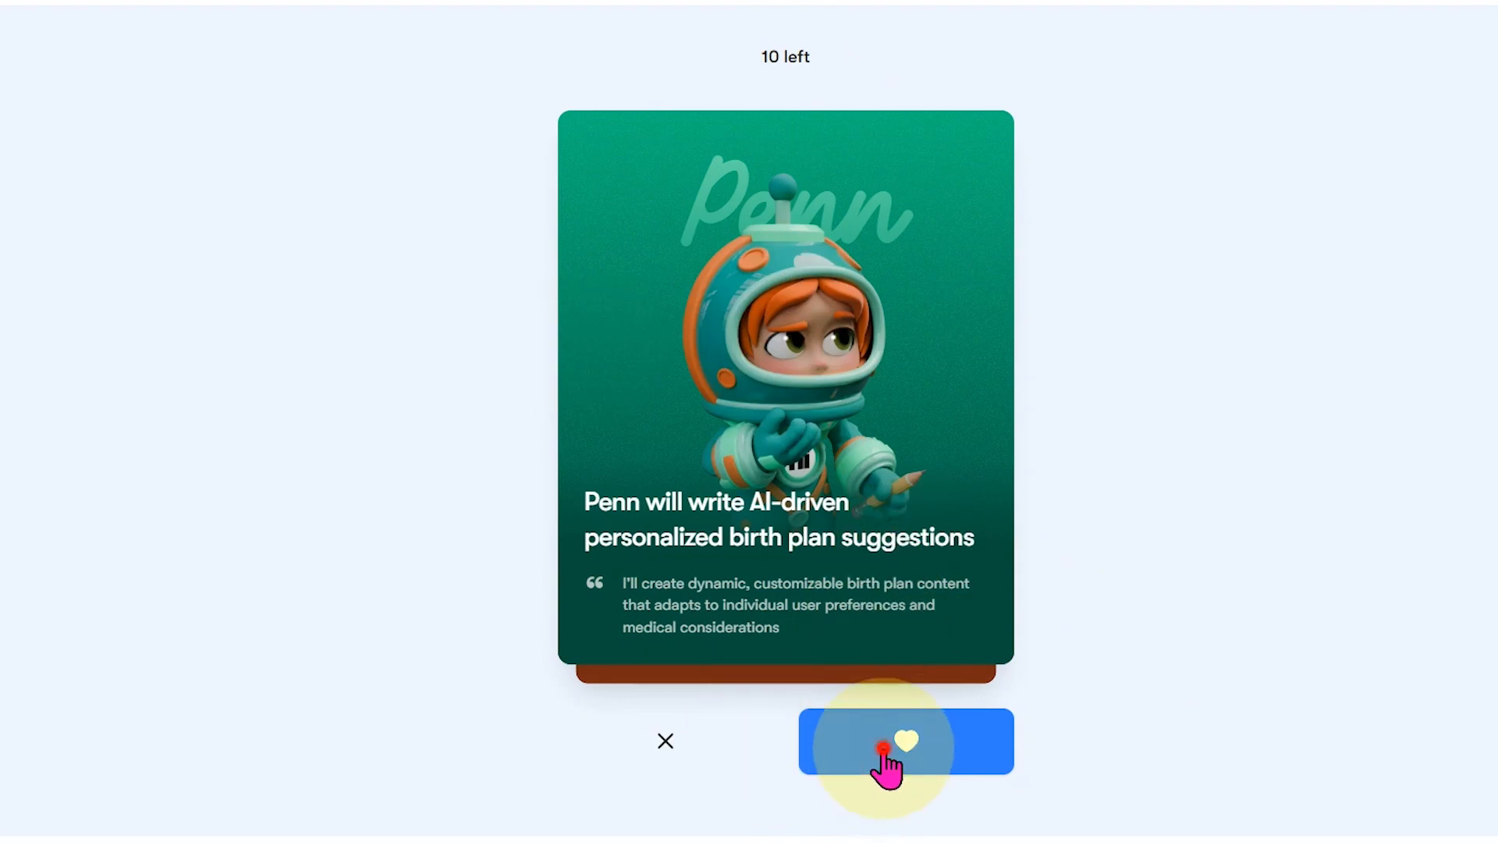
{"action": "left_click", "coordinate": [857, 754]}
{"action": "left_click", "coordinate": [862, 745]}
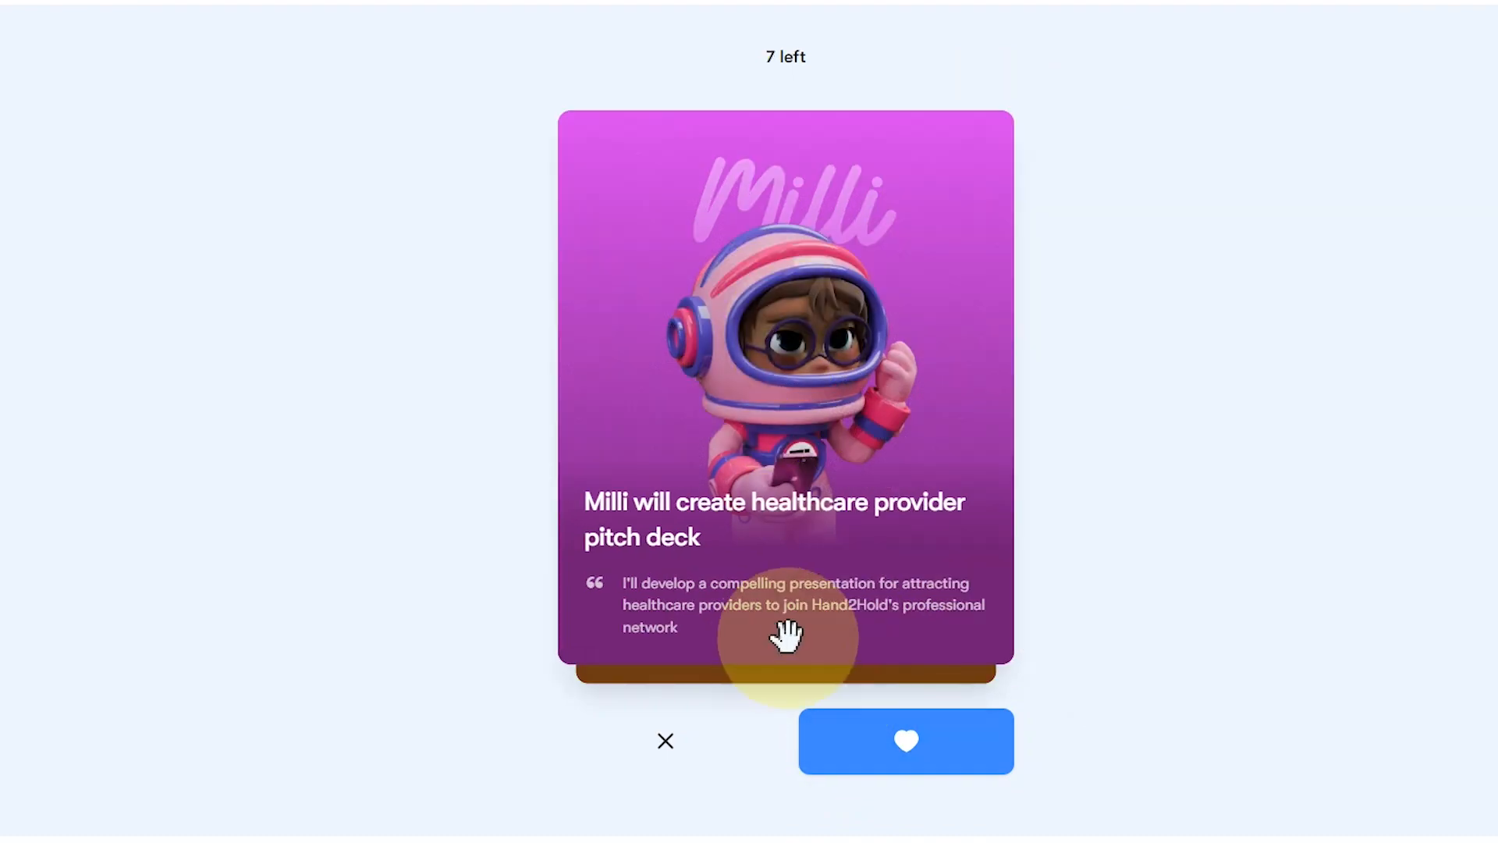
{"action": "left_click", "coordinate": [842, 751]}
{"action": "left_click", "coordinate": [838, 745]}
{"action": "left_click", "coordinate": [843, 753]}
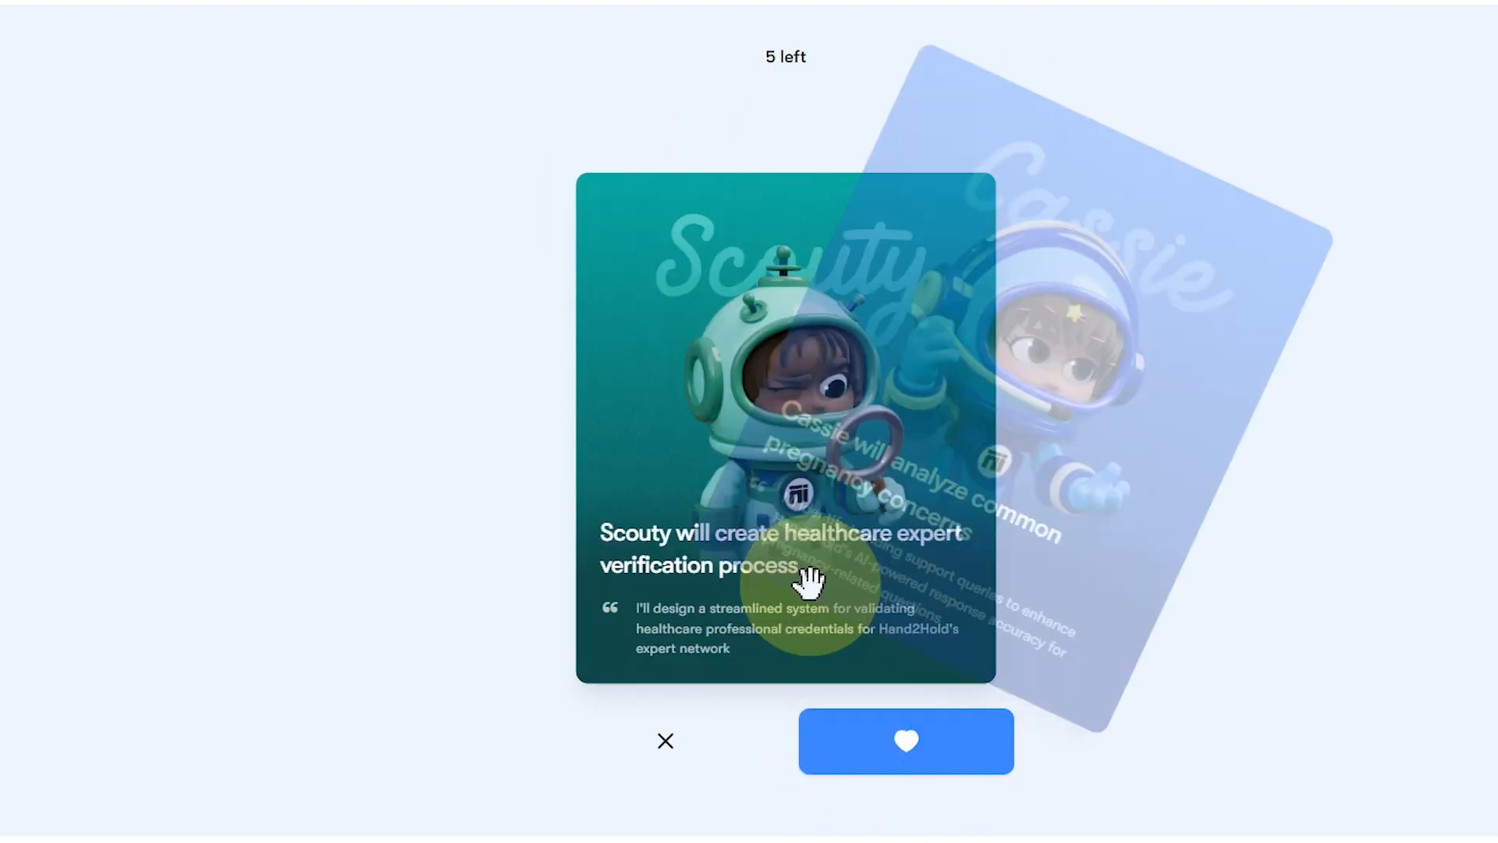
{"action": "left_click", "coordinate": [852, 761]}
{"action": "left_click", "coordinate": [857, 759]}
{"action": "left_click", "coordinate": [857, 757]}
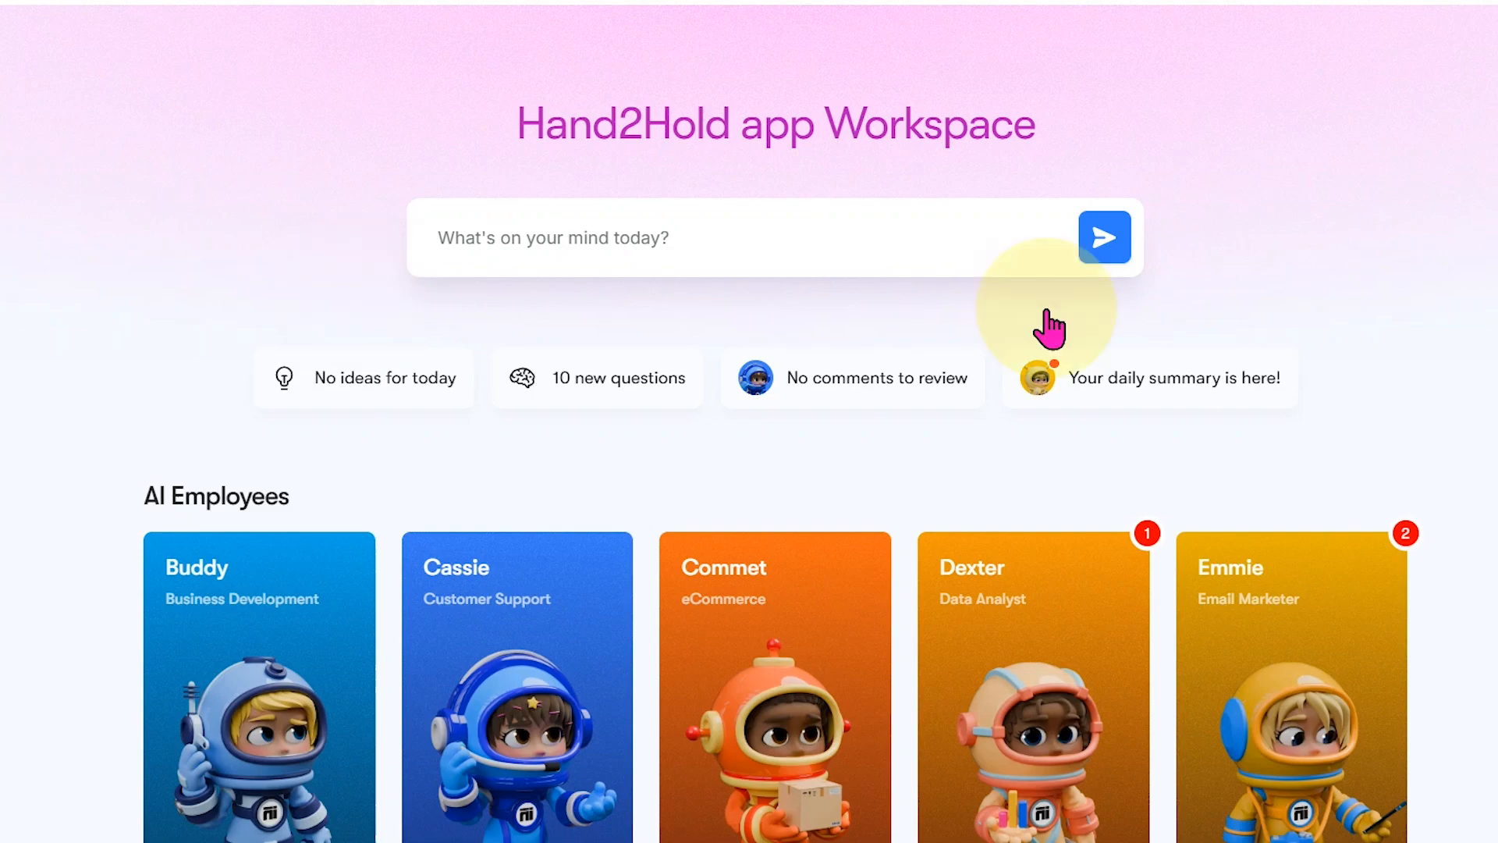
Check the AI employees for new chats and read Dexter's User Journey Success Markers Framework for the Hand2Hold app.
{"action": "scroll", "coordinate": [1092, 312], "scroll_direction": "down", "scroll_amount": 3}
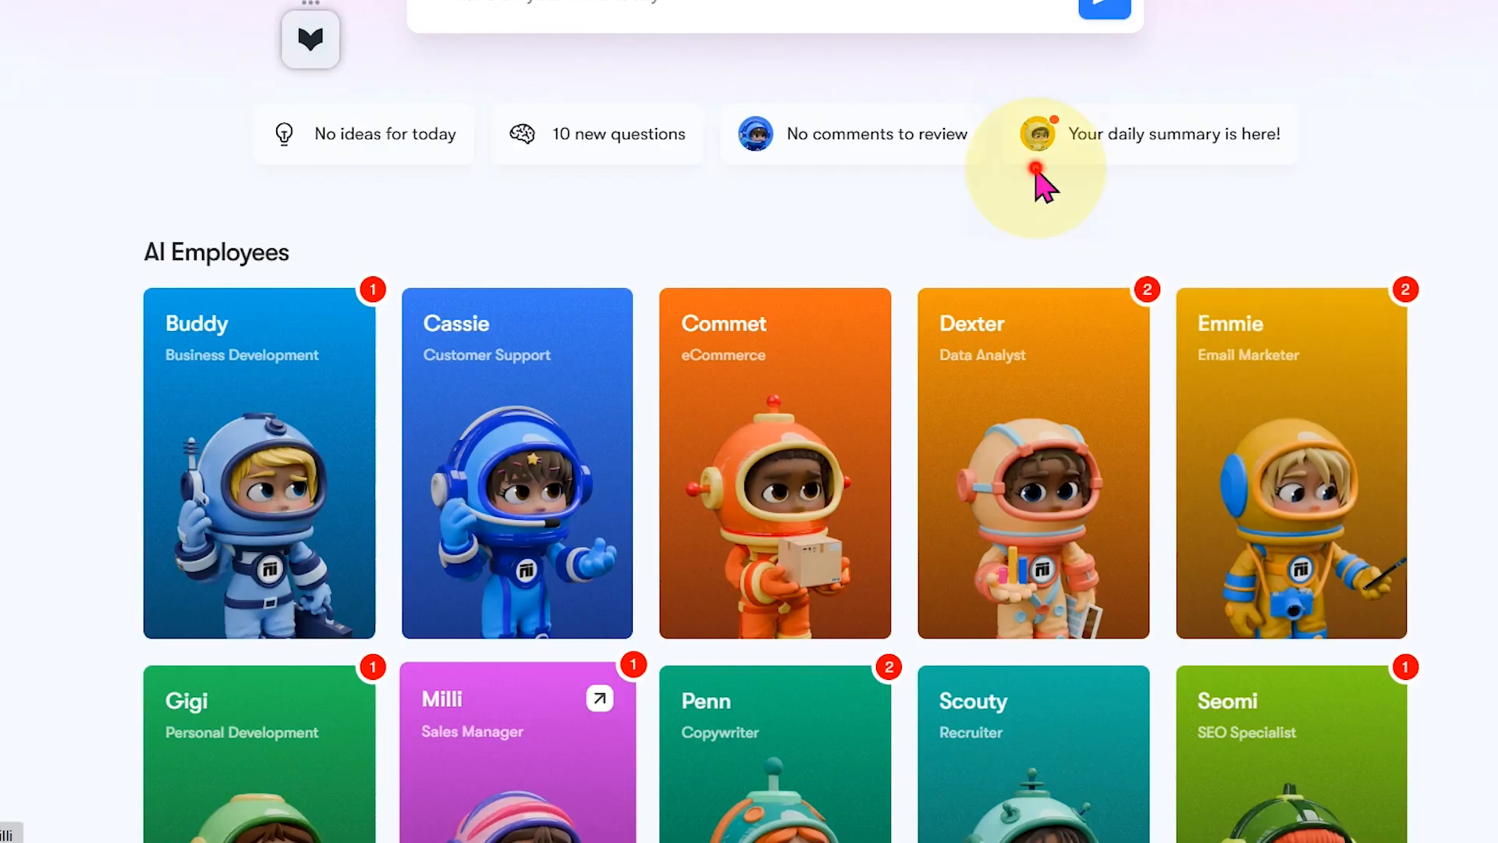
{"action": "scroll", "coordinate": [36, 539], "scroll_direction": "down", "scroll_amount": 3}
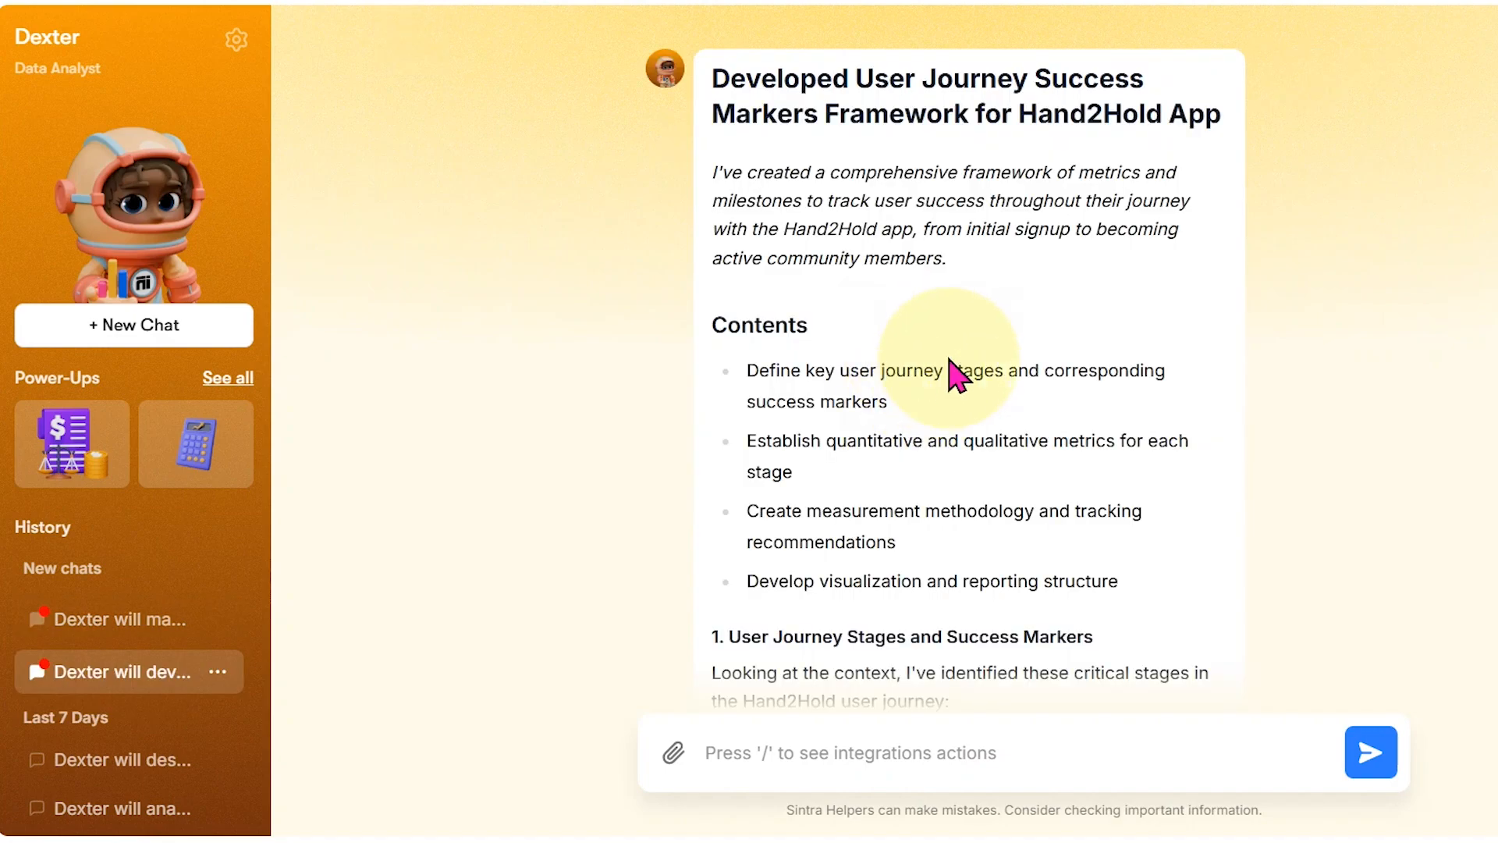
{"action": "scroll", "coordinate": [950, 351], "scroll_direction": "down", "scroll_amount": 20}
{"action": "scroll", "coordinate": [947, 611], "scroll_direction": "down", "scroll_amount": 8}
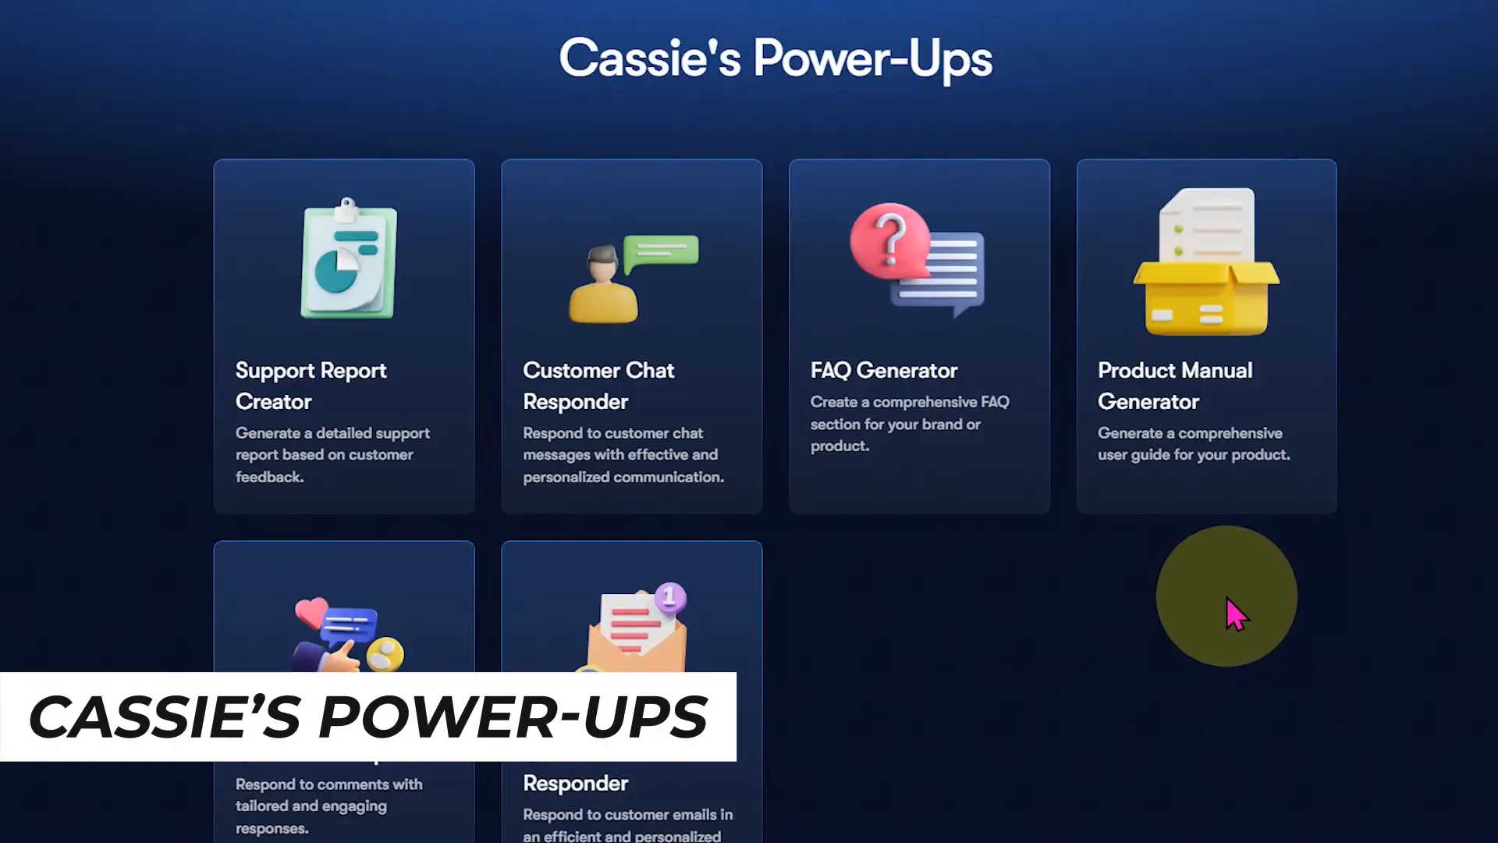
Look over all of Cassie's Power-Ups and open the Support Report Creator.
{"action": "scroll", "coordinate": [1226, 597], "scroll_direction": "down", "scroll_amount": 2}
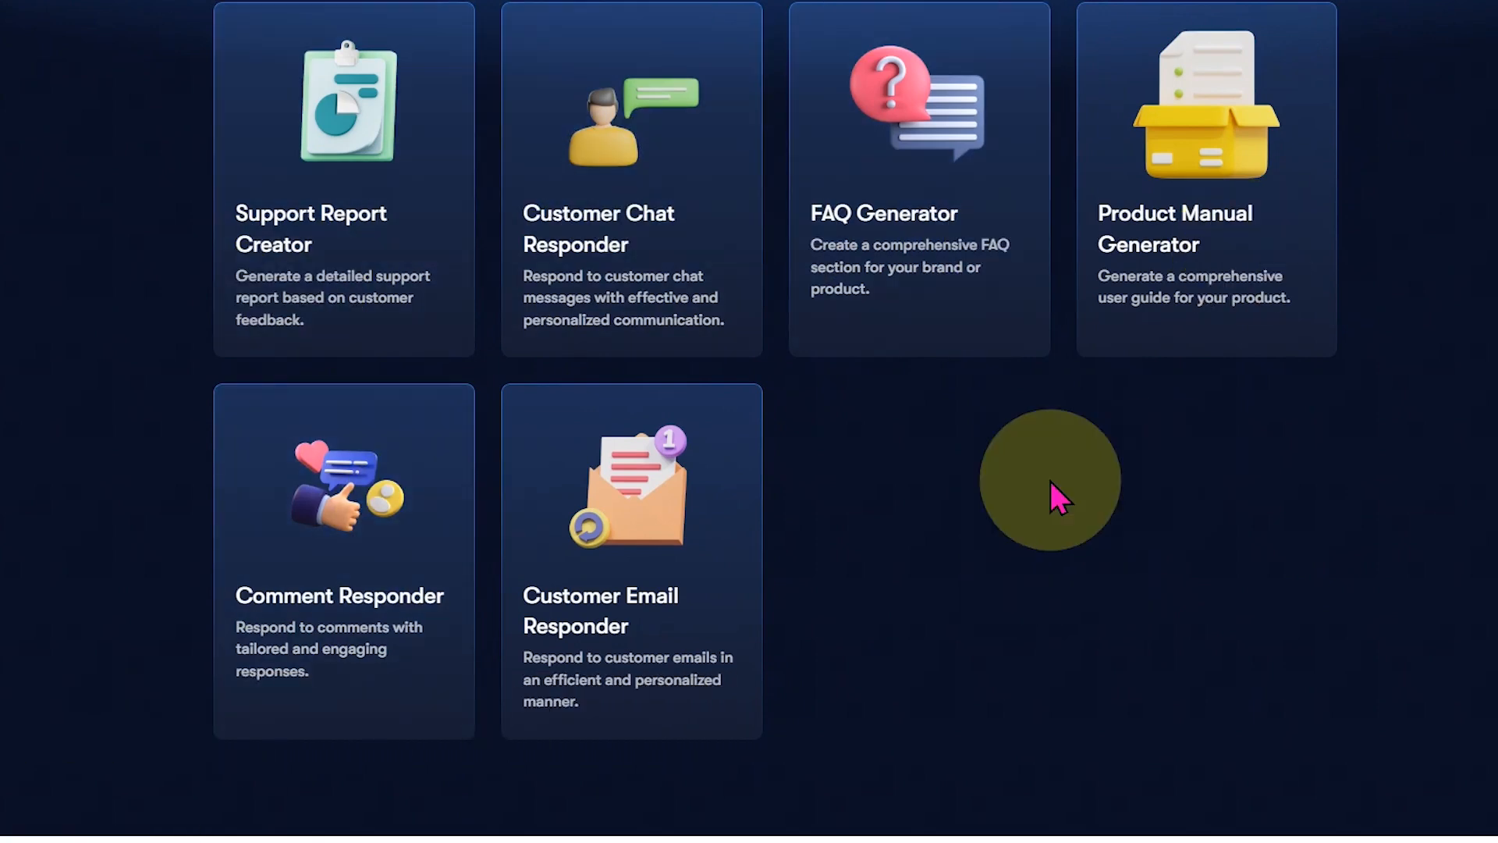
{"action": "scroll", "coordinate": [575, 429], "scroll_direction": "up", "scroll_amount": 3}
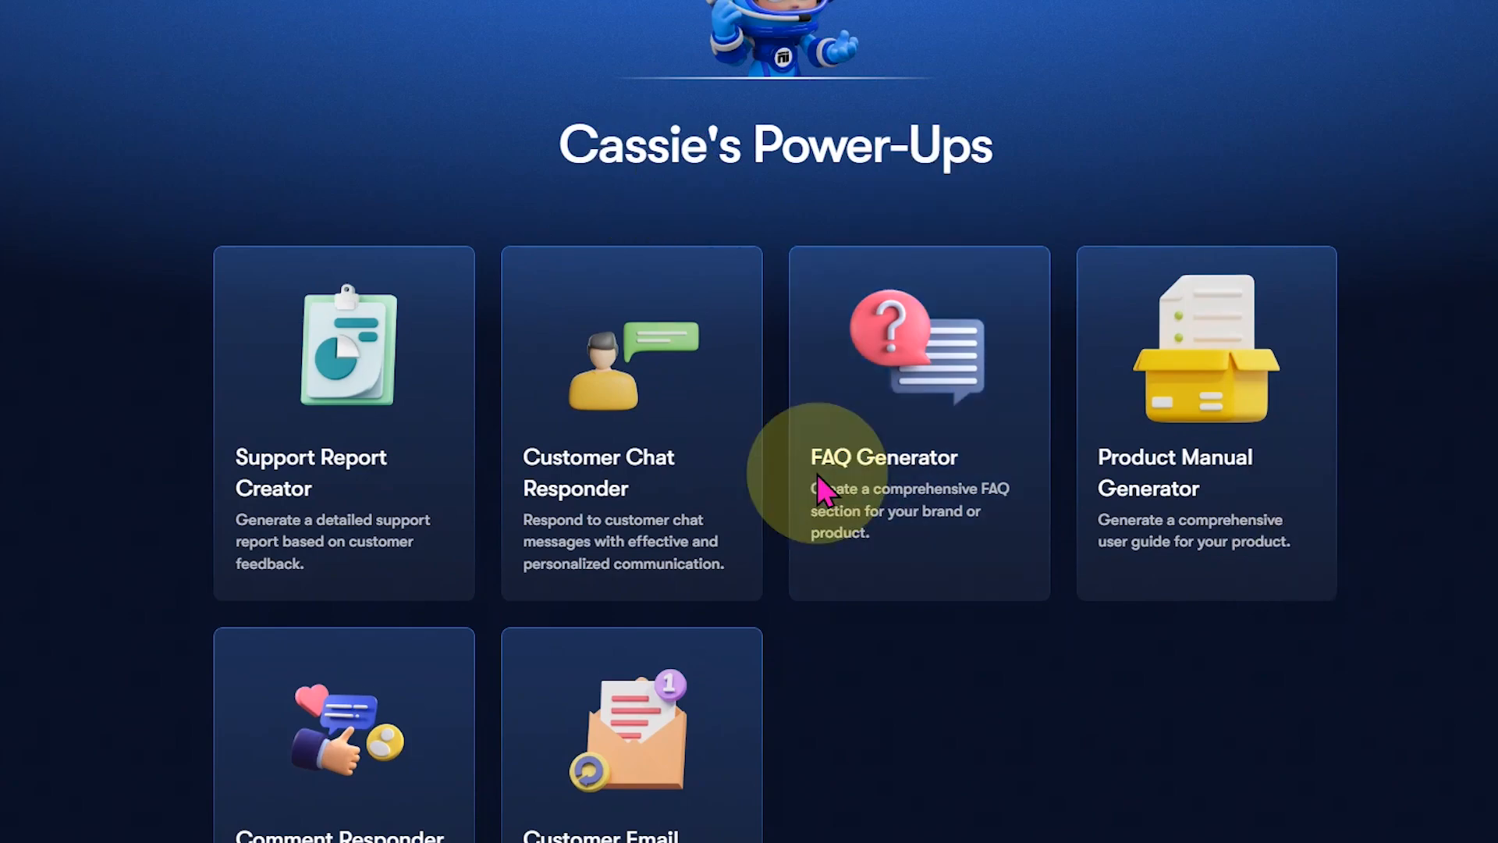
{"action": "scroll", "coordinate": [382, 89], "scroll_direction": "down", "scroll_amount": 3}
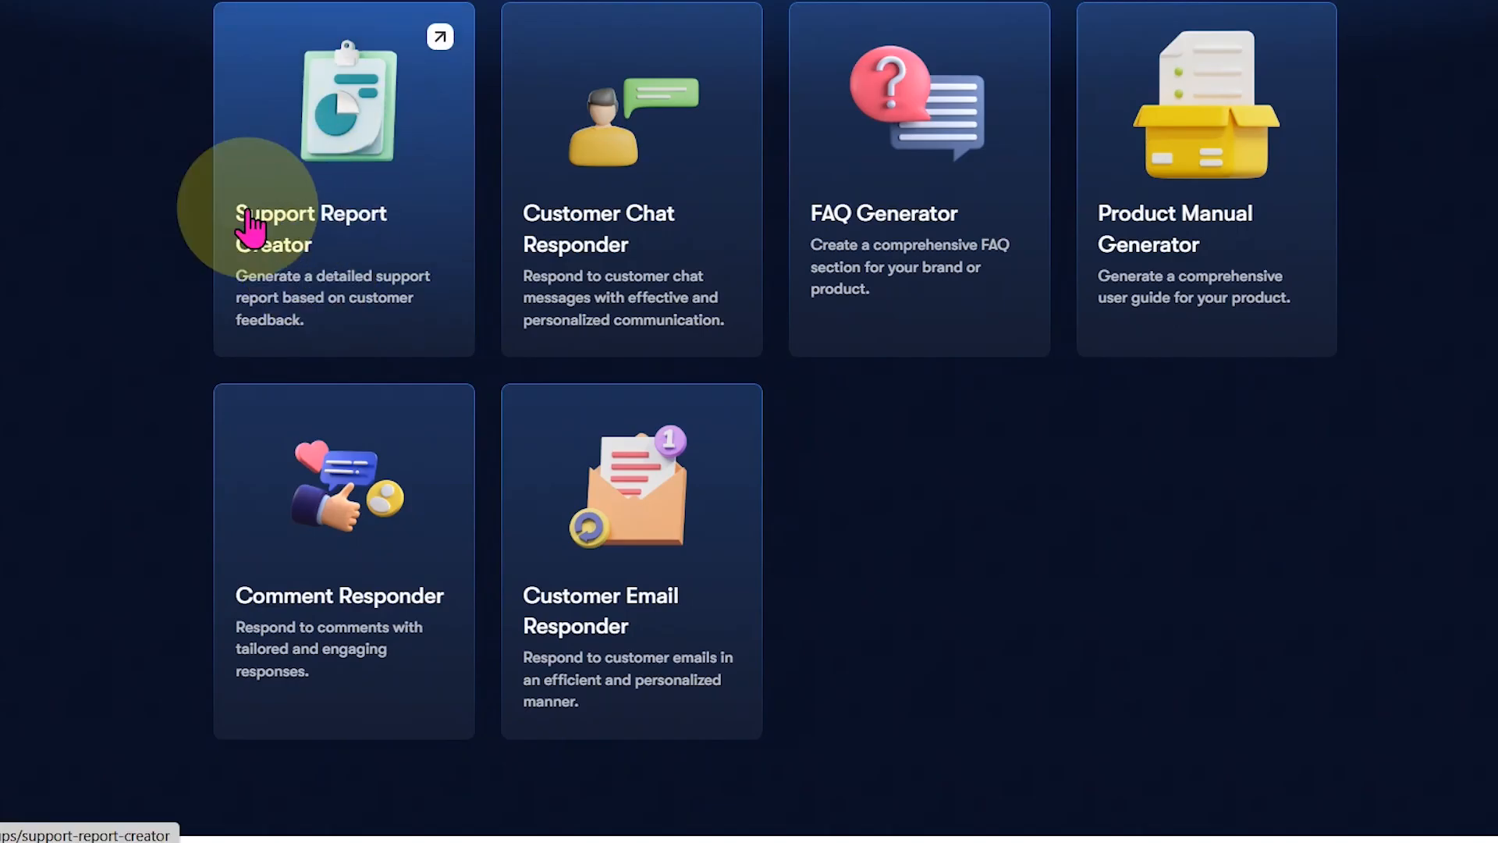
{"action": "left_click", "coordinate": [353, 297]}
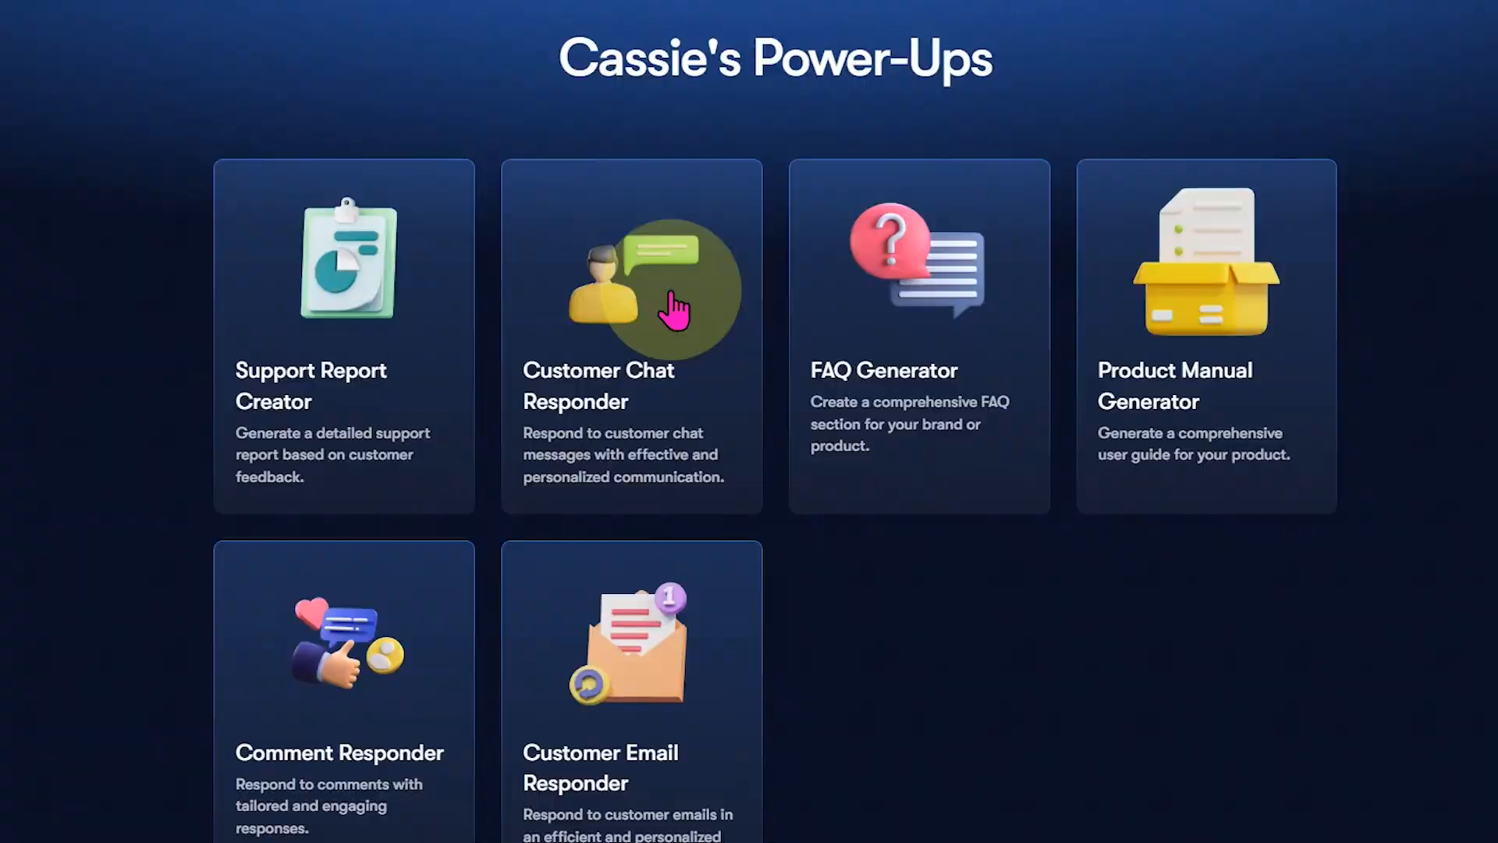
{"action": "scroll", "coordinate": [673, 311], "scroll_direction": "down", "scroll_amount": 2}
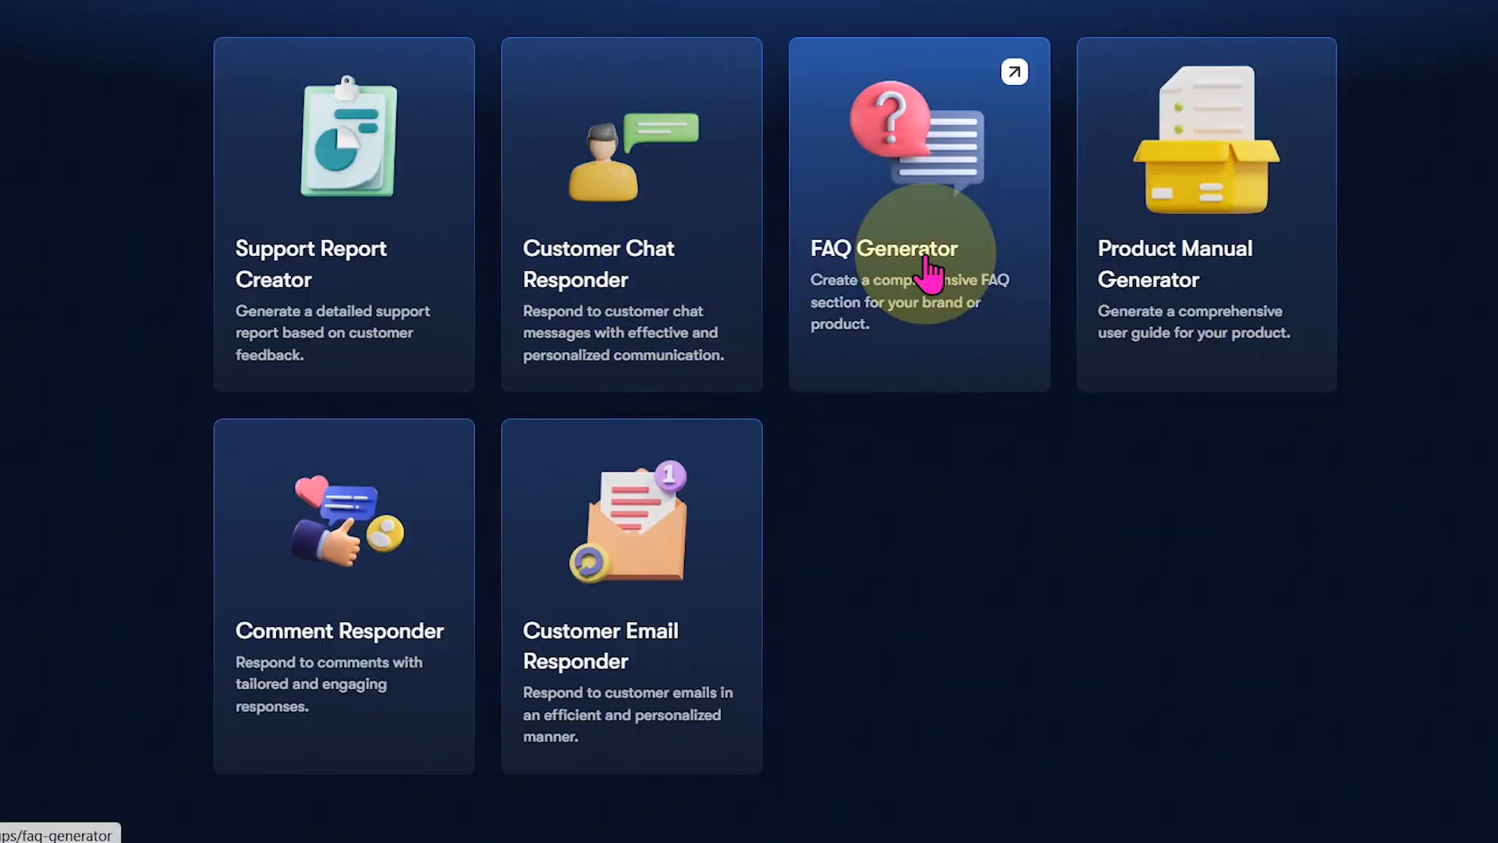
Generate a support report in the Support Report Creator from the feedback "the app is really slow".
{"action": "left_click", "coordinate": [150, 344]}
{"action": "left_click", "coordinate": [125, 387]}
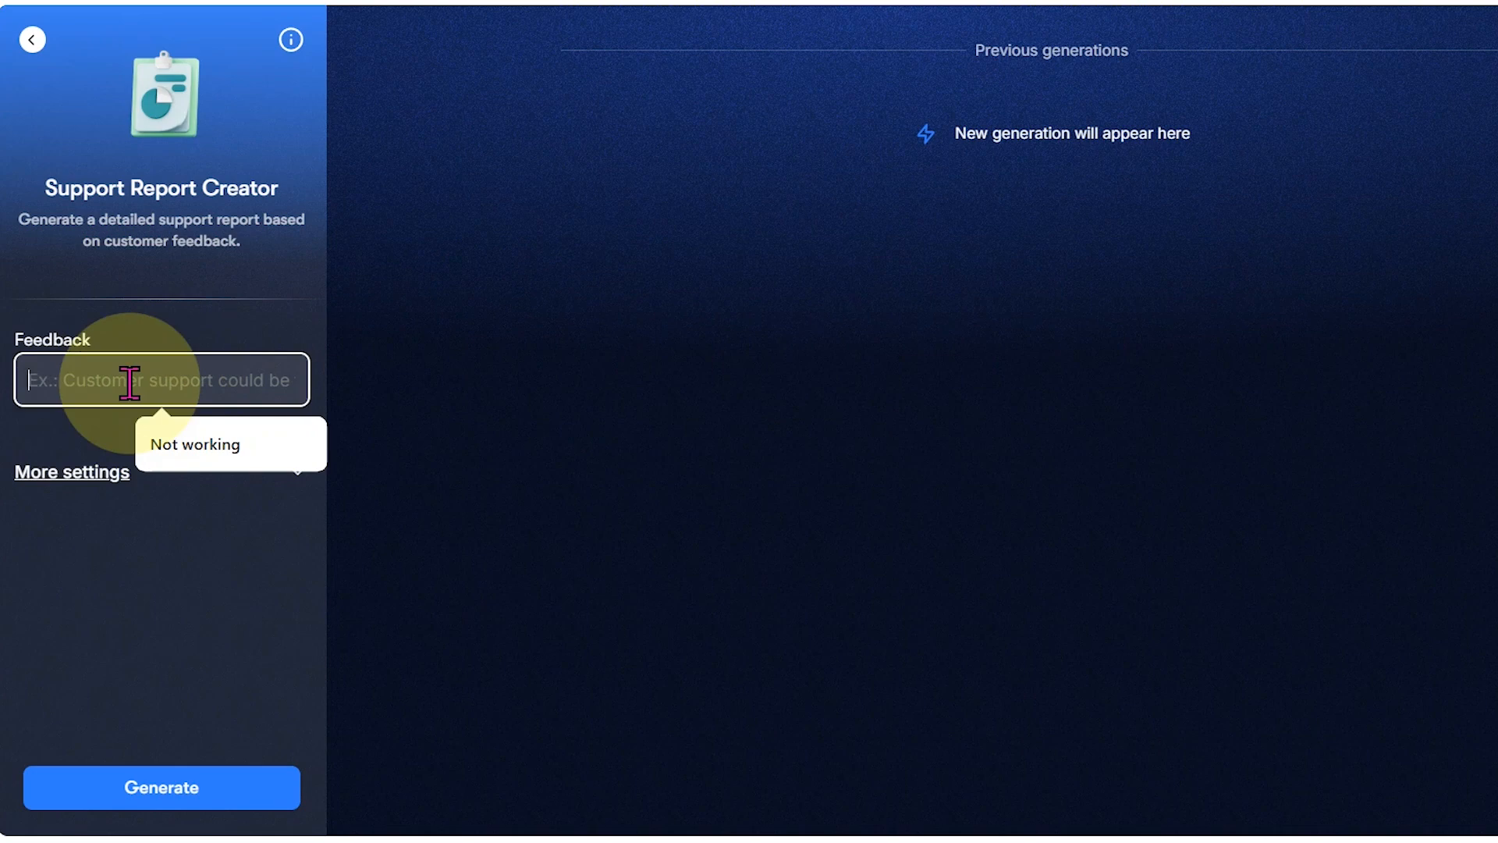
{"action": "type", "text": "the"}
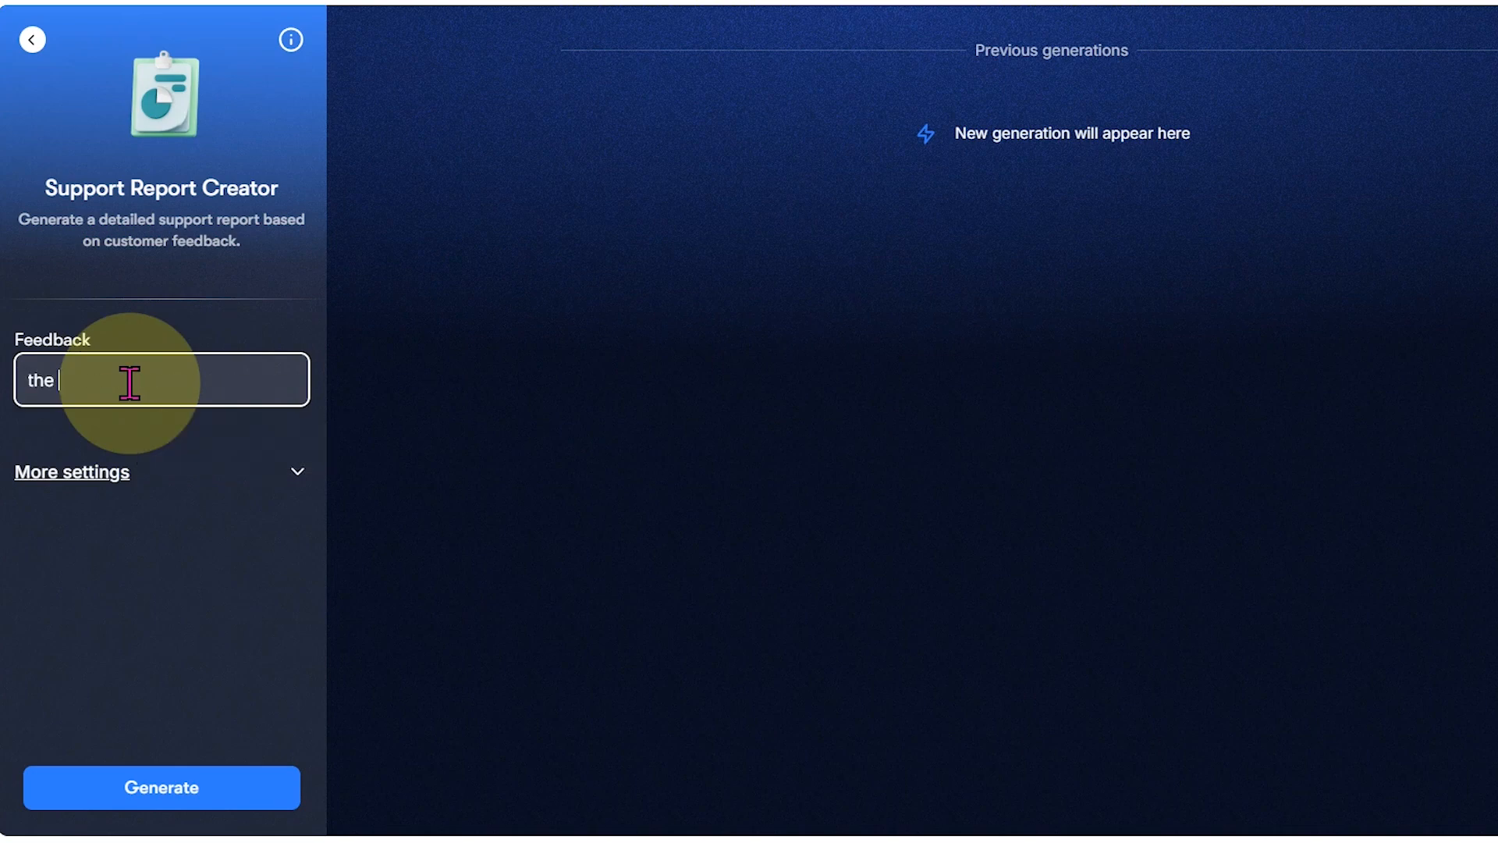
{"action": "type", "text": "app is really slow"}
{"action": "key", "text": "Return"}
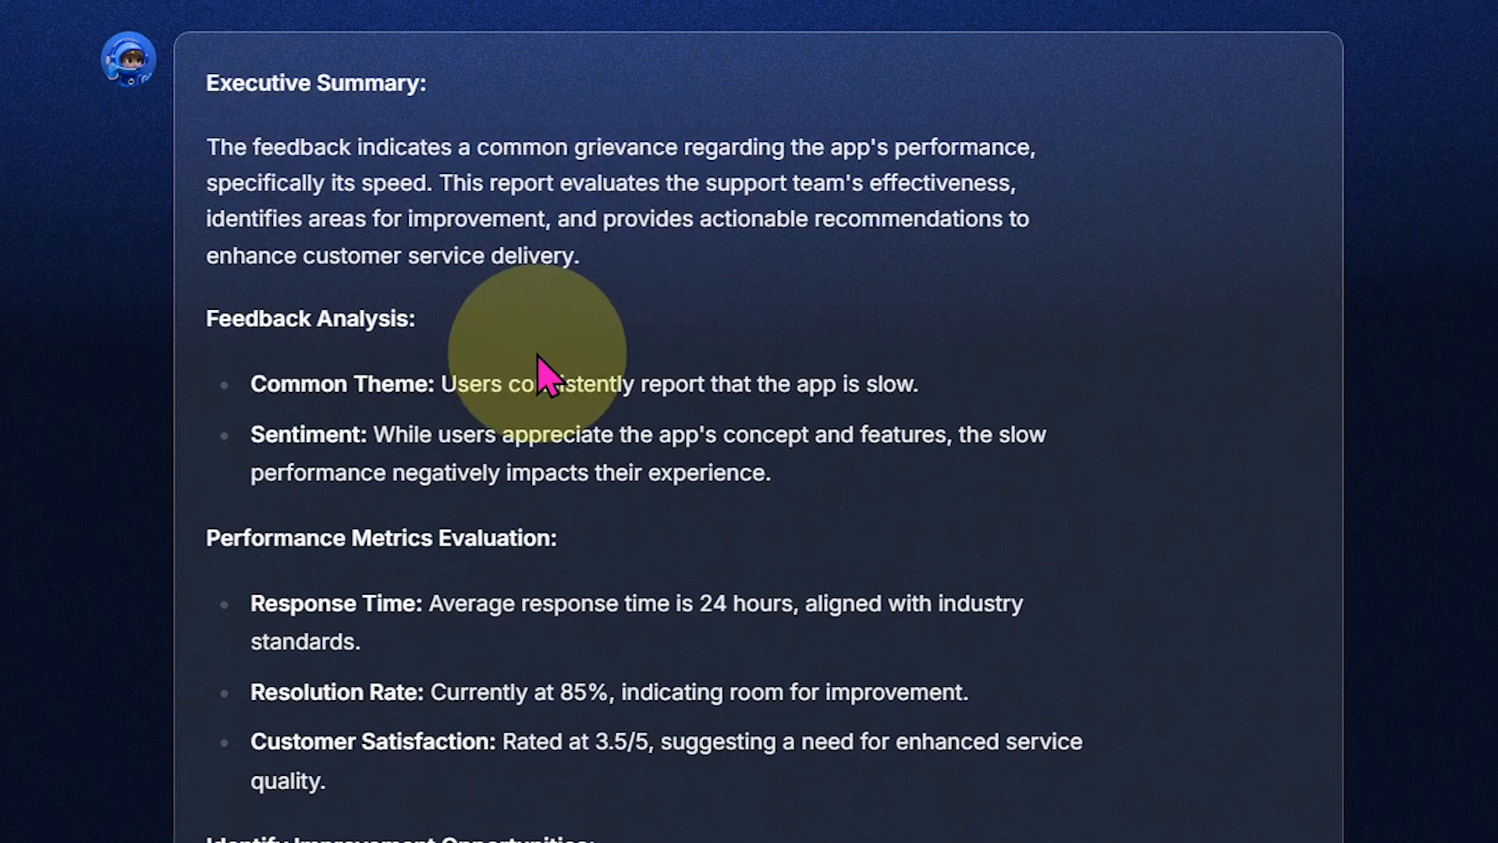
Read the generated support report, from feedback analysis and performance metrics through improvement opportunities to the recommendations.
{"action": "scroll", "coordinate": [803, 163], "scroll_direction": "down", "scroll_amount": 3}
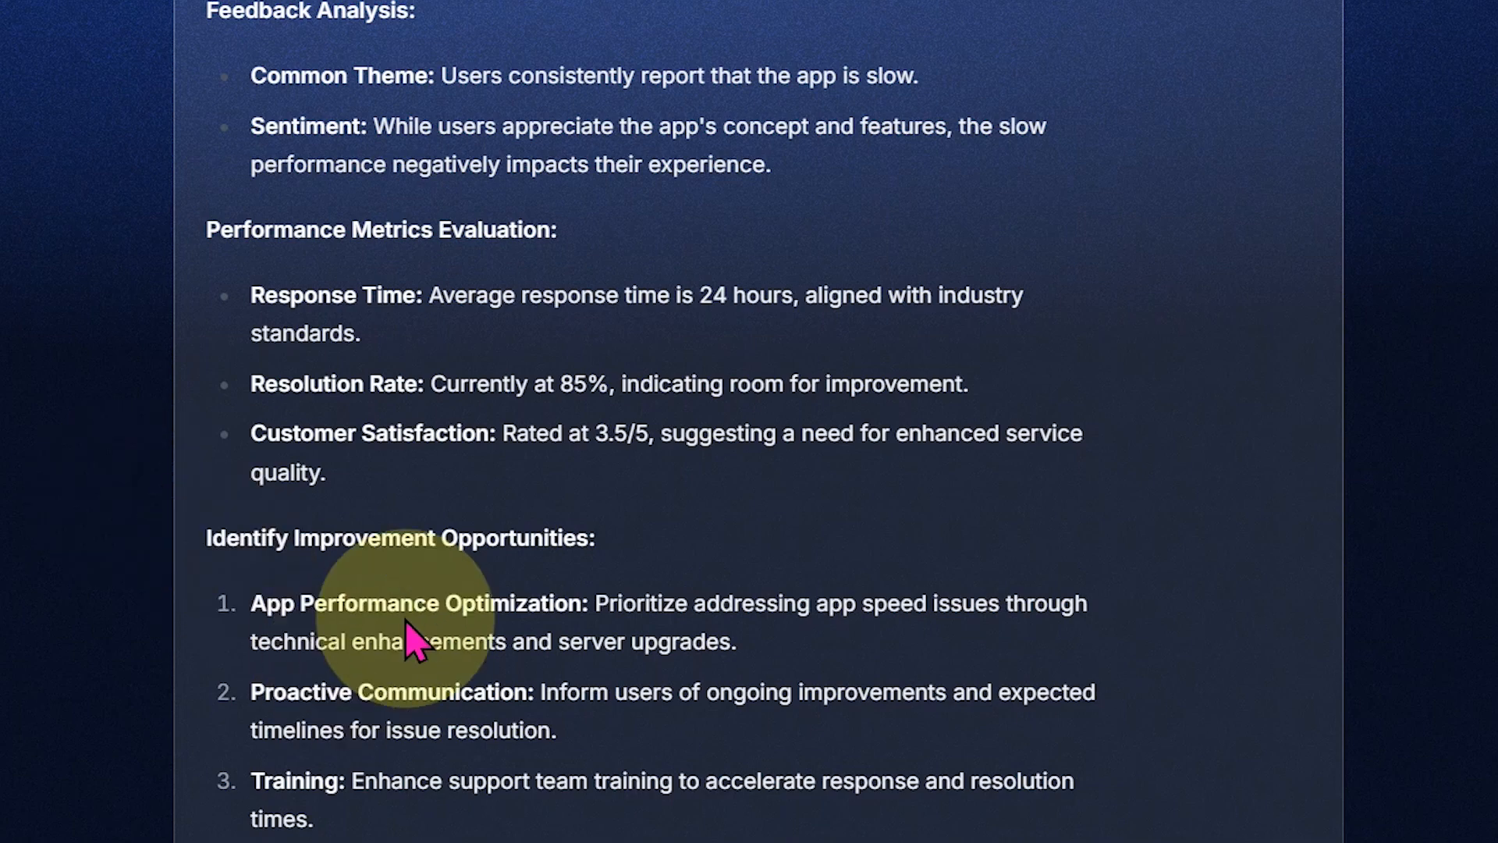
{"action": "scroll", "coordinate": [414, 641], "scroll_direction": "up", "scroll_amount": 4}
{"action": "scroll", "coordinate": [612, 546], "scroll_direction": "down", "scroll_amount": 2}
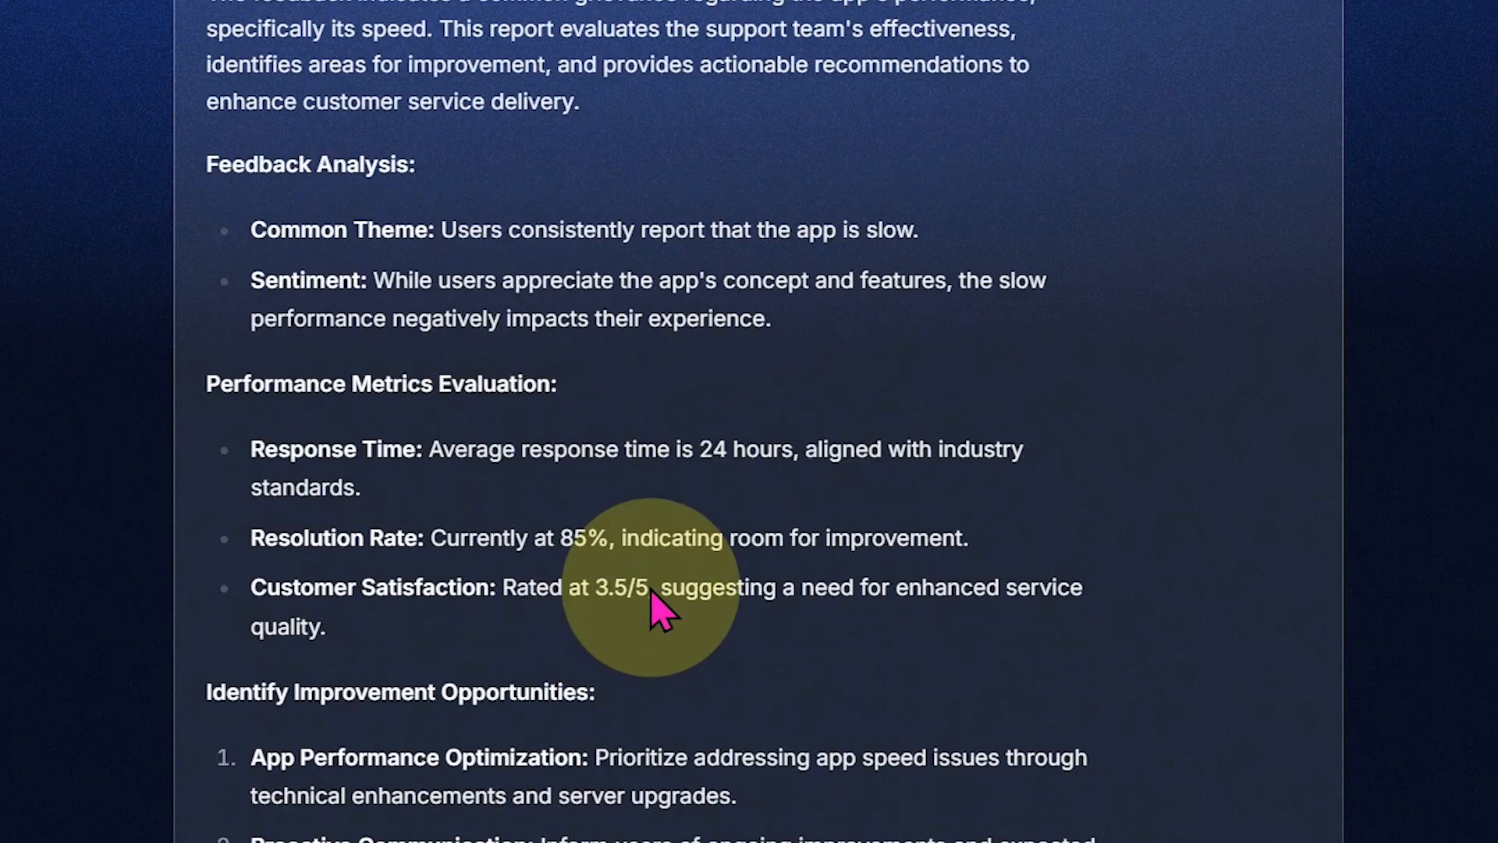
{"action": "scroll", "coordinate": [667, 663], "scroll_direction": "down", "scroll_amount": 4}
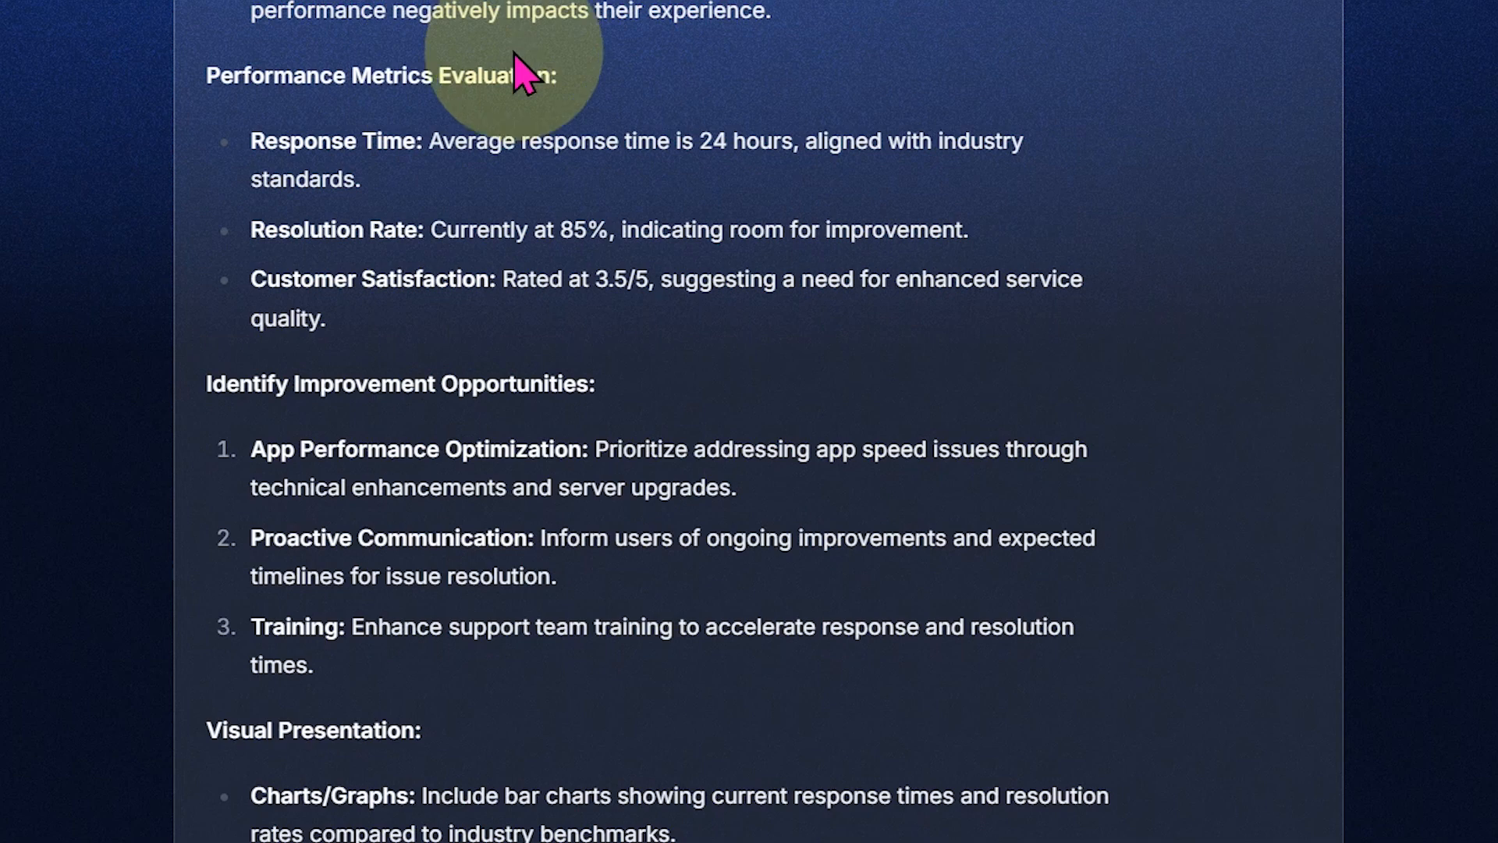
{"action": "scroll", "coordinate": [667, 62], "scroll_direction": "up", "scroll_amount": 2}
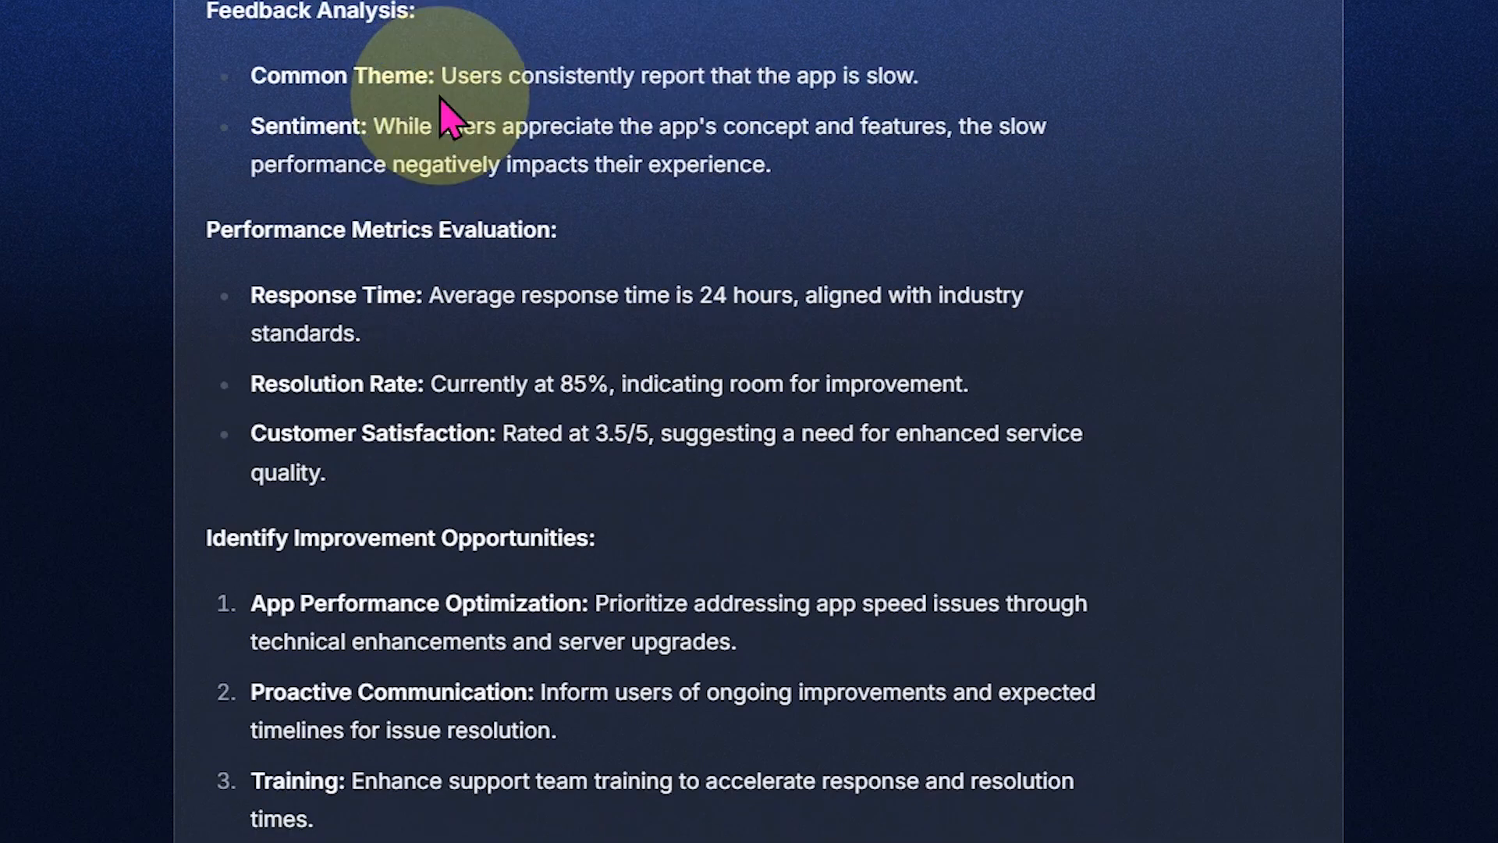
{"action": "scroll", "coordinate": [449, 3], "scroll_direction": "down", "scroll_amount": 2}
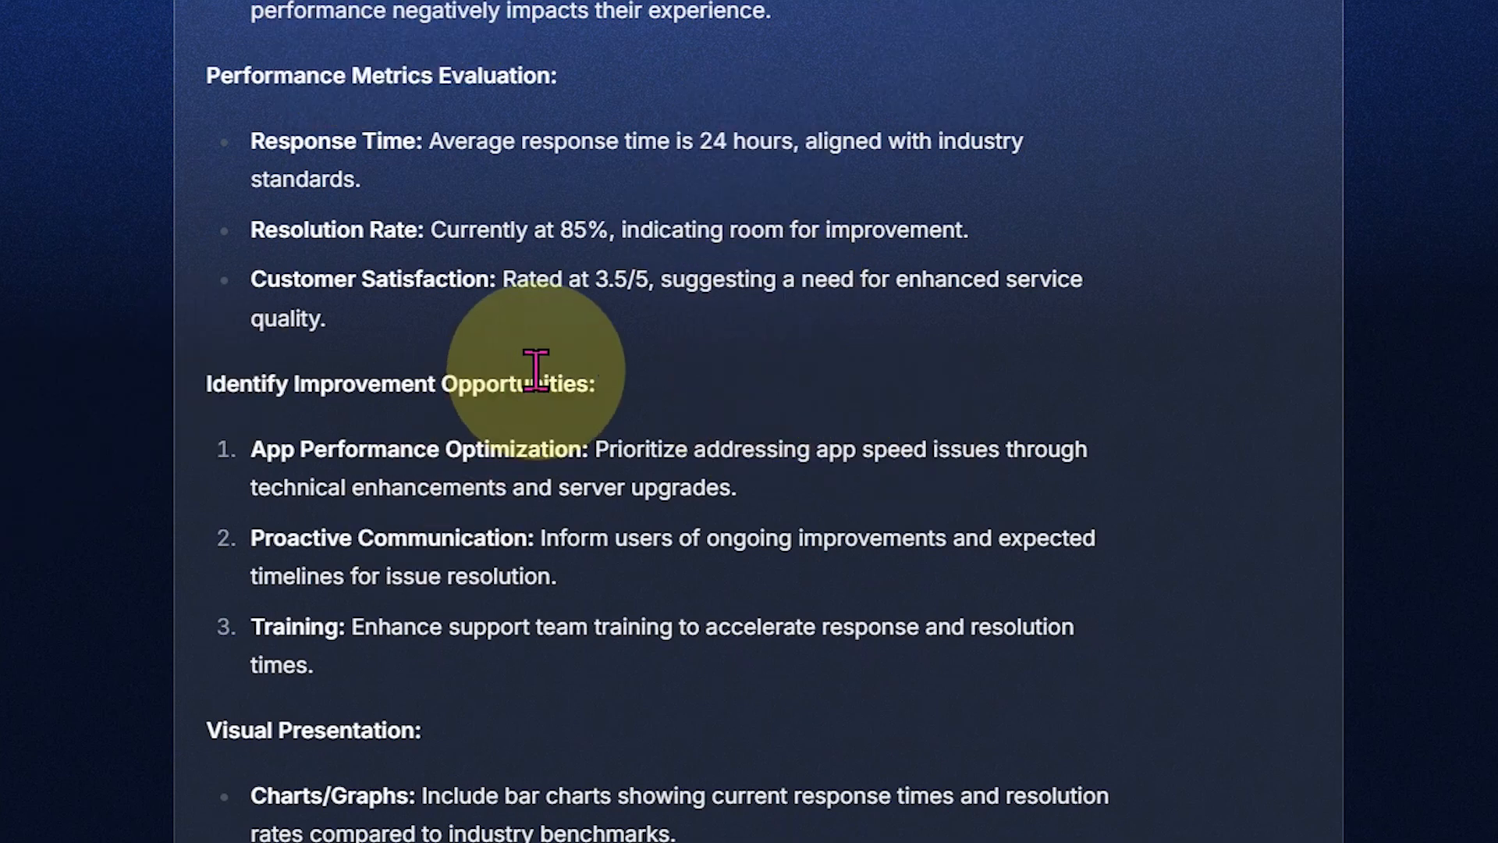
{"action": "scroll", "coordinate": [535, 372], "scroll_direction": "down", "scroll_amount": 2}
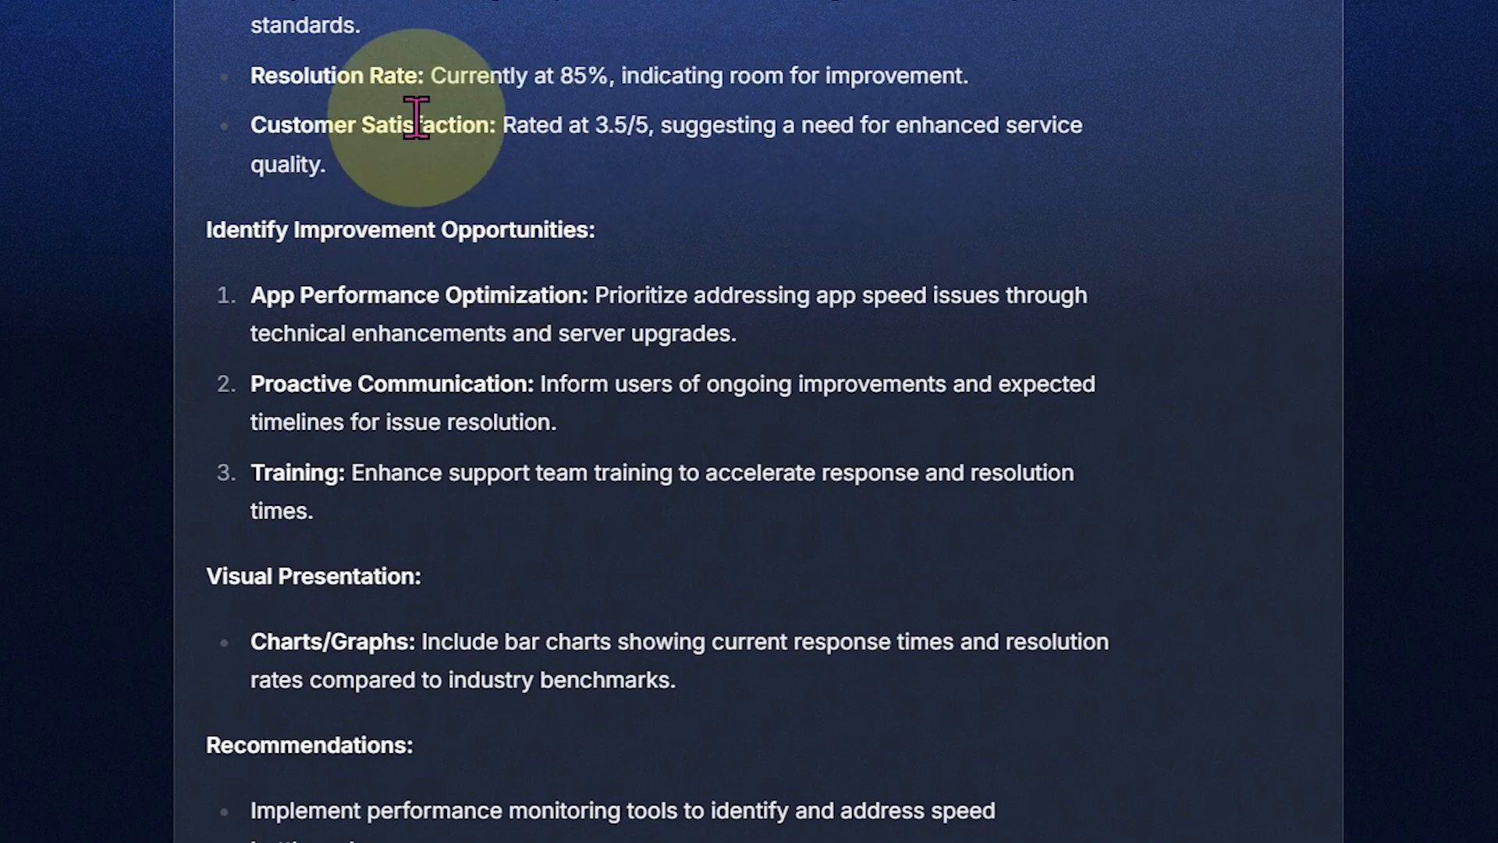
{"action": "scroll", "coordinate": [468, 94], "scroll_direction": "down", "scroll_amount": 4}
{"action": "scroll", "coordinate": [593, 195], "scroll_direction": "up", "scroll_amount": 2}
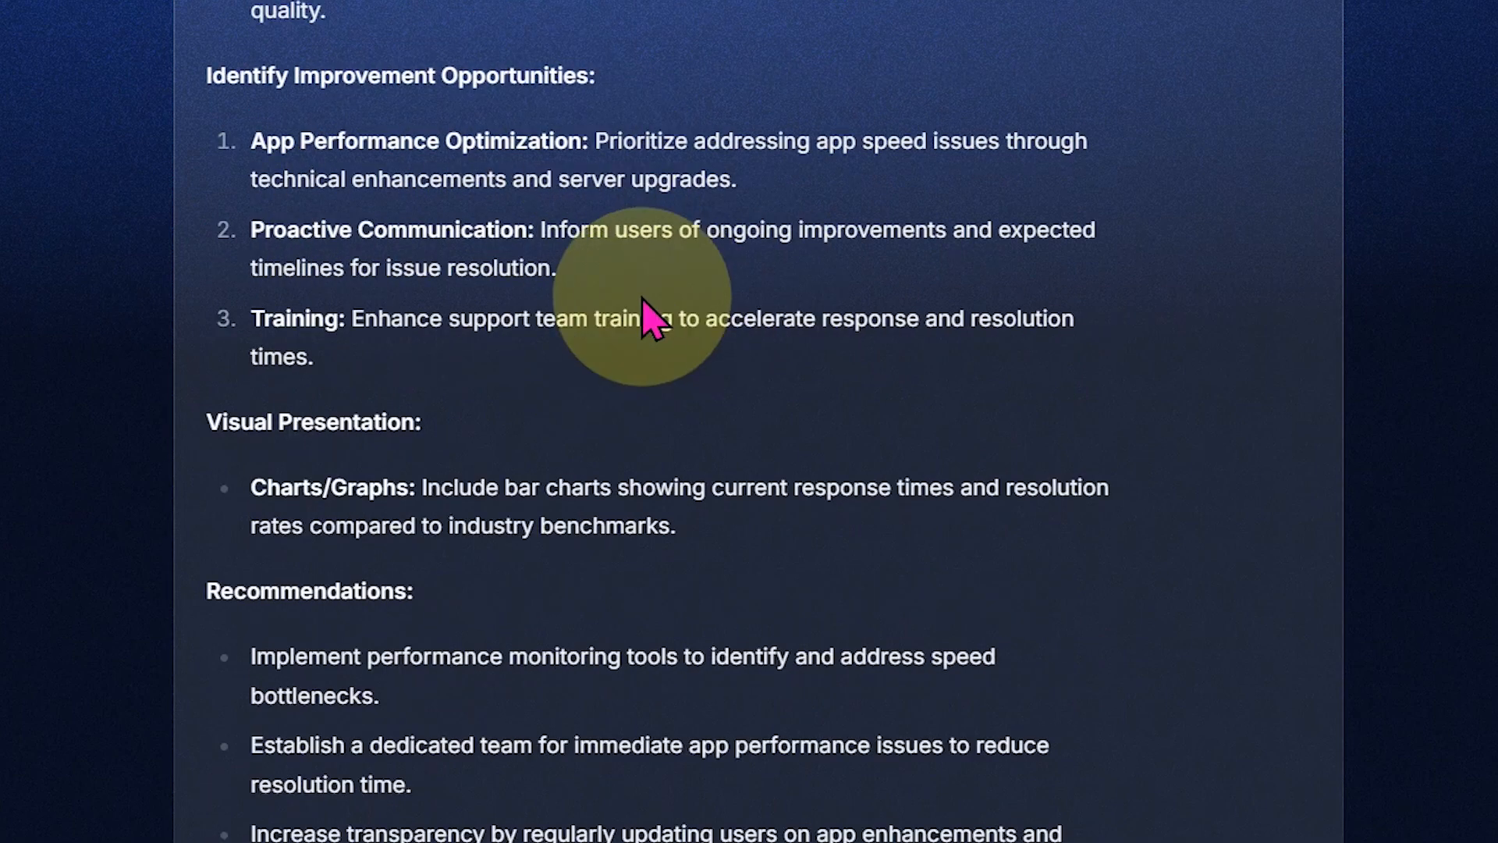
{"action": "scroll", "coordinate": [539, 476], "scroll_direction": "down", "scroll_amount": 5}
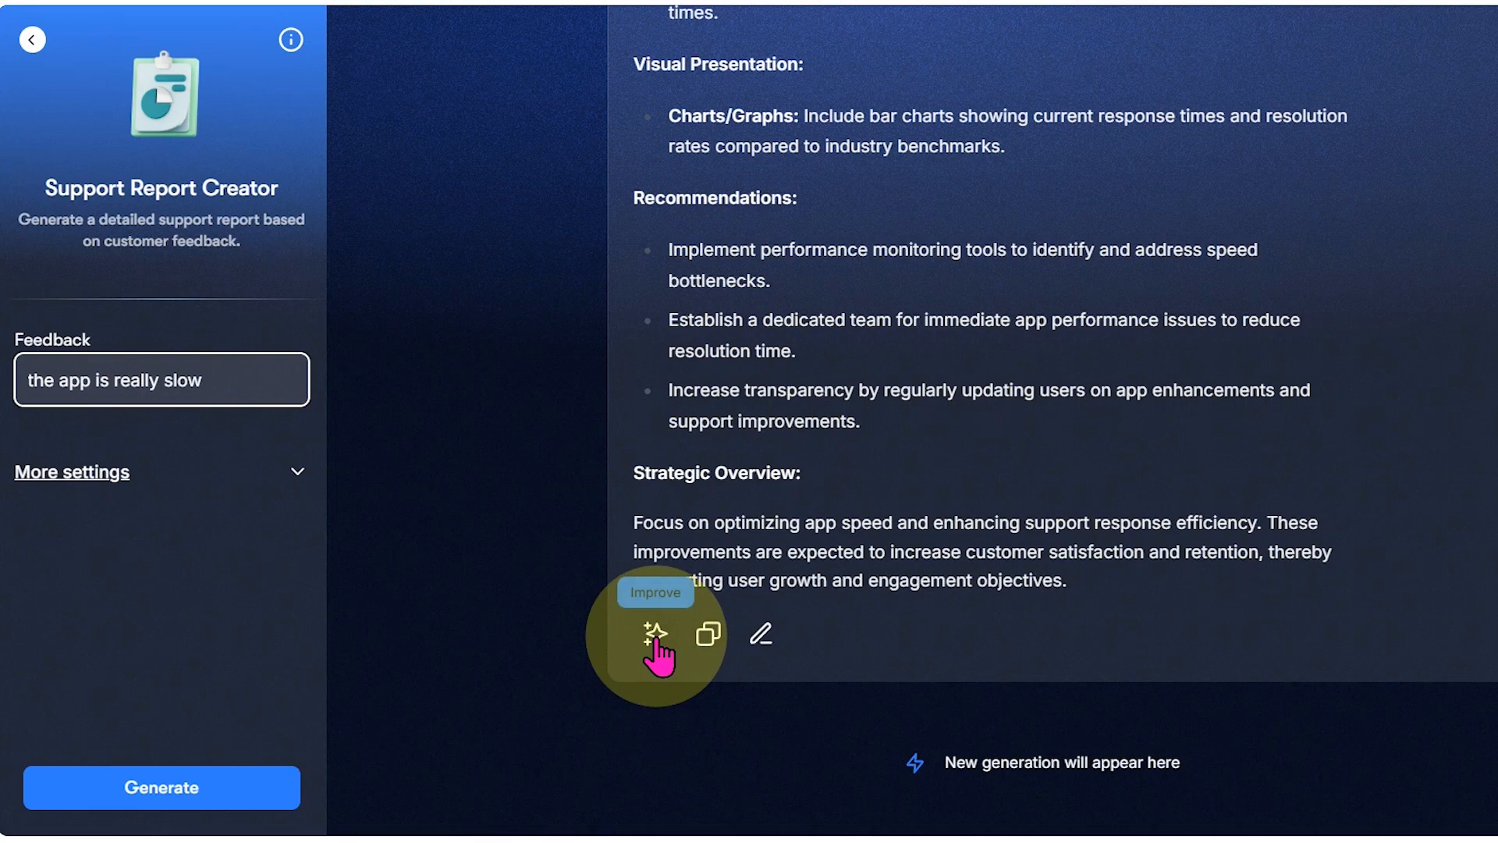
Open the generated support report for editing and reveal the custom instructions option.
{"action": "left_click", "coordinate": [761, 634]}
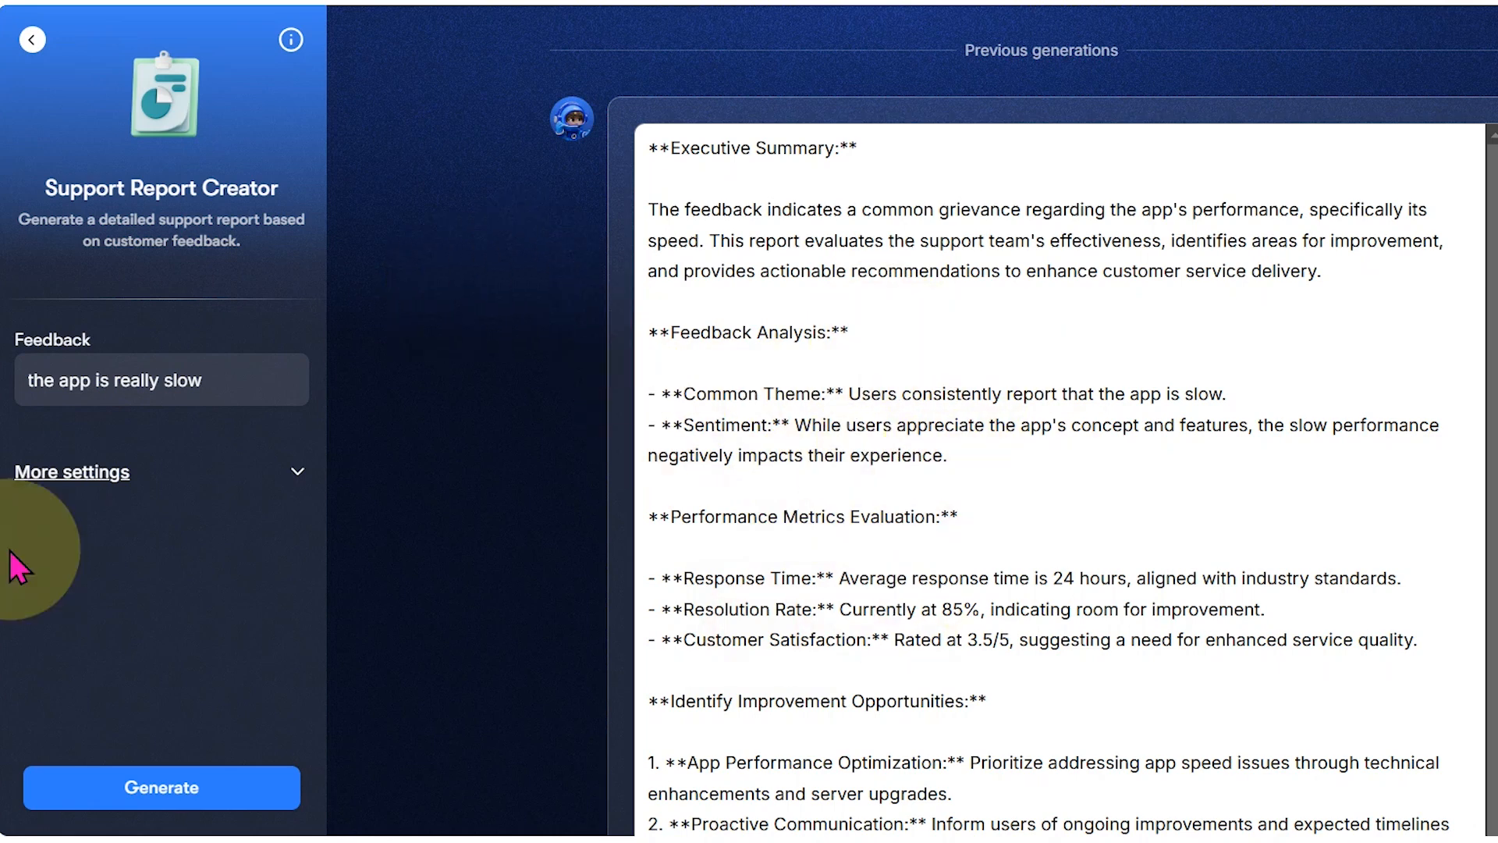
{"action": "left_click", "coordinate": [295, 472]}
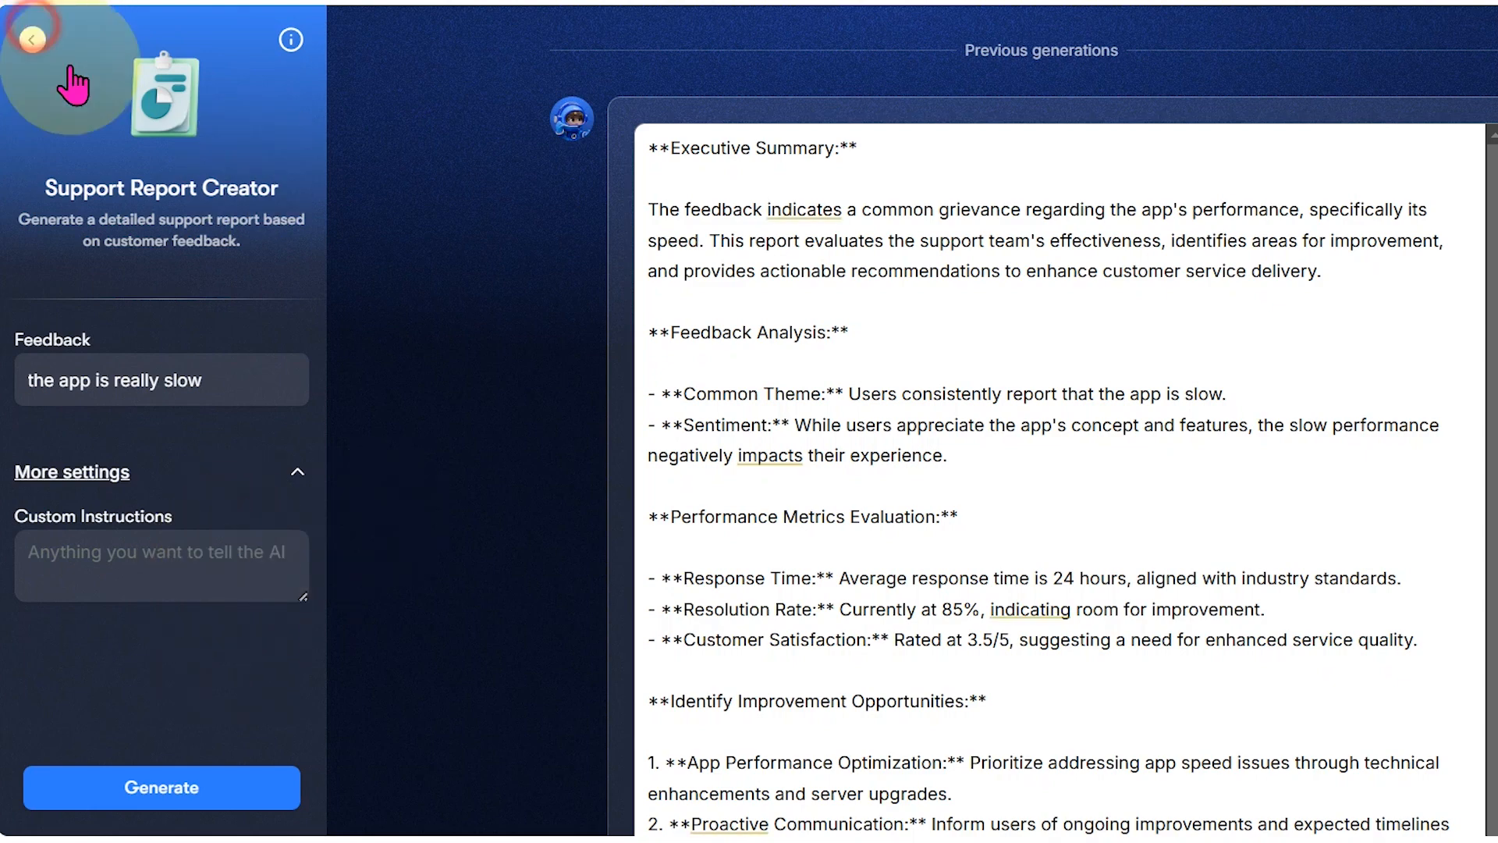
{"action": "left_click", "coordinate": [32, 39]}
Open Cassie's Customer Chat Responder and generate a reply to "I need help with accessing your AI service for pregnancy".
{"action": "left_click", "coordinate": [228, 381]}
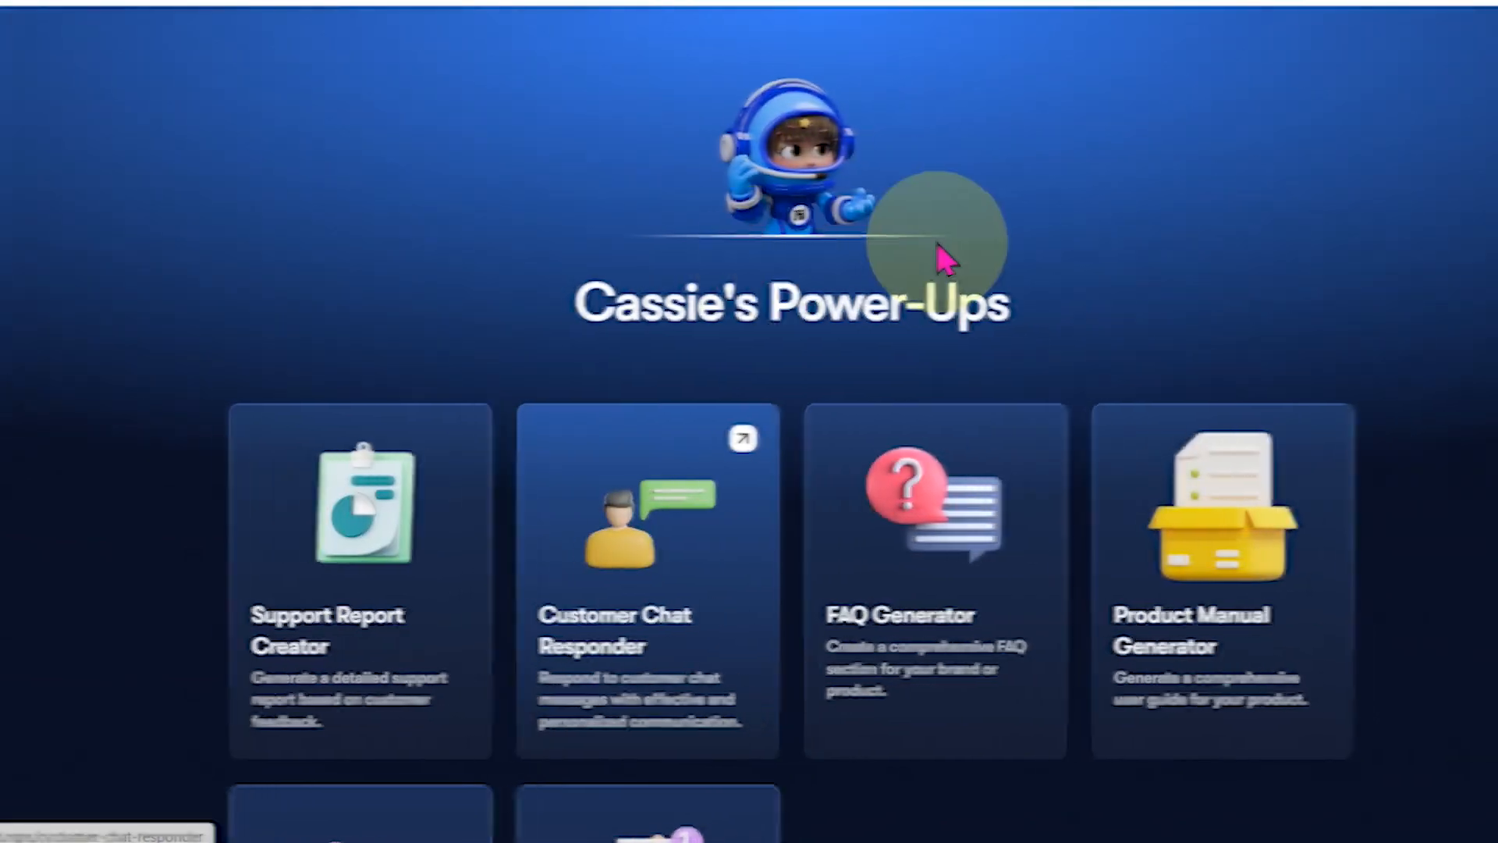
{"action": "scroll", "coordinate": [859, 296], "scroll_direction": "down", "scroll_amount": 3}
{"action": "left_click", "coordinate": [553, 397]}
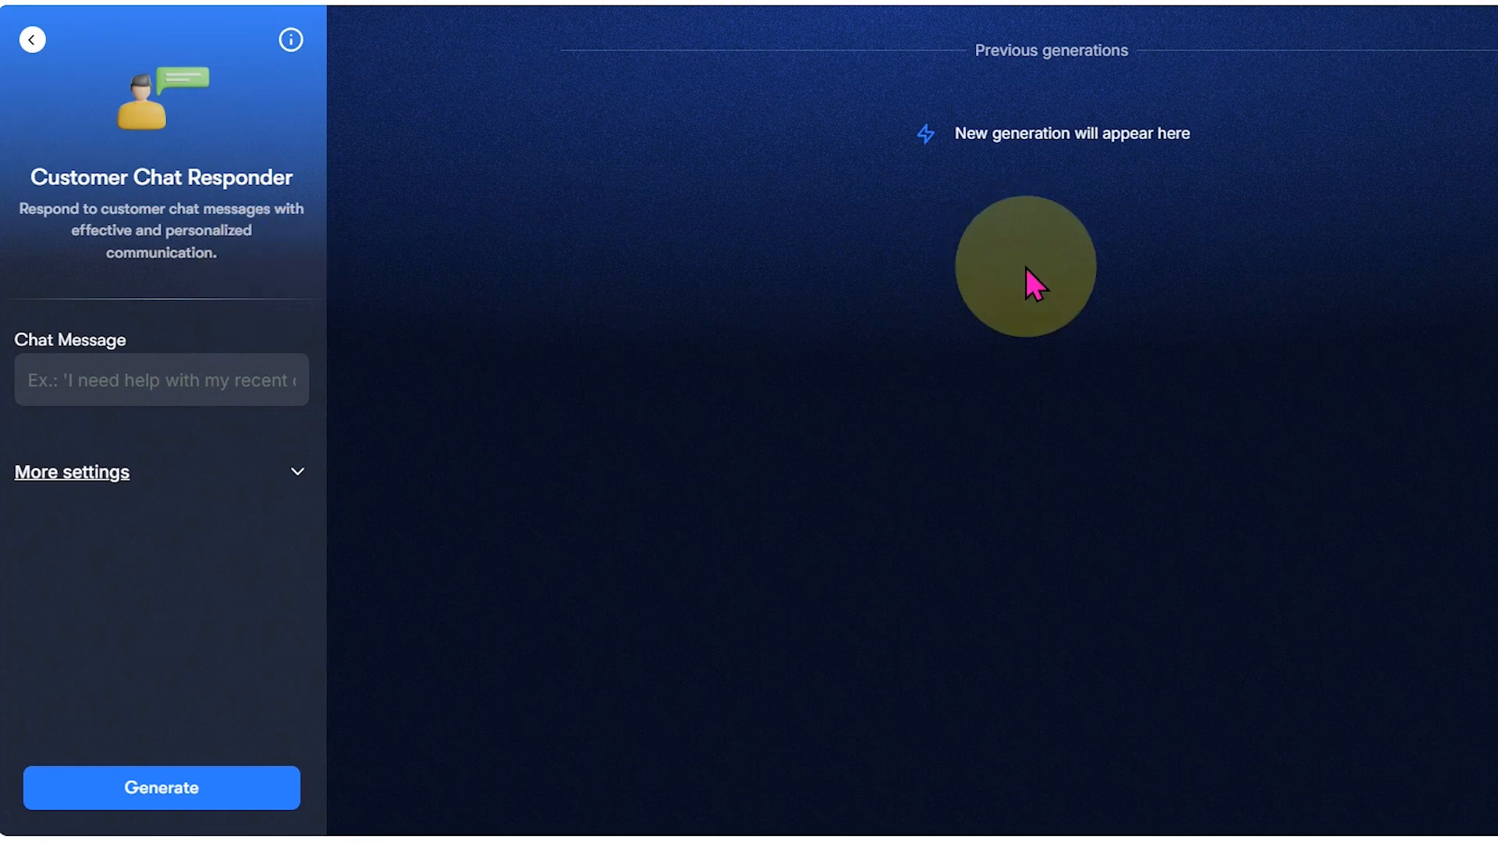
{"action": "left_click", "coordinate": [231, 369]}
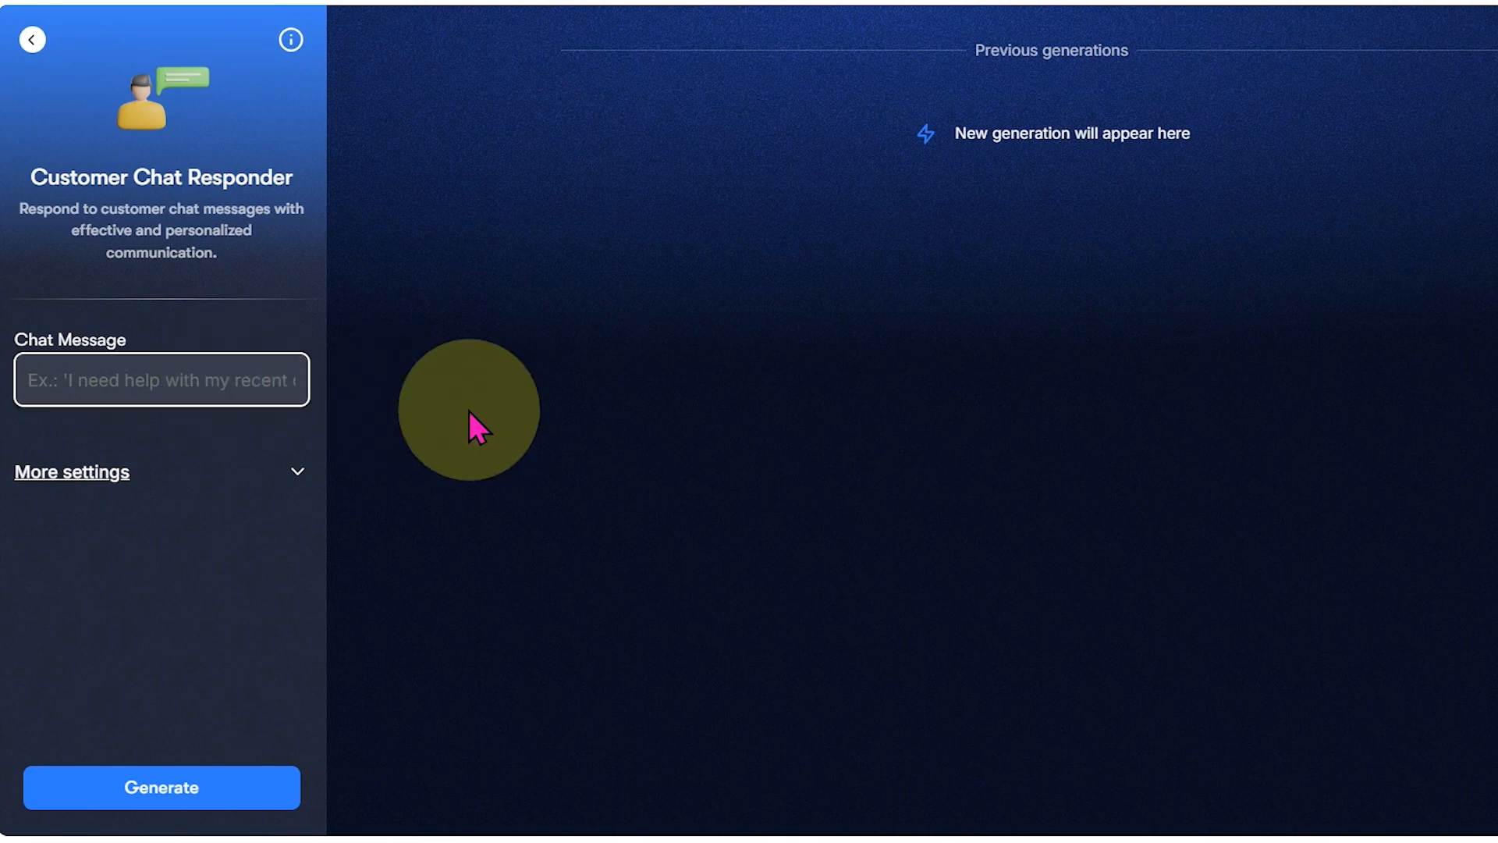
{"action": "type", "text": "I need hel"}
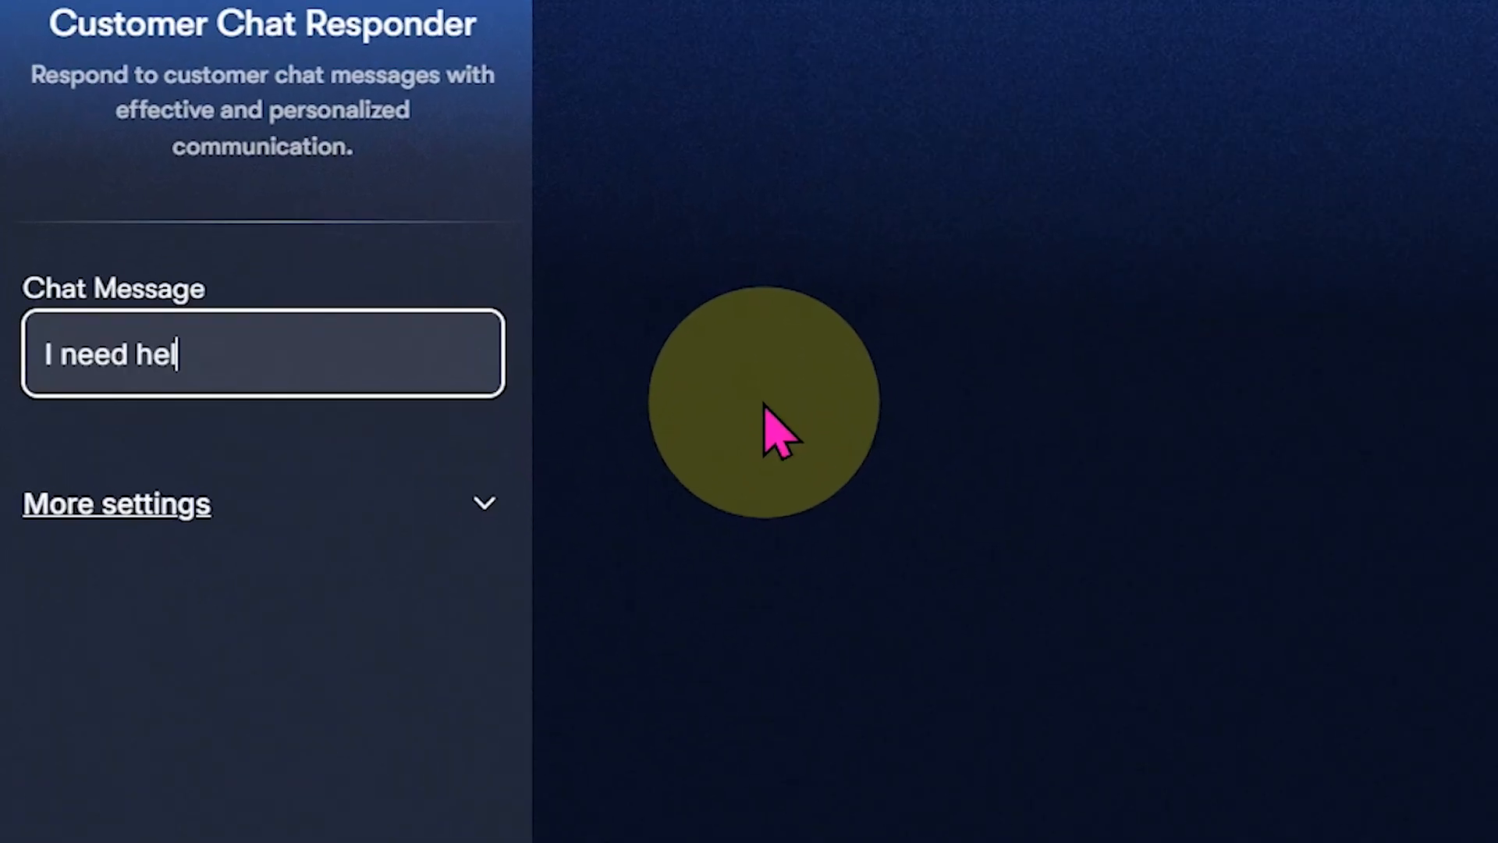
{"action": "type", "text": "p with accessing your AI "}
{"action": "type", "text": "service for "}
{"action": "type", "text": "pregnancy"}
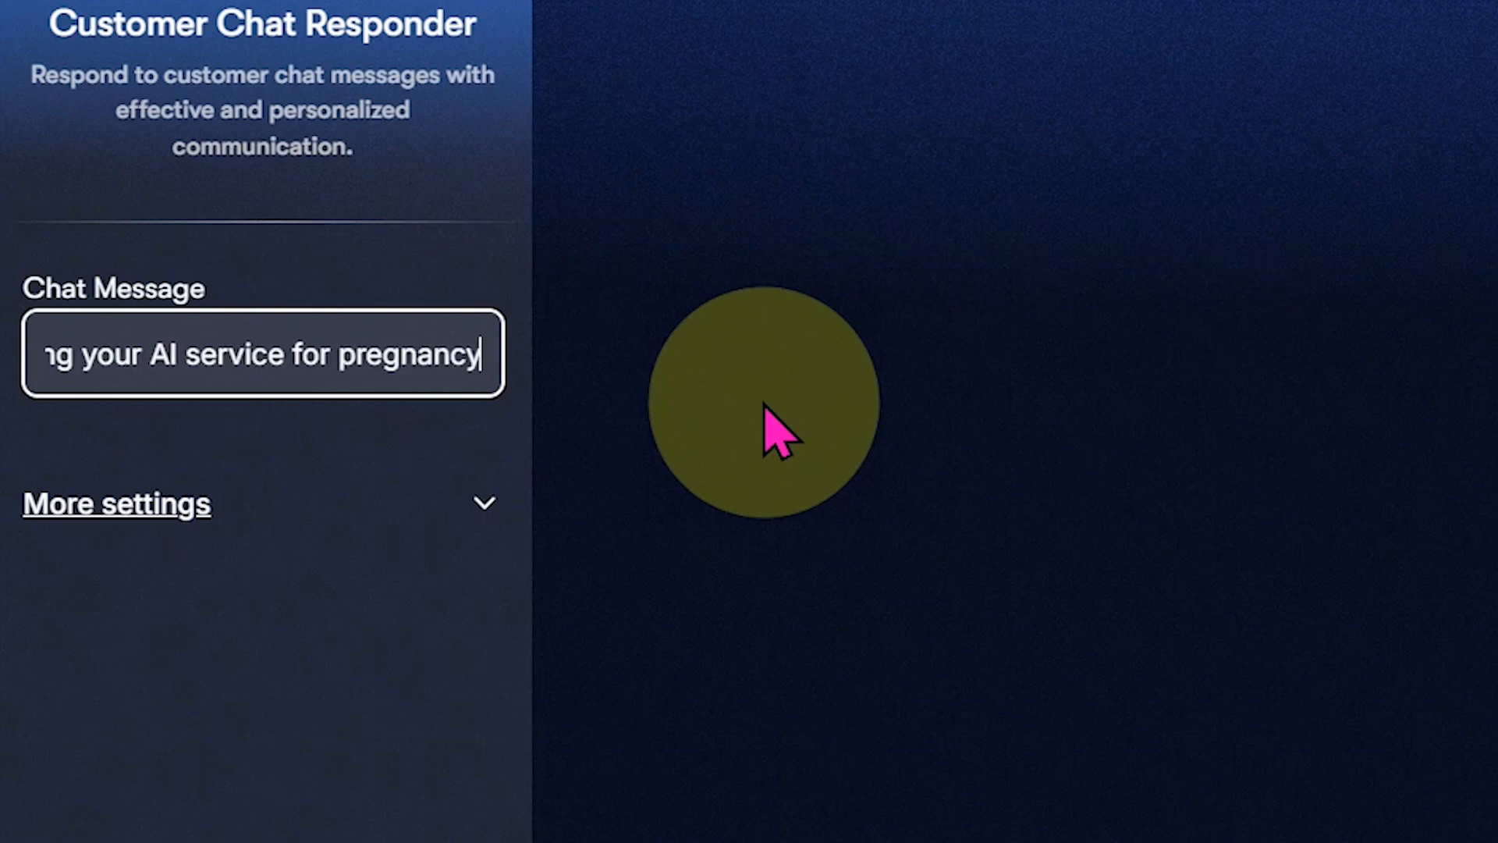
{"action": "left_click", "coordinate": [145, 589]}
{"action": "left_click", "coordinate": [307, 657]}
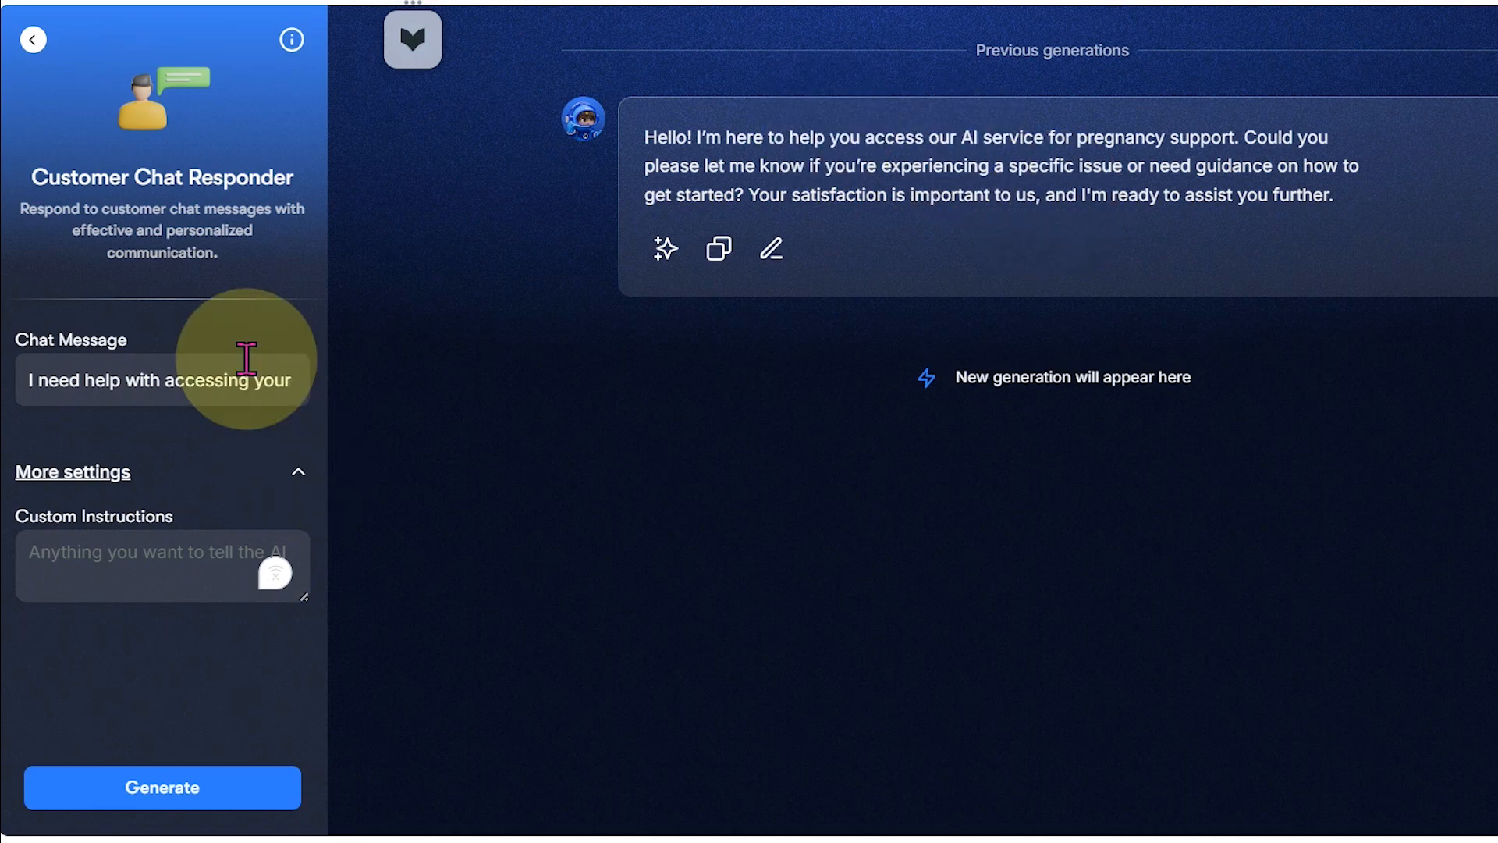
Replace the chat message with "I want to access pregnancy services but can't" and submit it for a new reply.
{"action": "left_click", "coordinate": [205, 382]}
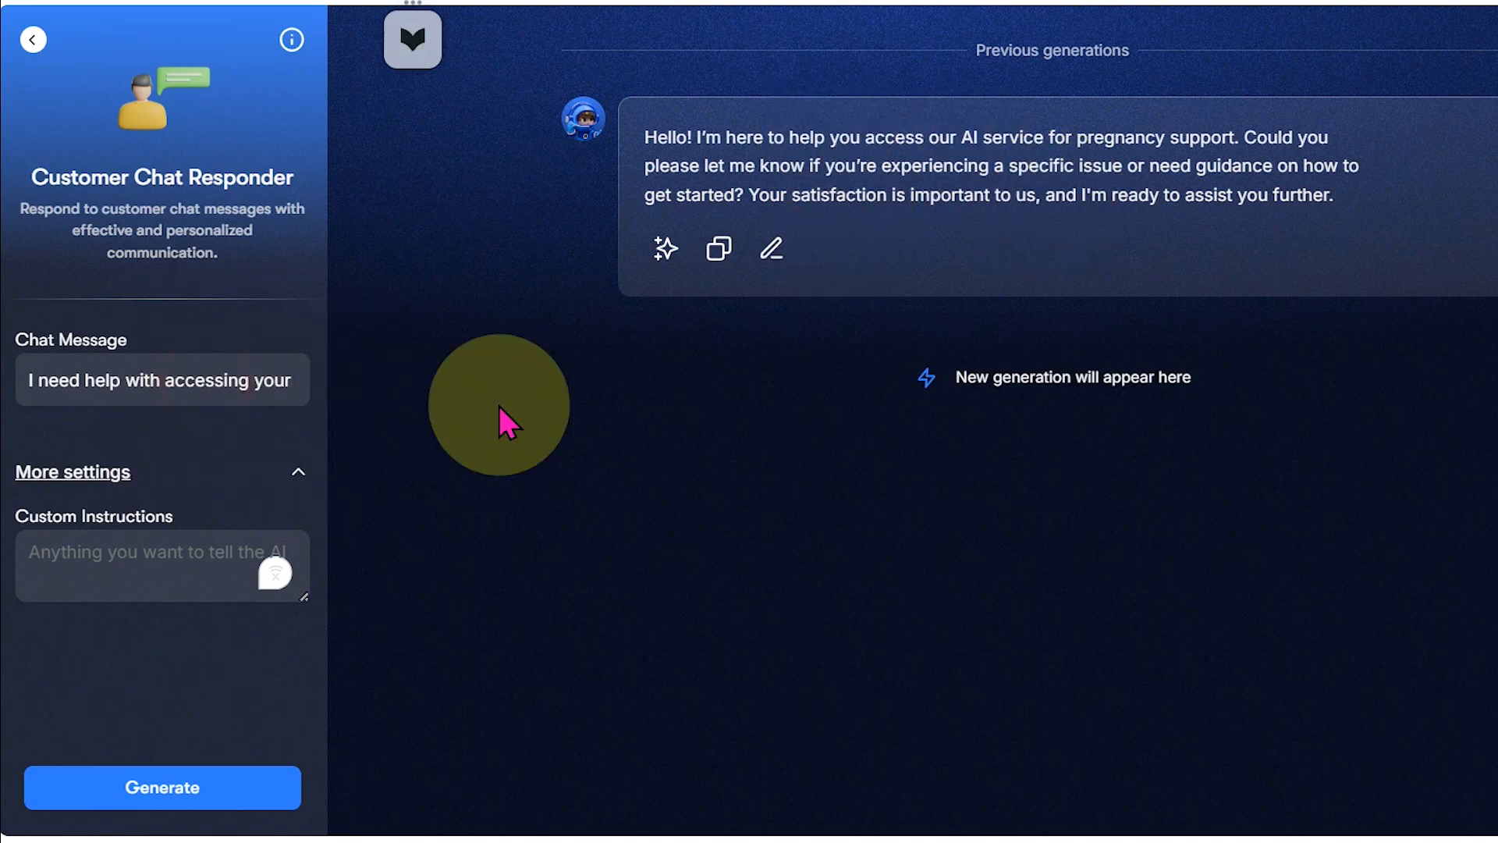
{"action": "key", "text": "ctrl+a"}
{"action": "key", "text": "BackSpace"}
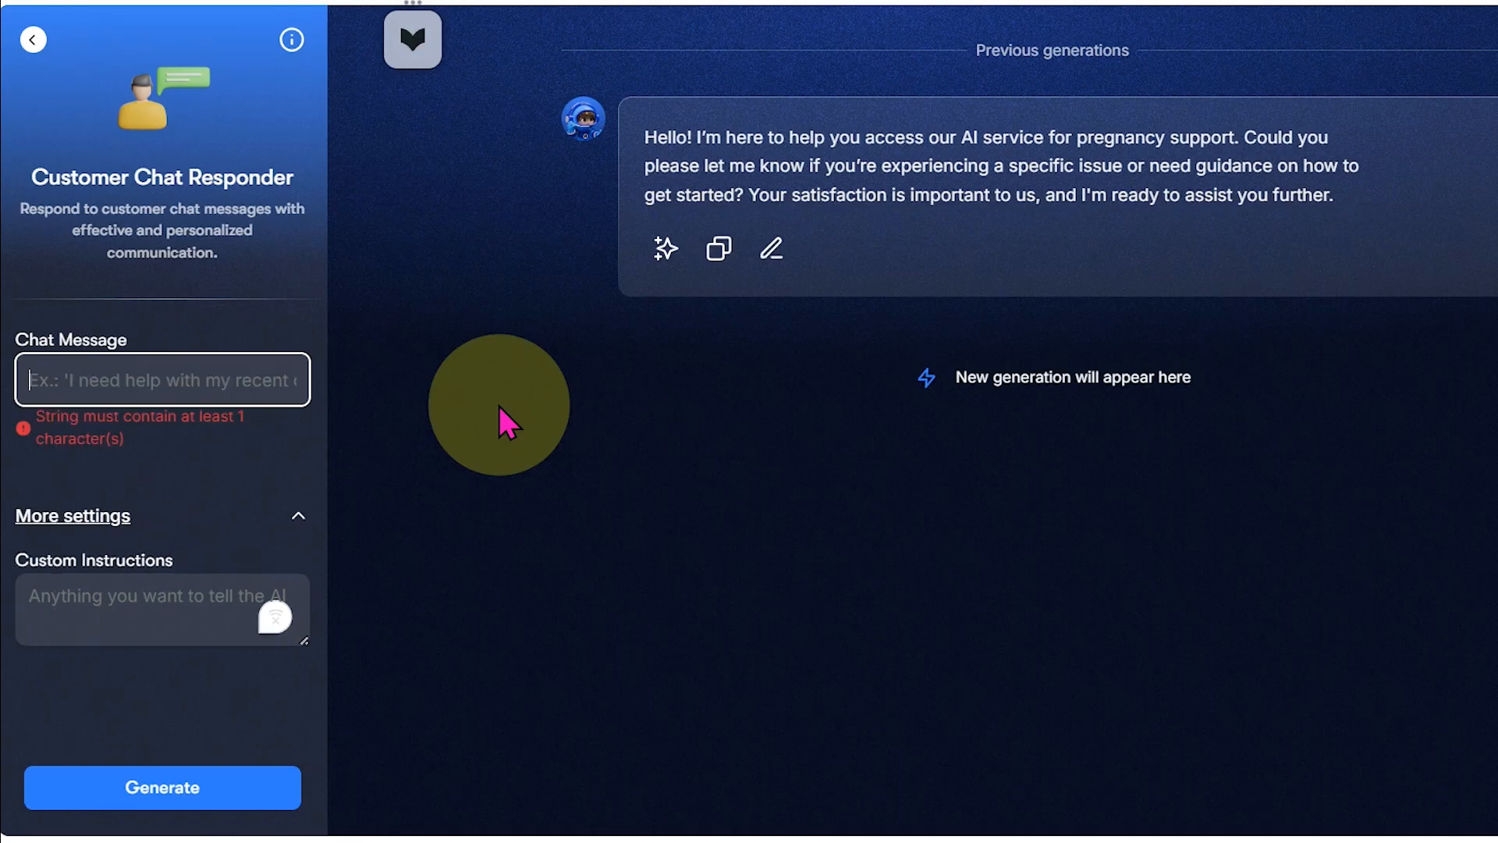
{"action": "type", "text": "I want to acc"}
{"action": "type", "text": "ess pregnancy services but can't"}
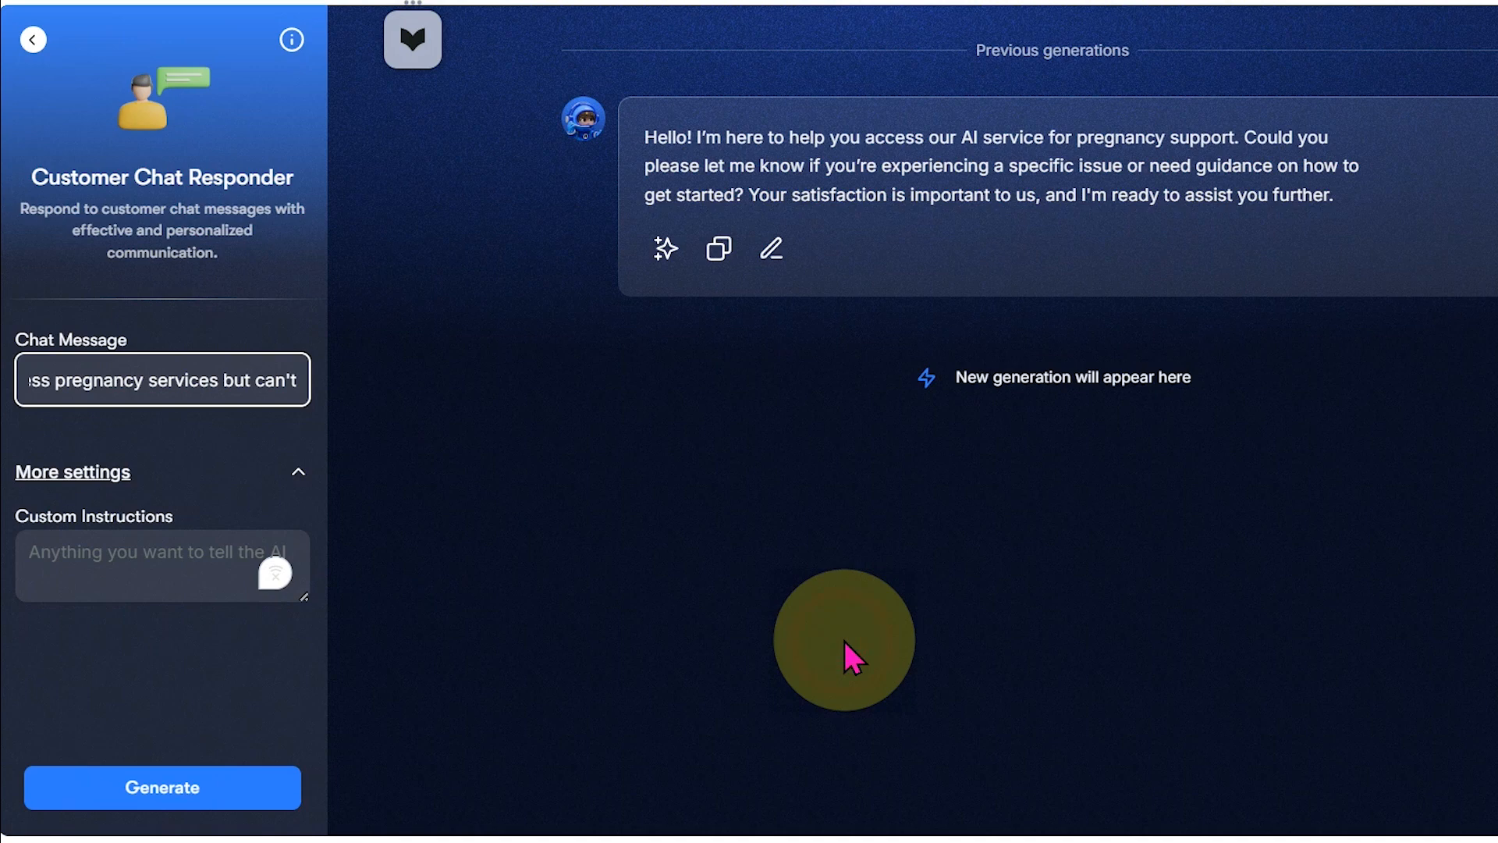
{"action": "key", "text": "Return"}
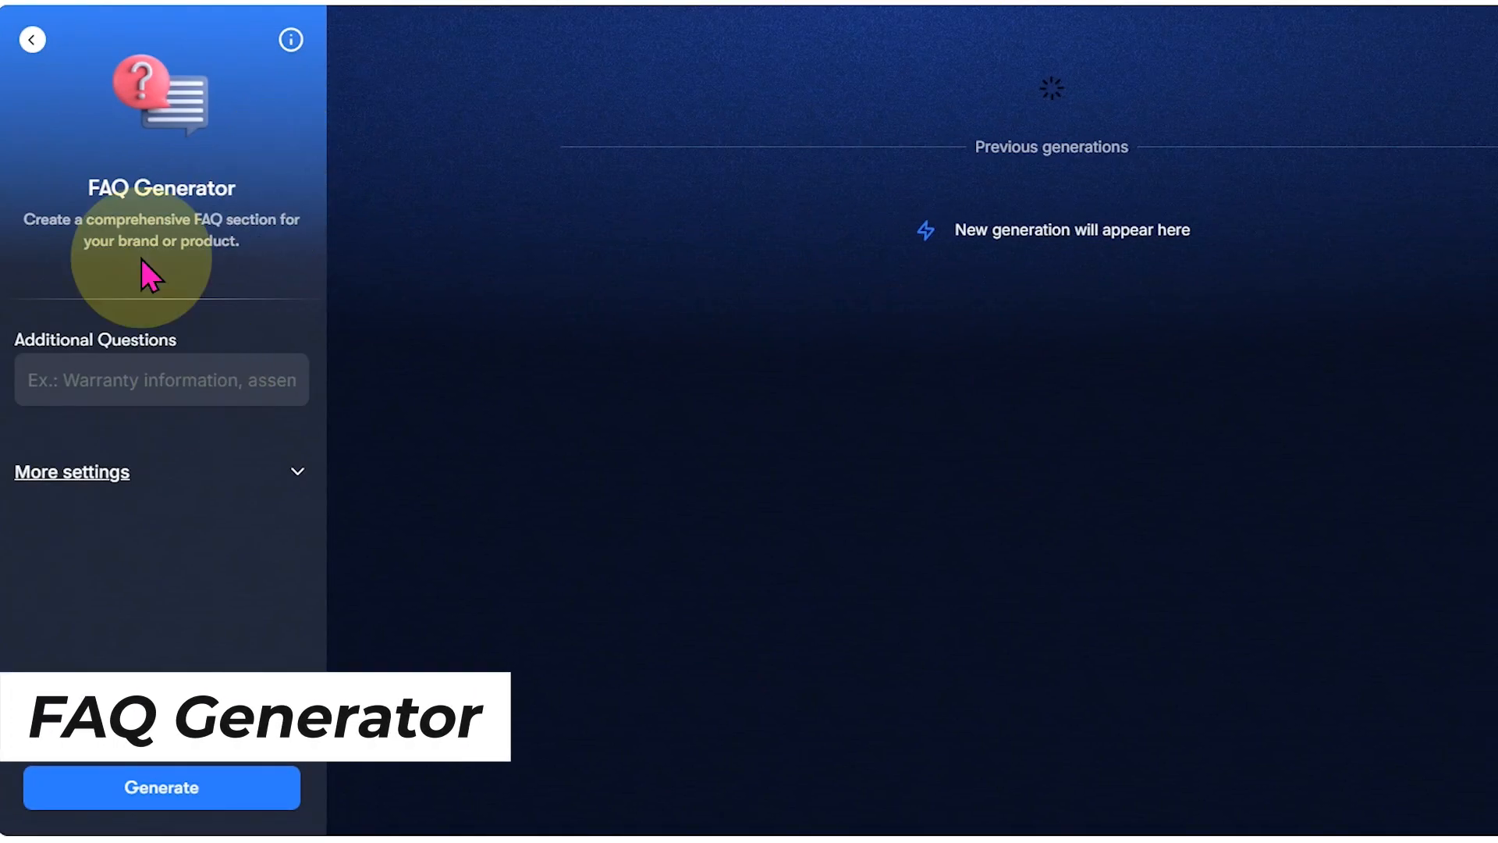
Generate an FAQ in the FAQ Generator with the additional question "How to subscribe to the premium version of the app".
{"action": "left_click", "coordinate": [122, 377]}
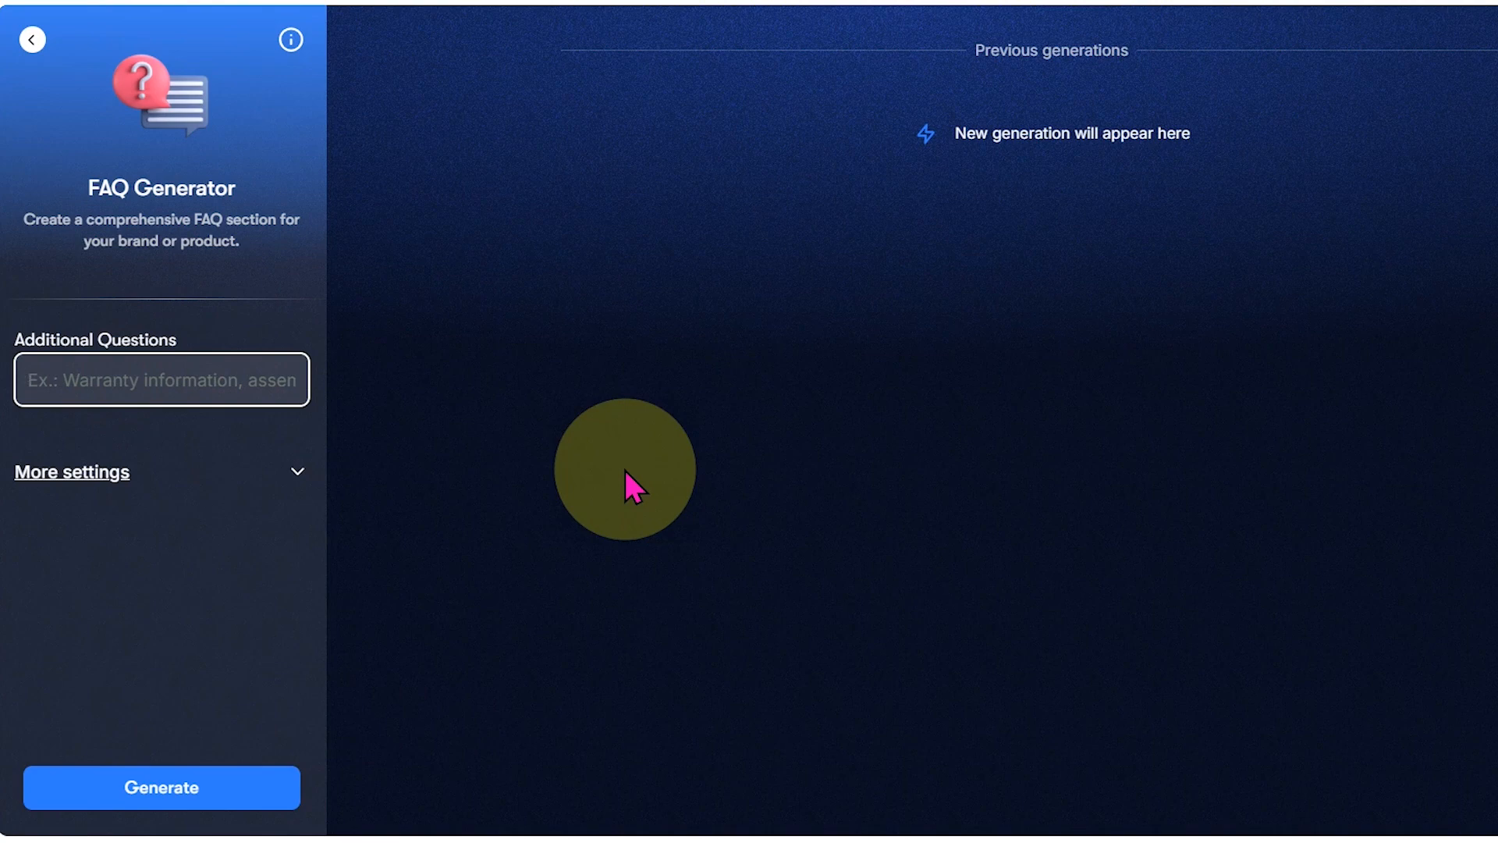
{"action": "type", "text": "How to disab"}
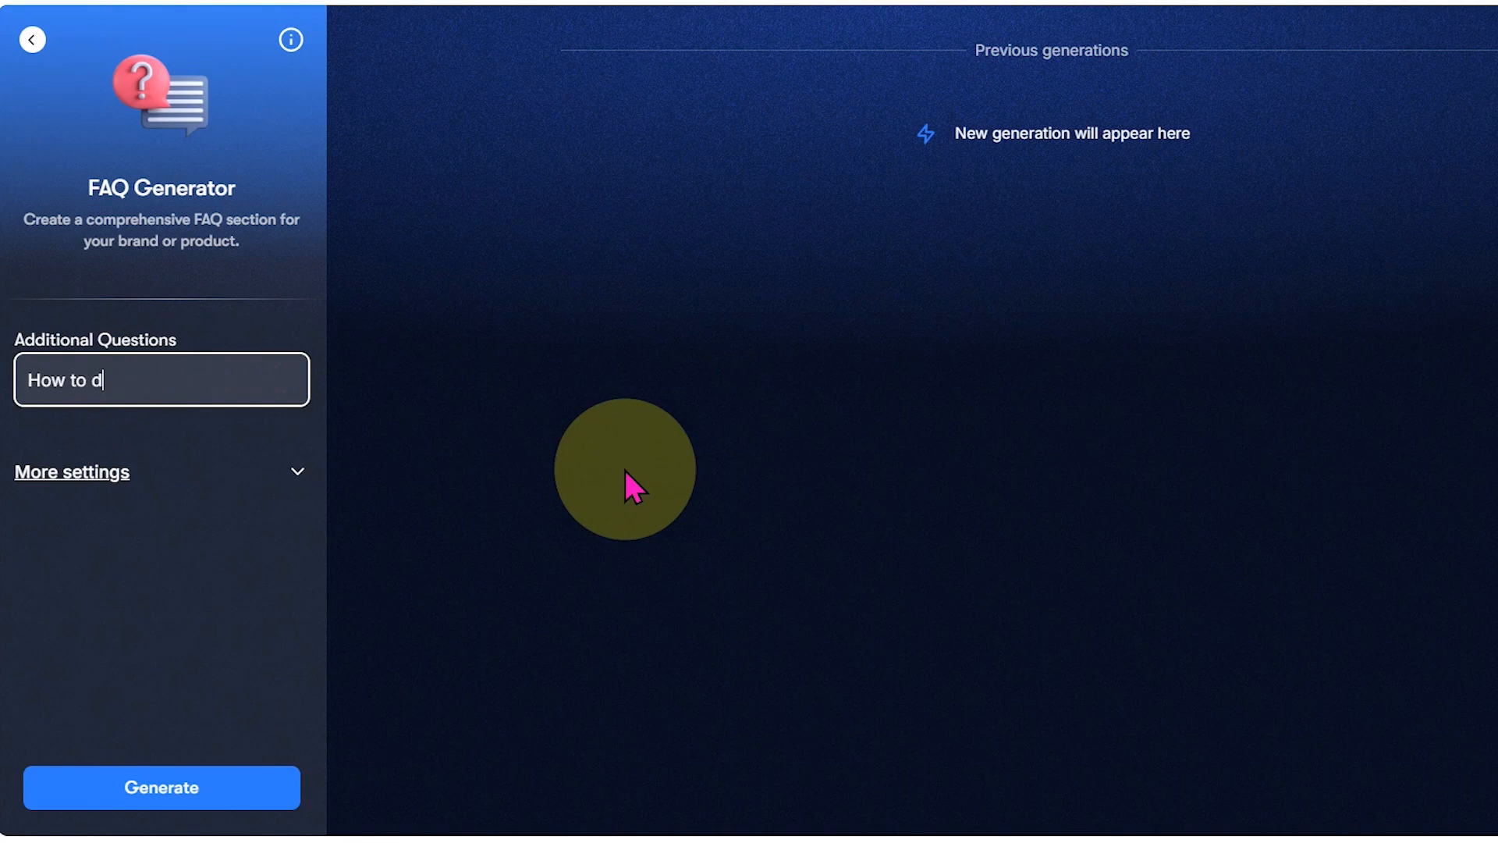
{"action": "key", "text": "BackSpace"}
{"action": "key", "text": "BackSpace"}
{"action": "key", "text": "BackSpace"}
{"action": "key", "text": "BackSpace"}
{"action": "key", "text": "BackSpace"}
{"action": "type", "text": "subscribe to the premium version of theapp"}
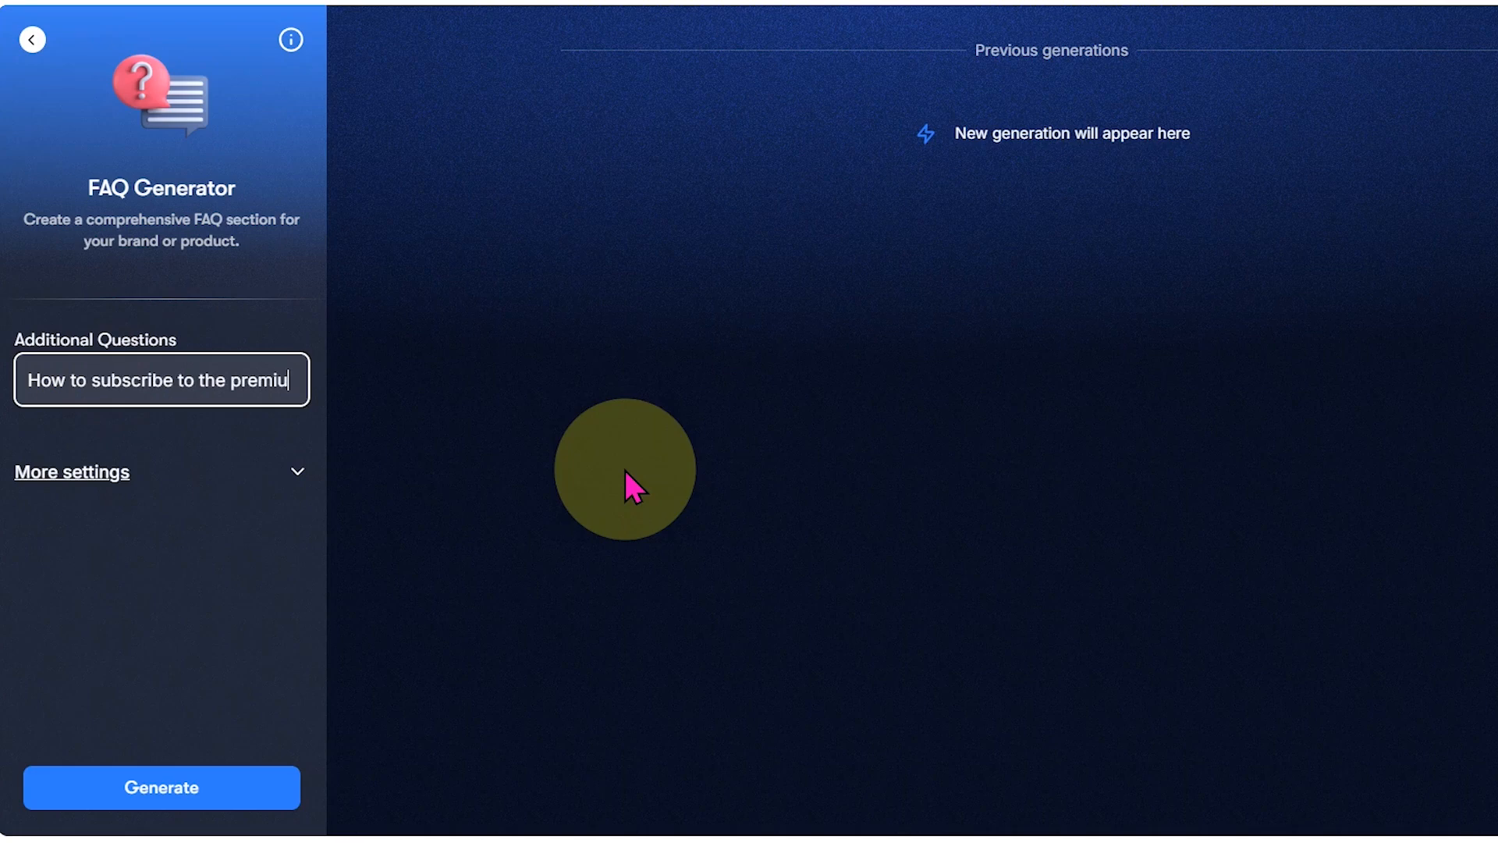
{"action": "key", "text": "Left"}
{"action": "key", "text": "Left"}
{"action": "key", "text": "Left"}
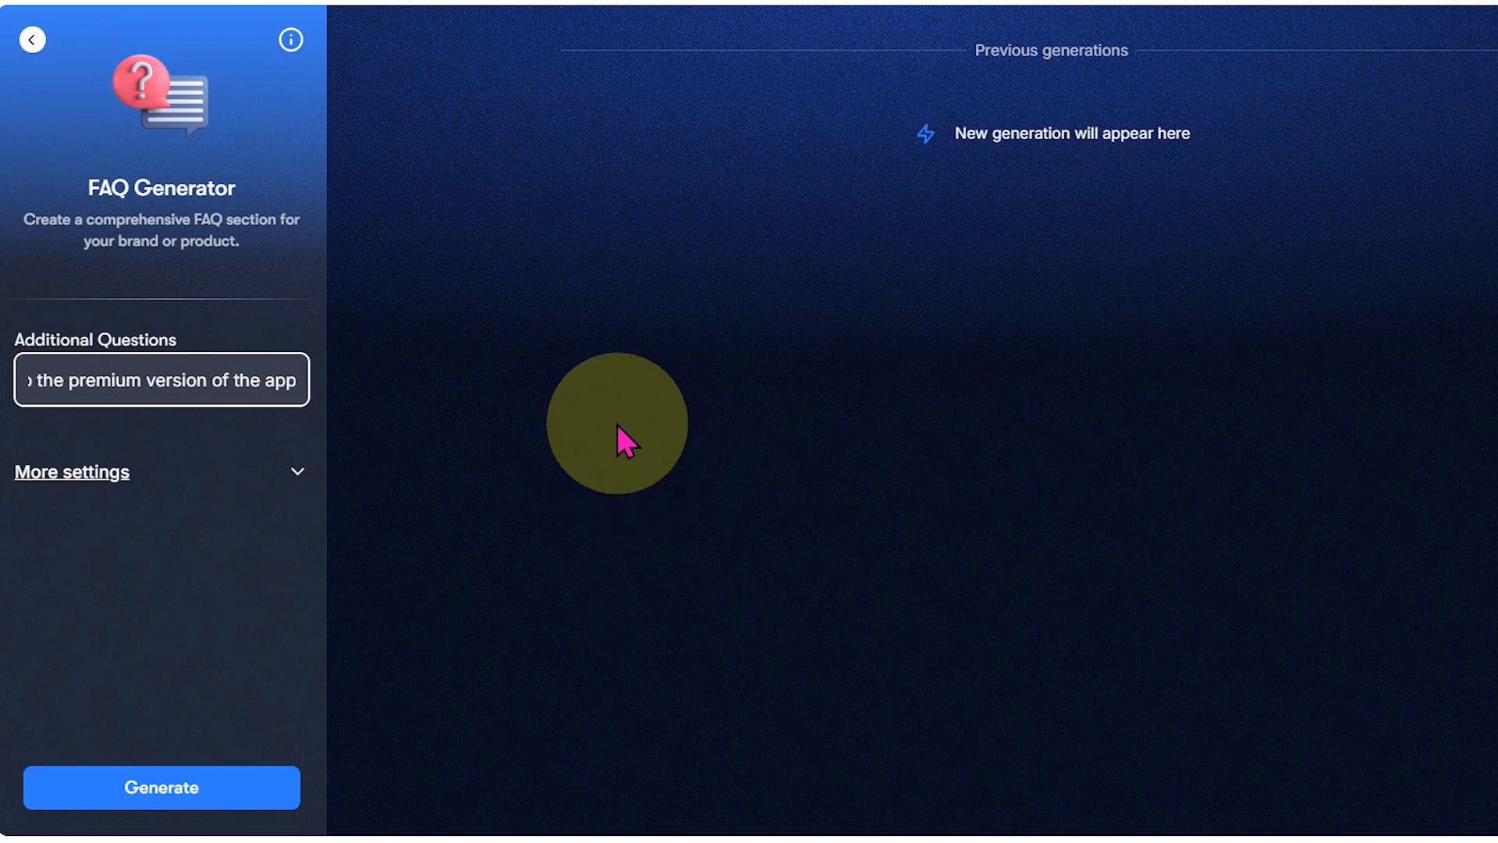
{"action": "left_click", "coordinate": [124, 785]}
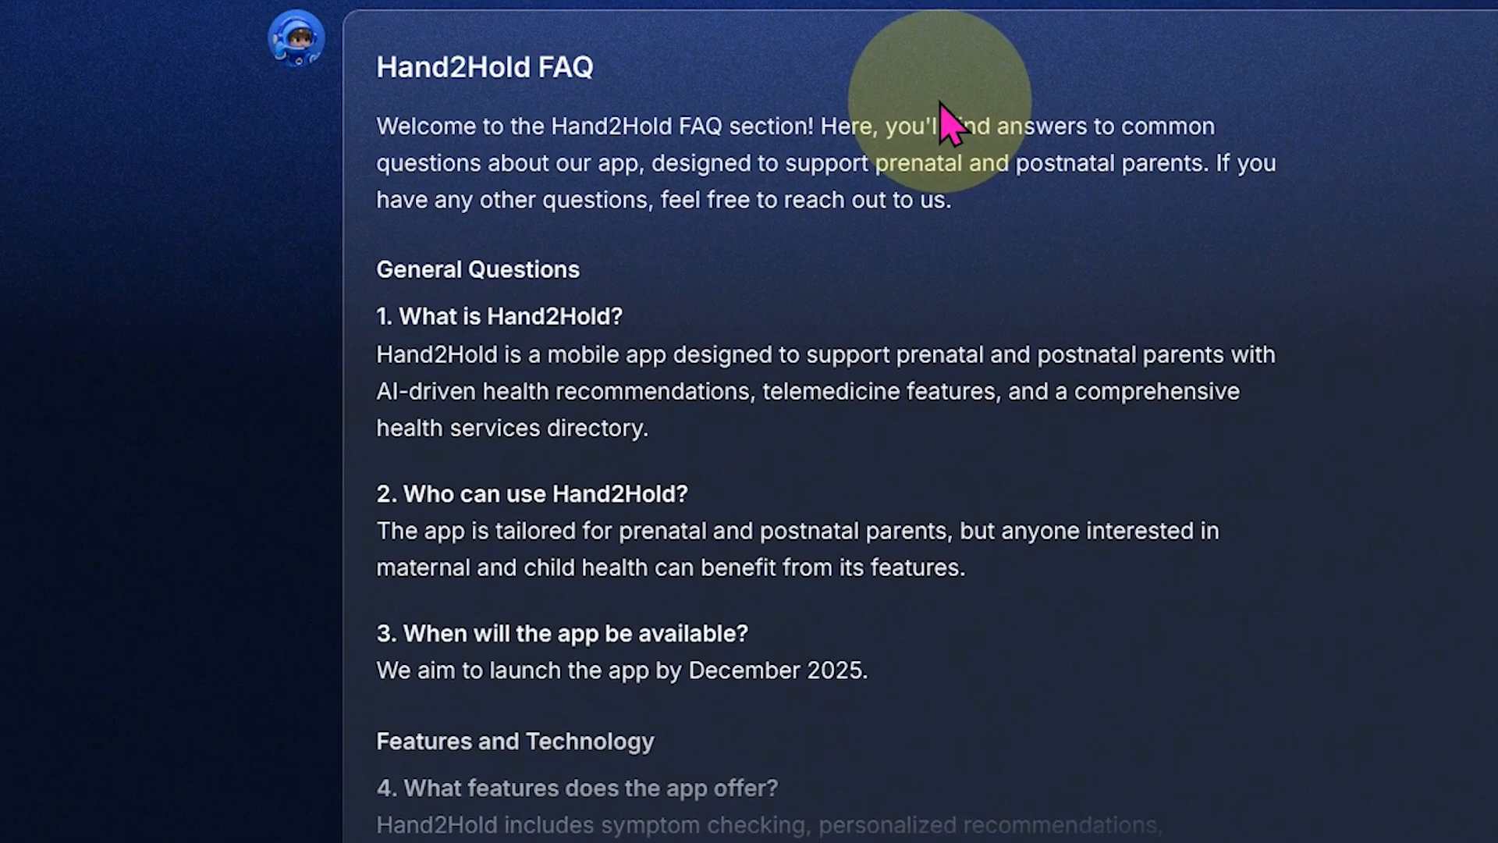
Read through the generated Hand2Hold FAQ, from the general questions to the support and contact section.
{"action": "scroll", "coordinate": [608, 421], "scroll_direction": "up", "scroll_amount": 1}
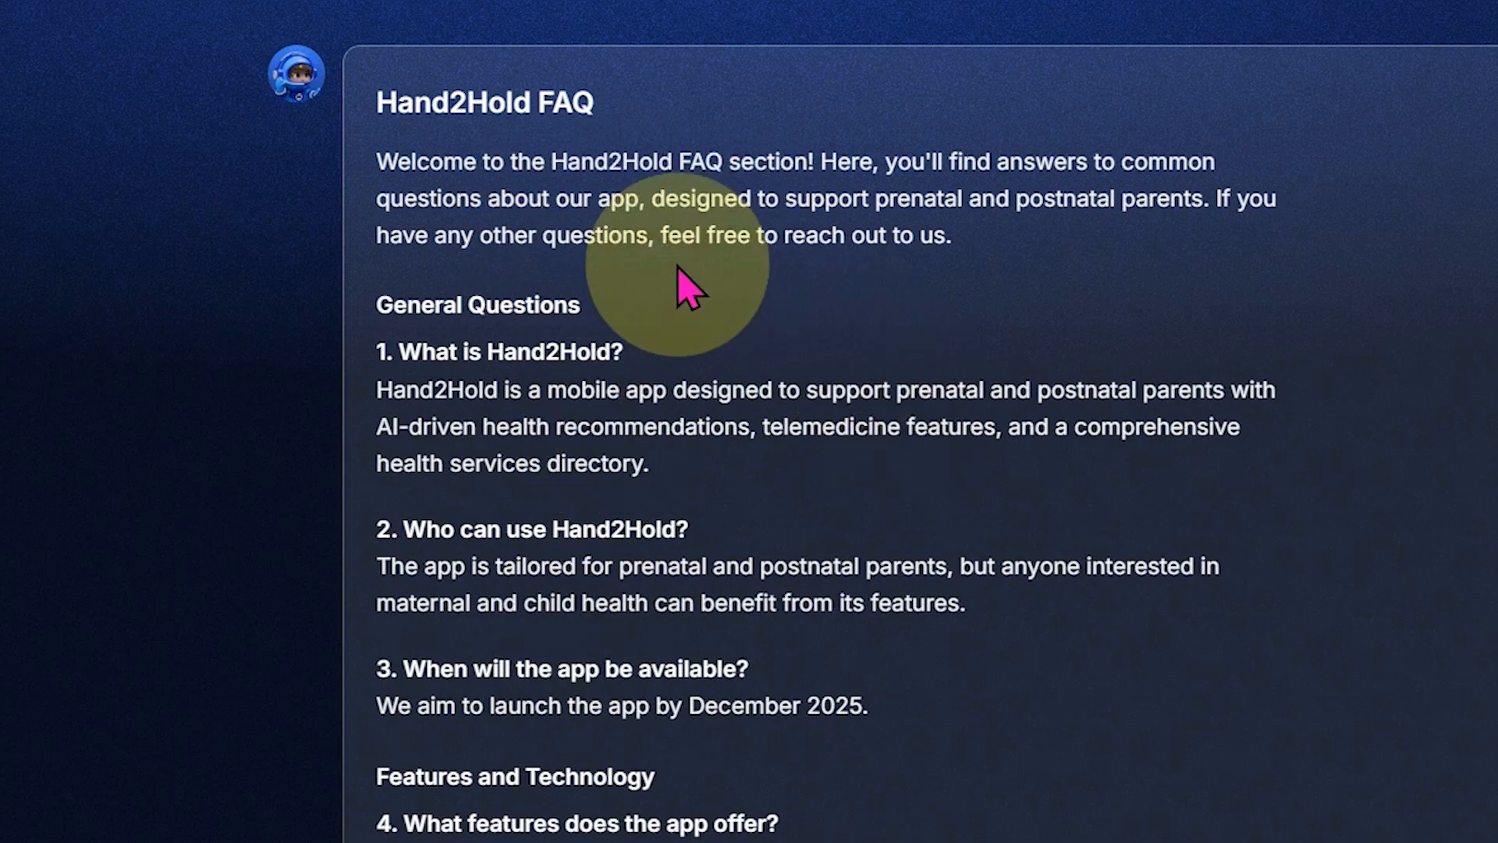
{"action": "scroll", "coordinate": [702, 312], "scroll_direction": "down", "scroll_amount": 5}
{"action": "scroll", "coordinate": [714, 476], "scroll_direction": "down", "scroll_amount": 7}
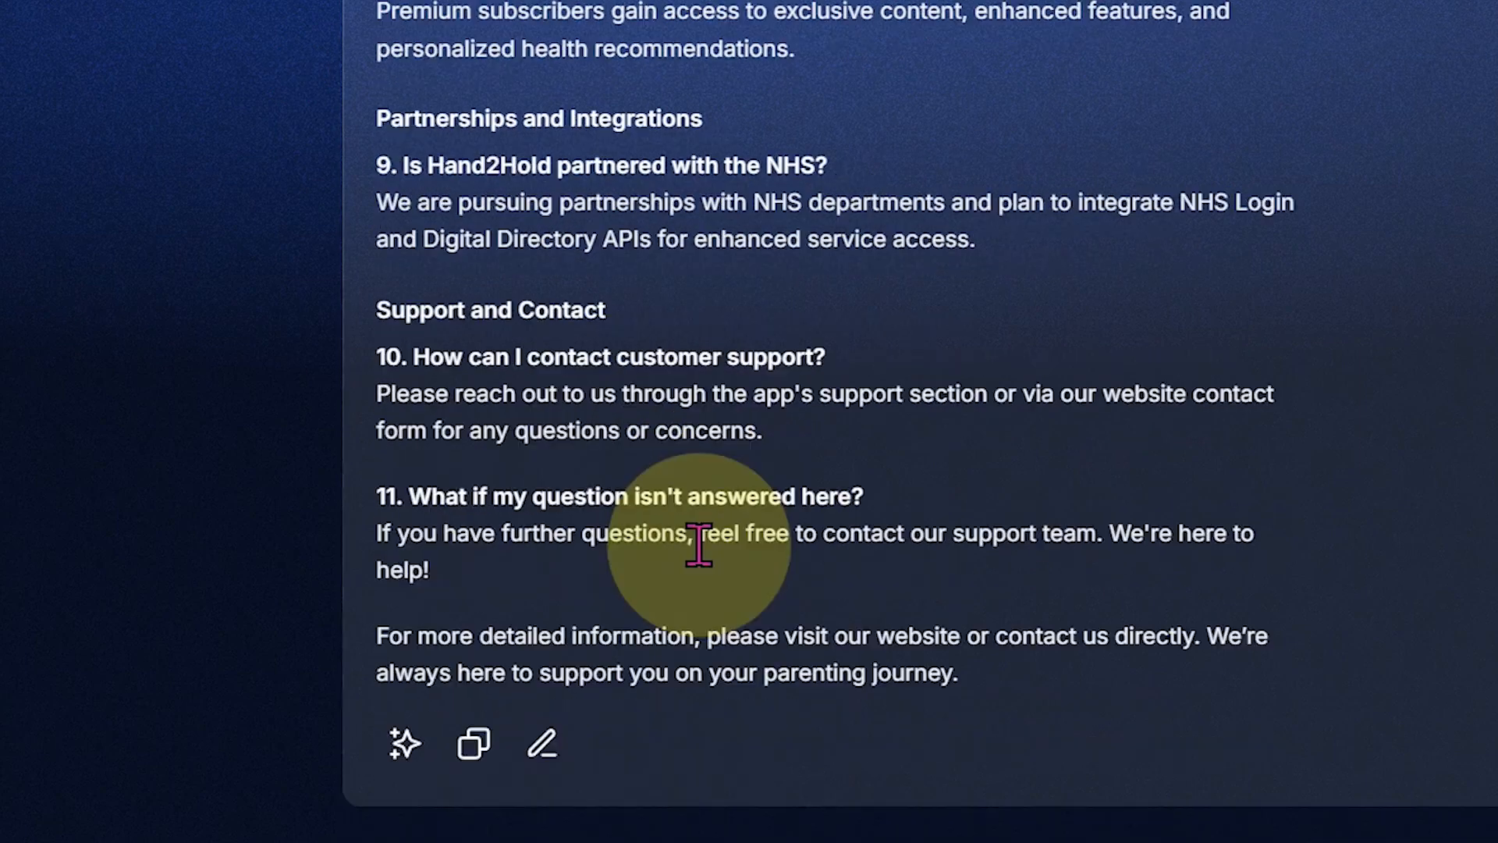
{"action": "scroll", "coordinate": [709, 508], "scroll_direction": "up", "scroll_amount": 9}
{"action": "scroll", "coordinate": [487, 227], "scroll_direction": "up", "scroll_amount": 3}
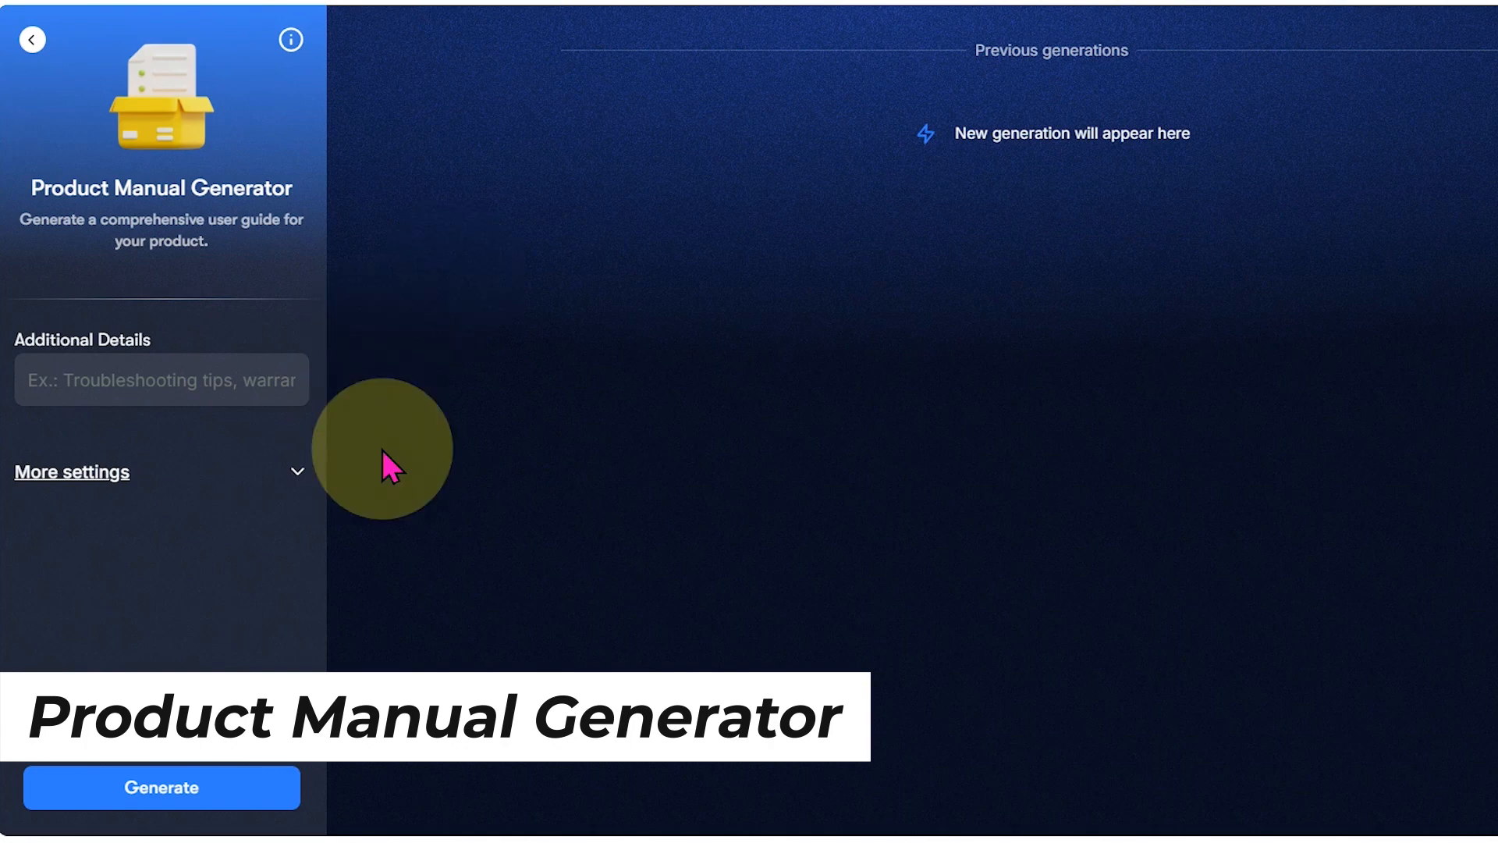
Generate a product manual in the Product Manual Generator with the additional details "Troubleshooting tips for the app".
{"action": "left_click", "coordinate": [133, 379]}
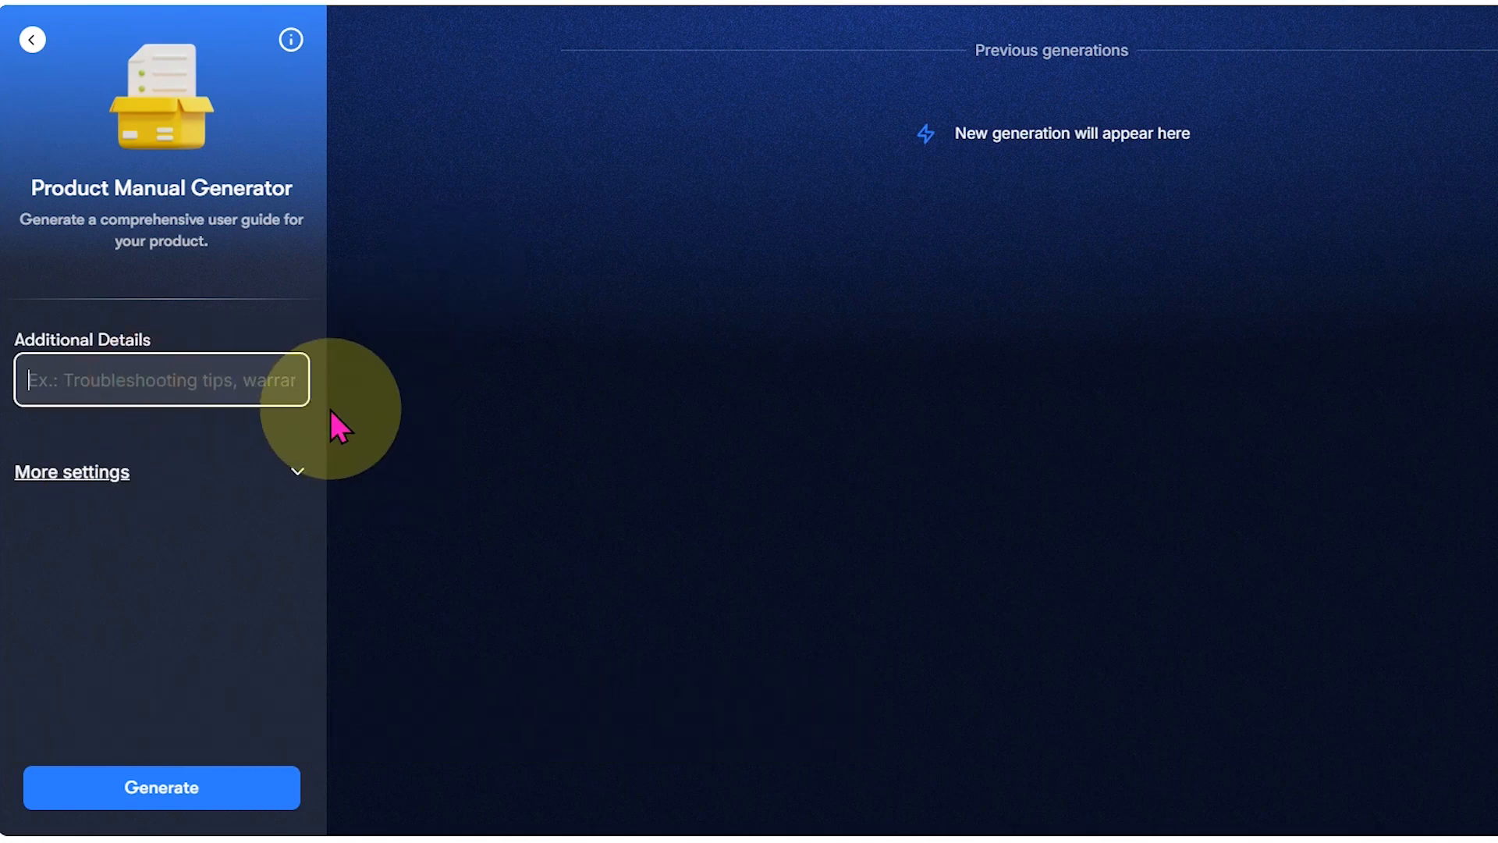
{"action": "type", "text": "Troubleshooting tips for the app"}
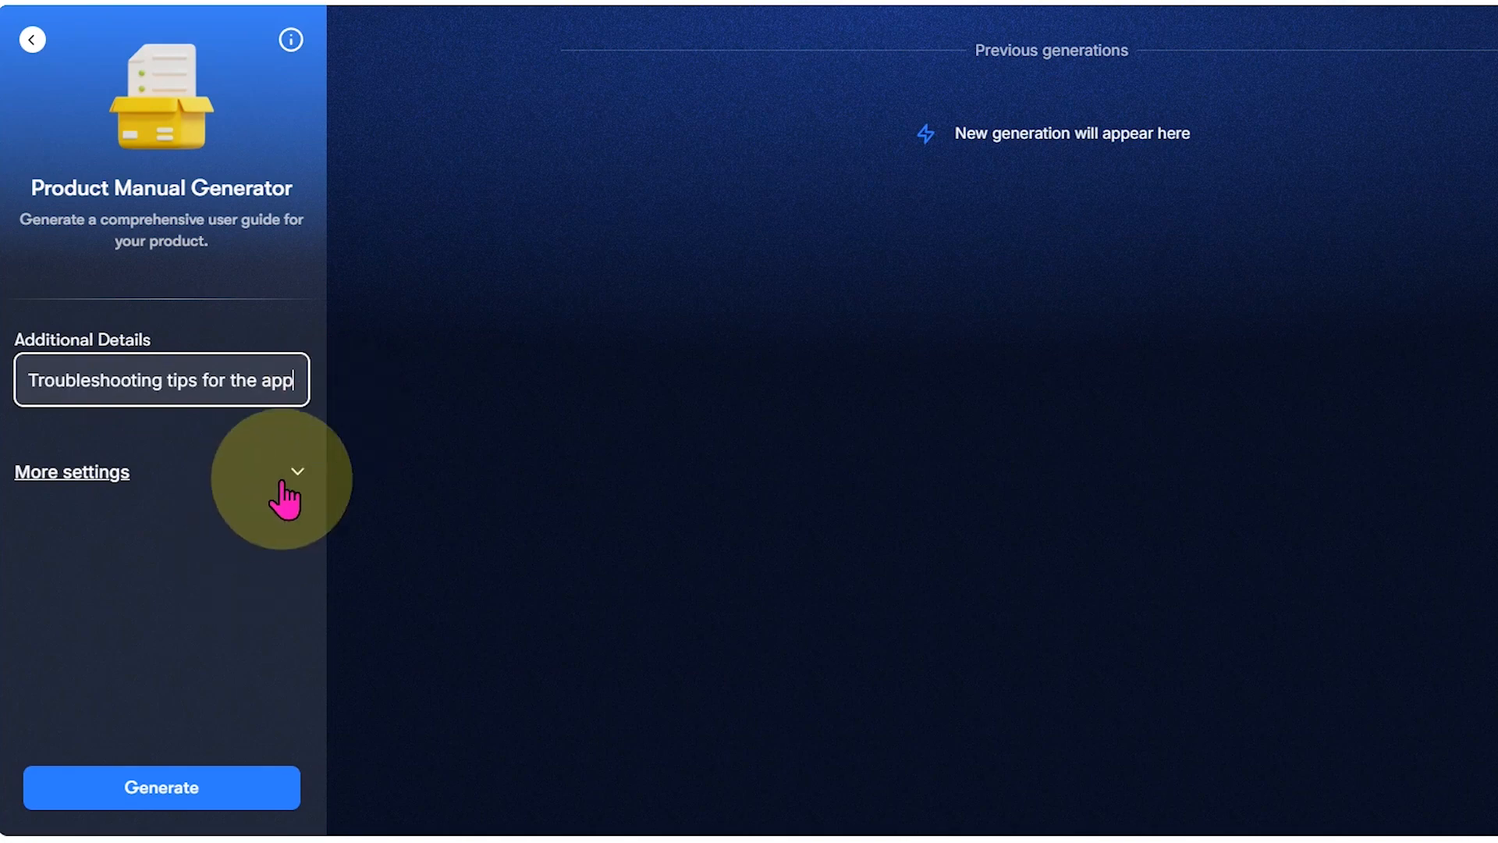
{"action": "left_click", "coordinate": [184, 783]}
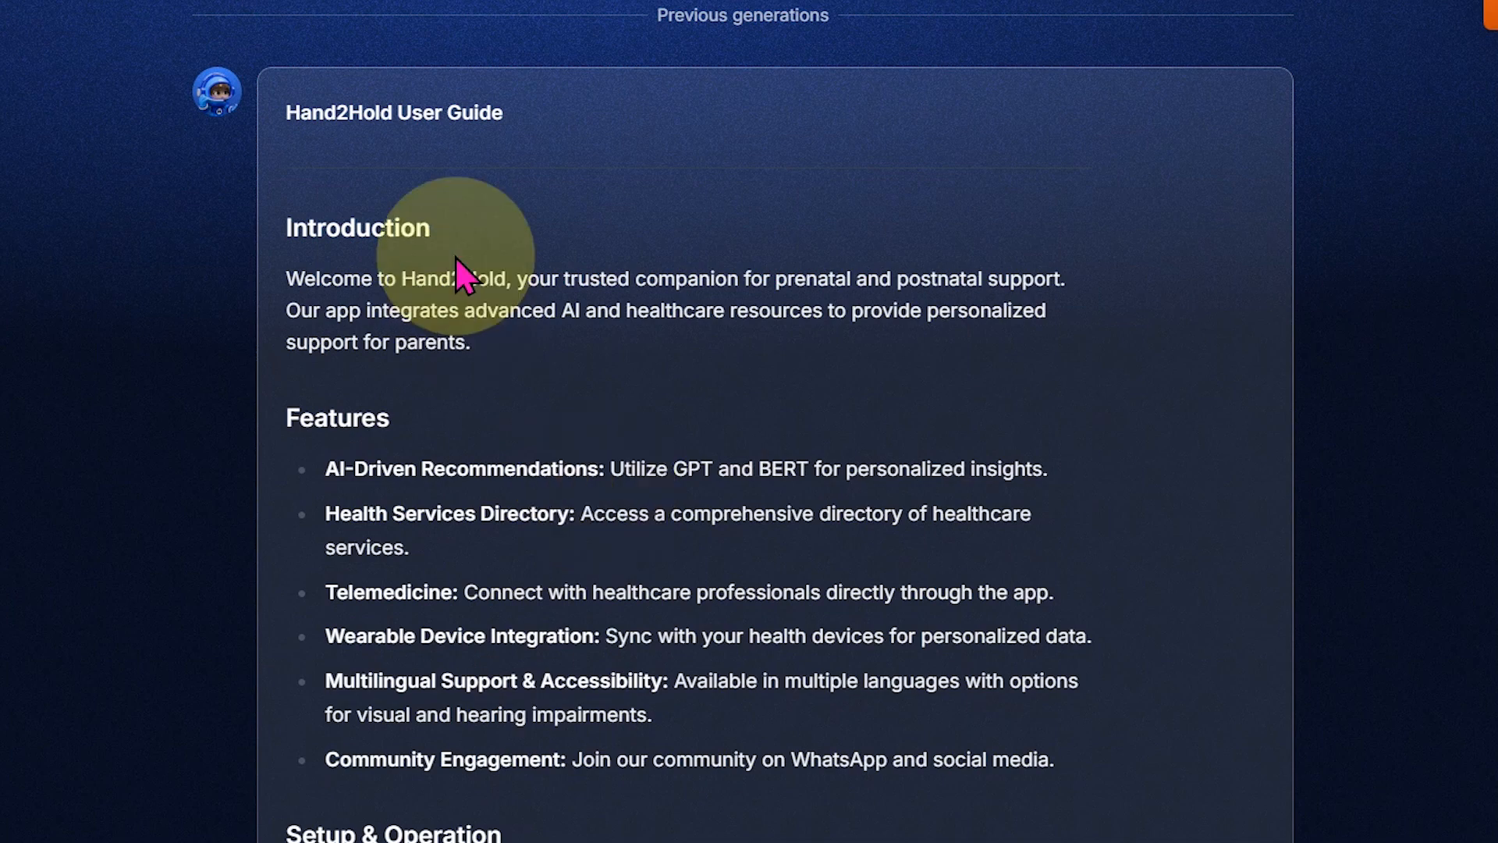
Review the generated Hand2Hold User Guide through its troubleshooting tips and support section, and choose to improve it.
{"action": "scroll", "coordinate": [745, 531], "scroll_direction": "down", "scroll_amount": 8}
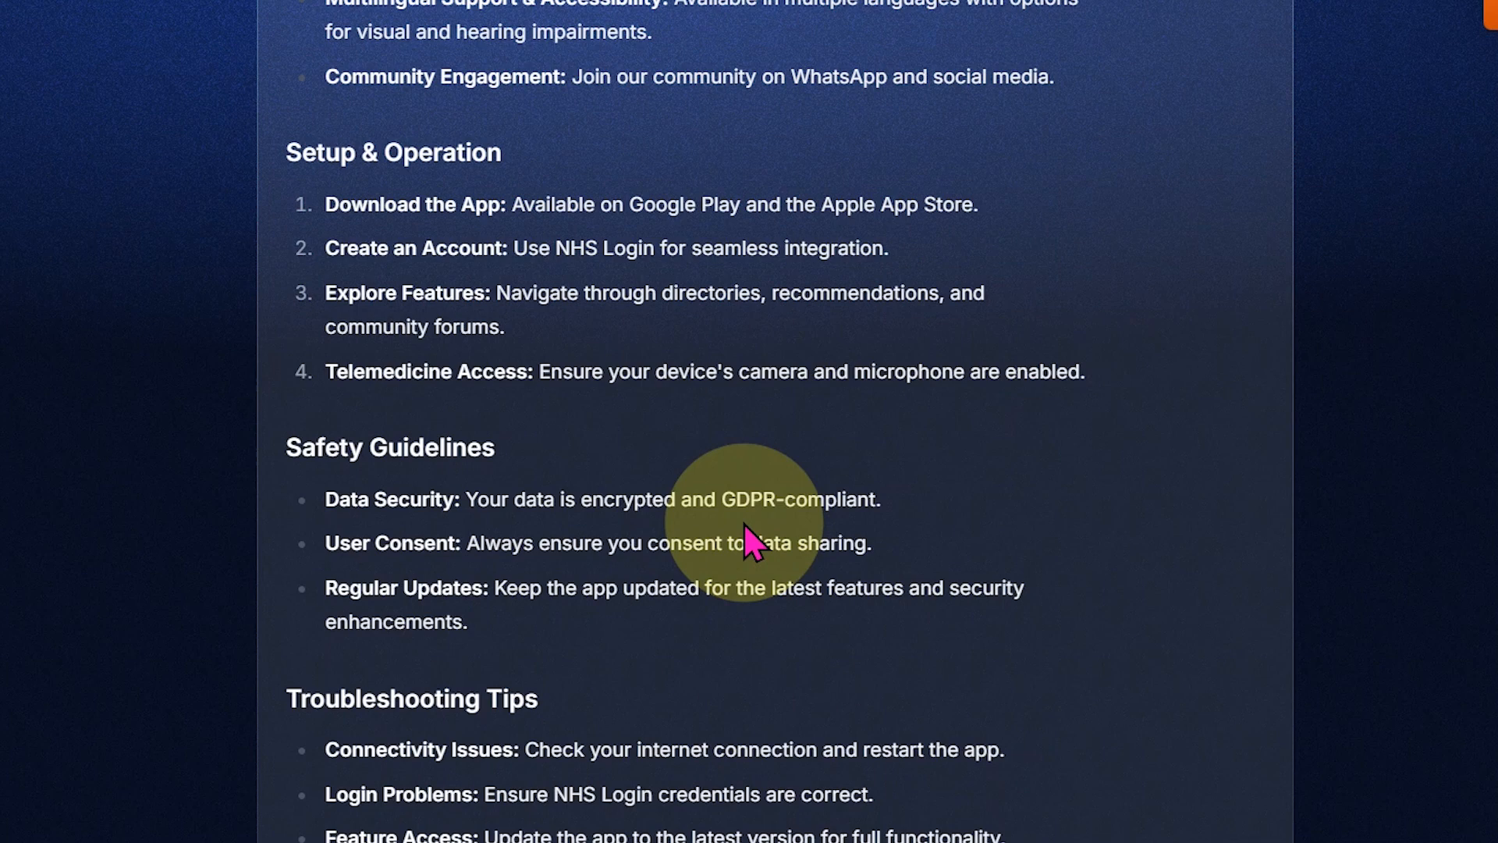
{"action": "scroll", "coordinate": [827, 663], "scroll_direction": "down", "scroll_amount": 6}
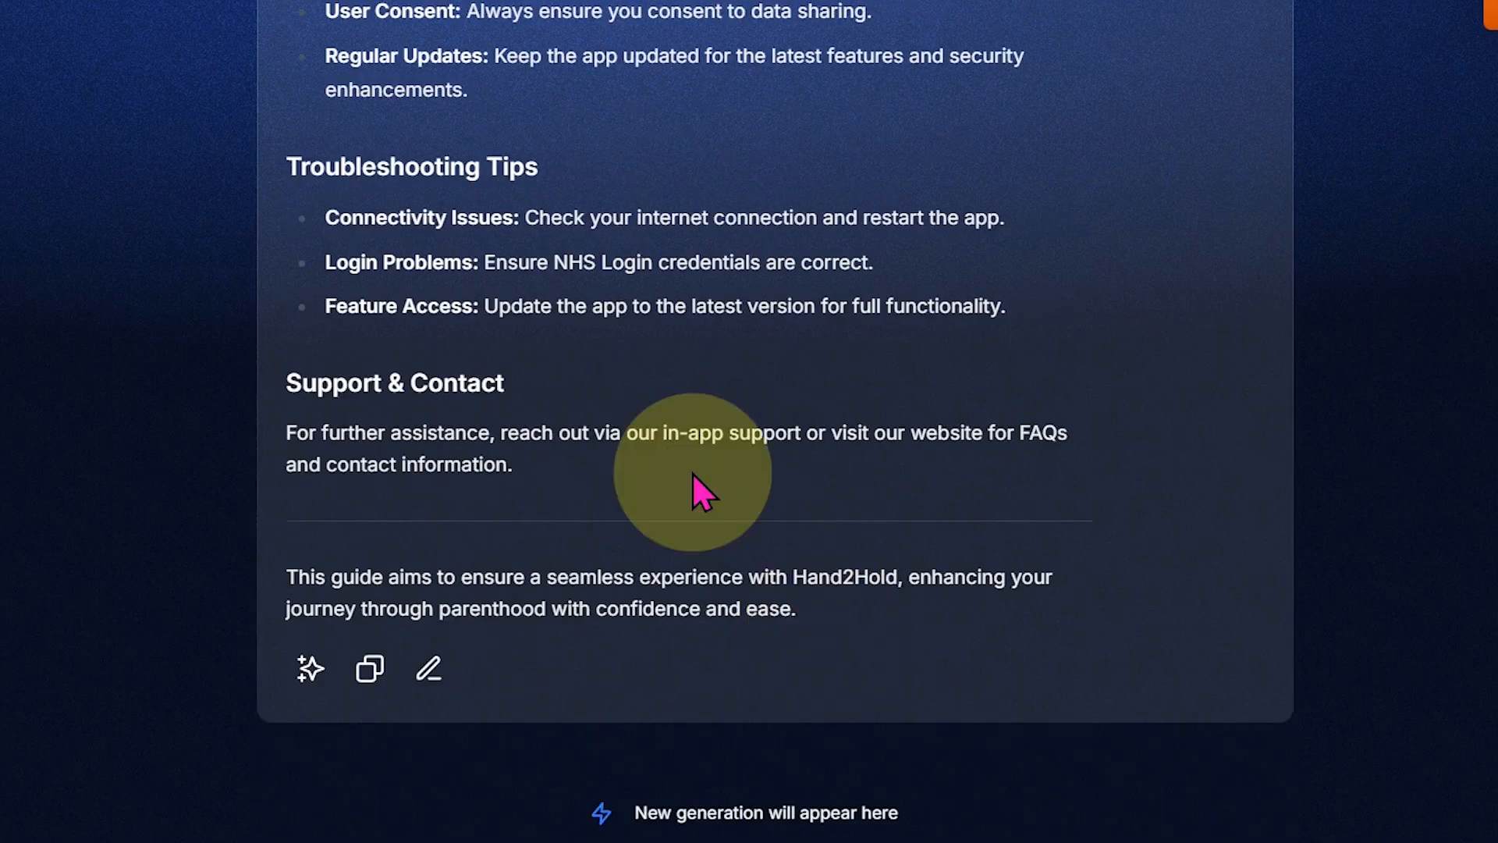
{"action": "scroll", "coordinate": [405, 671], "scroll_direction": "up", "scroll_amount": 5}
{"action": "scroll", "coordinate": [354, 773], "scroll_direction": "down", "scroll_amount": 4}
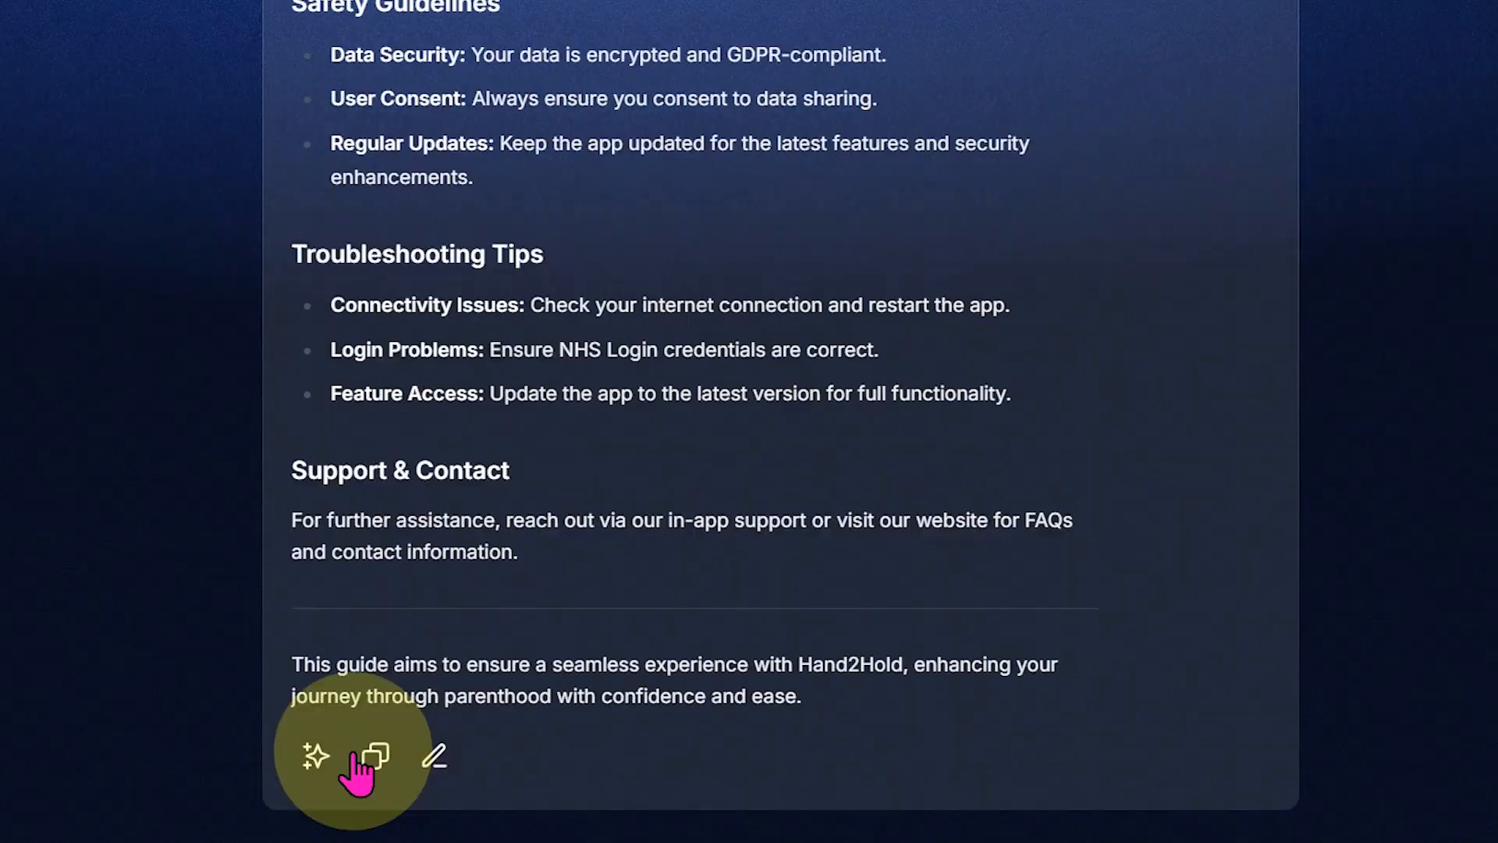
{"action": "left_click", "coordinate": [303, 763]}
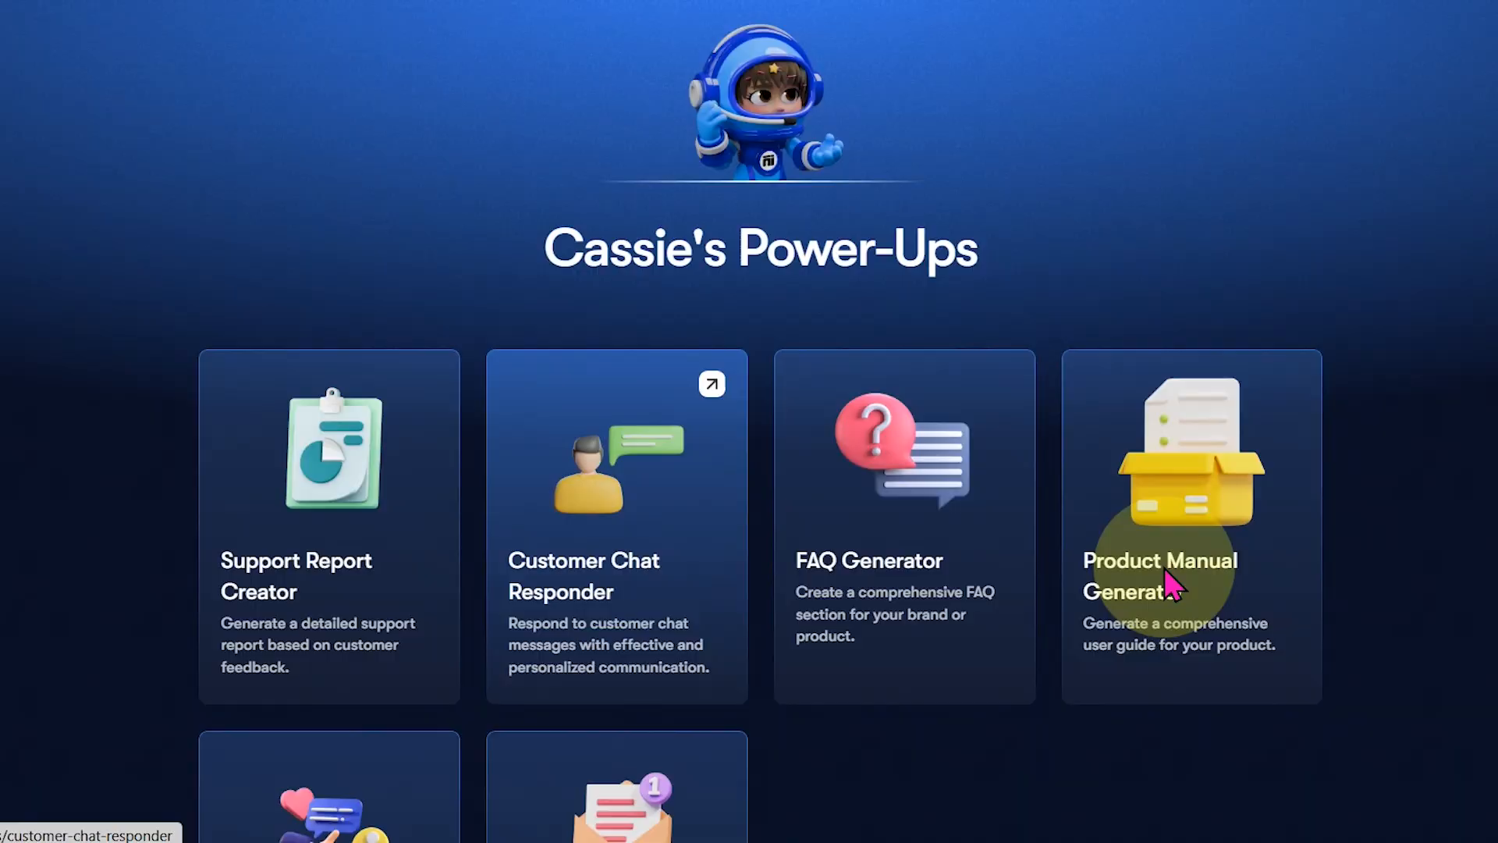
In the Comment Responder, set the comment context to "User wants more postnatal services related to diet" and the tone to Humorous.
{"action": "scroll", "coordinate": [949, 498], "scroll_direction": "down", "scroll_amount": 4}
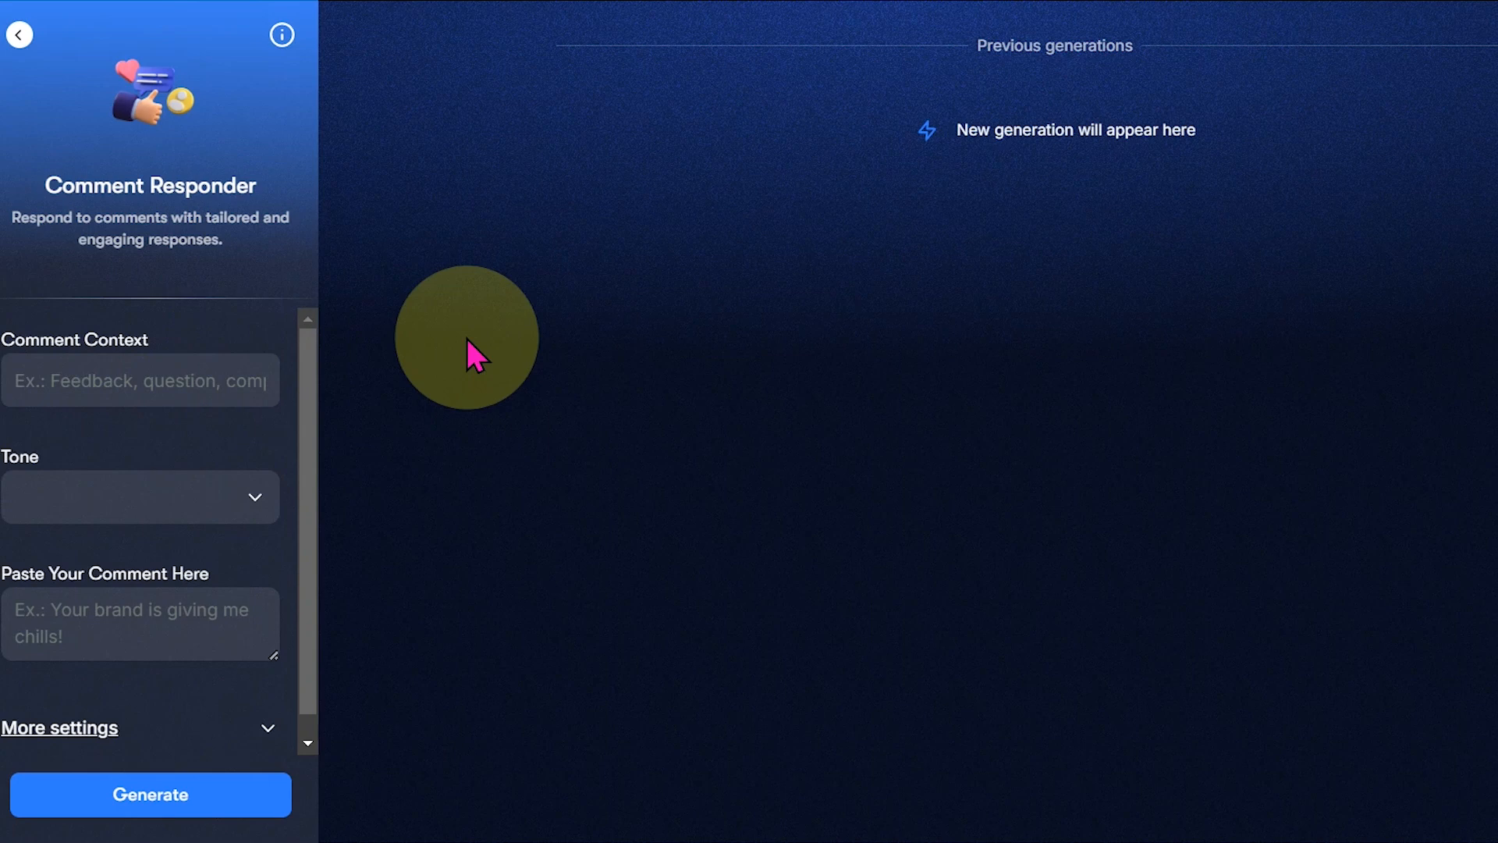
{"action": "left_click", "coordinate": [141, 378]}
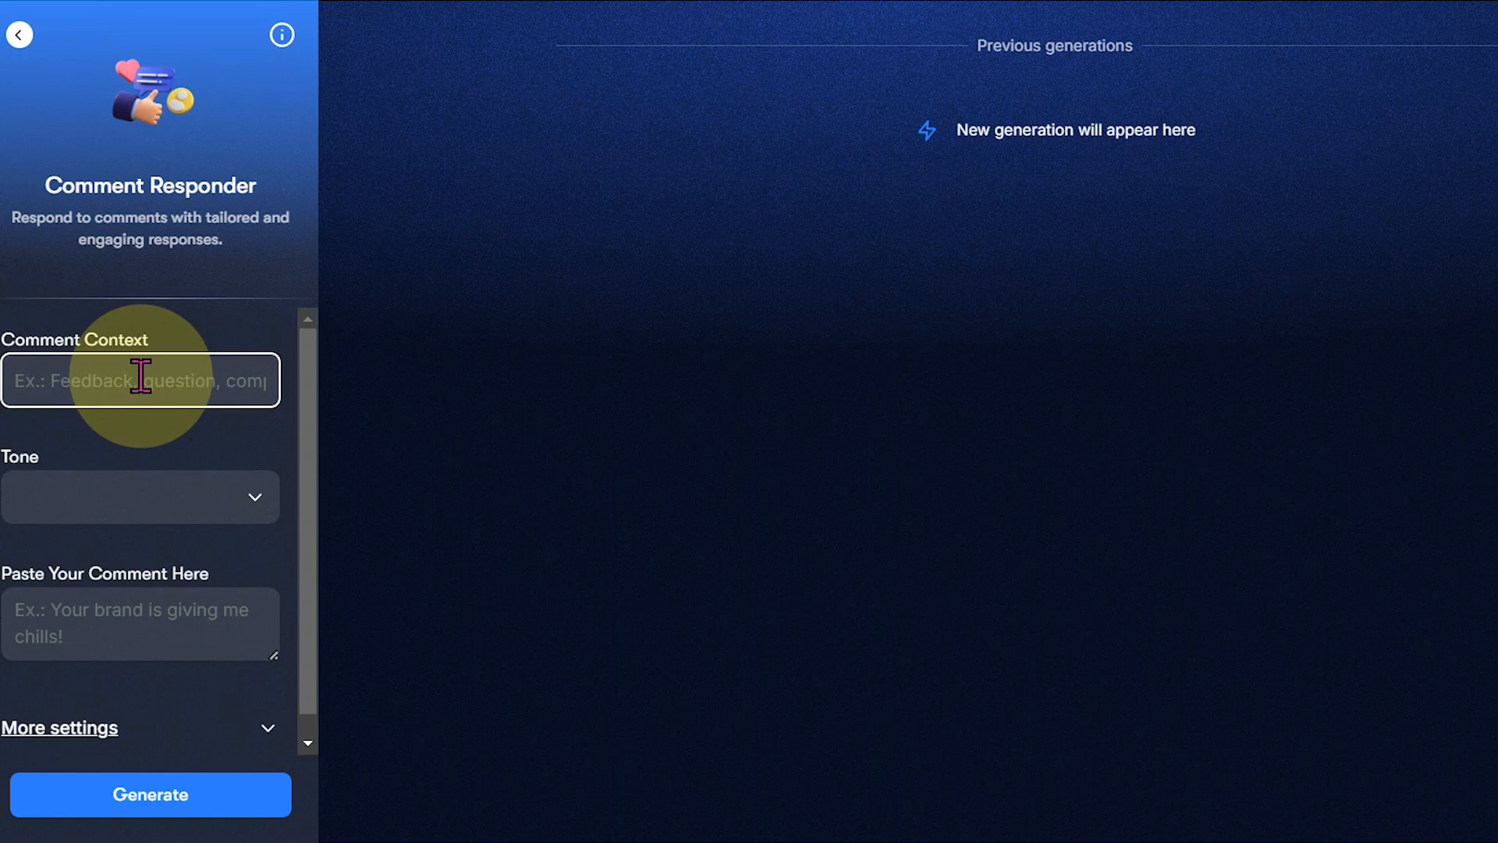
{"action": "type", "text": "I don't like"}
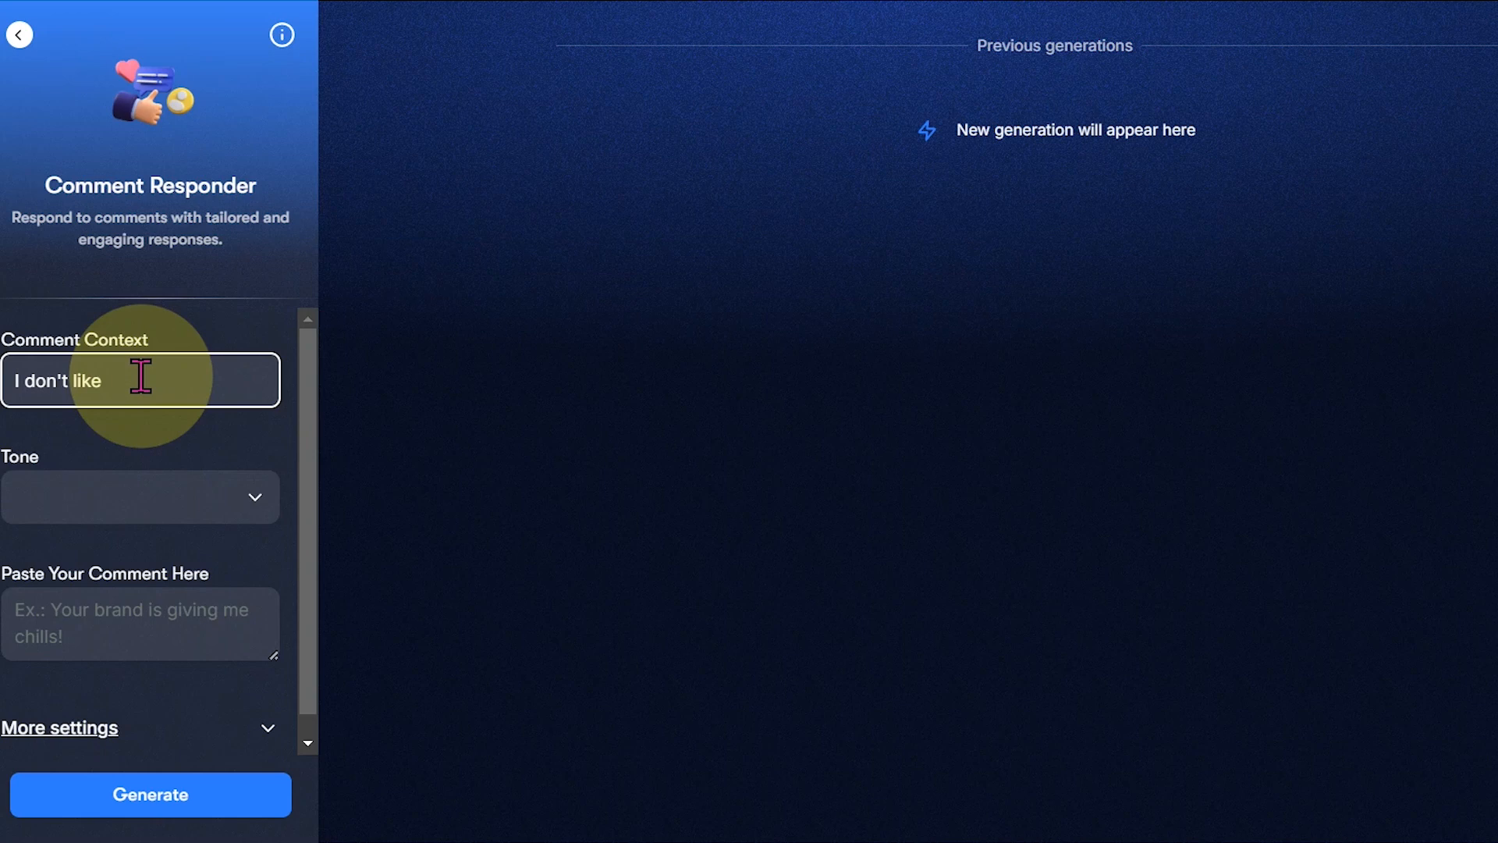
{"action": "key", "text": "ctrl+a"}
{"action": "key", "text": "BackSpace"}
{"action": "type", "text": "User wants "}
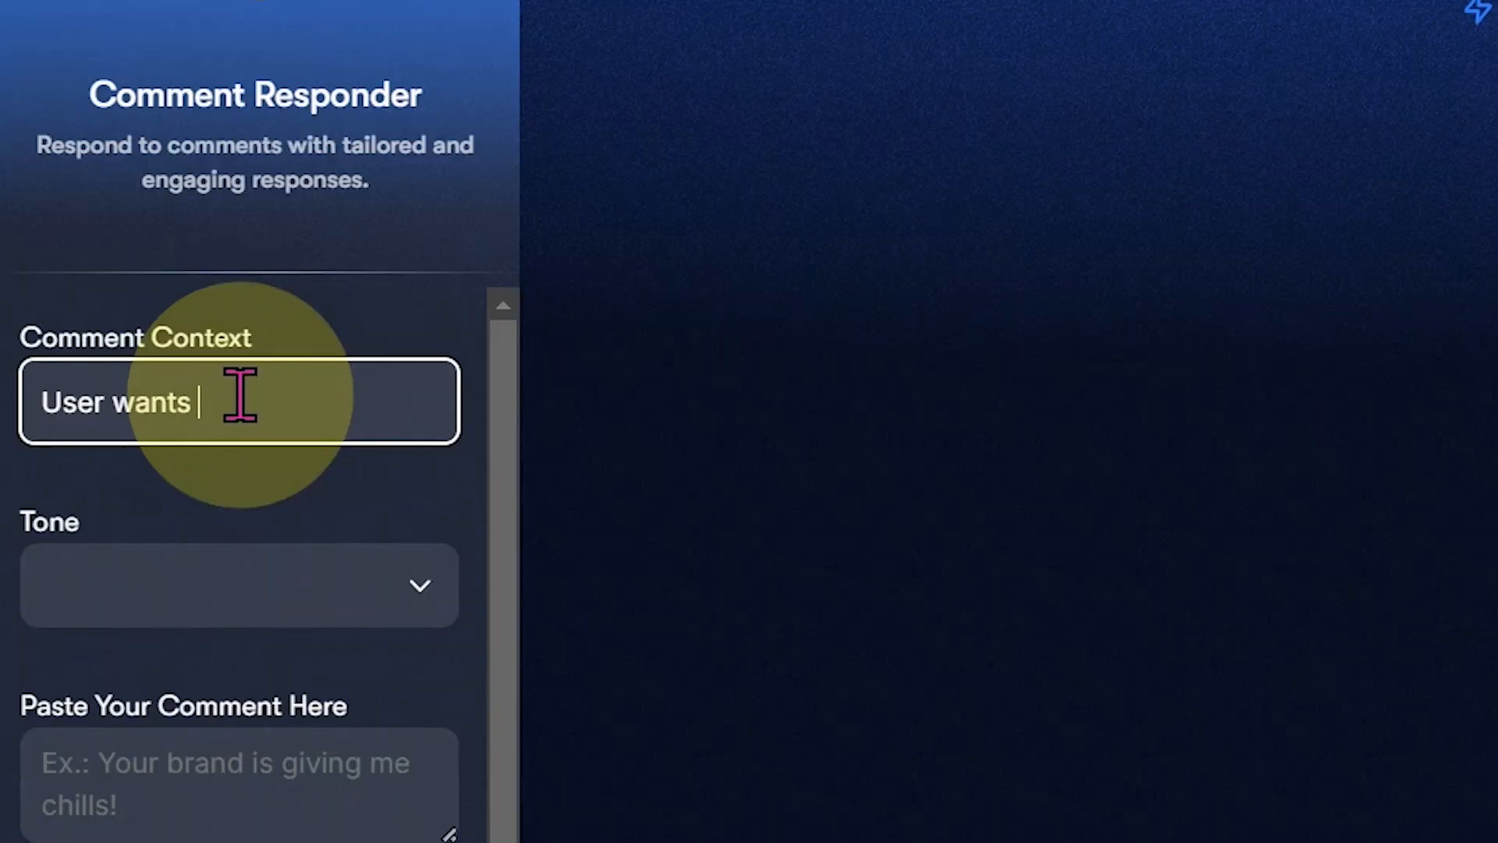
{"action": "type", "text": "more postnat"}
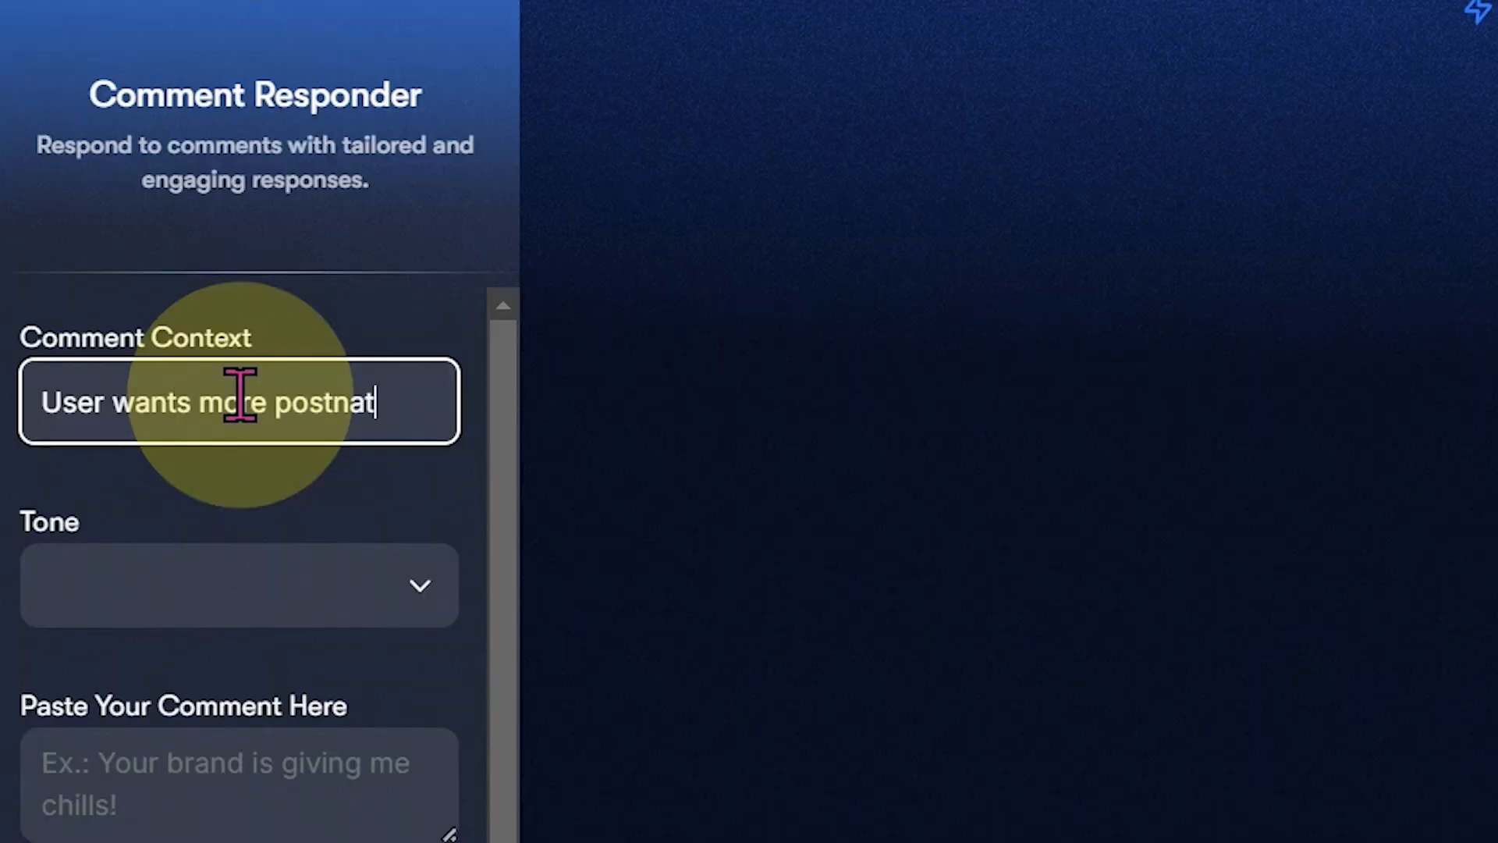
{"action": "type", "text": "al service"}
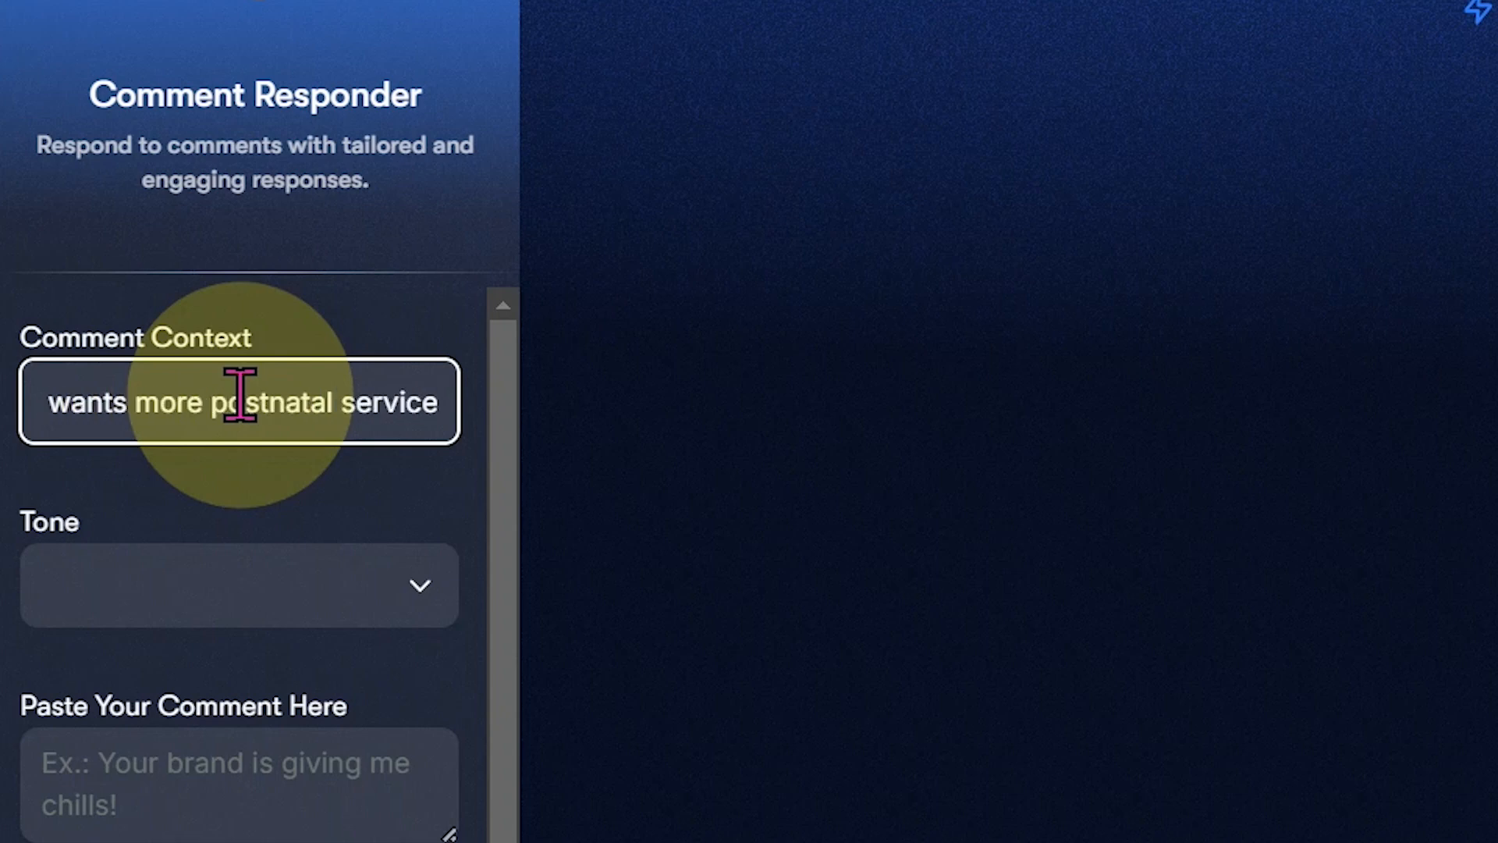
{"action": "type", "text": "s related to diet"}
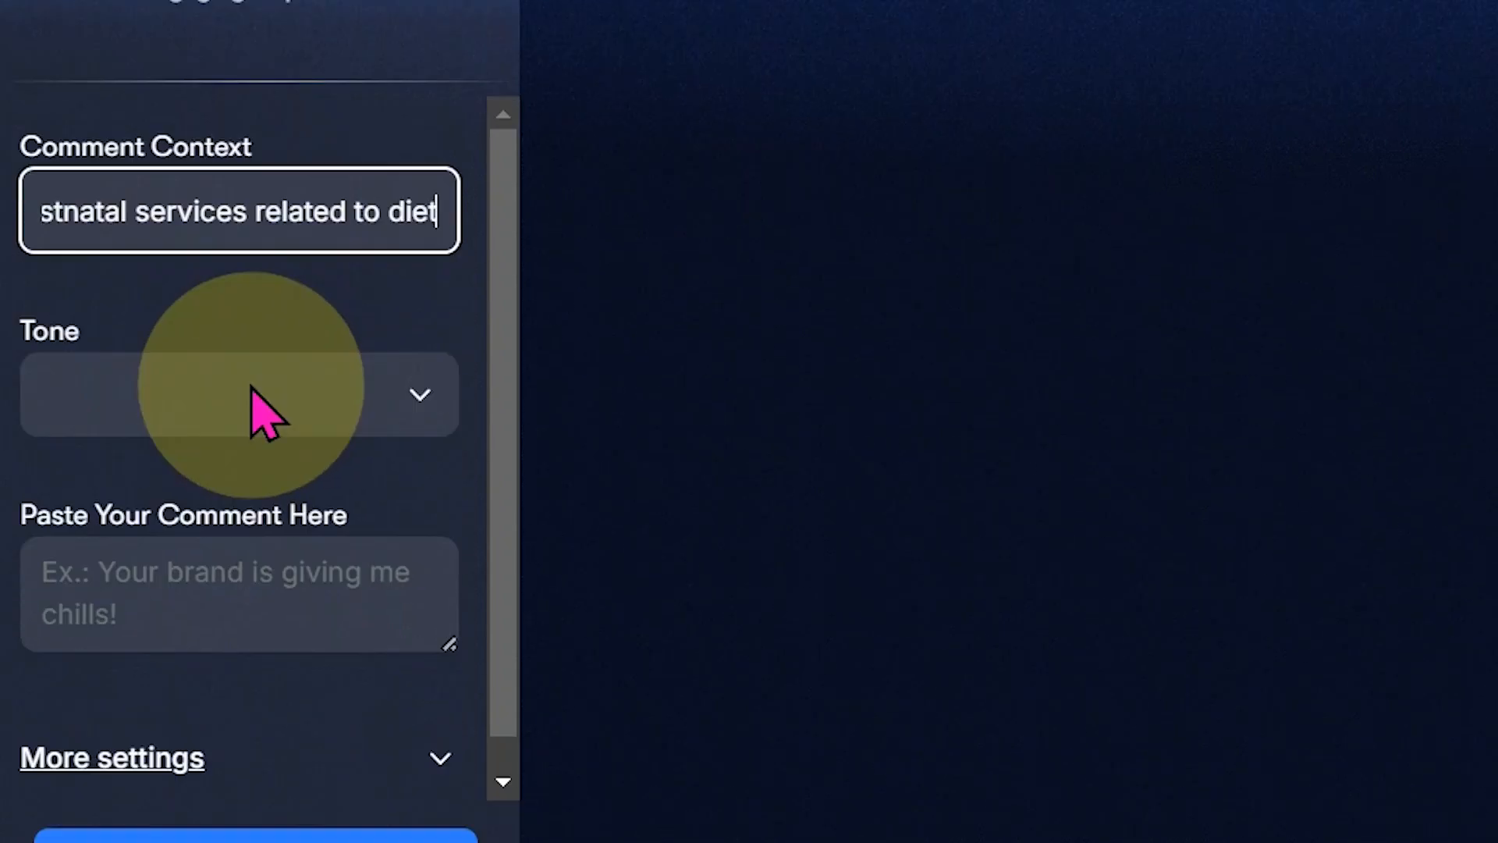
{"action": "left_click", "coordinate": [92, 610]}
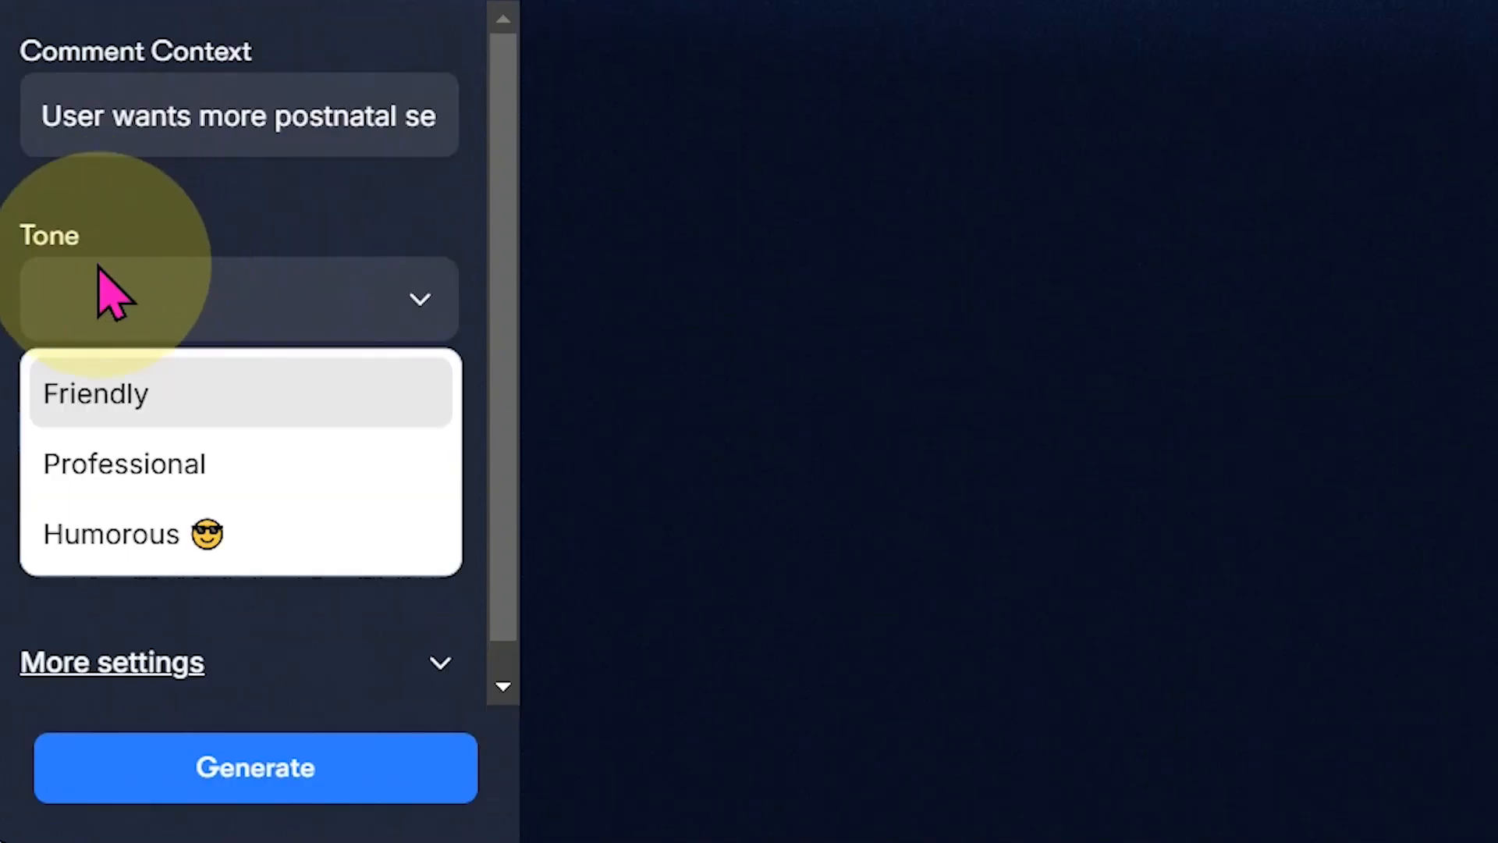
{"action": "left_click", "coordinate": [121, 546]}
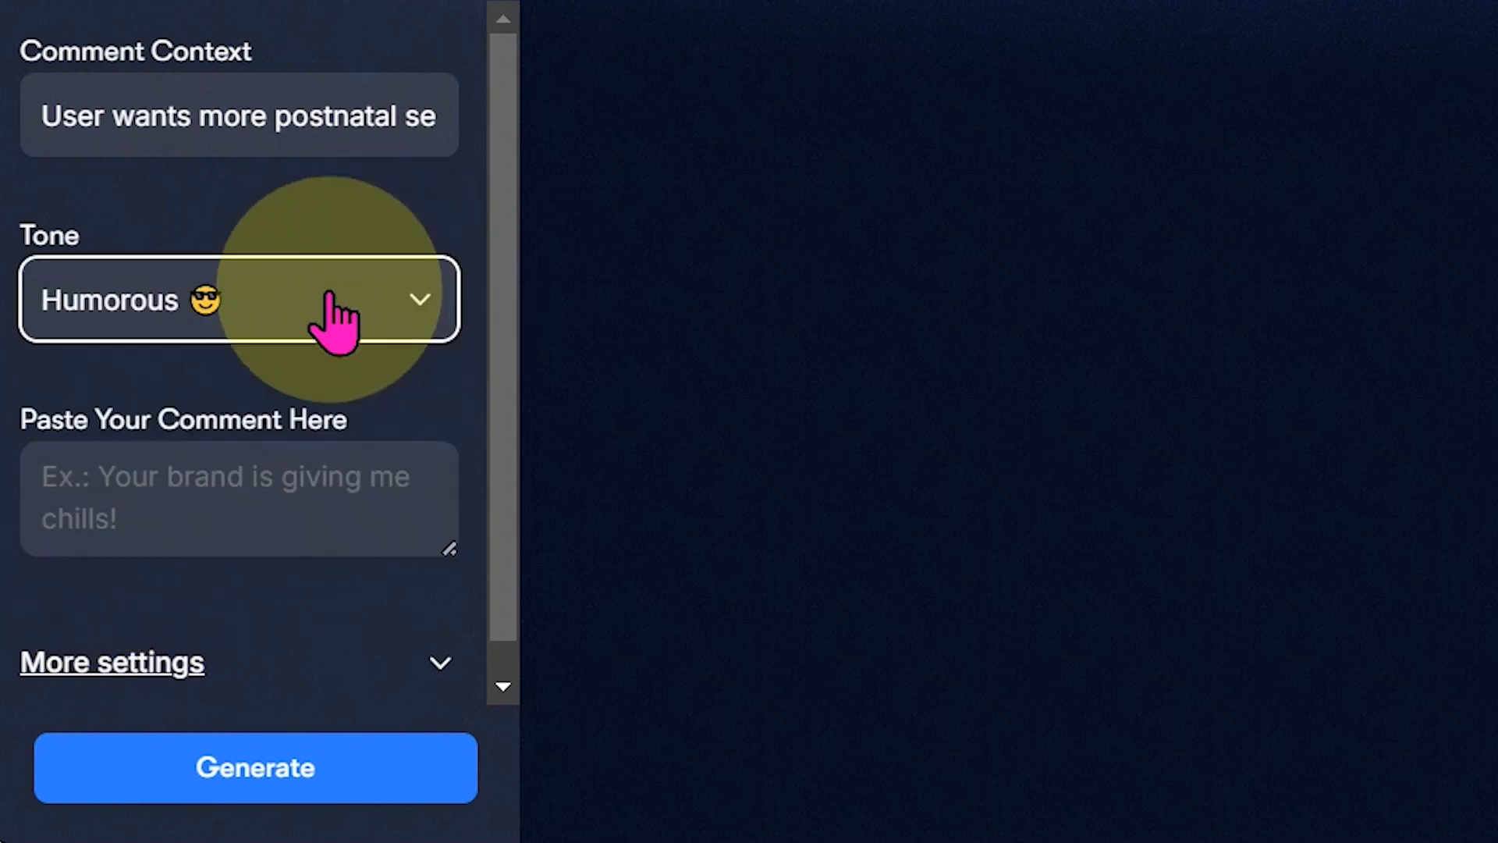
Enter the comment "Absolutely, sounds great. We will definitely implement more diet related postnatal topics in the future. Thanks for your comment.".
{"action": "scroll", "coordinate": [231, 416], "scroll_direction": "down", "scroll_amount": 1}
{"action": "left_click", "coordinate": [233, 428]}
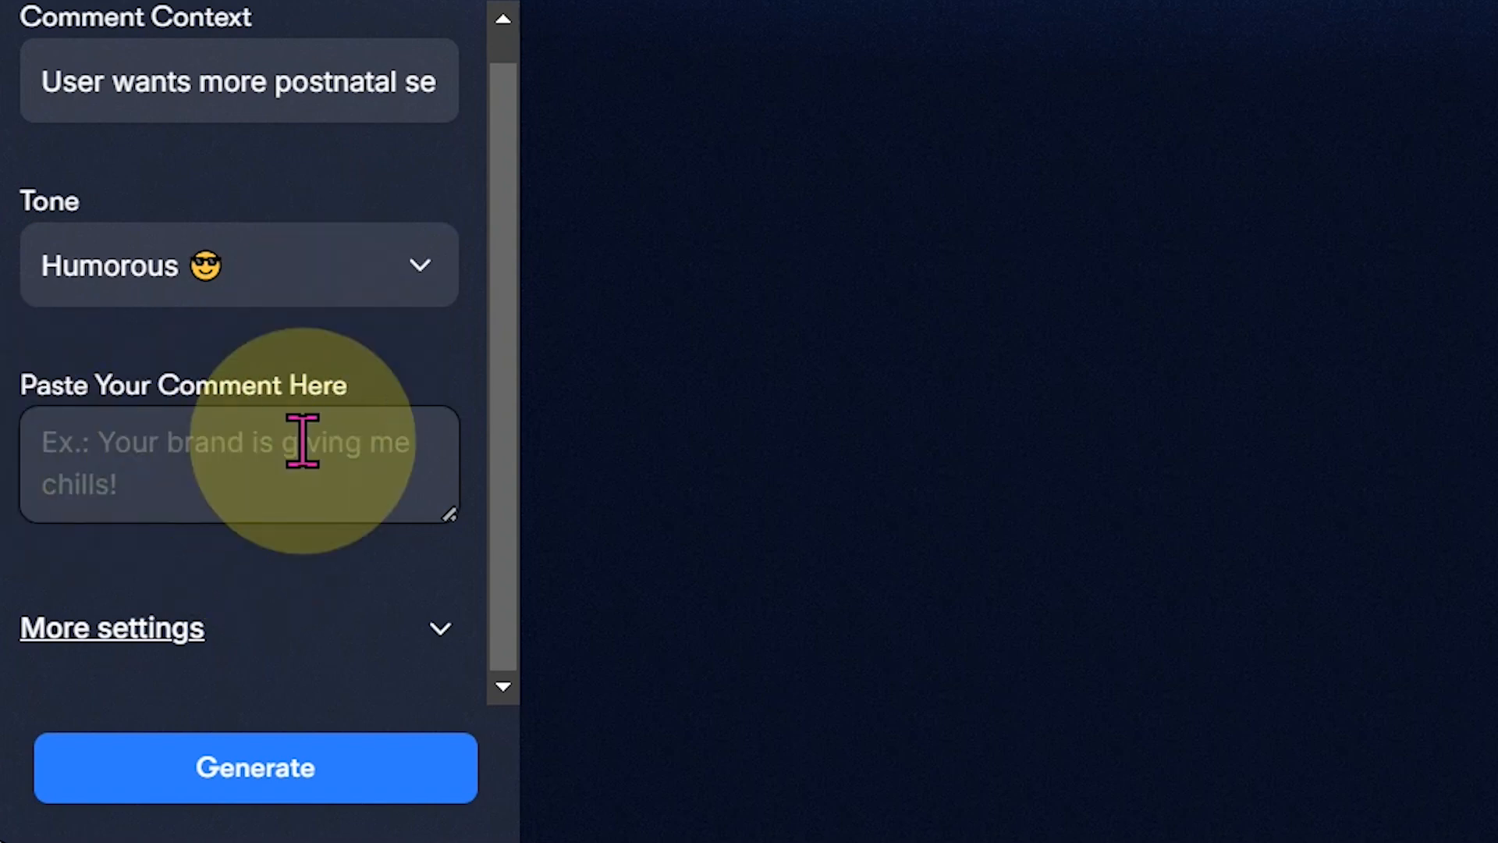
{"action": "type", "text": "Absolutely"}
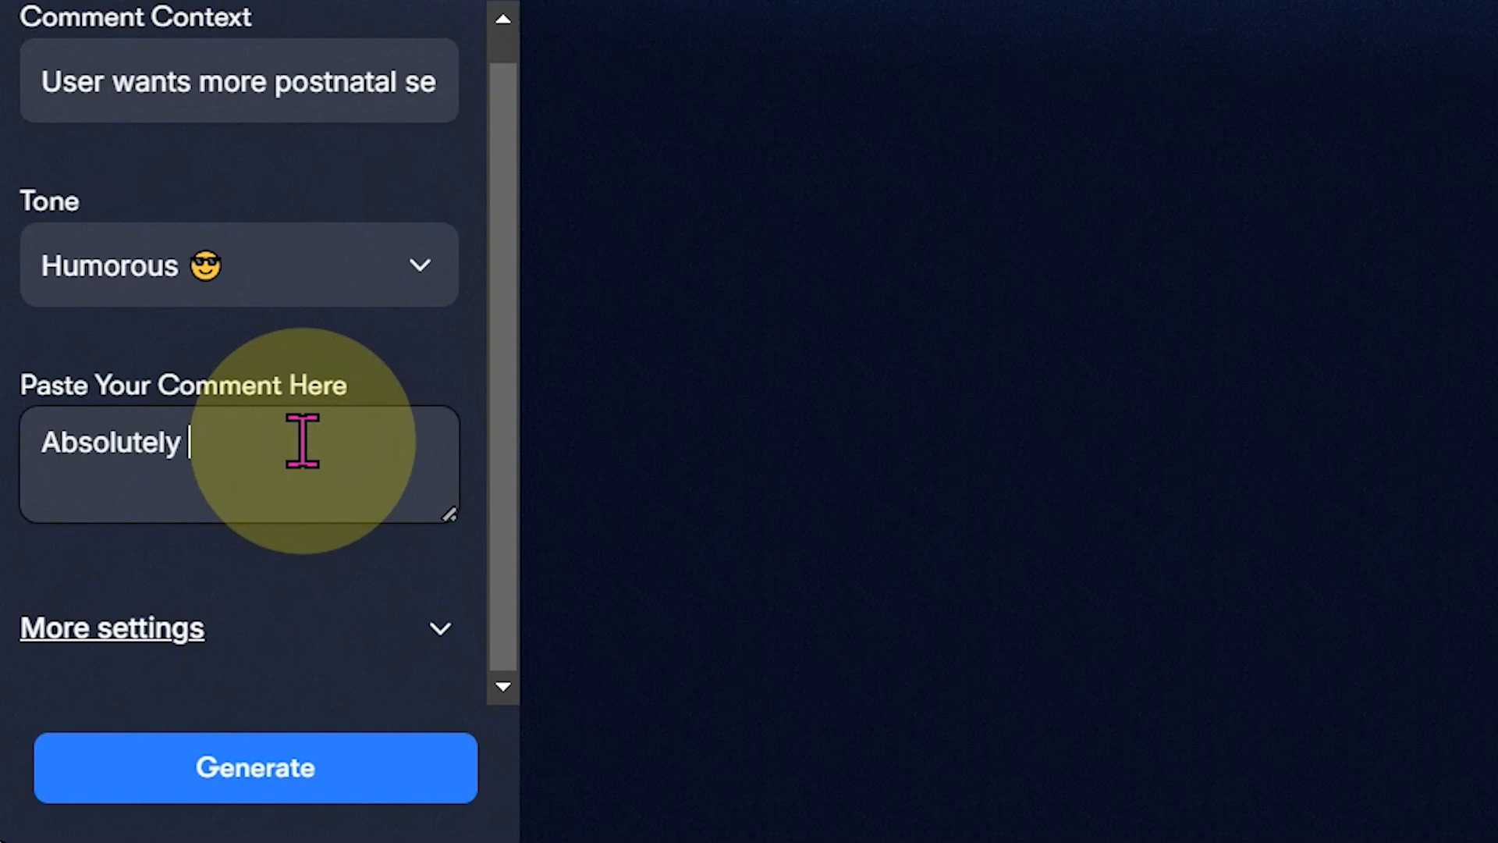
{"action": "key", "text": "BackSpace"}
{"action": "type", "text": ", su"}
{"action": "key", "text": "BackSpace"}
{"action": "type", "text": "ounds great. We will definitely implement more diet "}
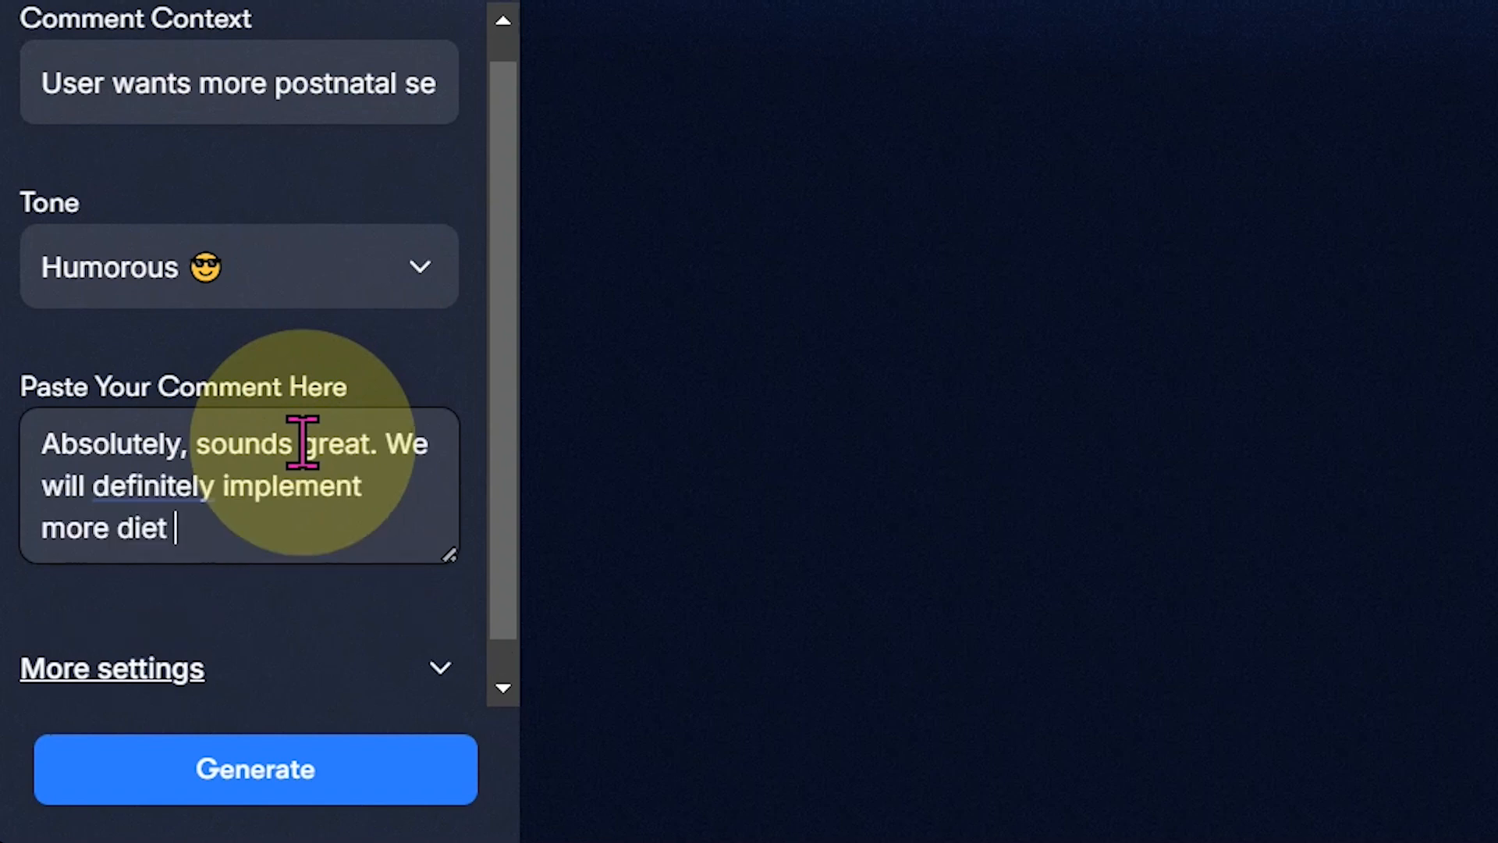
{"action": "type", "text": "related postnat"}
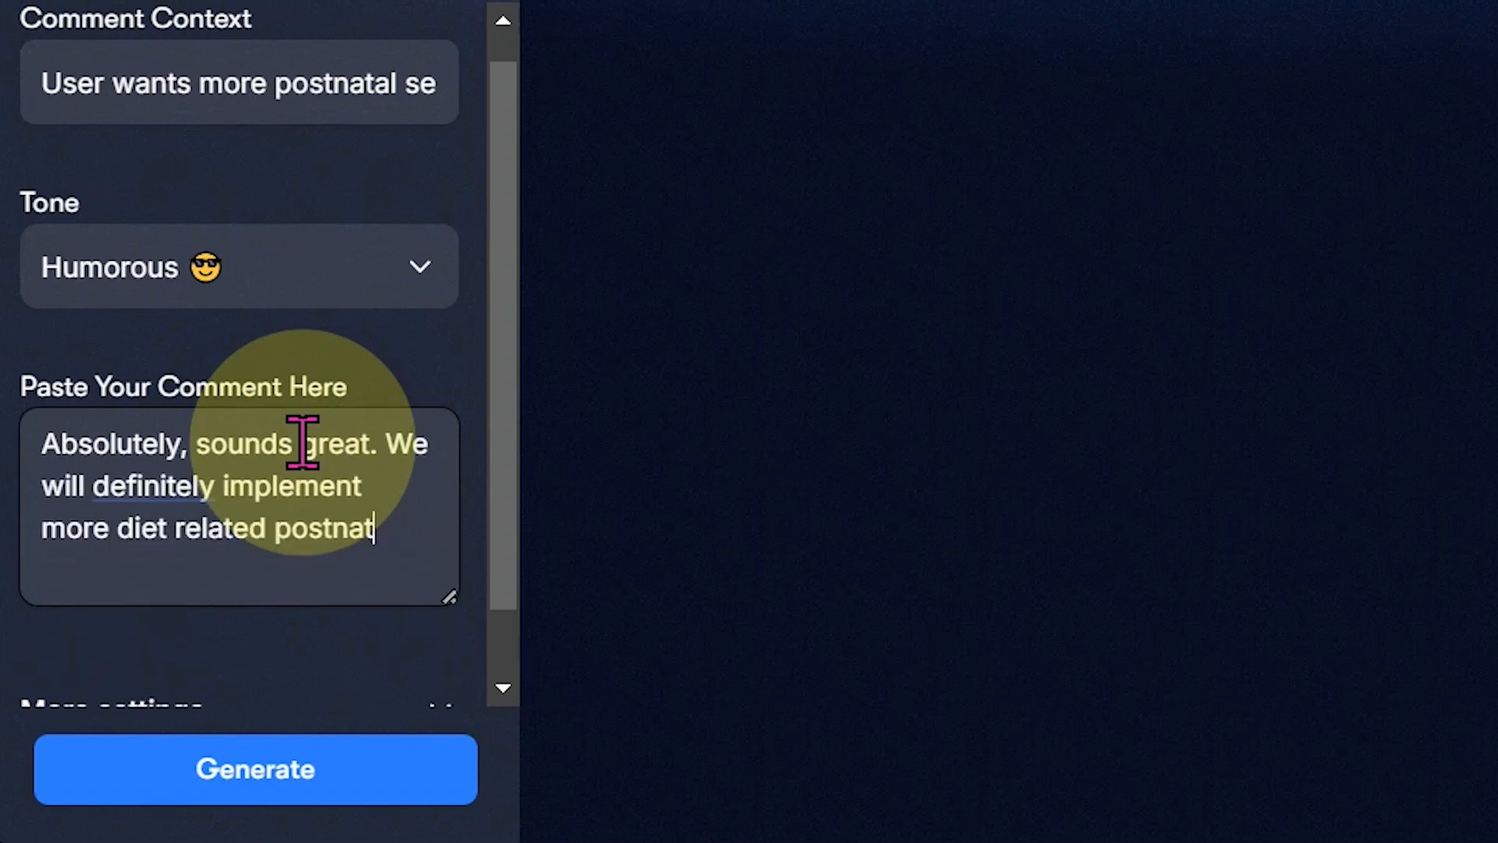
{"action": "type", "text": "a"}
{"action": "type", "text": "l topics in the f"}
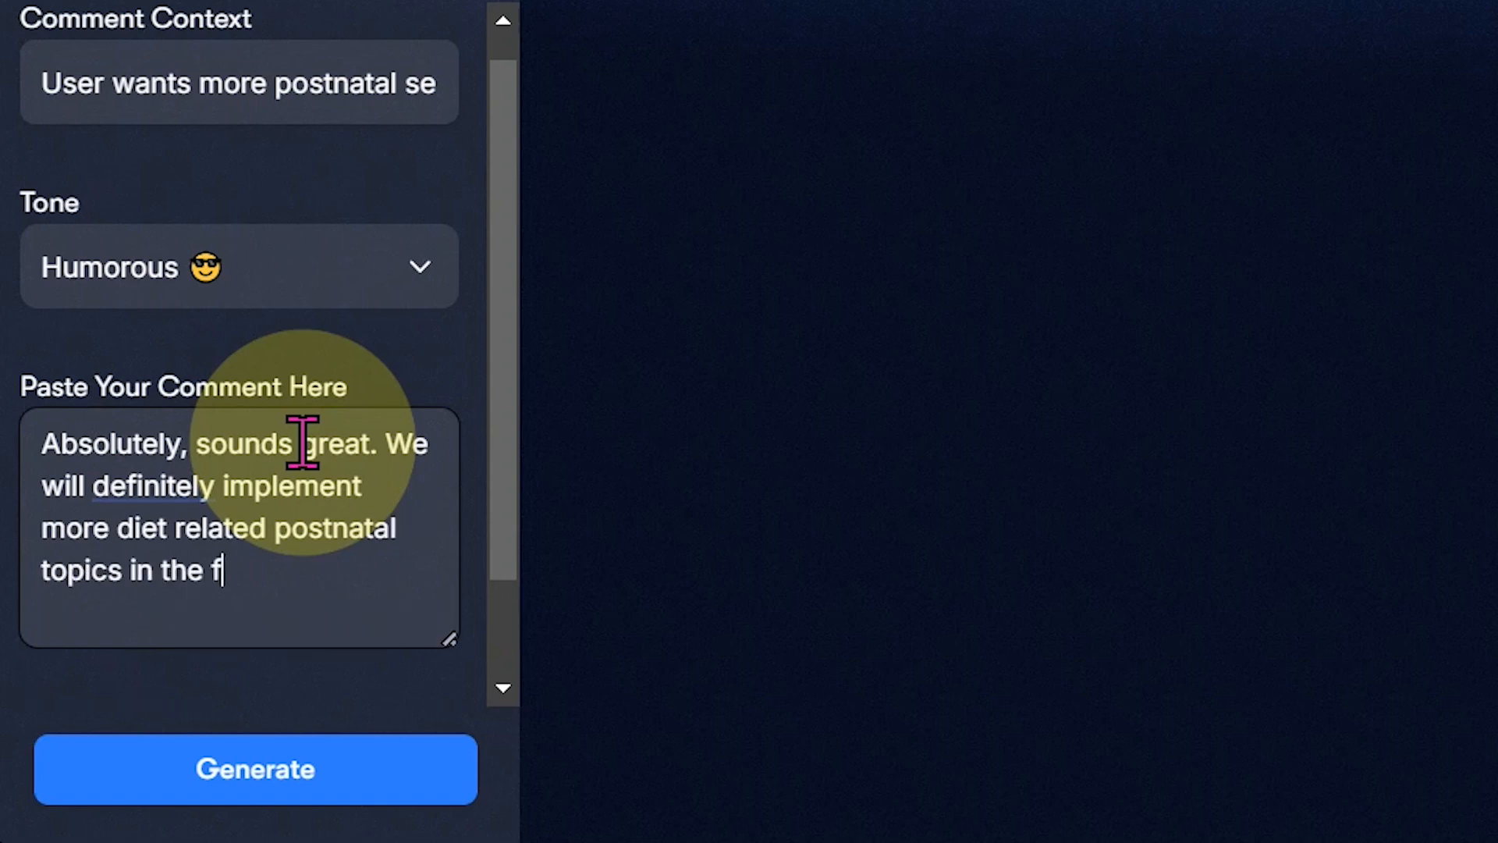
{"action": "type", "text": "uture, Thanks for your comment."}
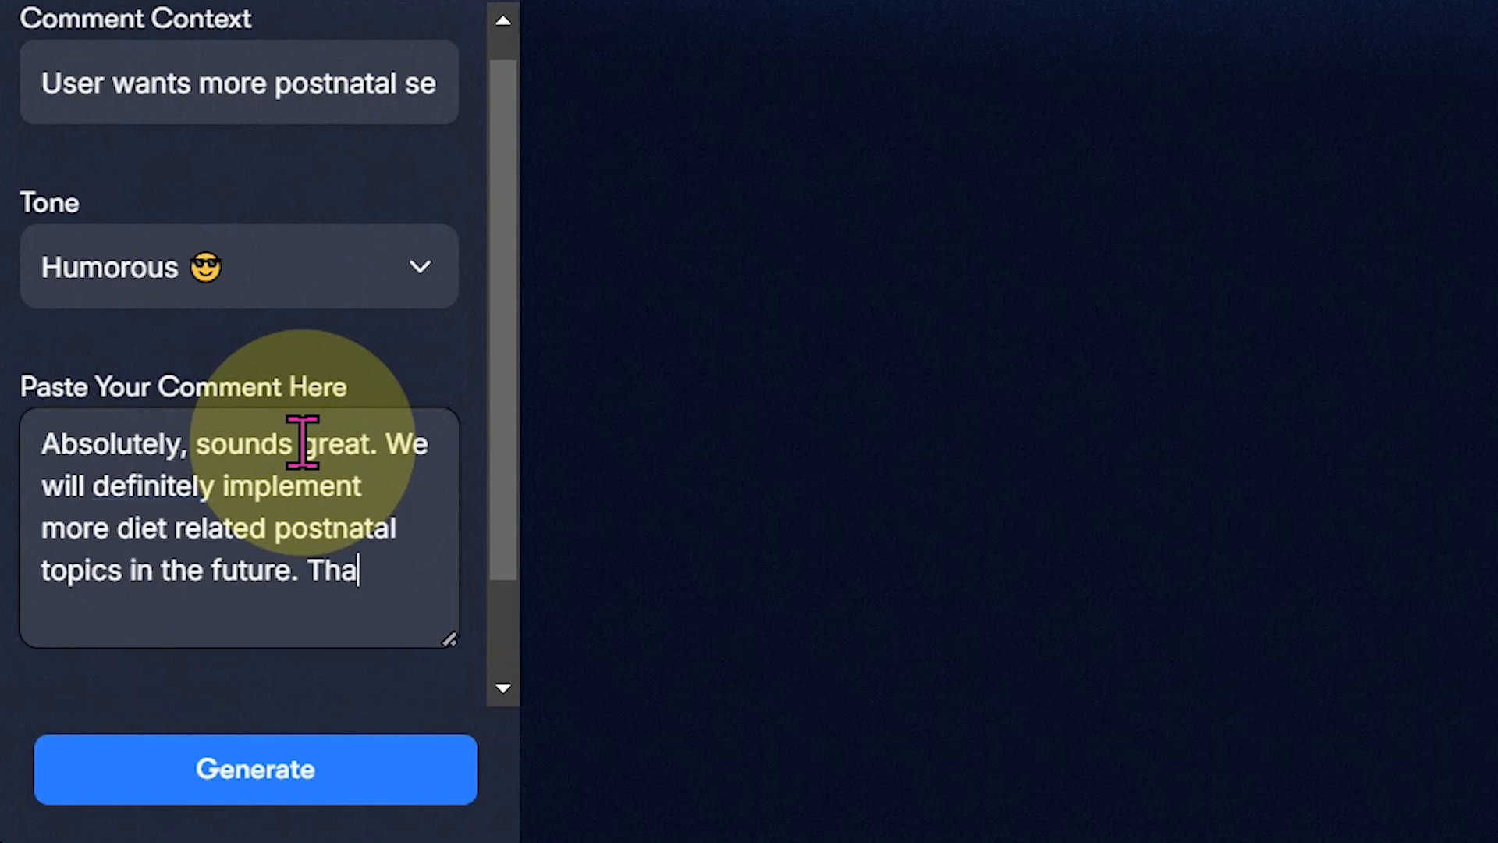
Expand the additional settings of the Comment Responder and generate the humorous reply without custom instructions.
{"action": "scroll", "coordinate": [262, 581], "scroll_direction": "down", "scroll_amount": 2}
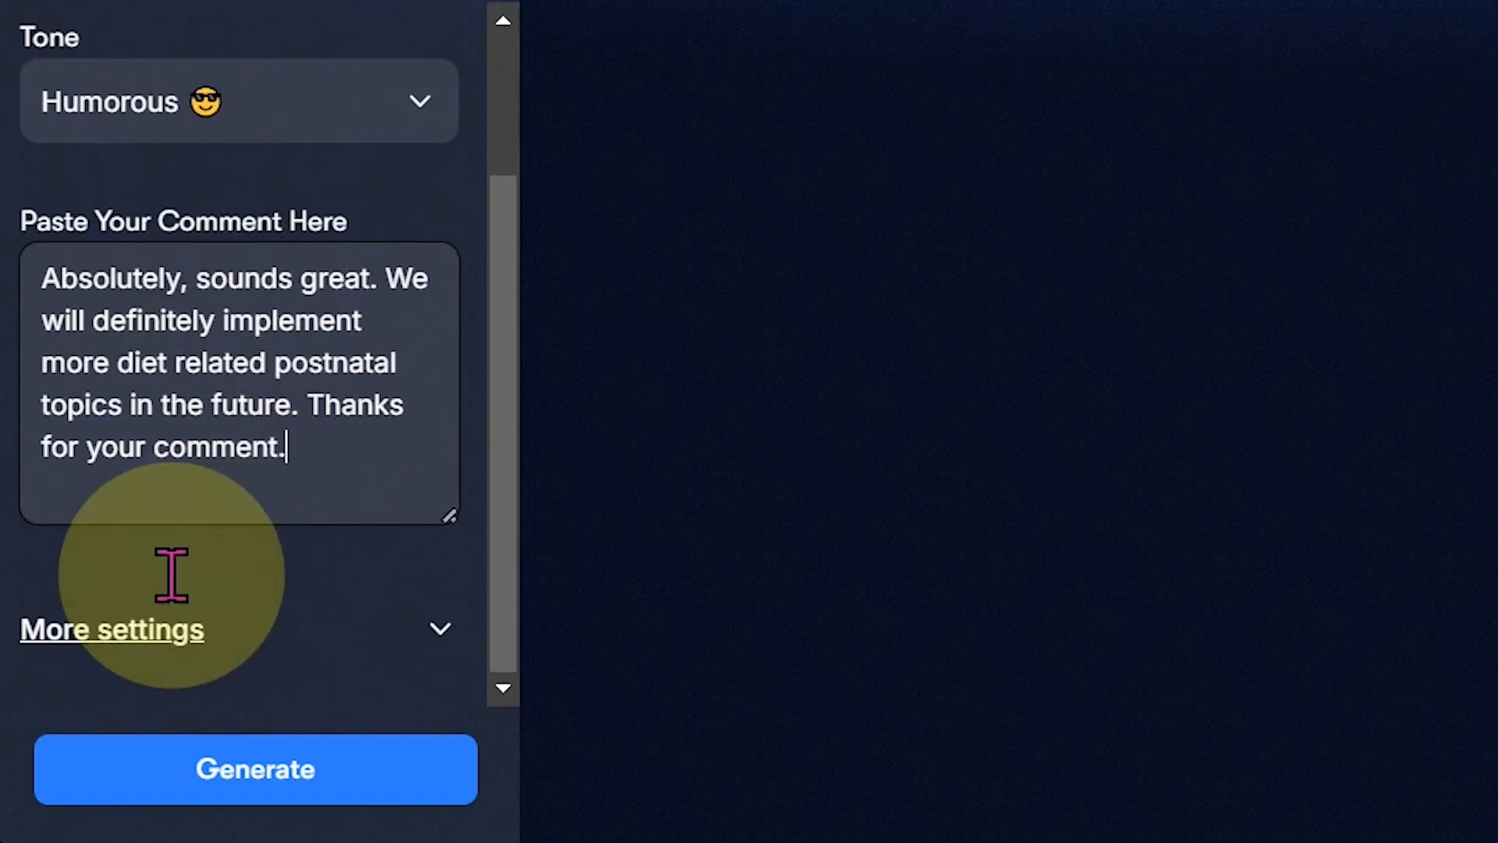
{"action": "left_click", "coordinate": [156, 624]}
{"action": "scroll", "coordinate": [160, 230], "scroll_direction": "down", "scroll_amount": 2}
{"action": "left_click", "coordinate": [252, 780]}
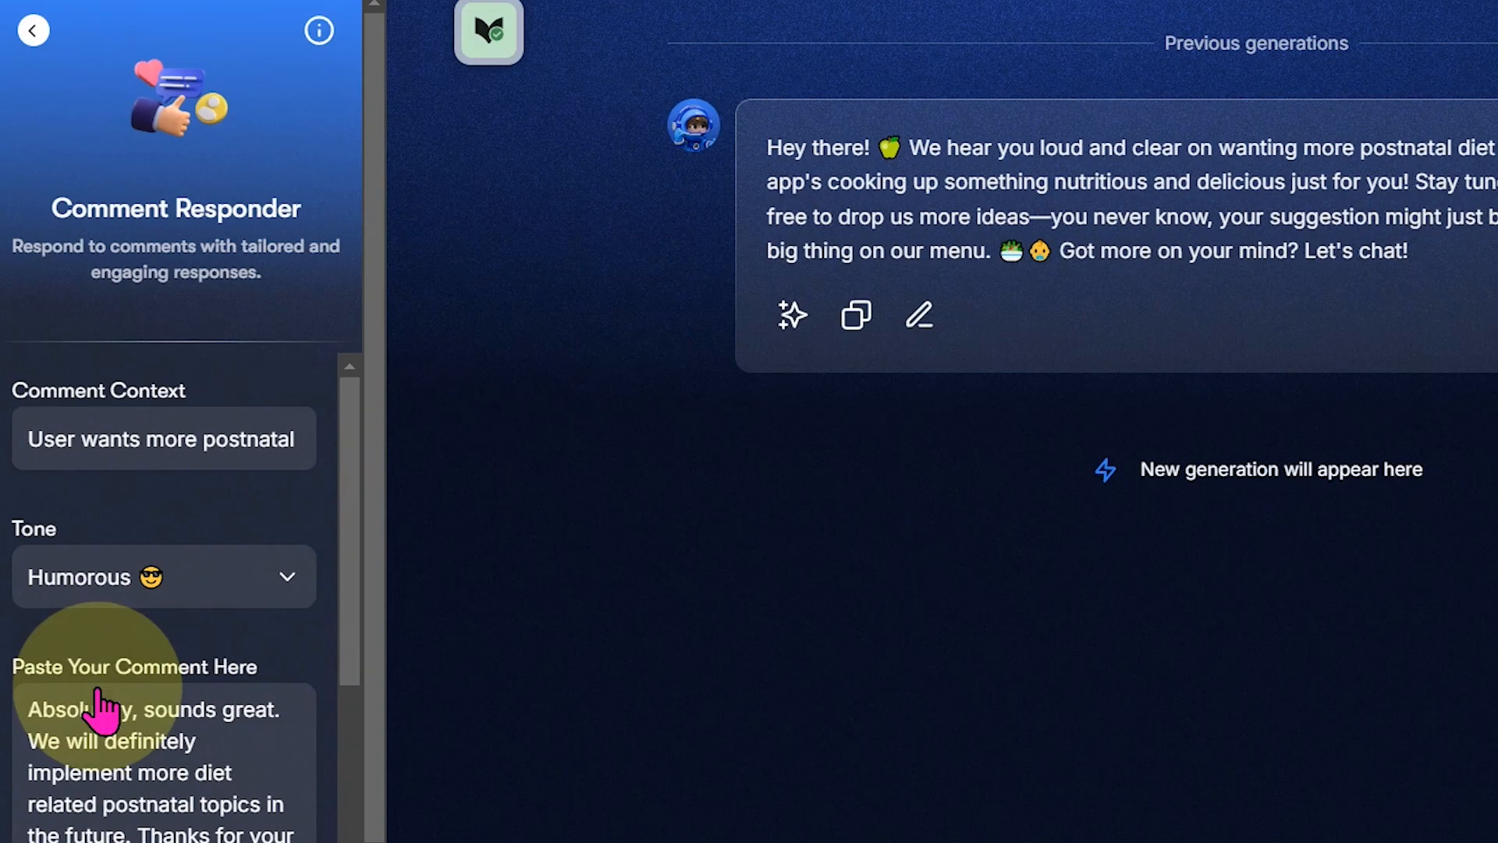
Generate two more replies to the same comment, one in a Professional tone and one in a Friendly tone.
{"action": "left_click", "coordinate": [156, 576]}
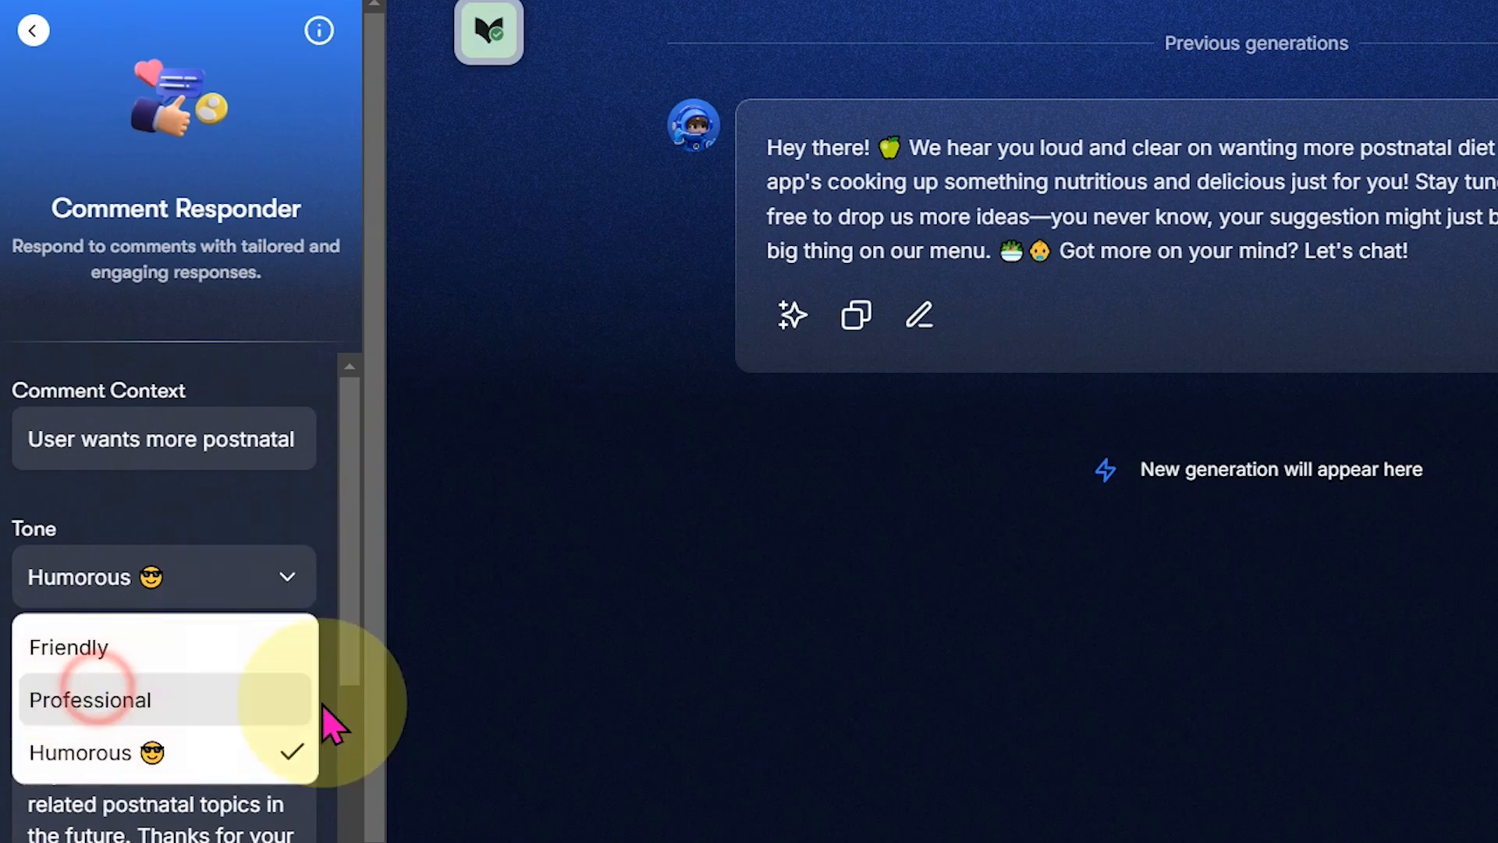
{"action": "left_click", "coordinate": [164, 700]}
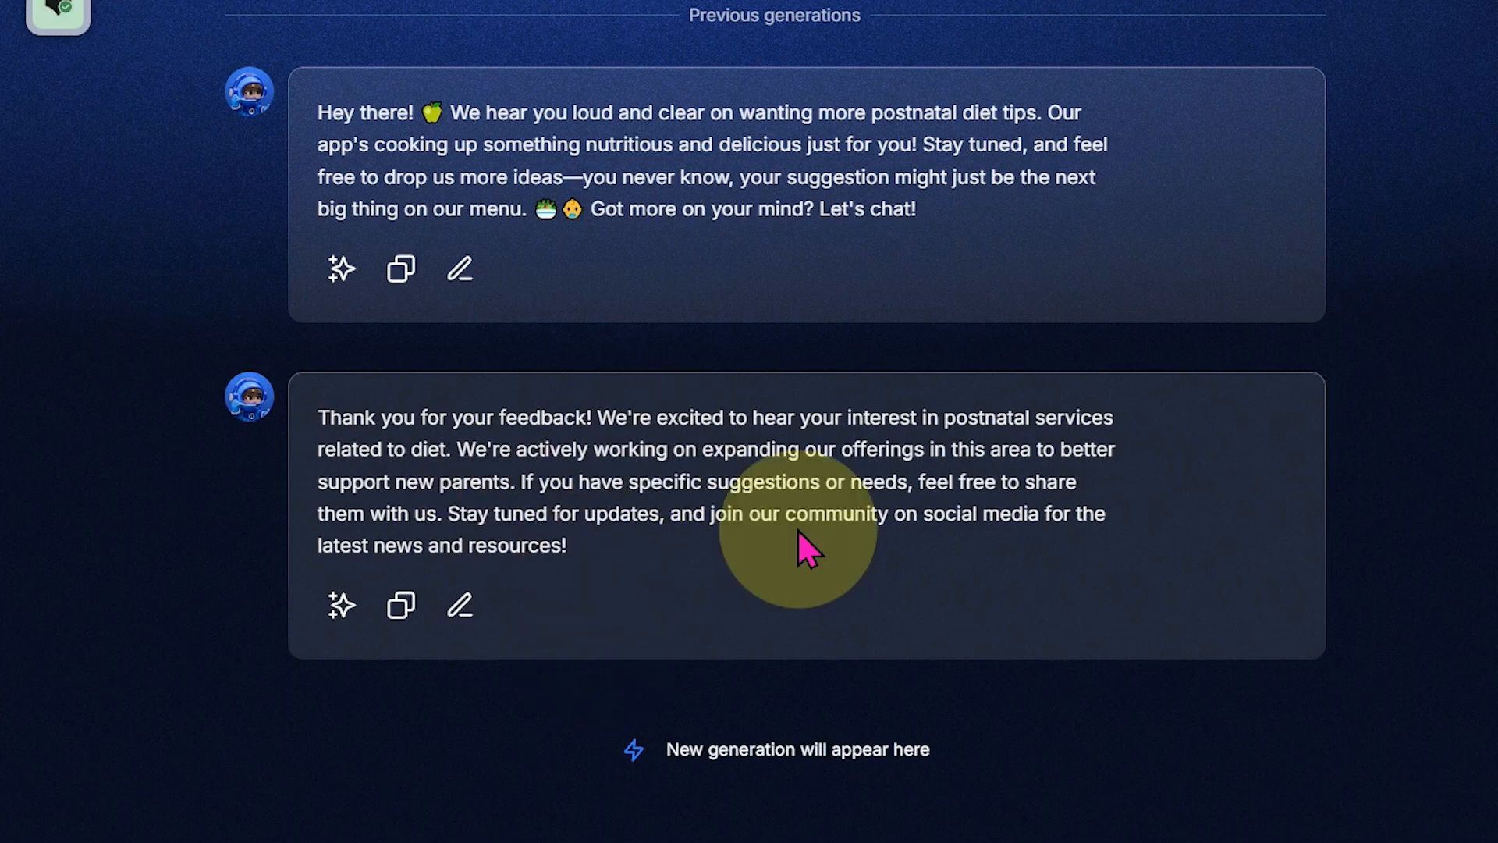
{"action": "left_click", "coordinate": [164, 513]}
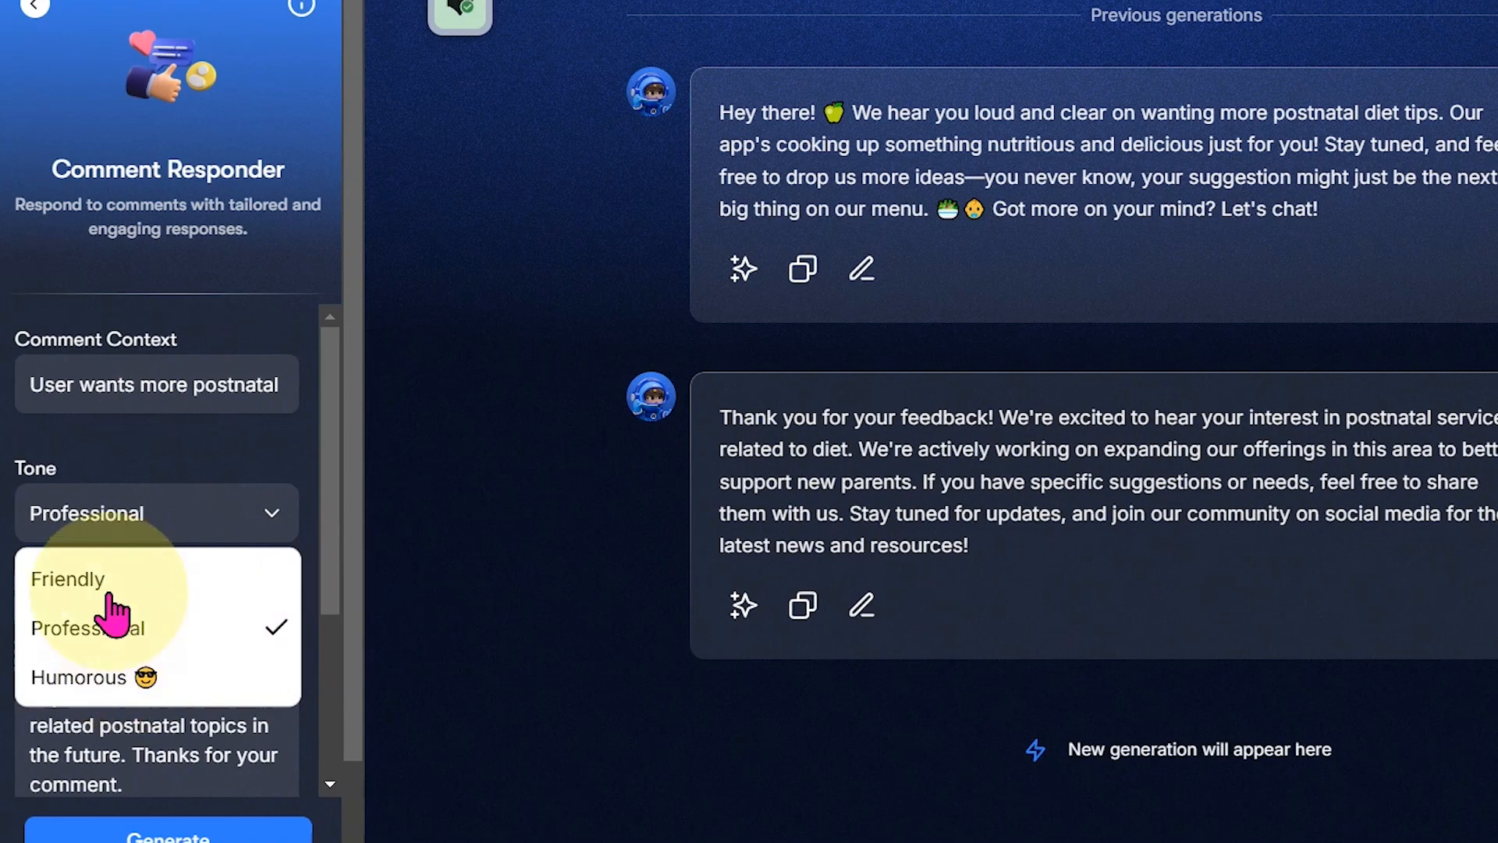
{"action": "left_click", "coordinate": [110, 578]}
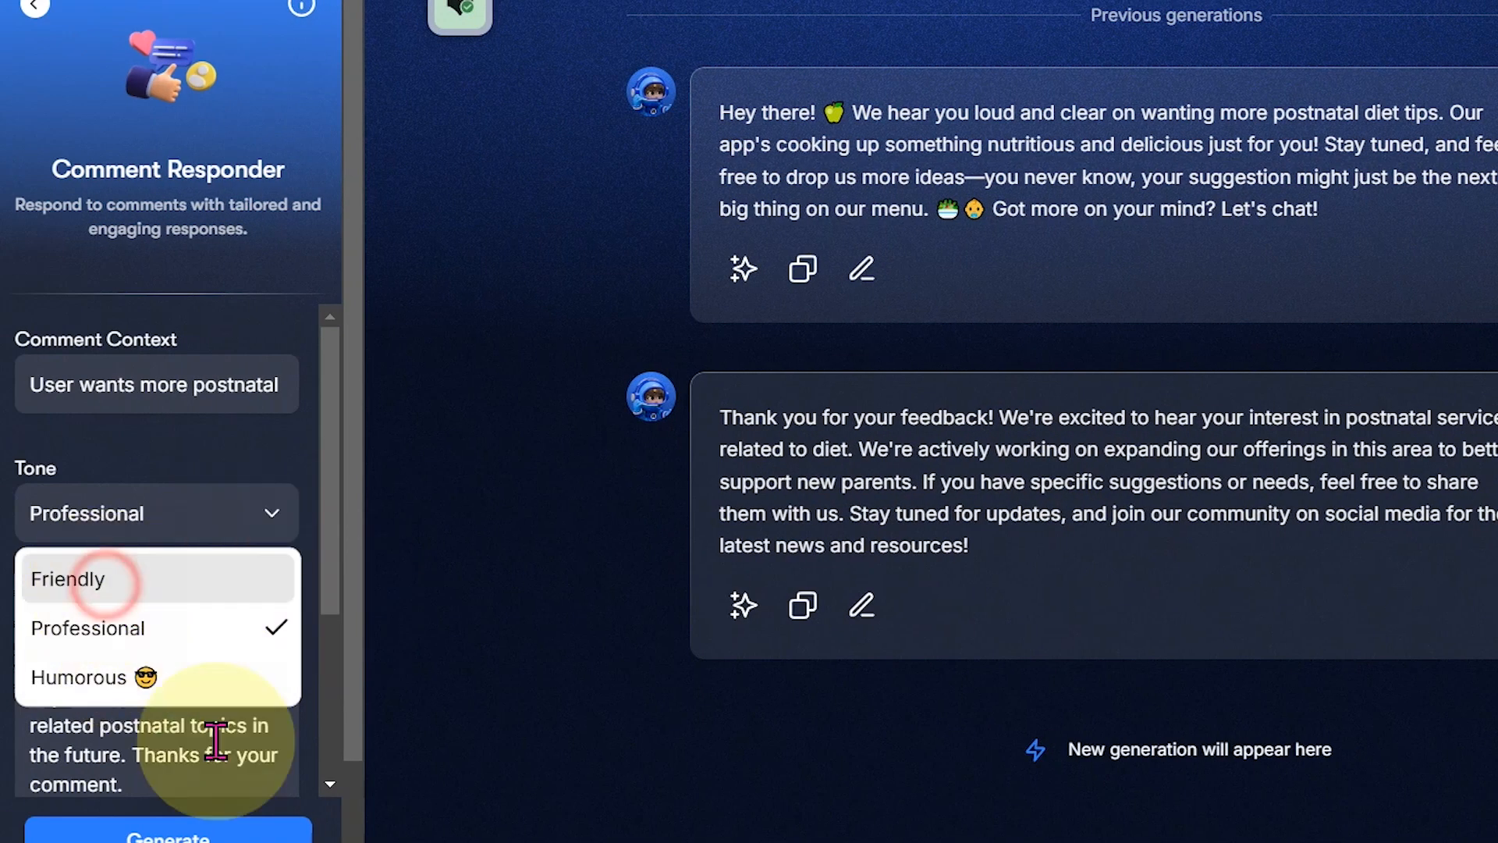
{"action": "scroll", "coordinate": [156, 780], "scroll_direction": "down", "scroll_amount": 3}
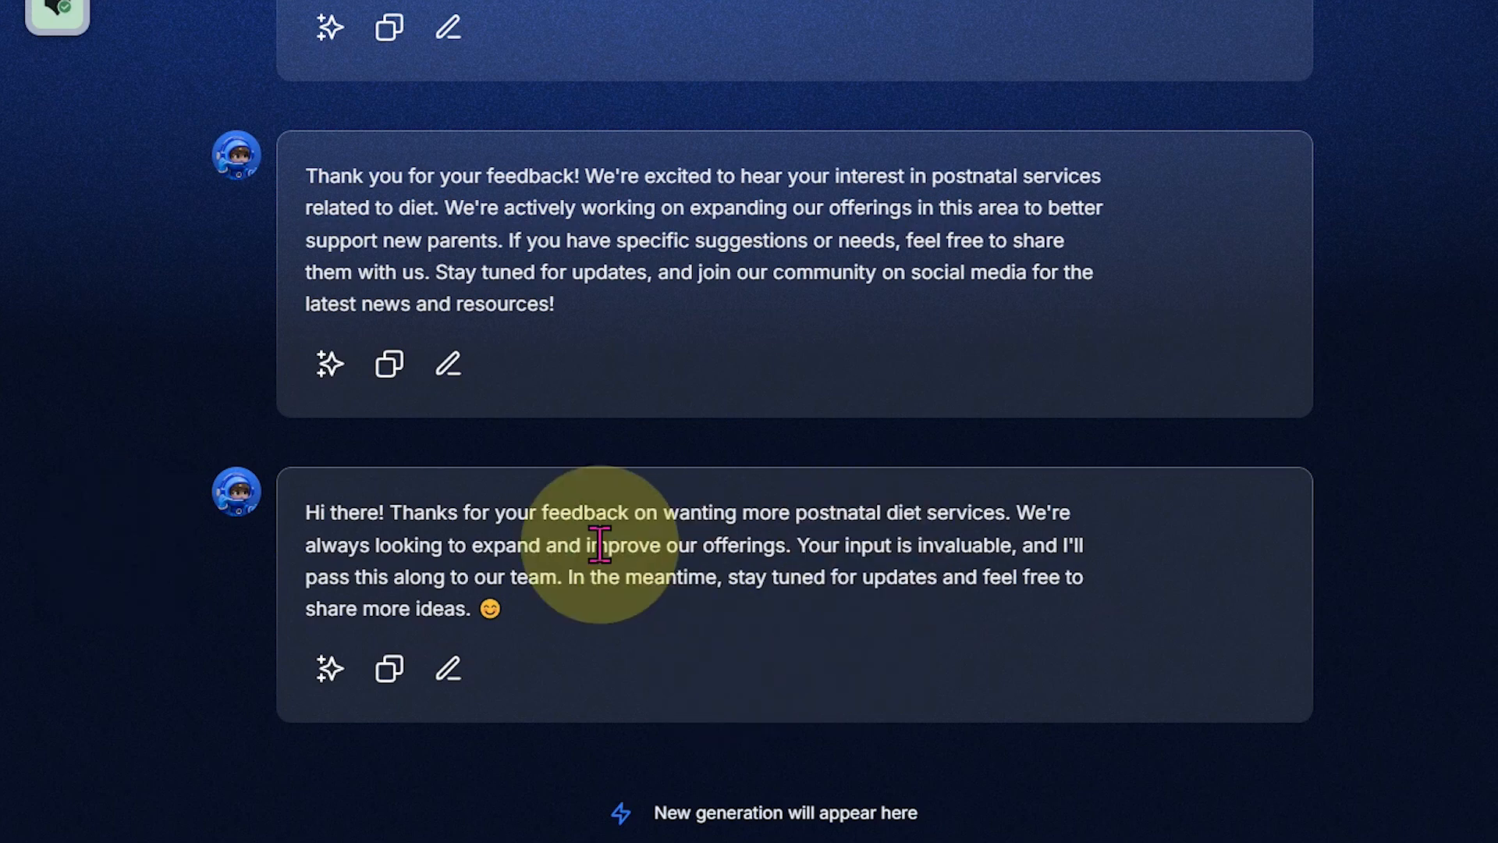
Compare the humorous, professional and friendly comment replies in the list of previous generations.
{"action": "scroll", "coordinate": [627, 492], "scroll_direction": "up", "scroll_amount": 3}
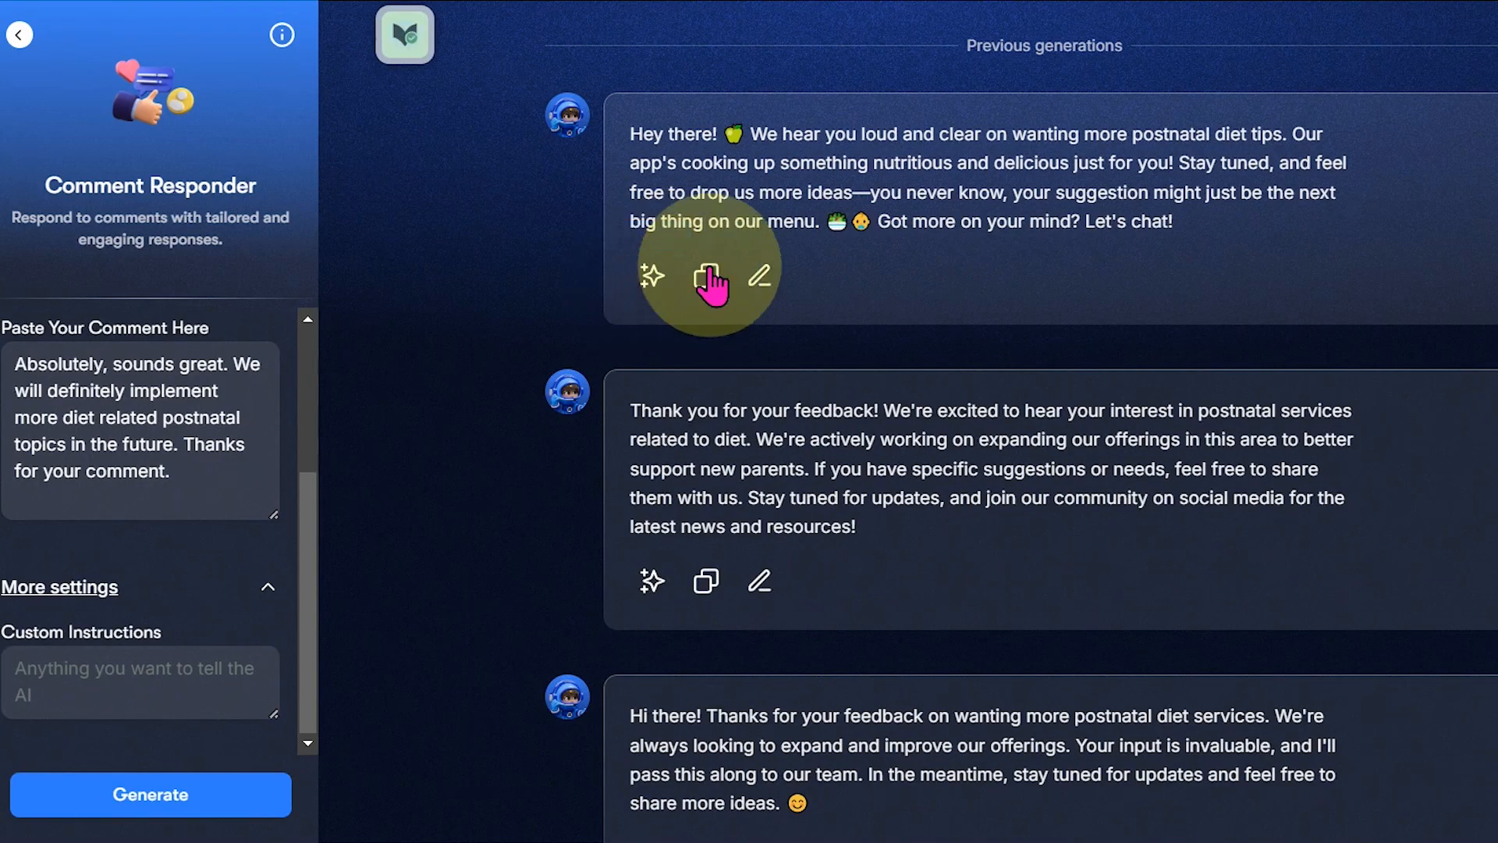
{"action": "scroll", "coordinate": [635, 307], "scroll_direction": "down", "scroll_amount": 3}
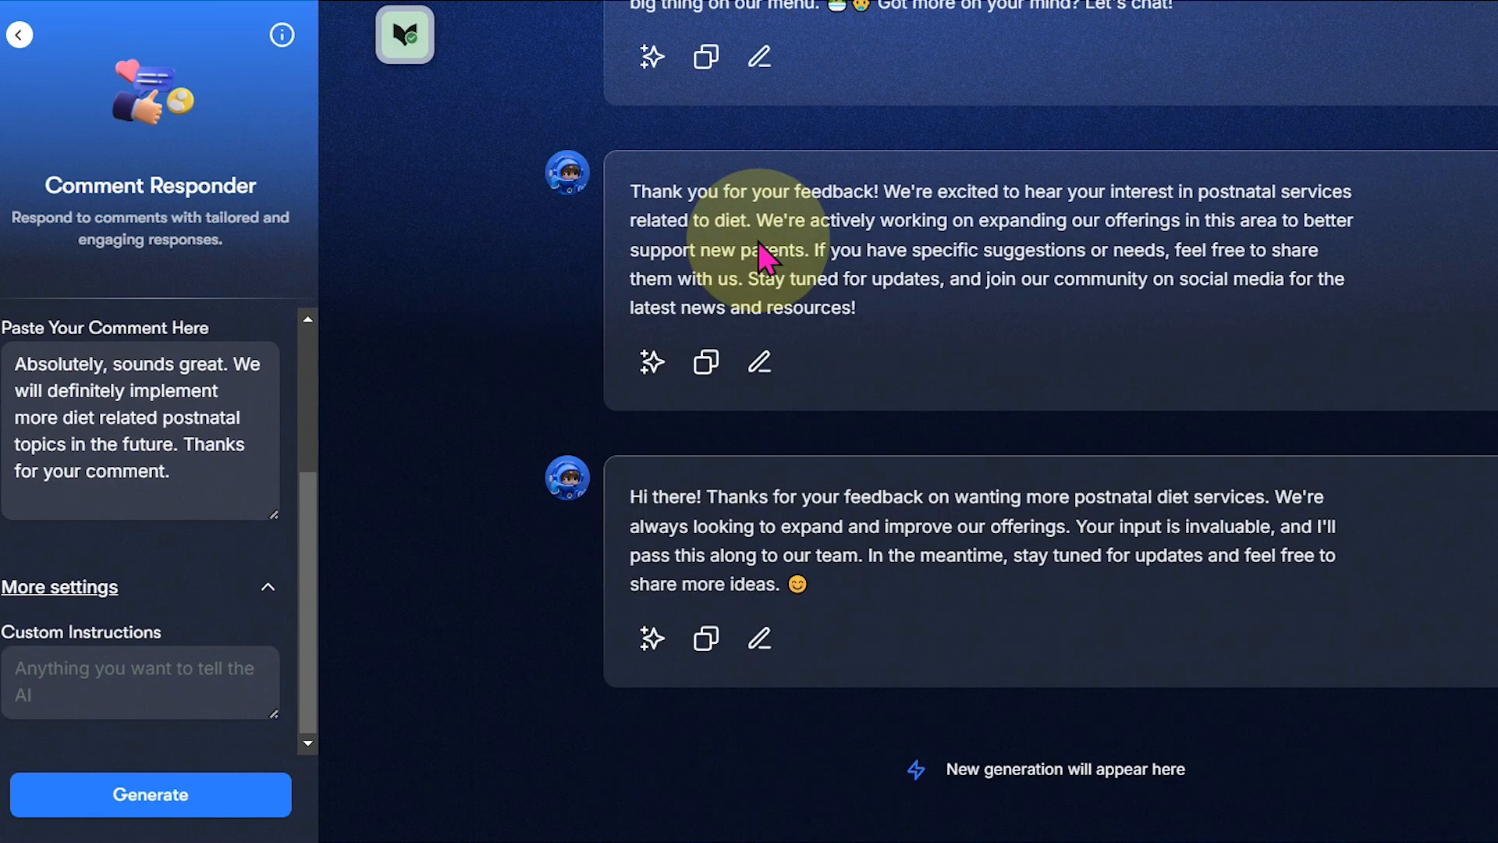
{"action": "scroll", "coordinate": [762, 250], "scroll_direction": "up", "scroll_amount": 3}
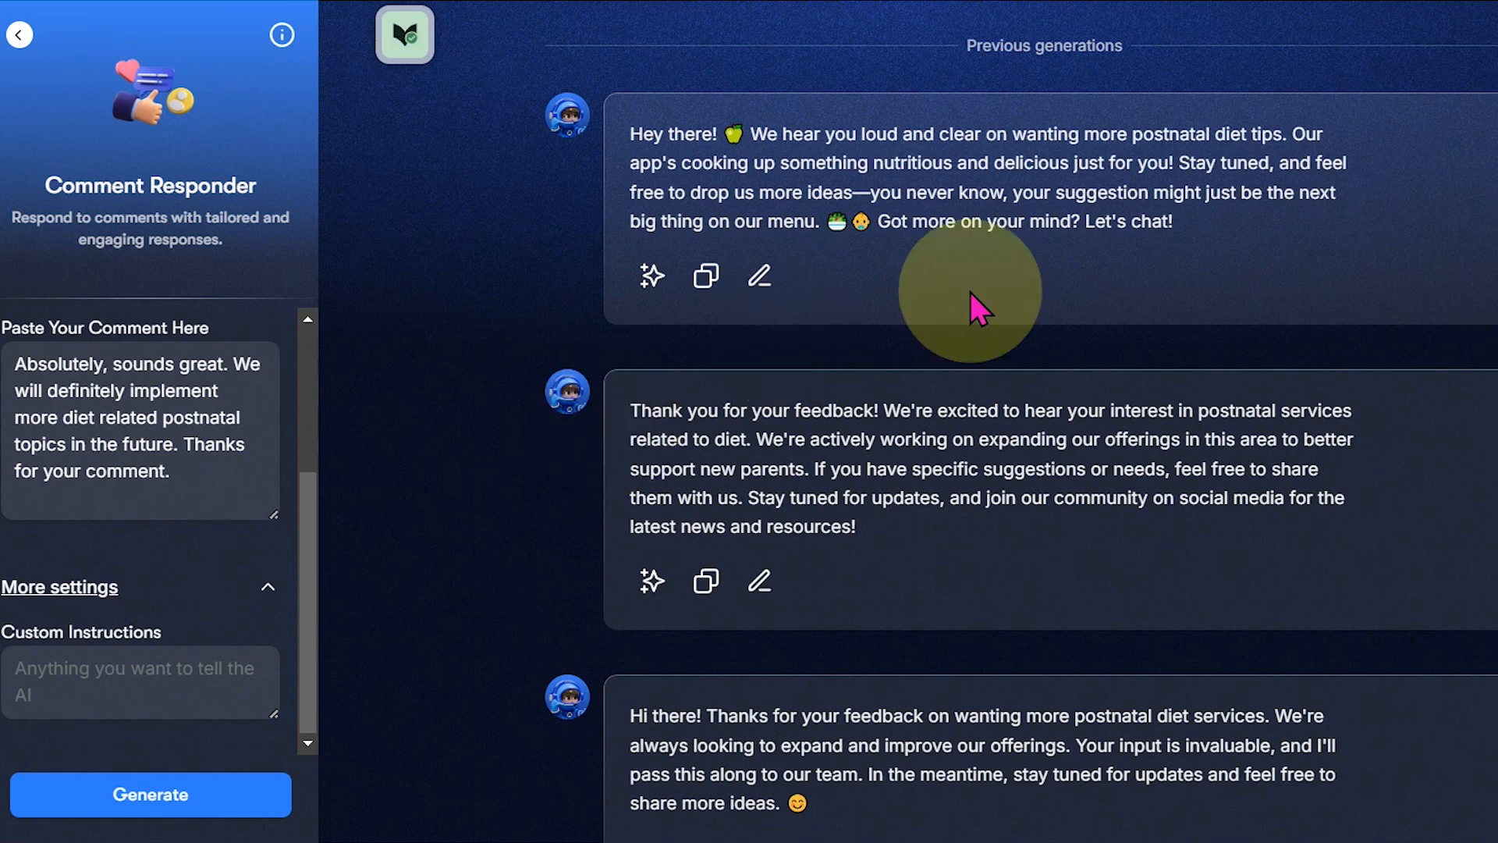
{"action": "scroll", "coordinate": [125, 63], "scroll_direction": "up", "scroll_amount": 1}
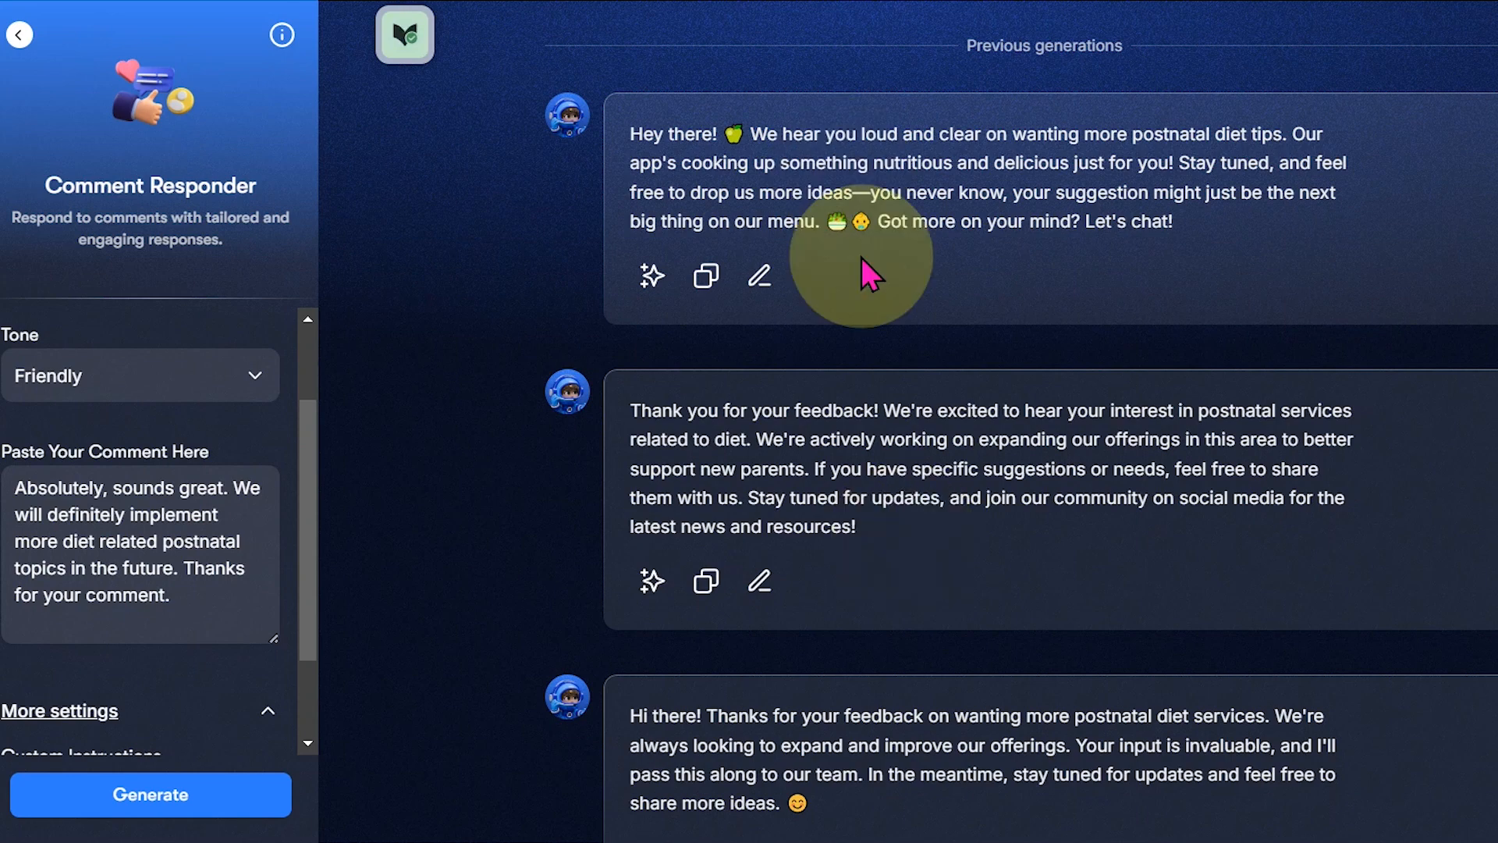
{"action": "scroll", "coordinate": [861, 257], "scroll_direction": "down", "scroll_amount": 3}
{"action": "scroll", "coordinate": [841, 345], "scroll_direction": "up", "scroll_amount": 3}
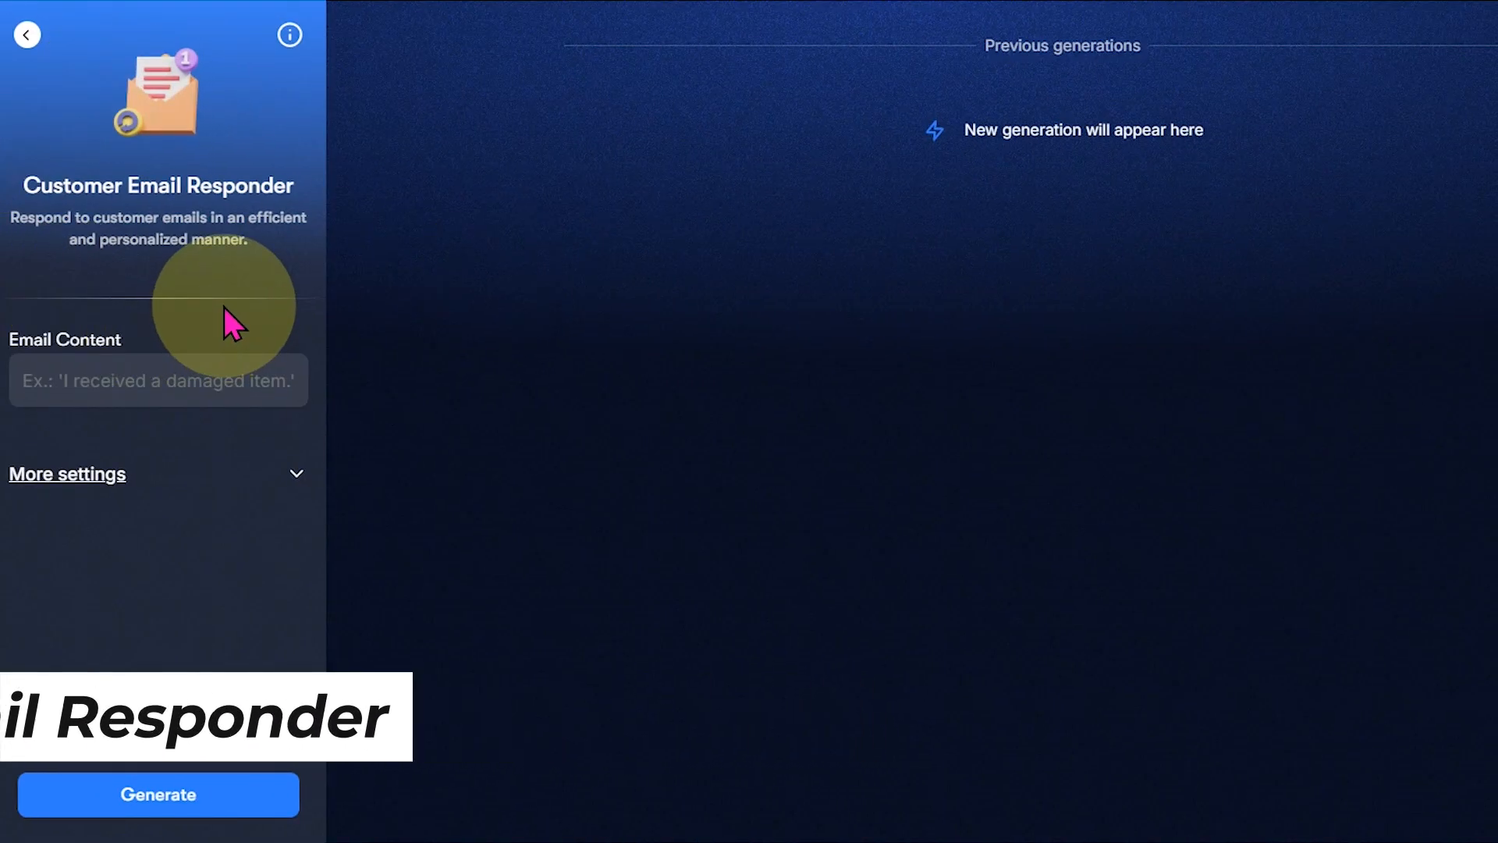
In the Customer Email Responder, enter a customer's email asking for help with the downloaded app, closing with "kind regards" and the sender's name.
{"action": "left_click", "coordinate": [207, 388]}
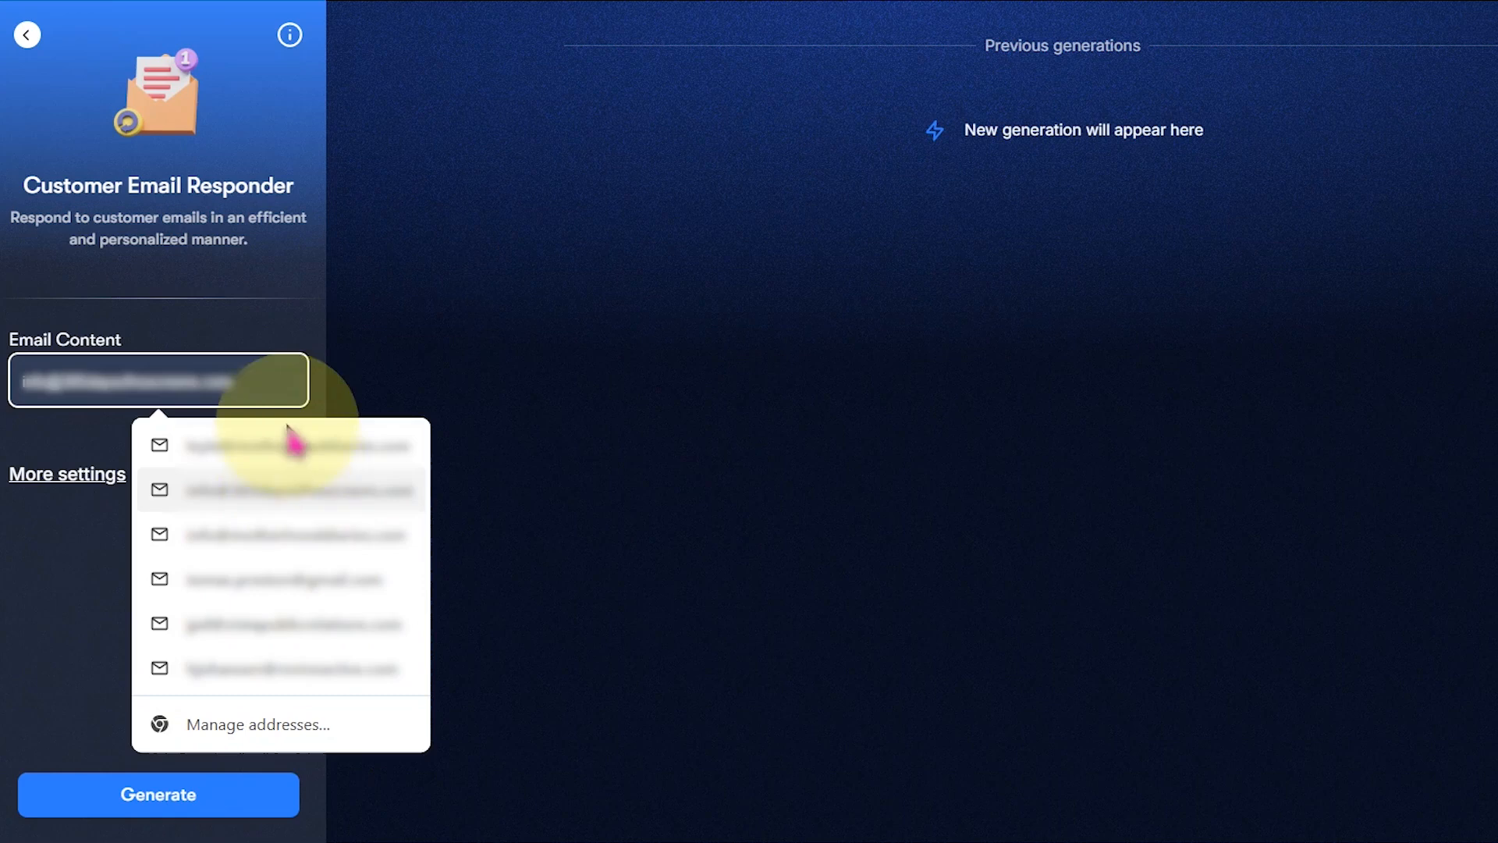
{"action": "type", "text": "Dear Leyla"}
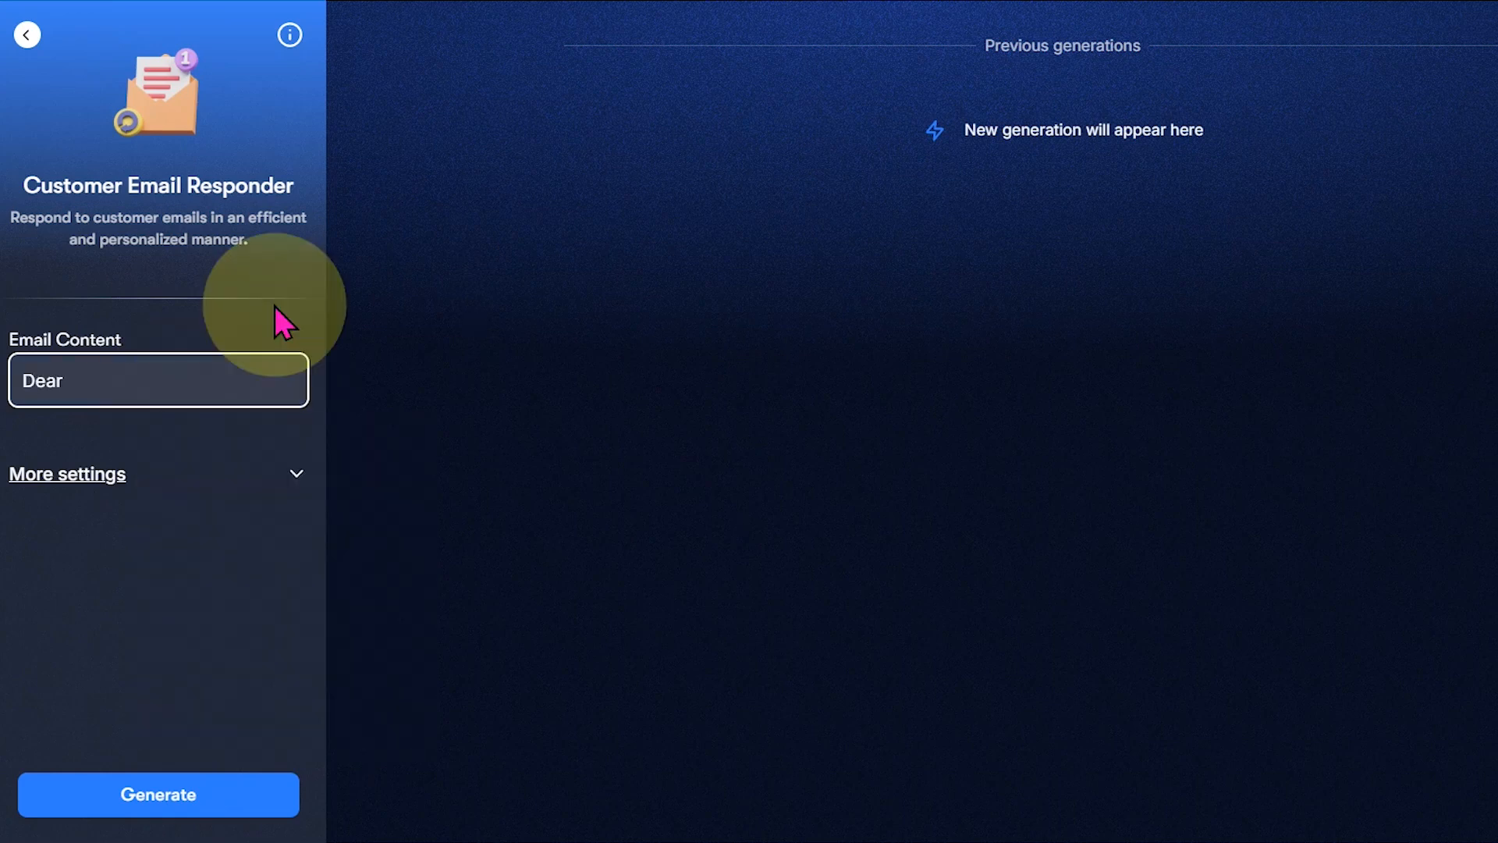
{"action": "type", "text": ", I"}
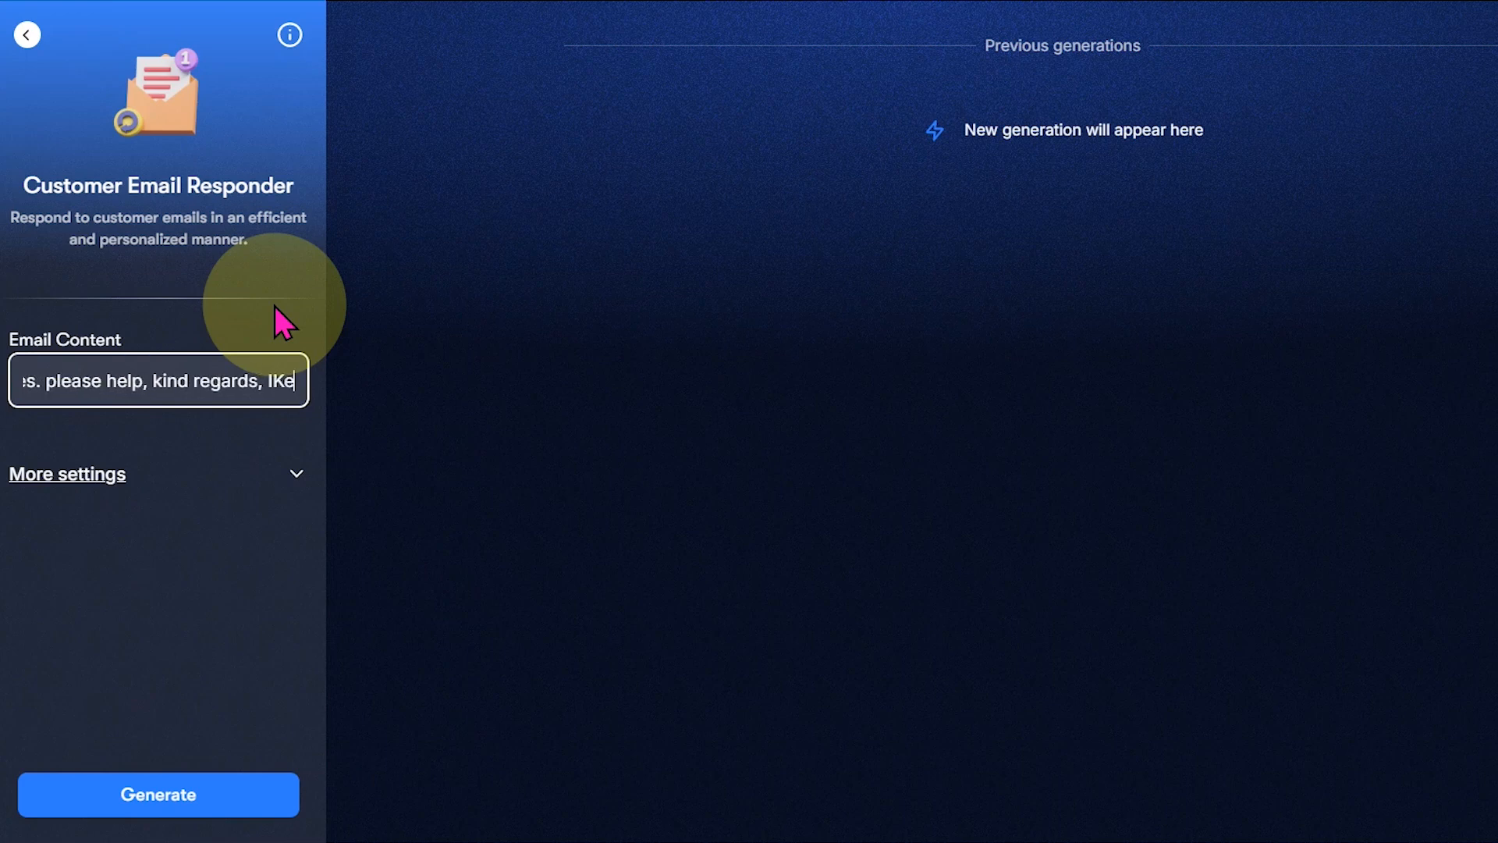
{"action": "type", "text": "rry"}
{"action": "key", "text": "BackSpace"}
{"action": "key", "text": "BackSpace"}
{"action": "key", "text": "BackSpace"}
{"action": "key", "text": "BackSpace"}
{"action": "key", "text": "BackSpace"}
{"action": "key", "text": "BackSpace"}
{"action": "type", "text": "Kerry"}
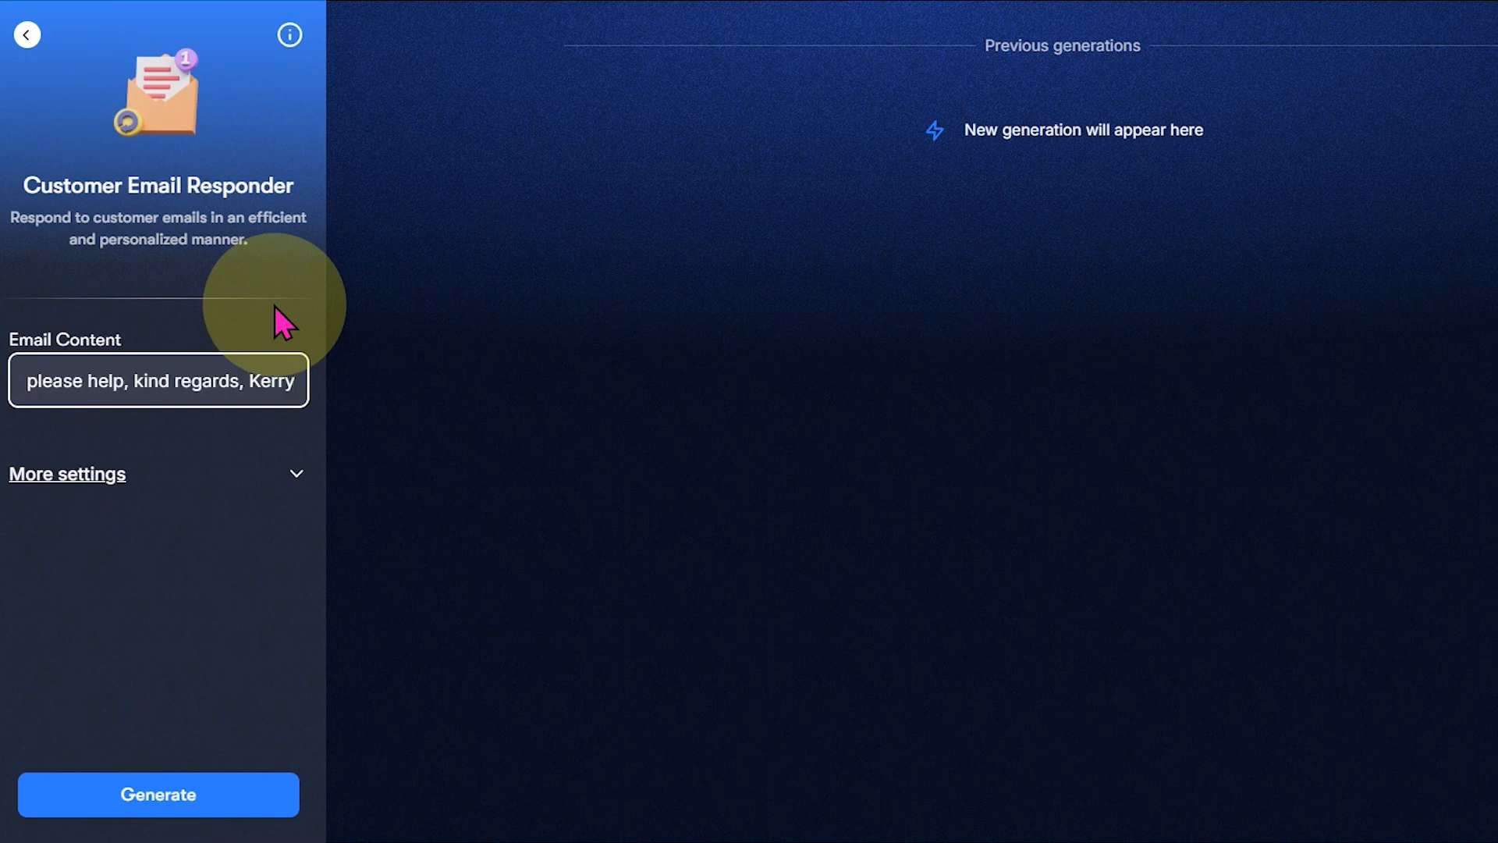
Set the custom instructions to "Friendly and humourous" and generate the reply to the customer email.
{"action": "left_click", "coordinate": [195, 531]}
{"action": "type", "text": "Friendly and humurous"}
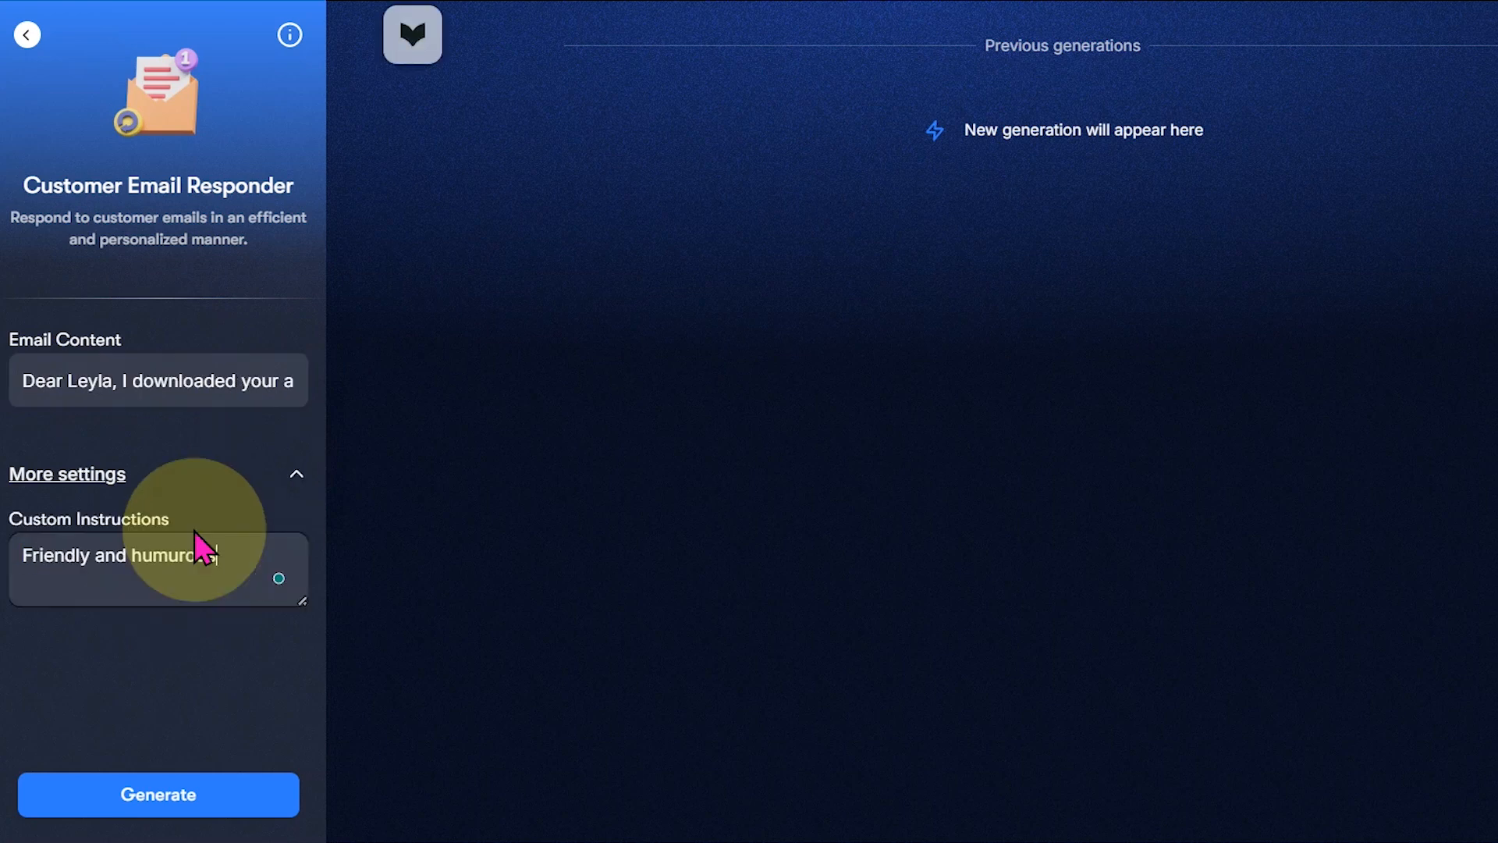
{"action": "left_click", "coordinate": [164, 796]}
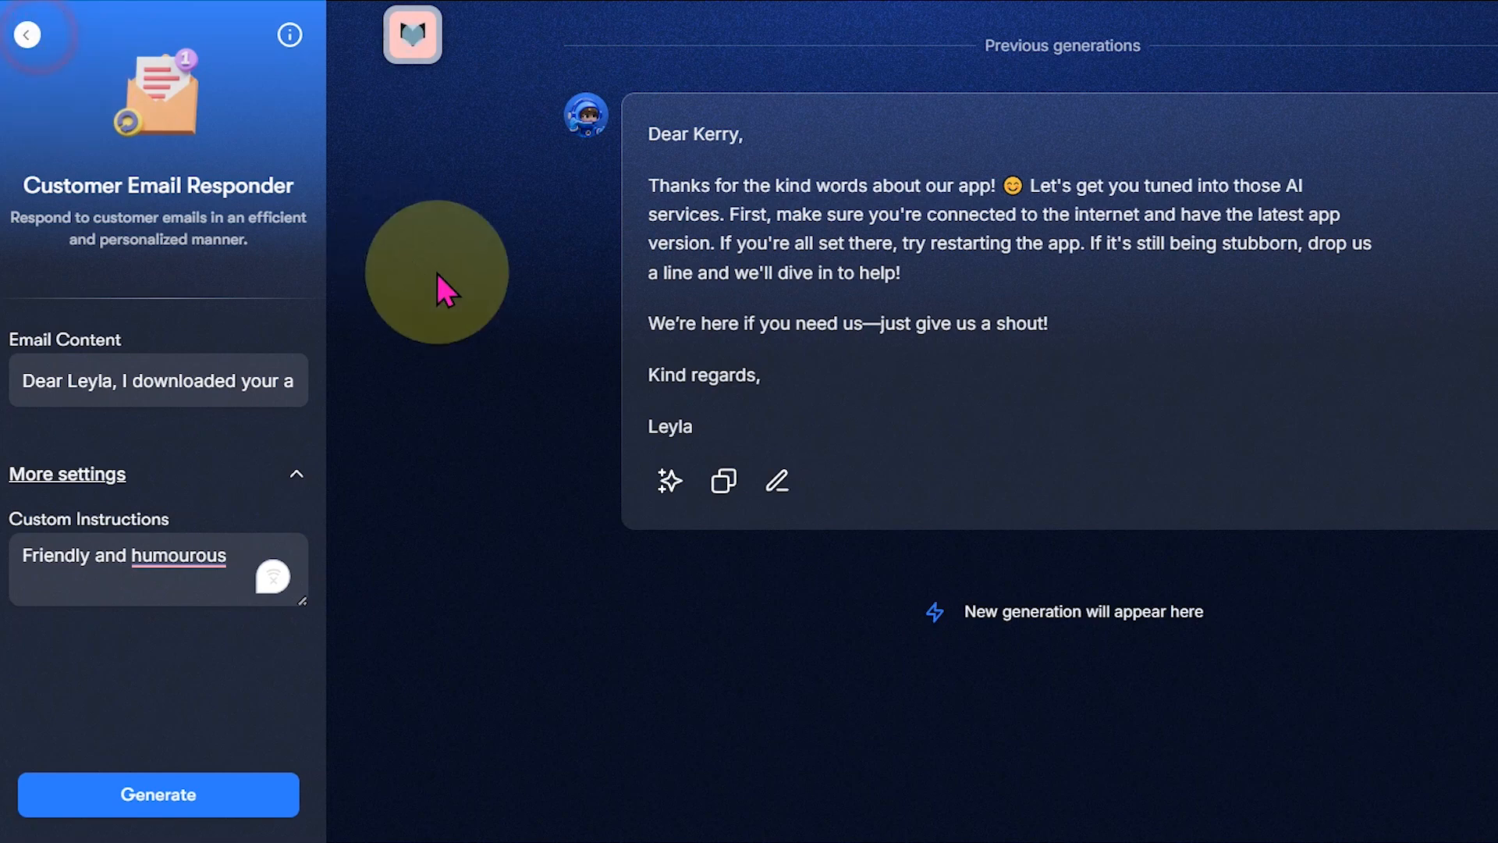
Leave the Customer Email Responder and look over the full set of AI Employees in the workspace overview.
{"action": "left_click", "coordinate": [28, 35]}
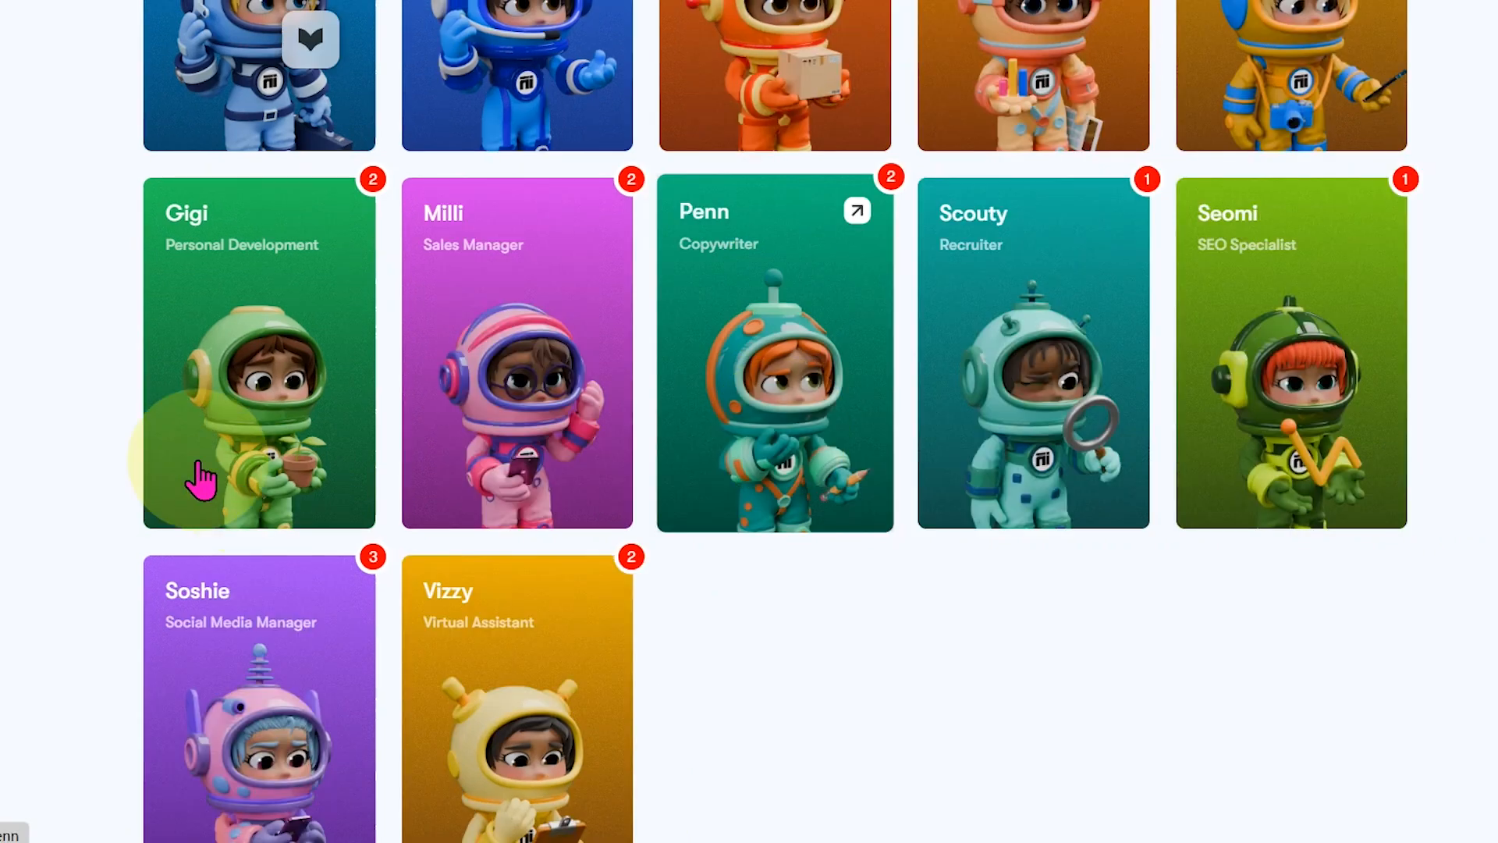
{"action": "scroll", "coordinate": [656, 586], "scroll_direction": "down", "scroll_amount": 2}
{"action": "scroll", "coordinate": [1118, 390], "scroll_direction": "up", "scroll_amount": 6}
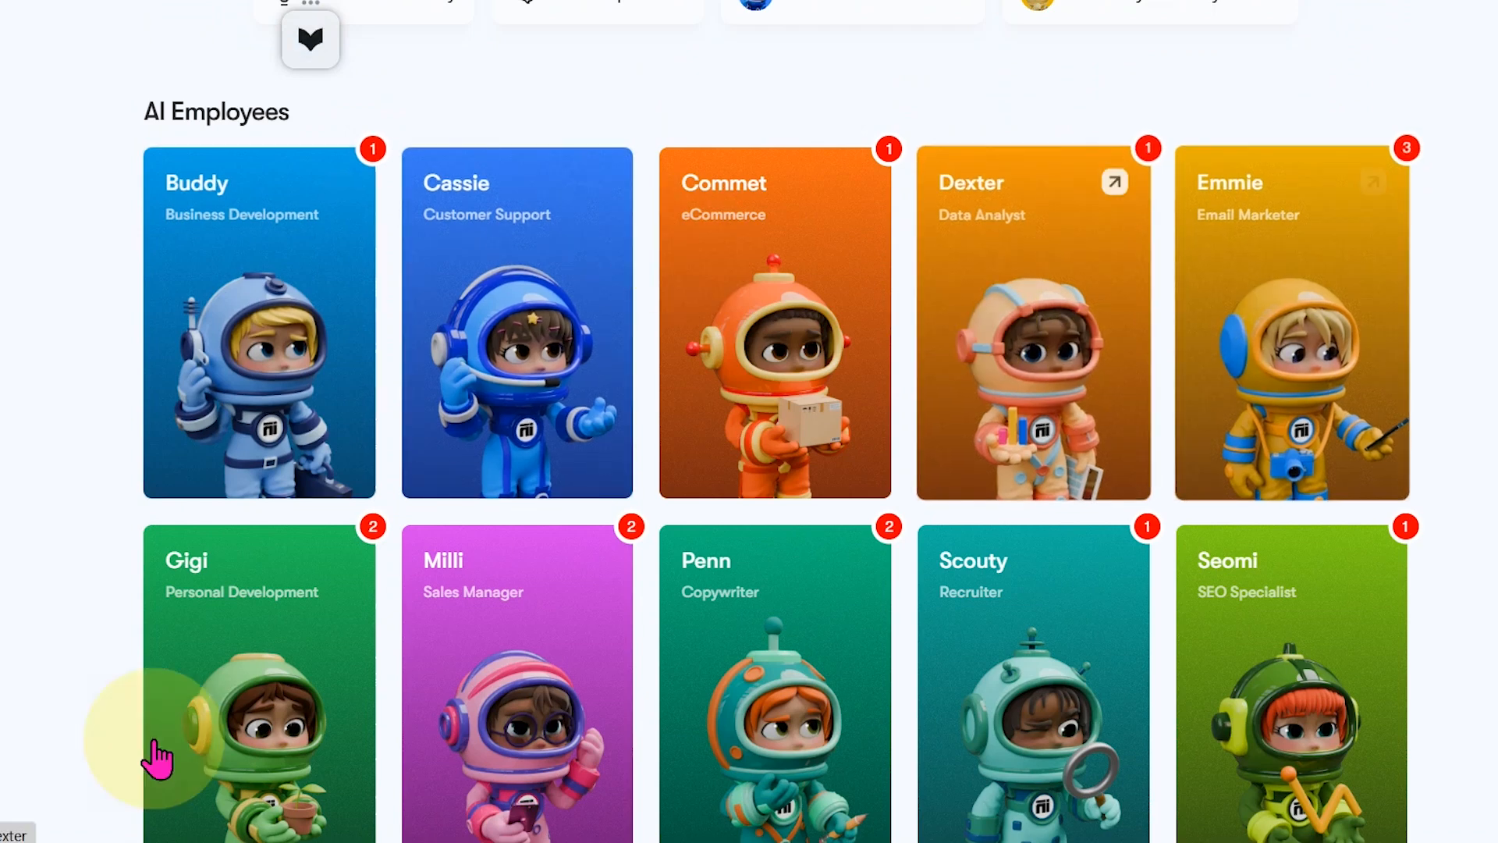
Look over the remaining AI Employees, then open Cassie's Power-Ups and browse the available tools.
{"action": "scroll", "coordinate": [428, 8], "scroll_direction": "down", "scroll_amount": 2}
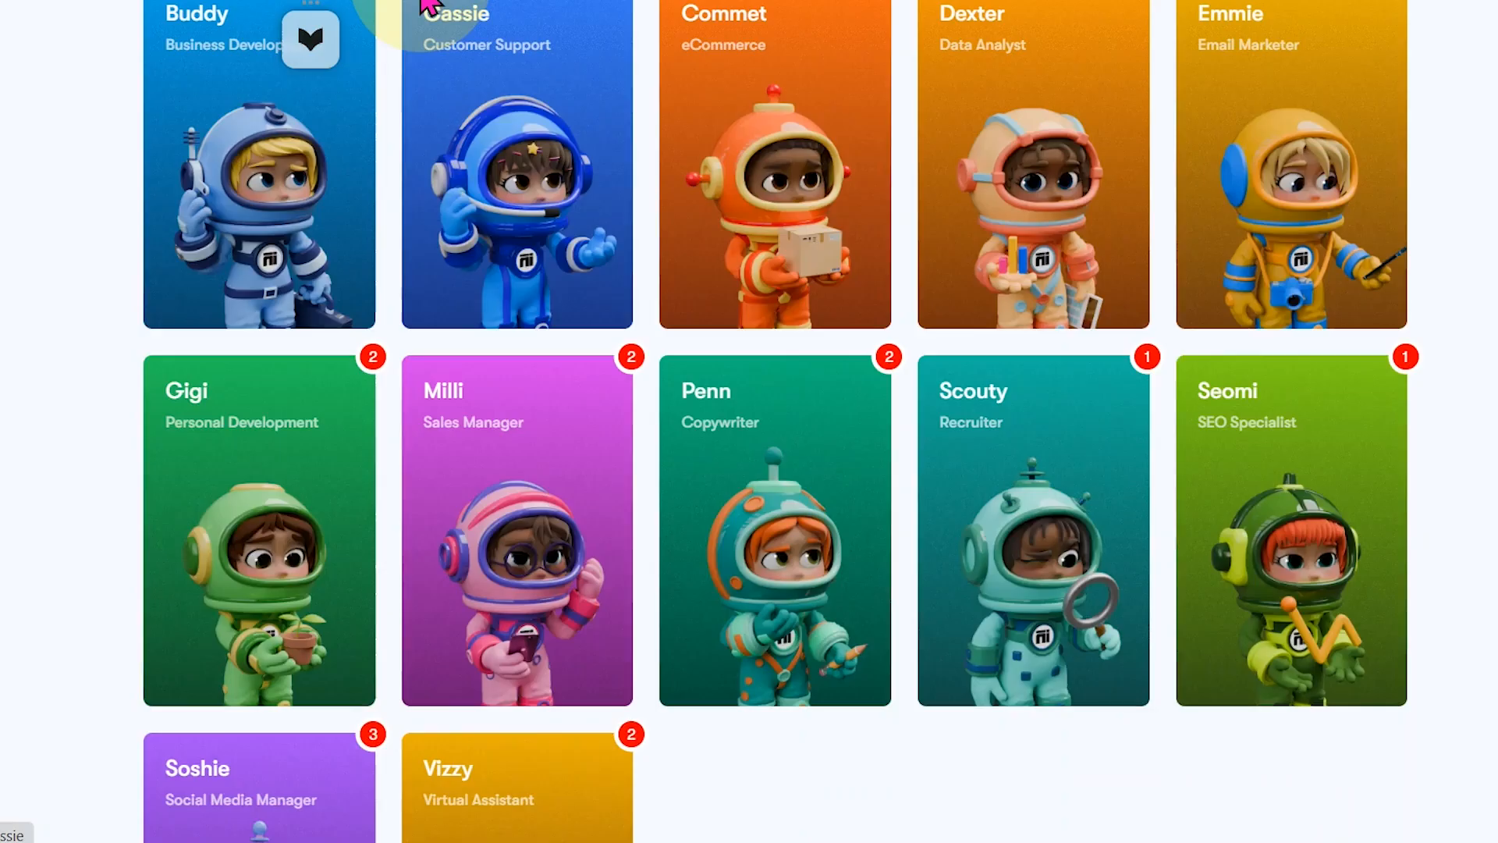
{"action": "scroll", "coordinate": [1150, 418], "scroll_direction": "down", "scroll_amount": 1}
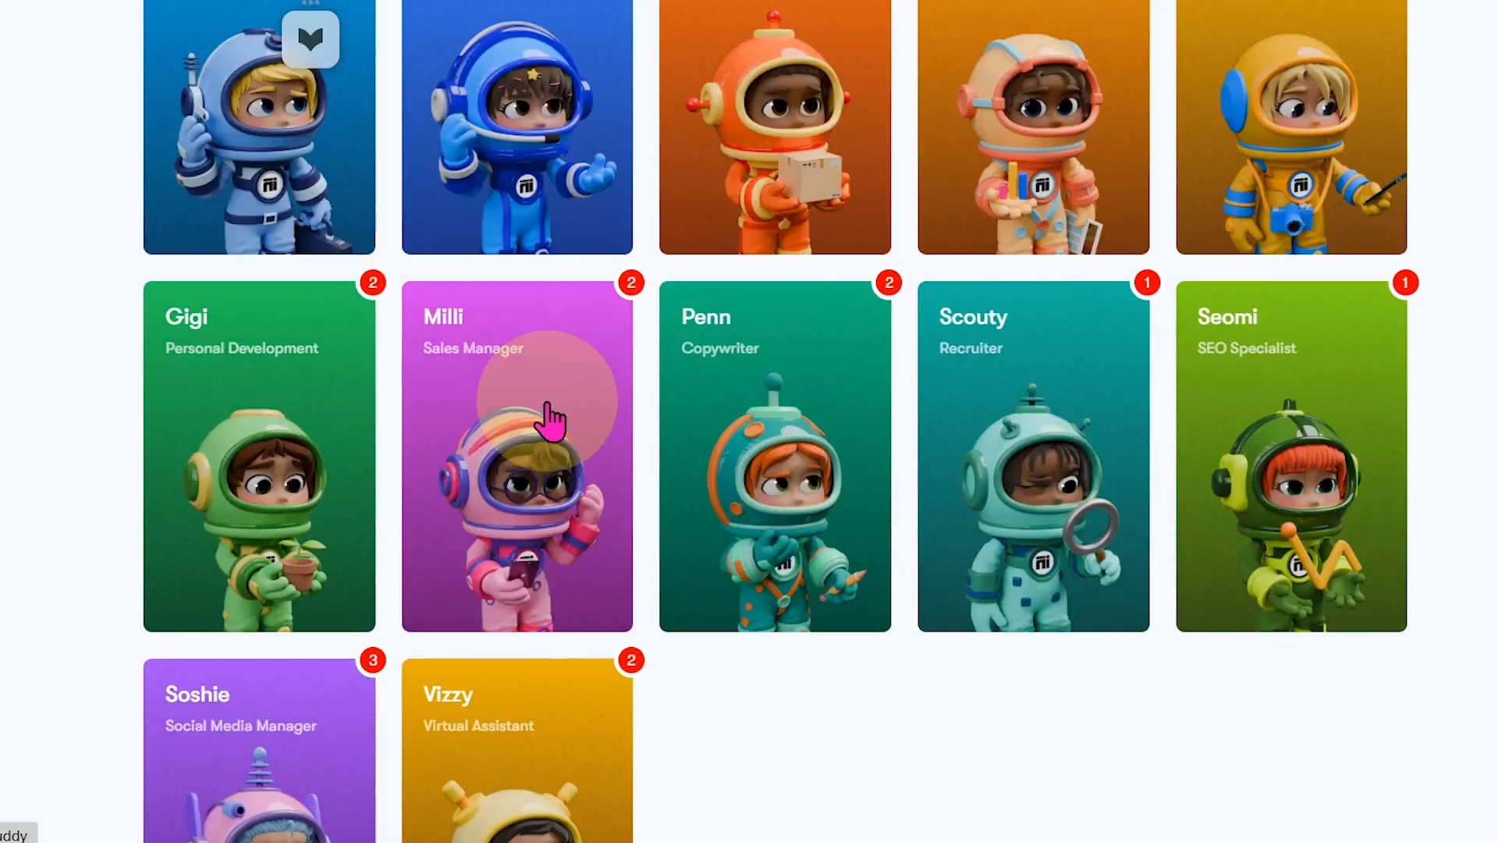
{"action": "scroll", "coordinate": [393, 312], "scroll_direction": "up", "scroll_amount": 5}
{"action": "left_click", "coordinate": [392, 312]}
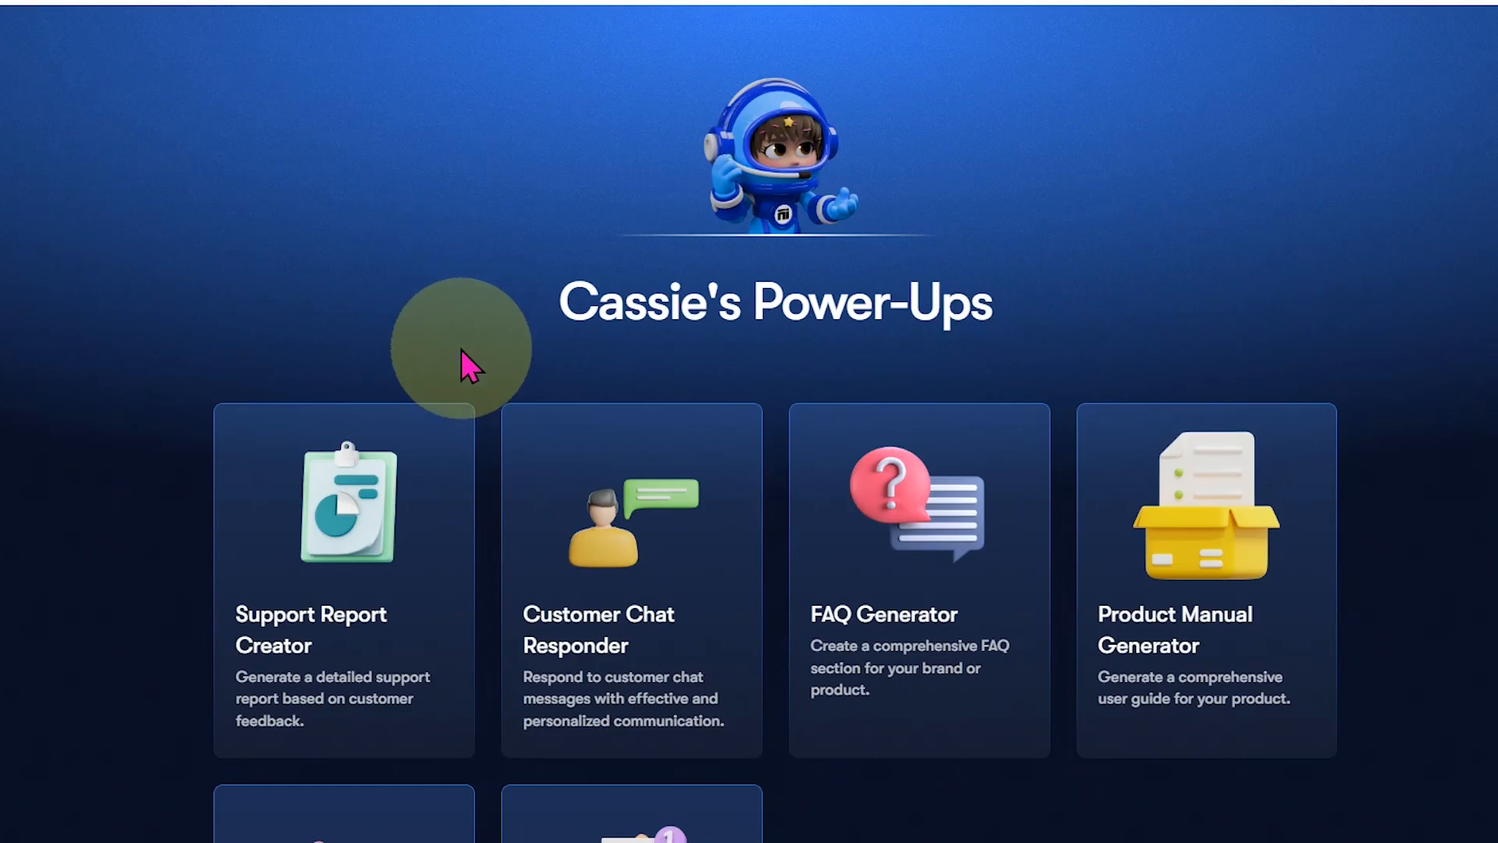
{"action": "scroll", "coordinate": [191, 289], "scroll_direction": "down", "scroll_amount": 1}
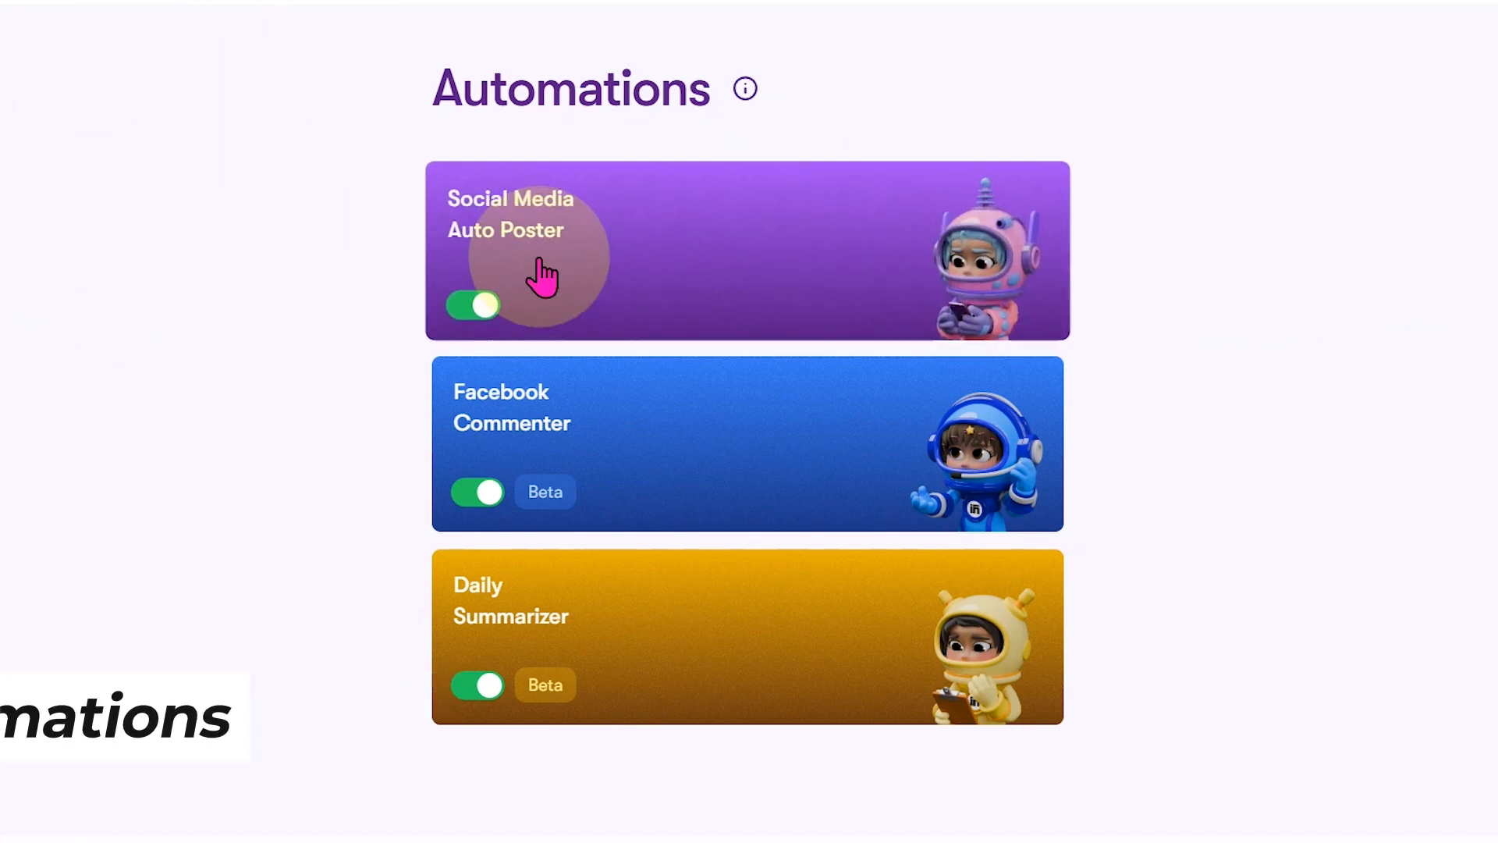
Open the Social Media Auto Poster automation, start creating new posts, and check the Facebook + Instagram connection among the Brain AI integrations.
{"action": "left_click", "coordinate": [508, 324]}
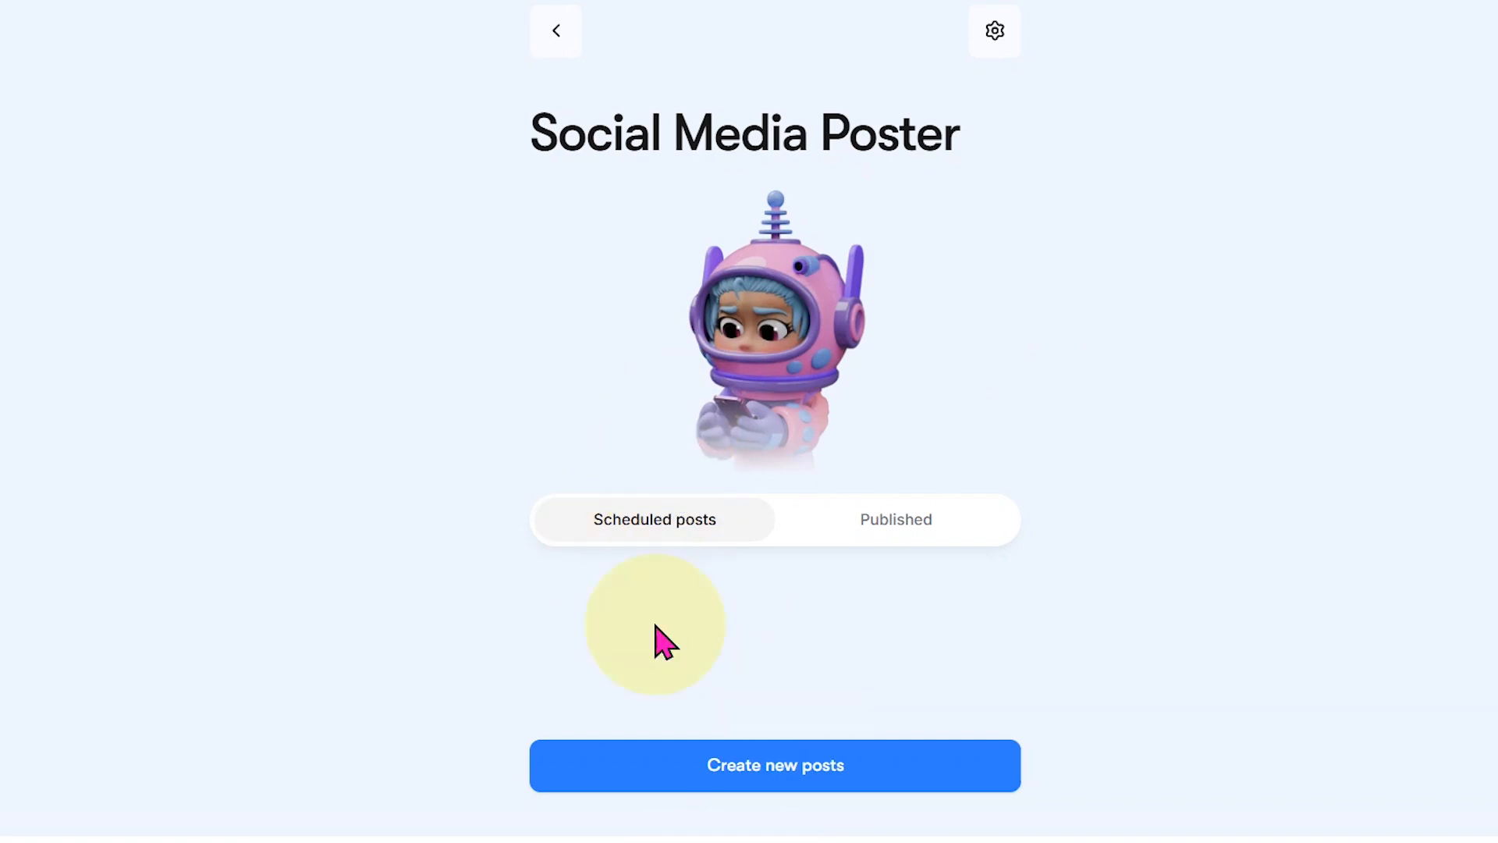
{"action": "left_click", "coordinate": [641, 761]}
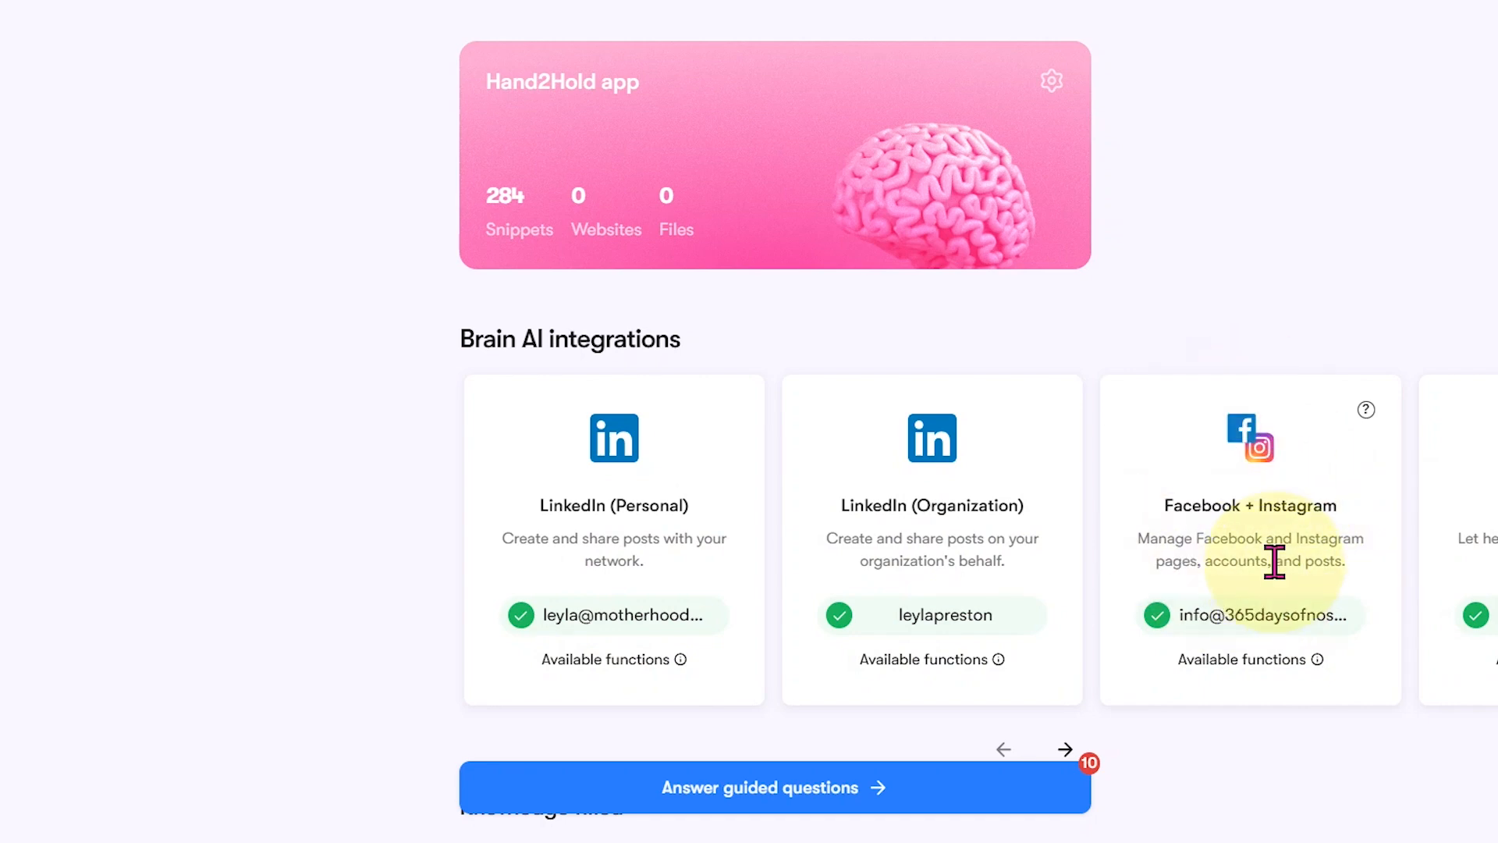
{"action": "left_click", "coordinate": [1219, 530]}
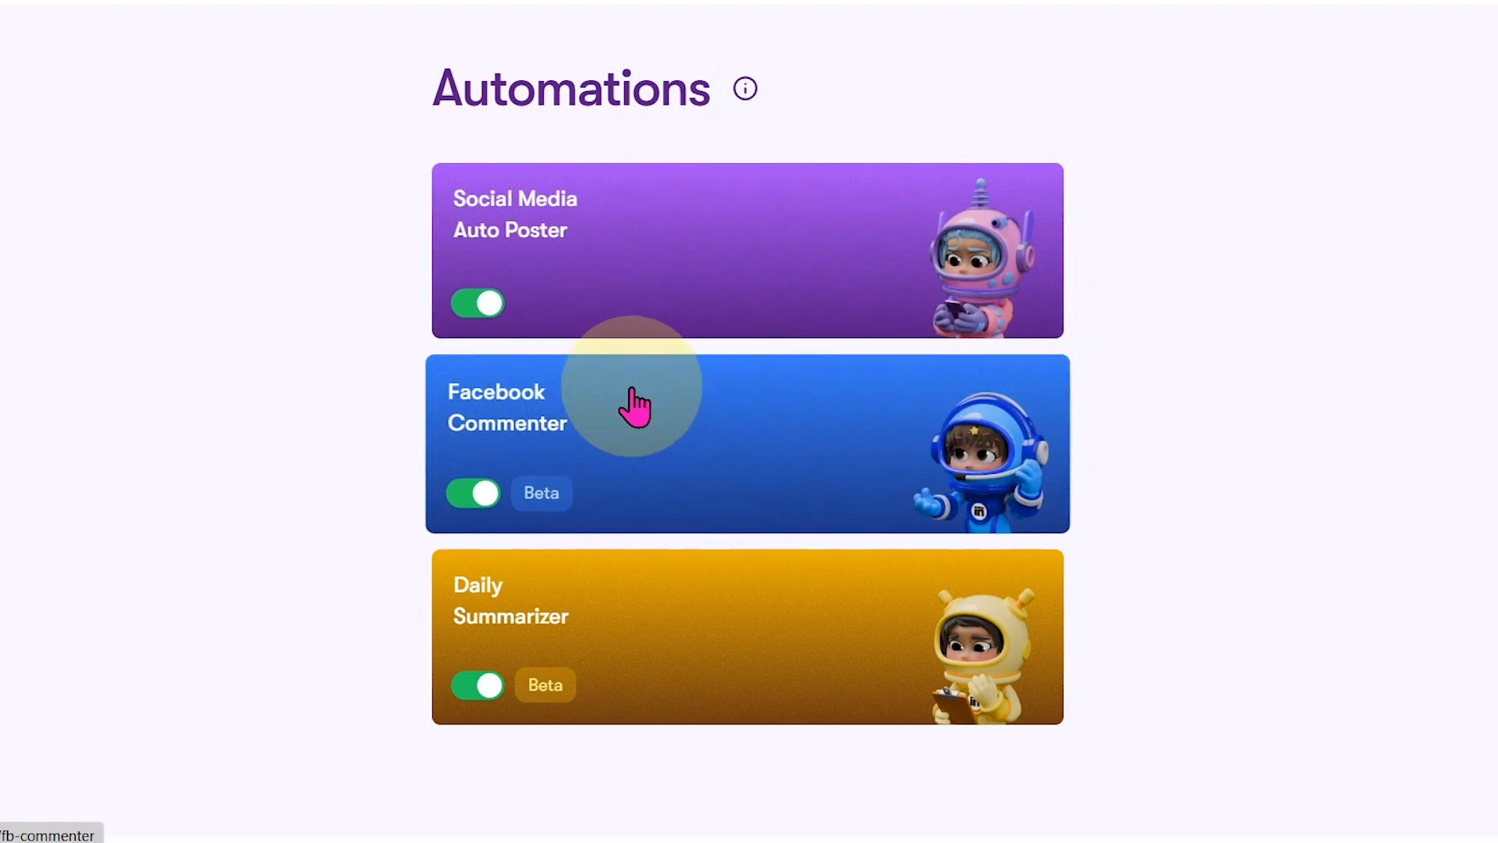
Open the Facebook Commenter automation, view its comments overview, and leave it again.
{"action": "left_click", "coordinate": [668, 424]}
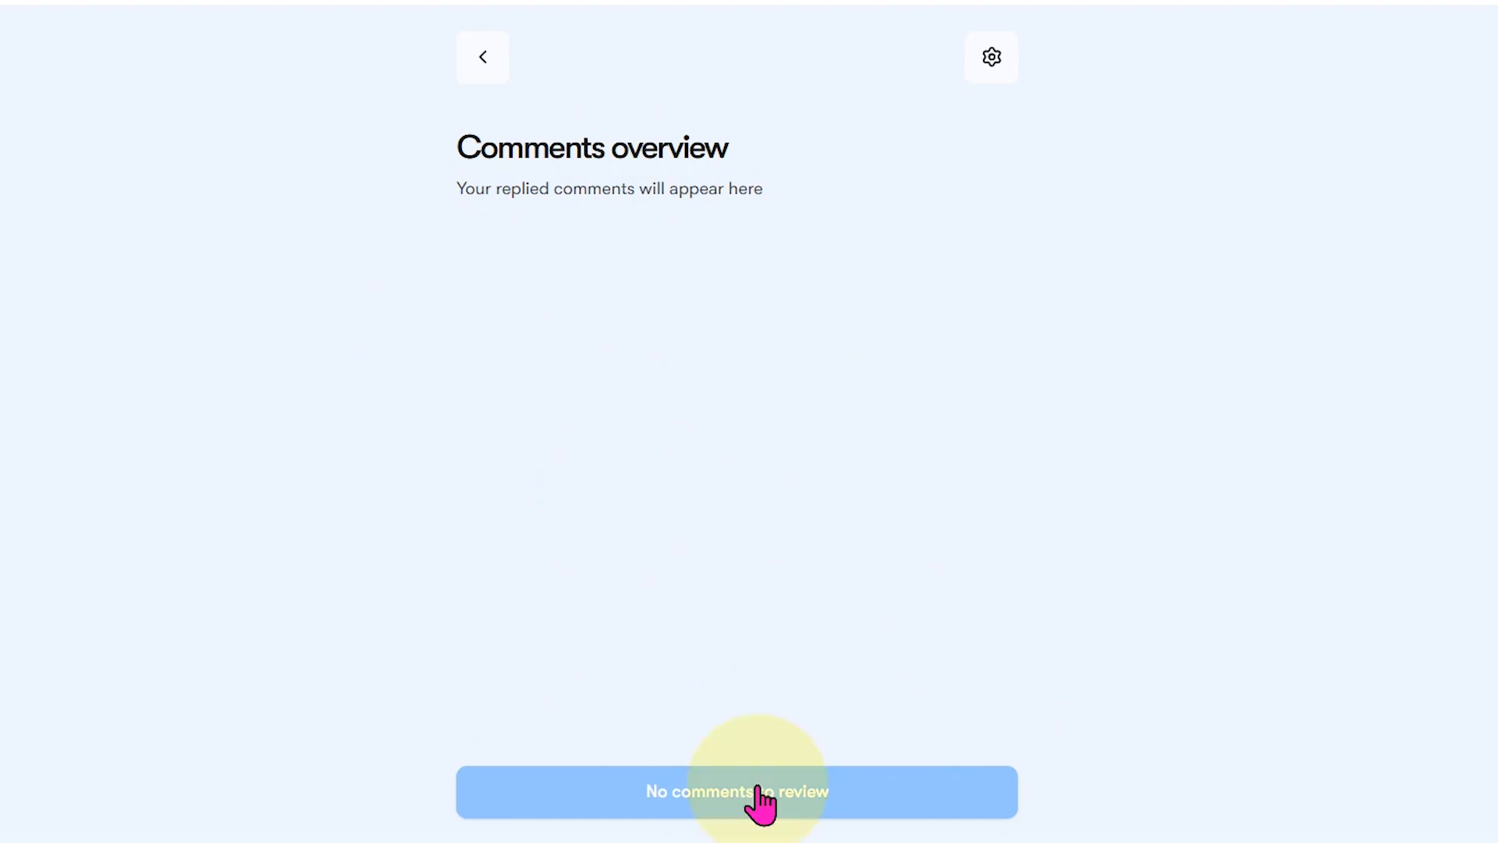
{"action": "left_click", "coordinate": [483, 60]}
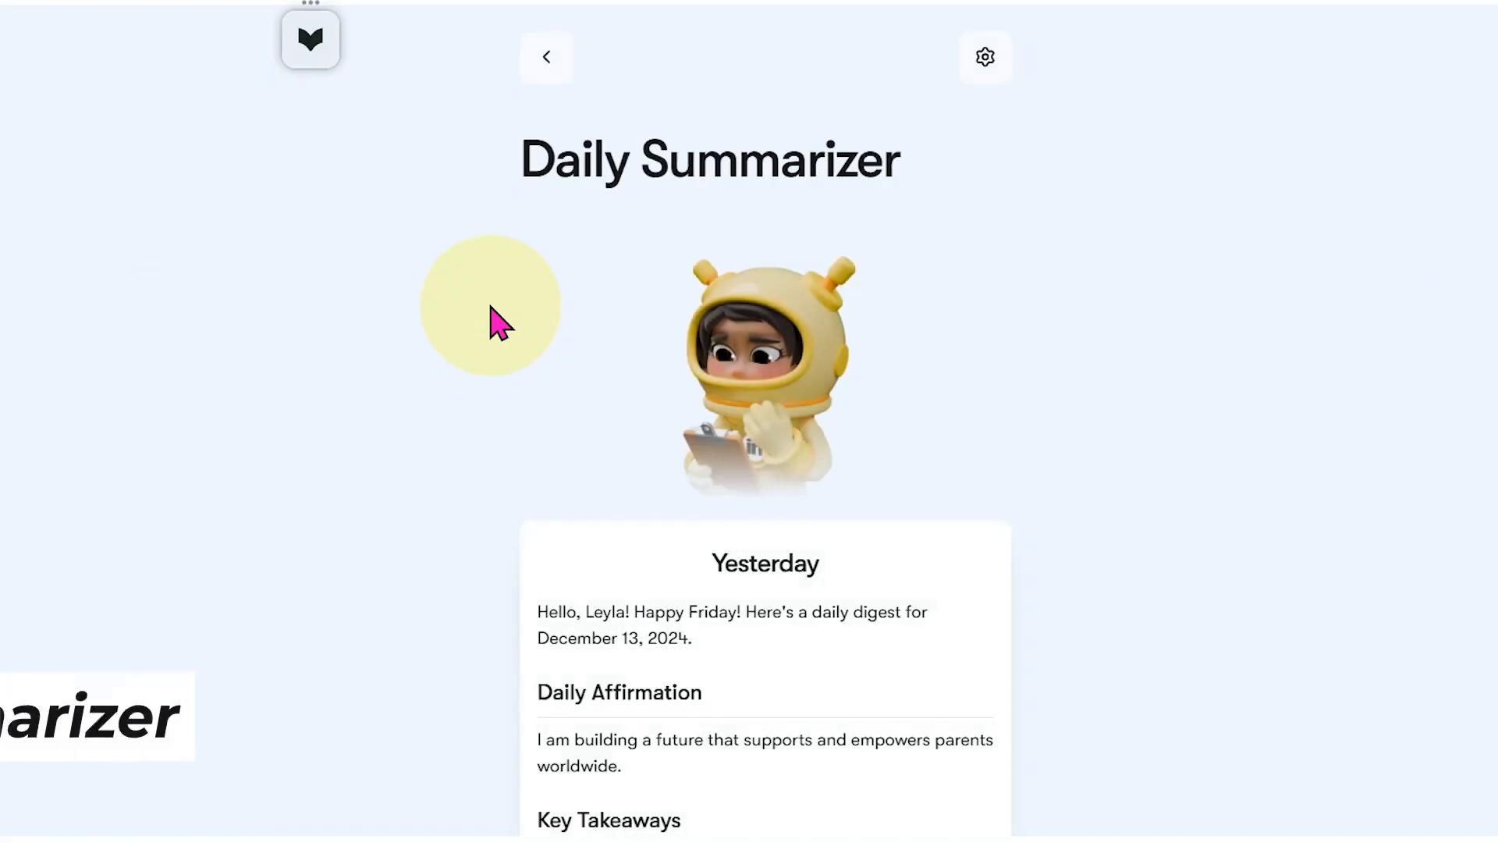
Read yesterday's Daily Summarizer digest, from the Daily Affirmation and Key Takeaways through Emails, Tip of the Day and Random Fact.
{"action": "scroll", "coordinate": [507, 308], "scroll_direction": "down", "scroll_amount": 3}
{"action": "scroll", "coordinate": [866, 360], "scroll_direction": "down", "scroll_amount": 2}
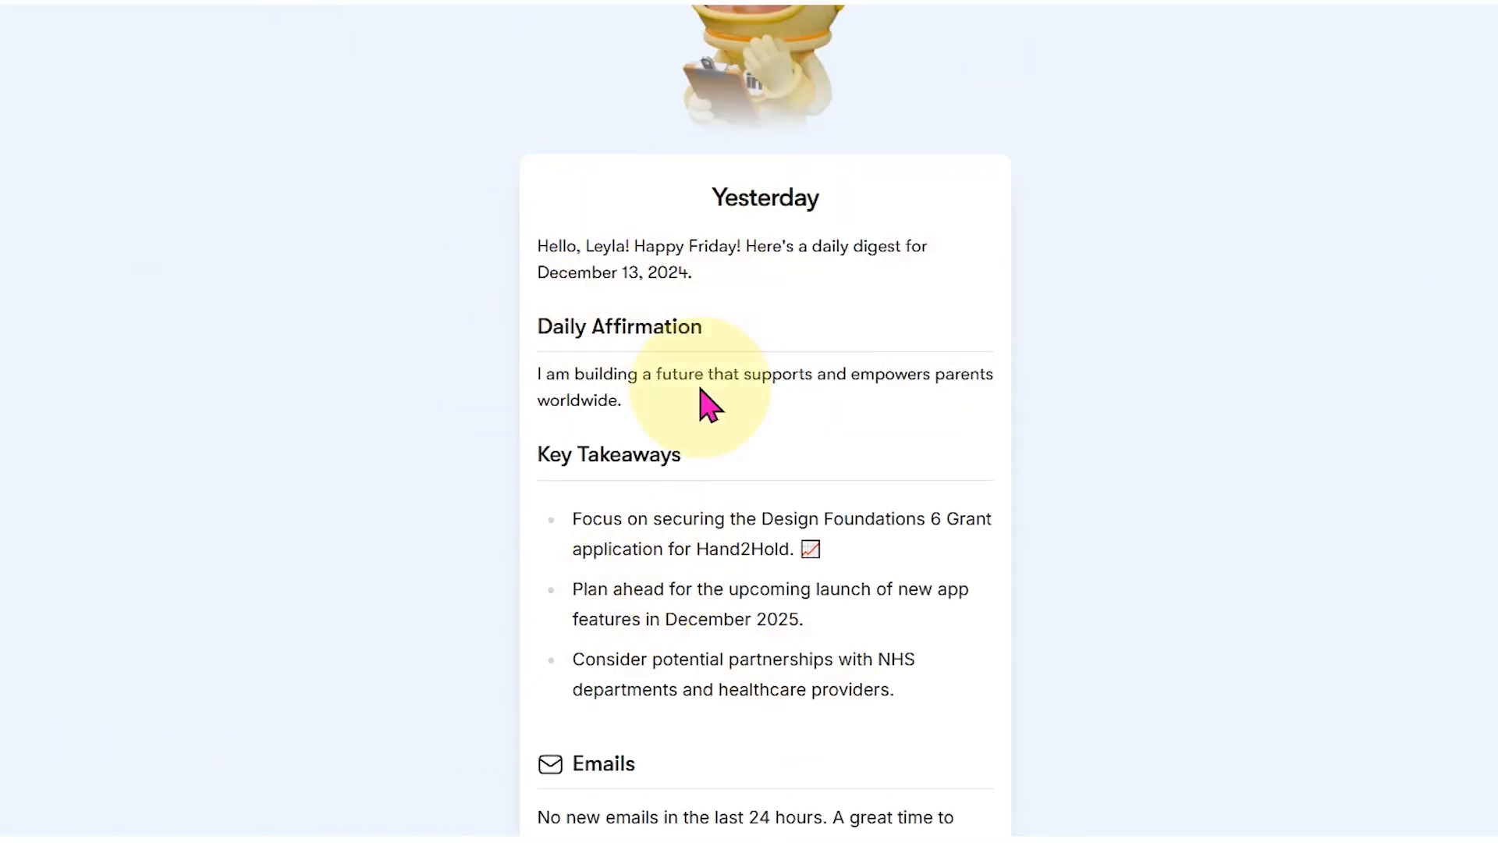
{"action": "scroll", "coordinate": [687, 401], "scroll_direction": "down", "scroll_amount": 5}
{"action": "scroll", "coordinate": [654, 410], "scroll_direction": "up", "scroll_amount": 5}
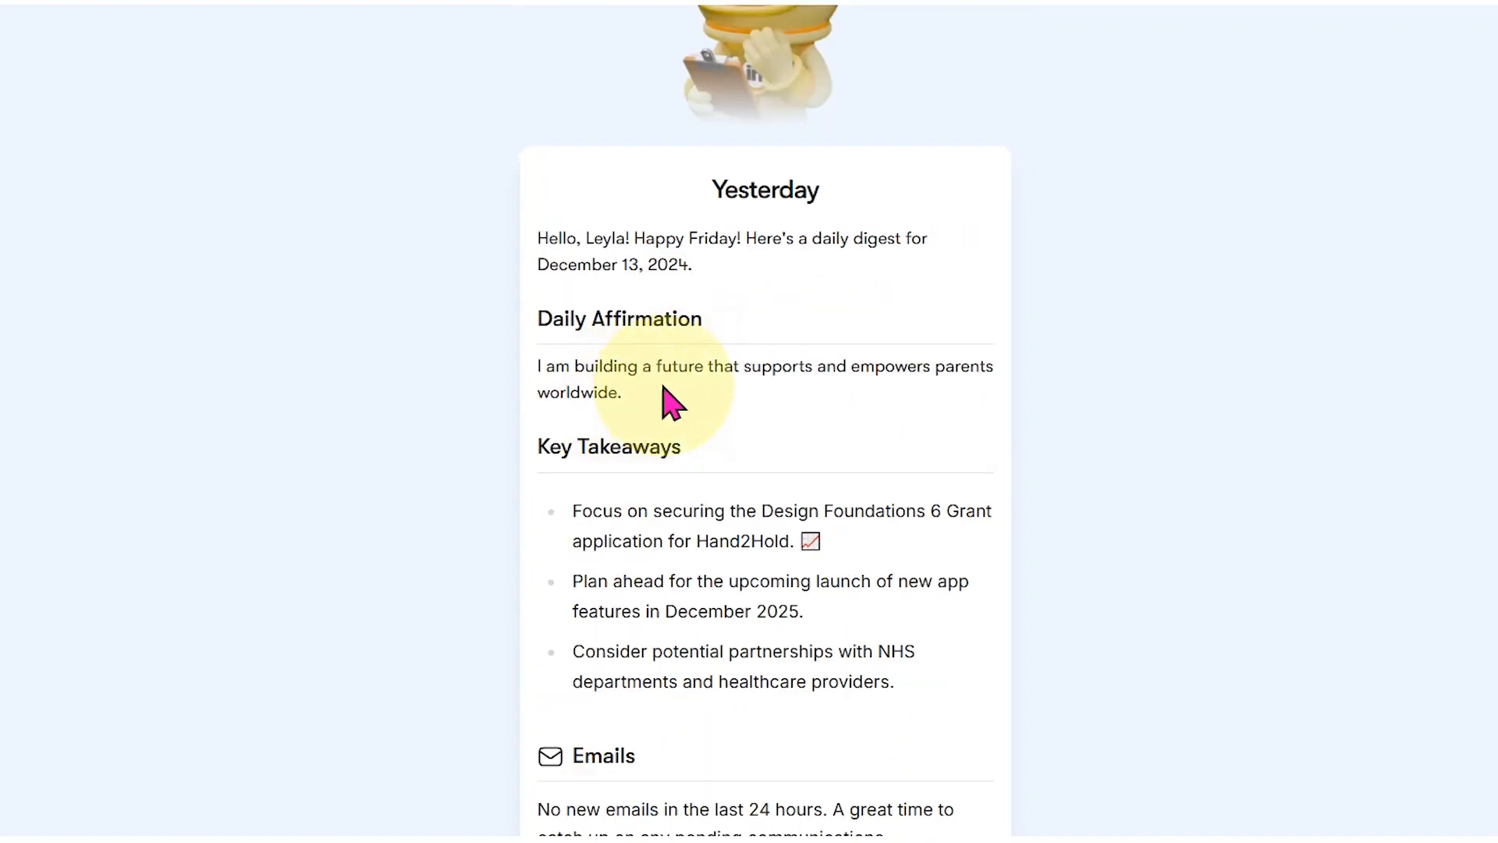
{"action": "left_click_drag", "start_coordinate": [601, 408], "coordinate": [498, 373]}
{"action": "left_click", "coordinate": [755, 425]}
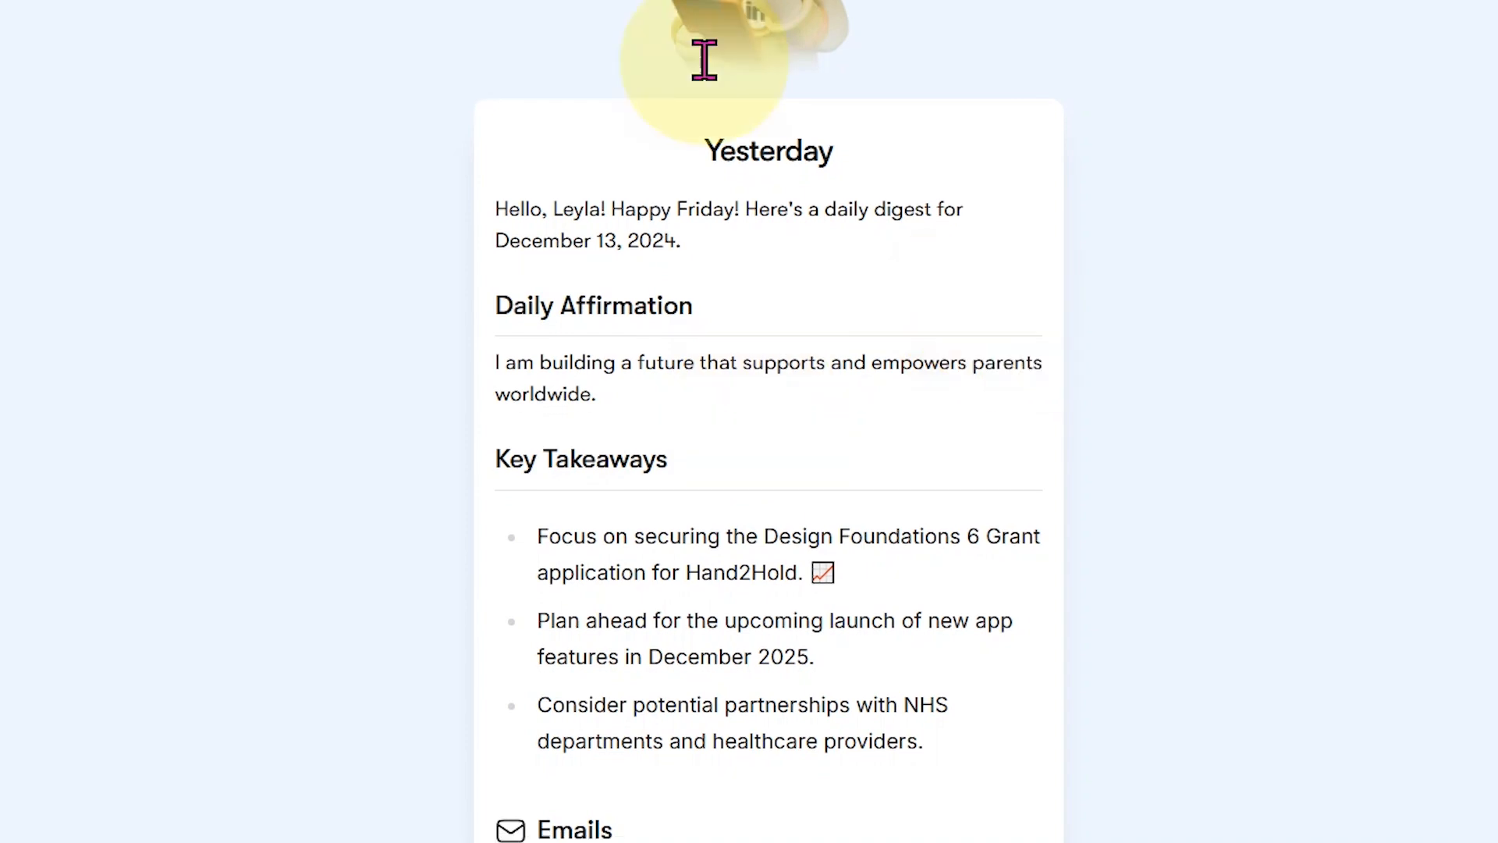
{"action": "scroll", "coordinate": [694, 70], "scroll_direction": "down", "scroll_amount": 4}
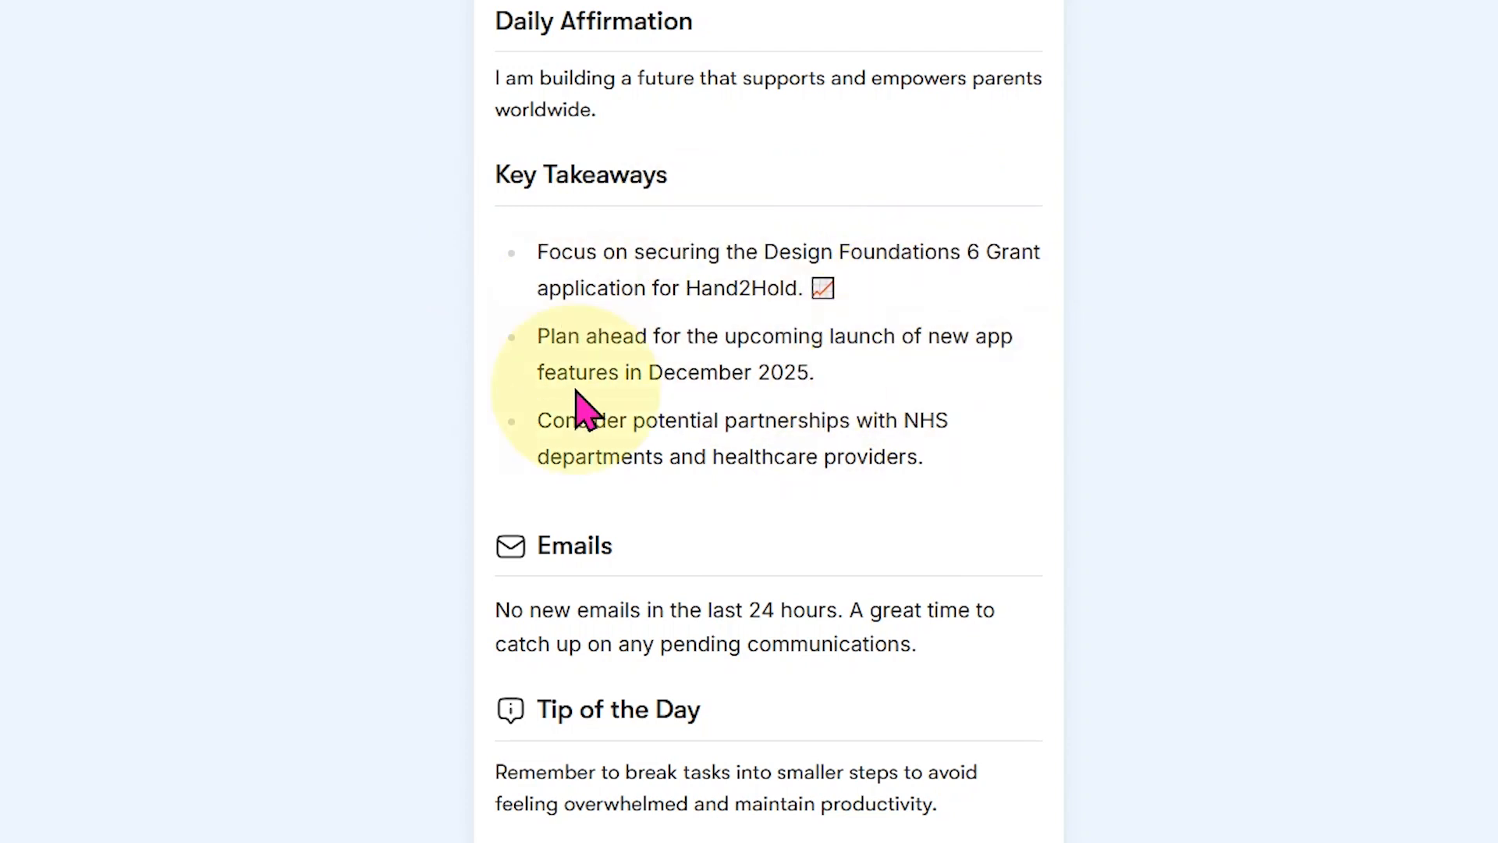
{"action": "scroll", "coordinate": [909, 554], "scroll_direction": "down", "scroll_amount": 2}
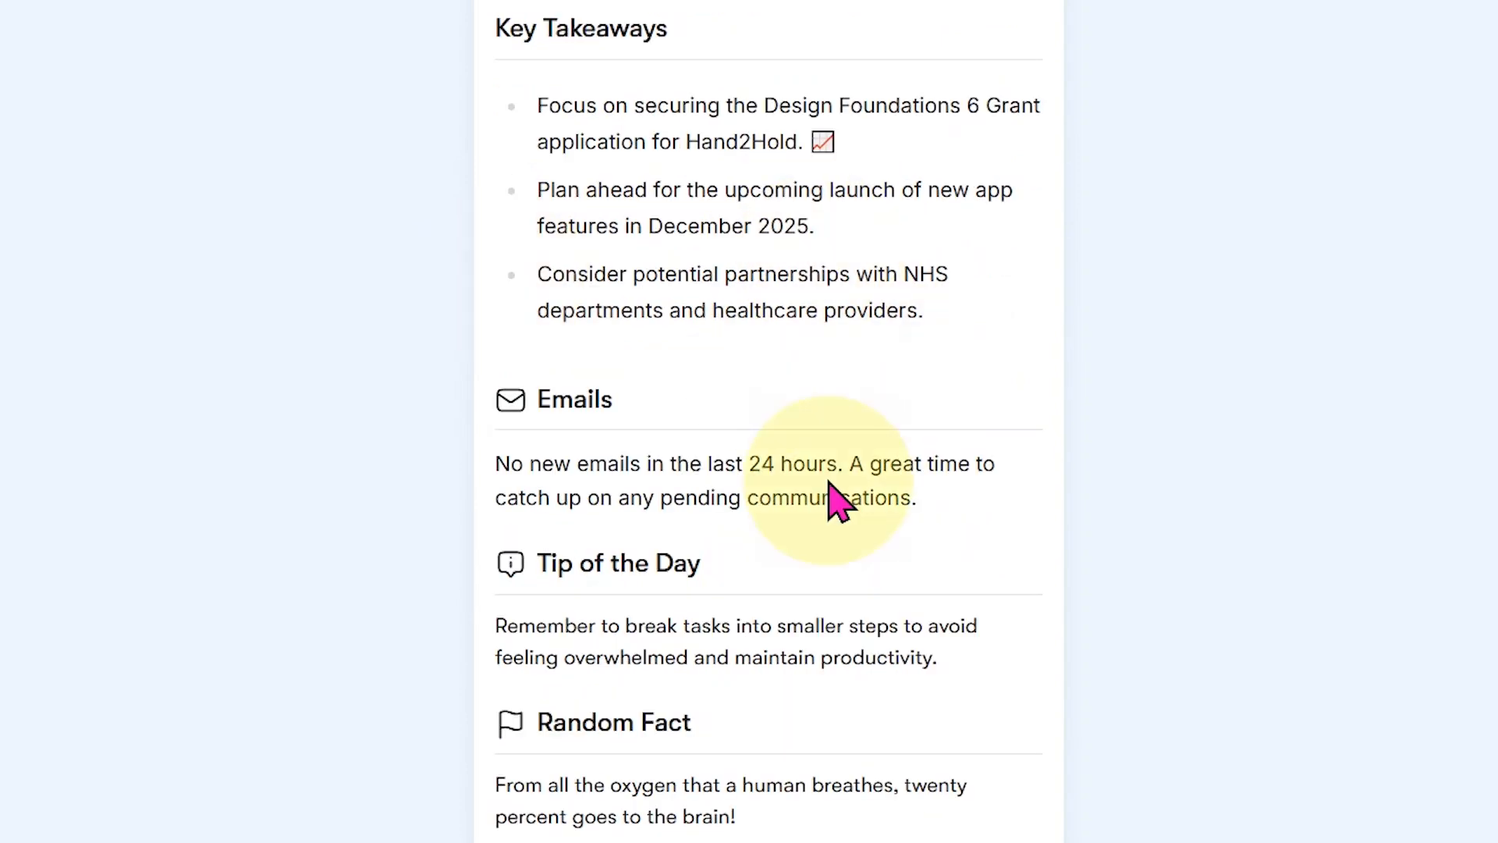
{"action": "scroll", "coordinate": [968, 359], "scroll_direction": "down", "scroll_amount": 2}
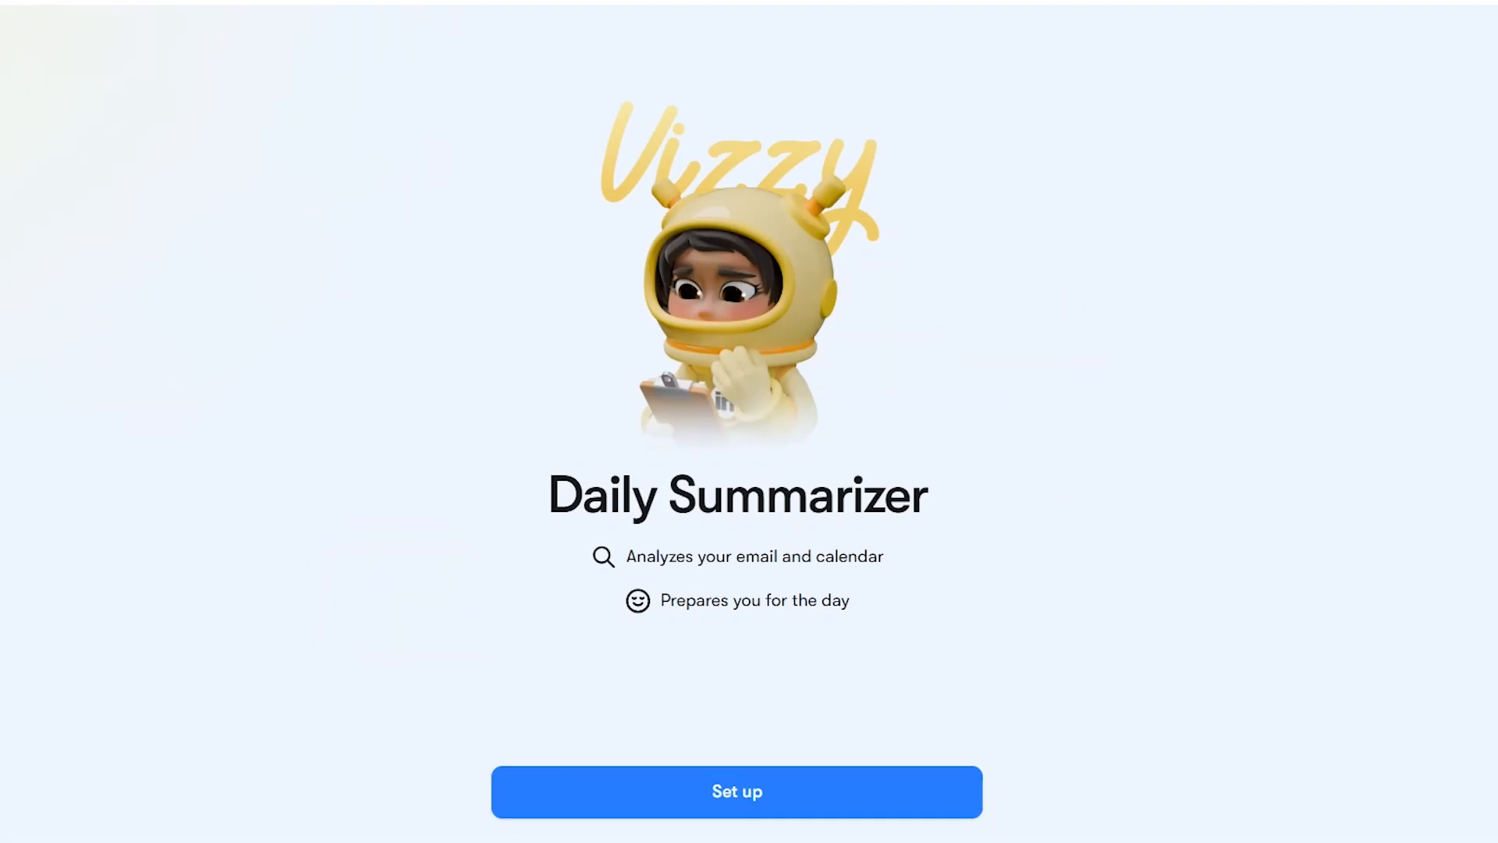
Set up Vizzy's Daily Summarizer automation and look through the resulting daily digest.
{"action": "left_click", "coordinate": [706, 797]}
{"action": "left_click", "coordinate": [768, 265]}
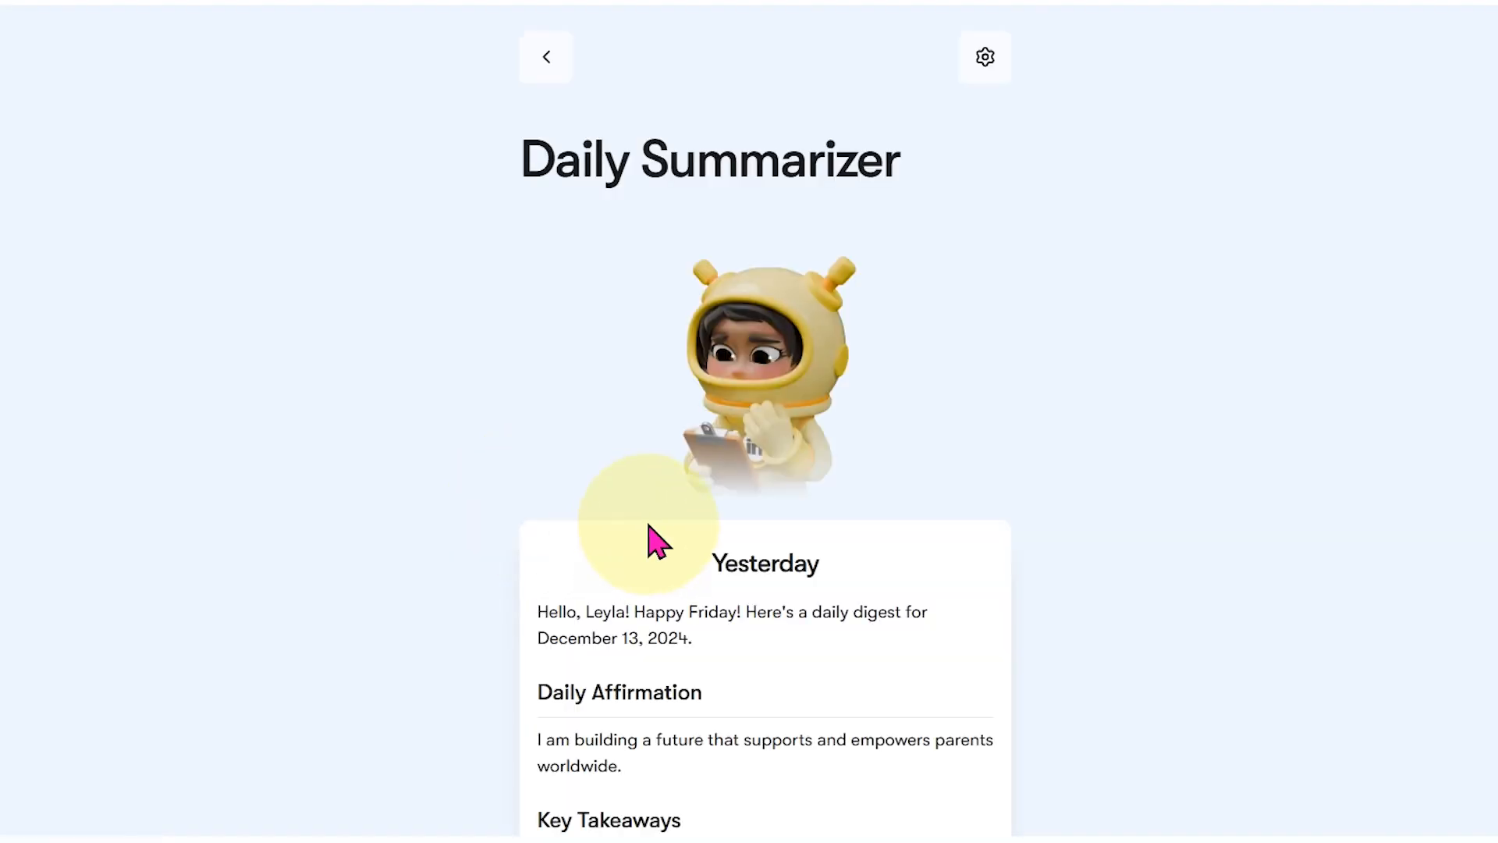
{"action": "scroll", "coordinate": [648, 531], "scroll_direction": "down", "scroll_amount": 10}
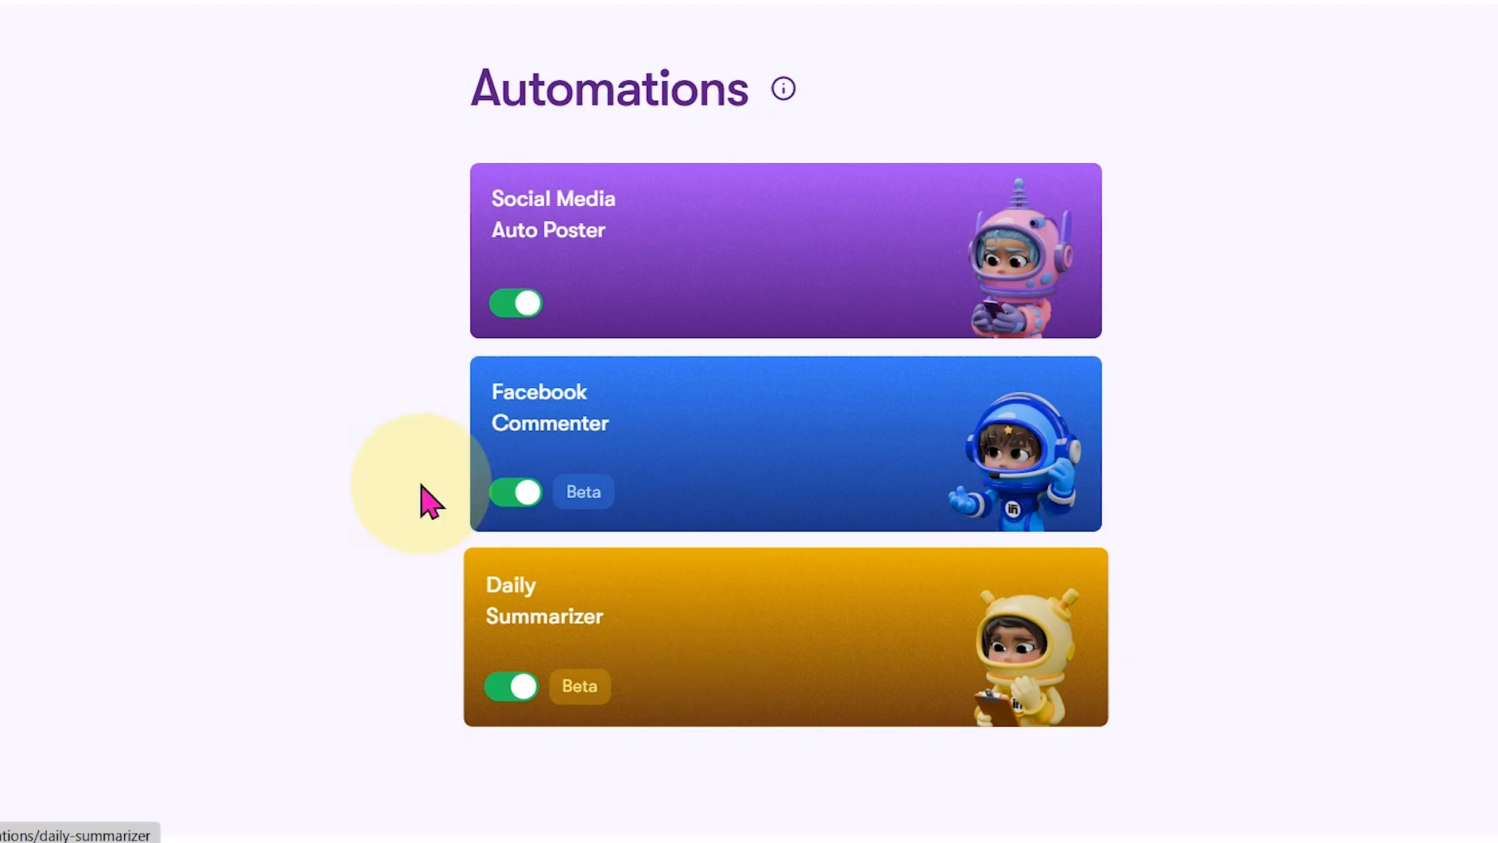
Reopen the Daily Summarizer from the Automations overview and examine the digest's Emails, Tip of the Day, Random Fact and feedback sections.
{"action": "left_click", "coordinate": [811, 593]}
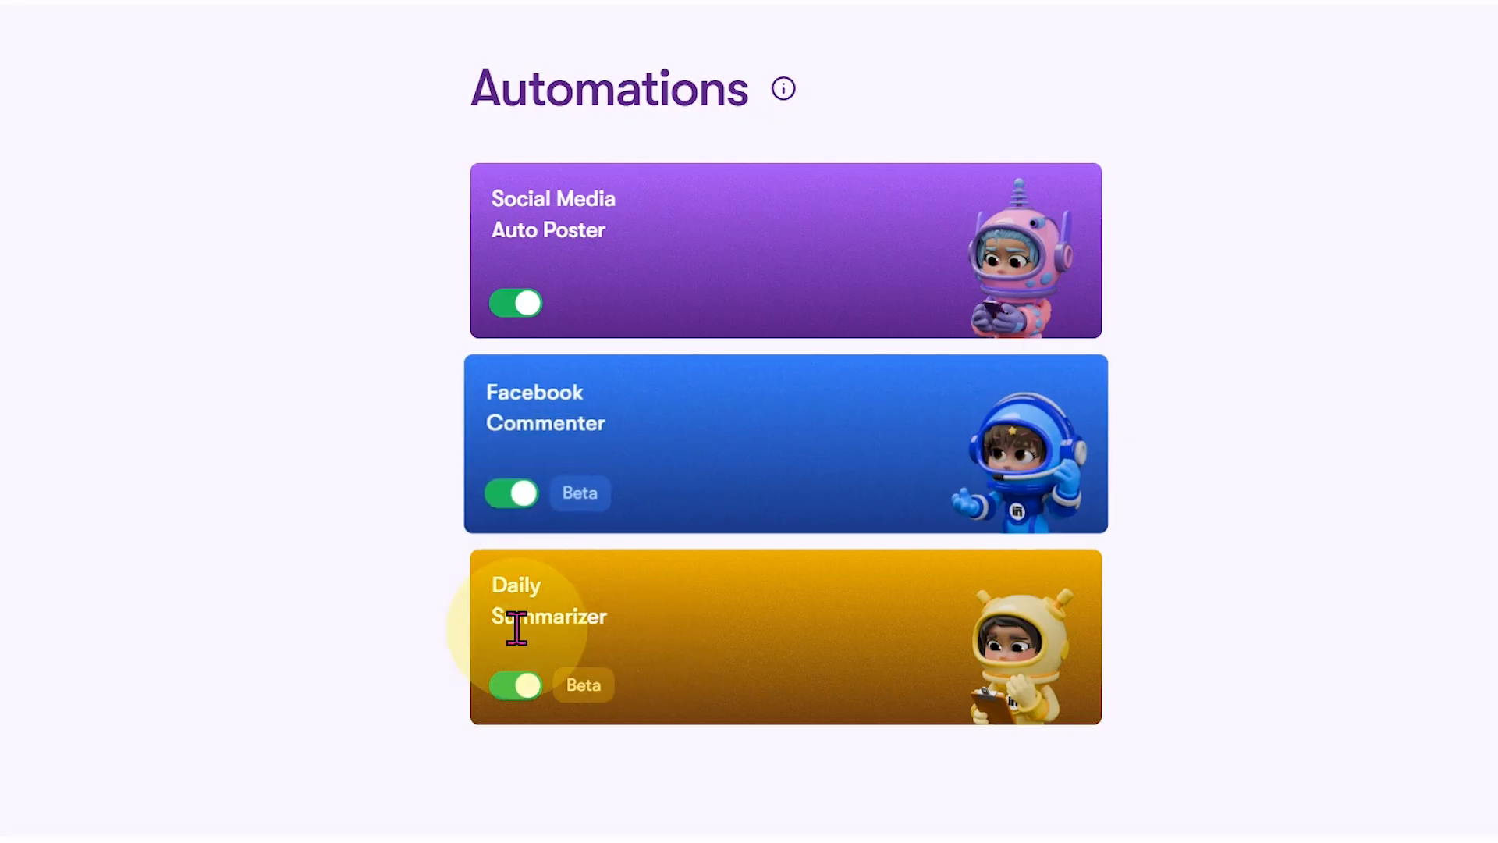
{"action": "left_click", "coordinate": [686, 609]}
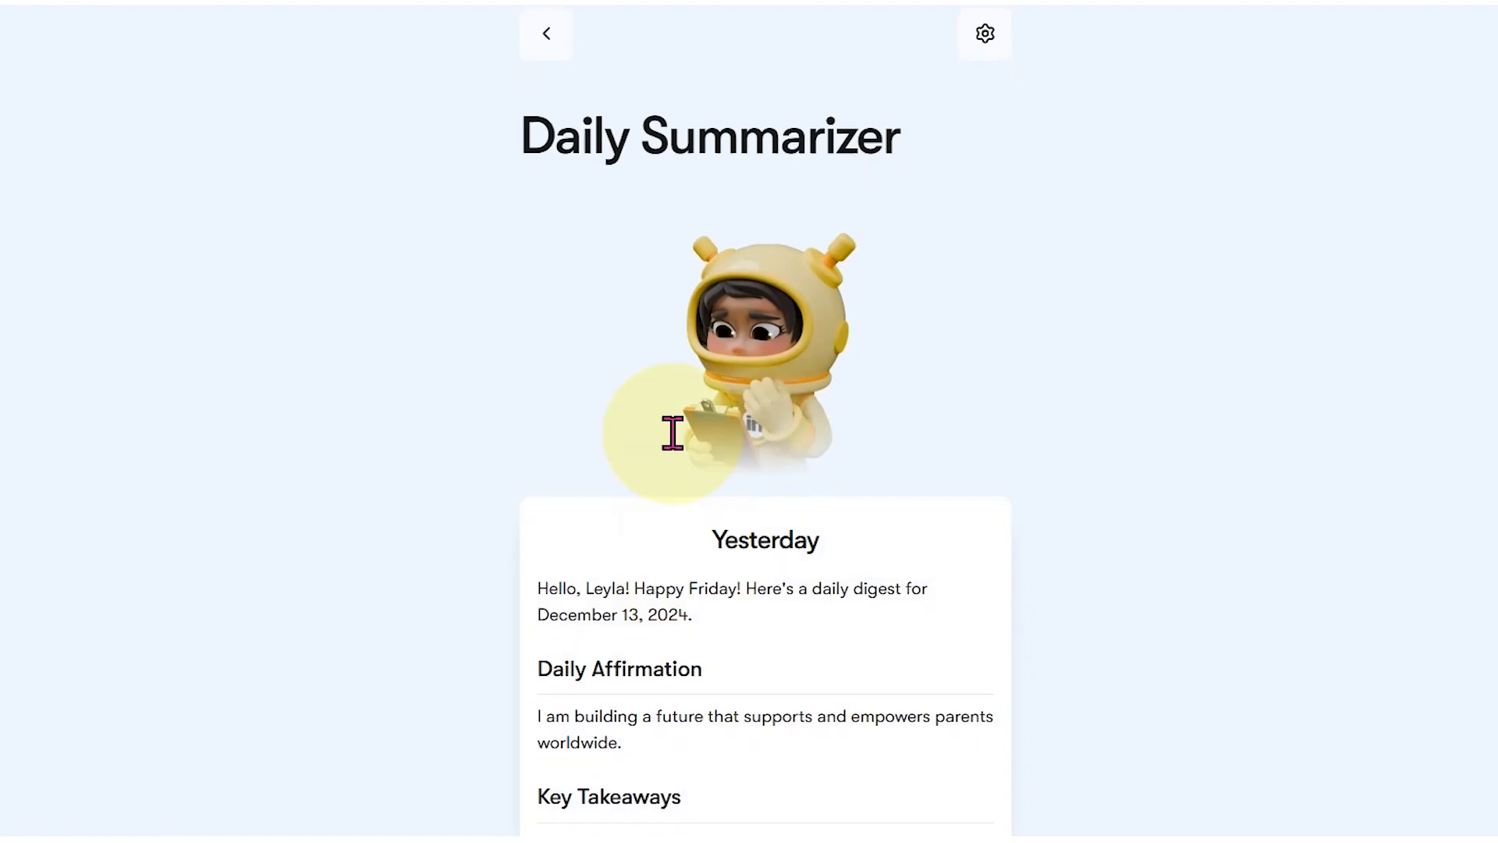
{"action": "scroll", "coordinate": [952, 502], "scroll_direction": "down", "scroll_amount": 10}
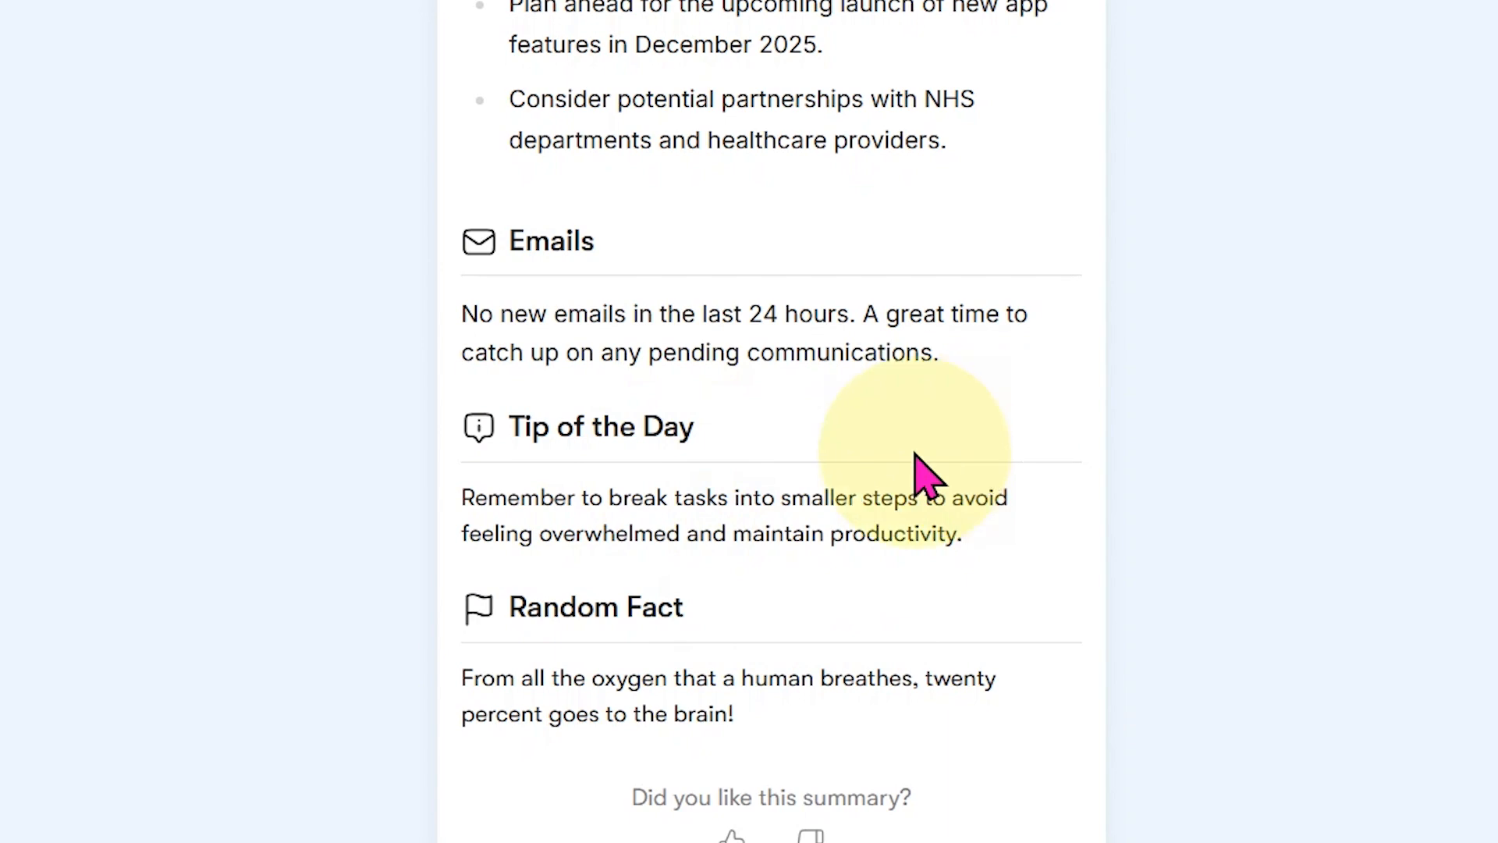
{"action": "scroll", "coordinate": [249, 560], "scroll_direction": "down", "scroll_amount": 1}
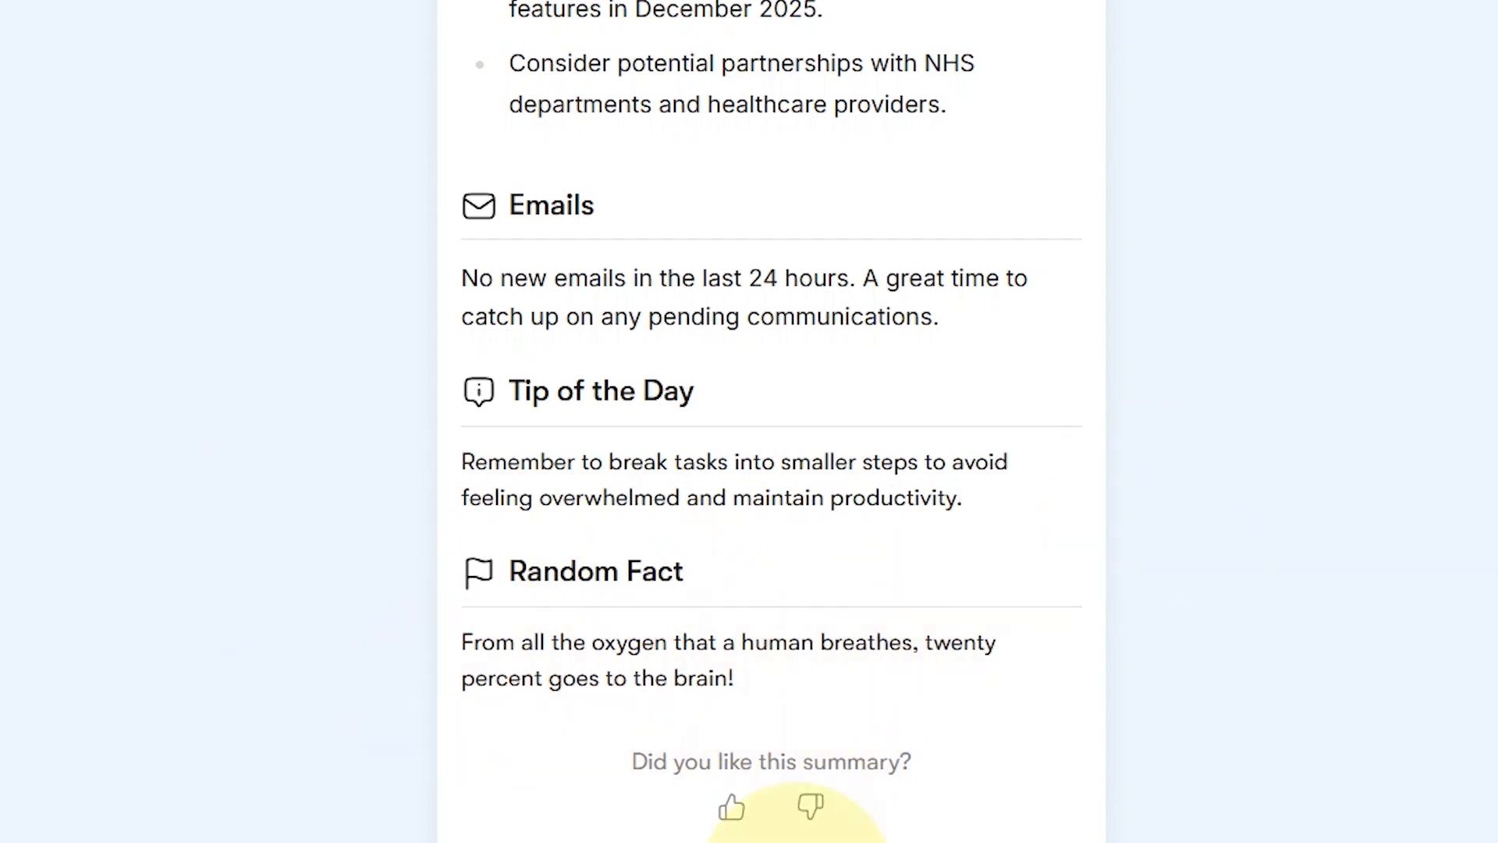
{"action": "scroll", "coordinate": [737, 811], "scroll_direction": "up", "scroll_amount": 2}
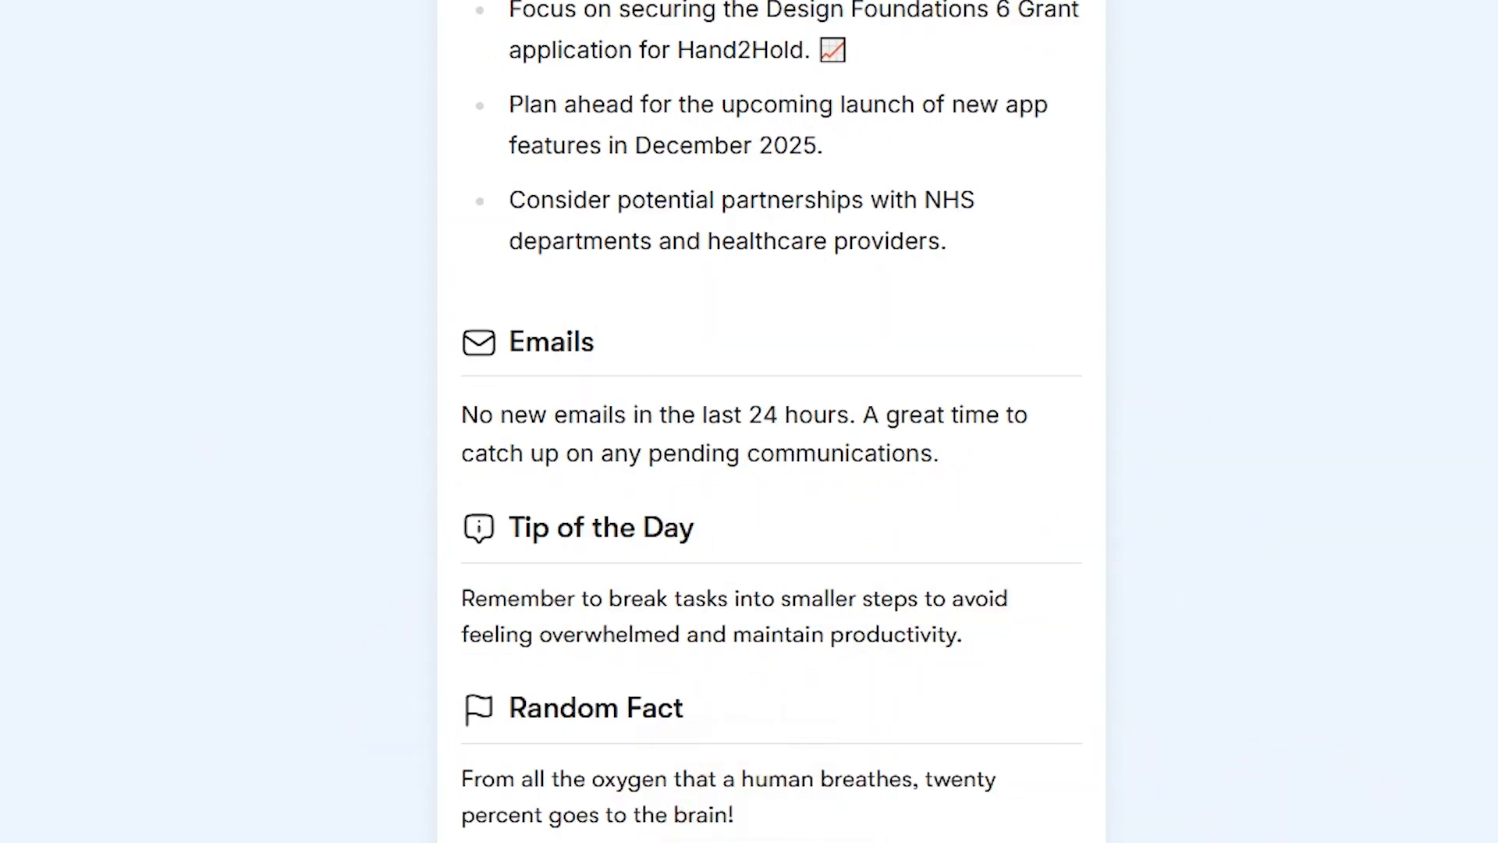
Leave the daily digest and view the AI Employees in the Hand2Hold app workspace.
{"action": "scroll", "coordinate": [620, 395], "scroll_direction": "up", "scroll_amount": 6}
{"action": "scroll", "coordinate": [648, 383], "scroll_direction": "up", "scroll_amount": 5}
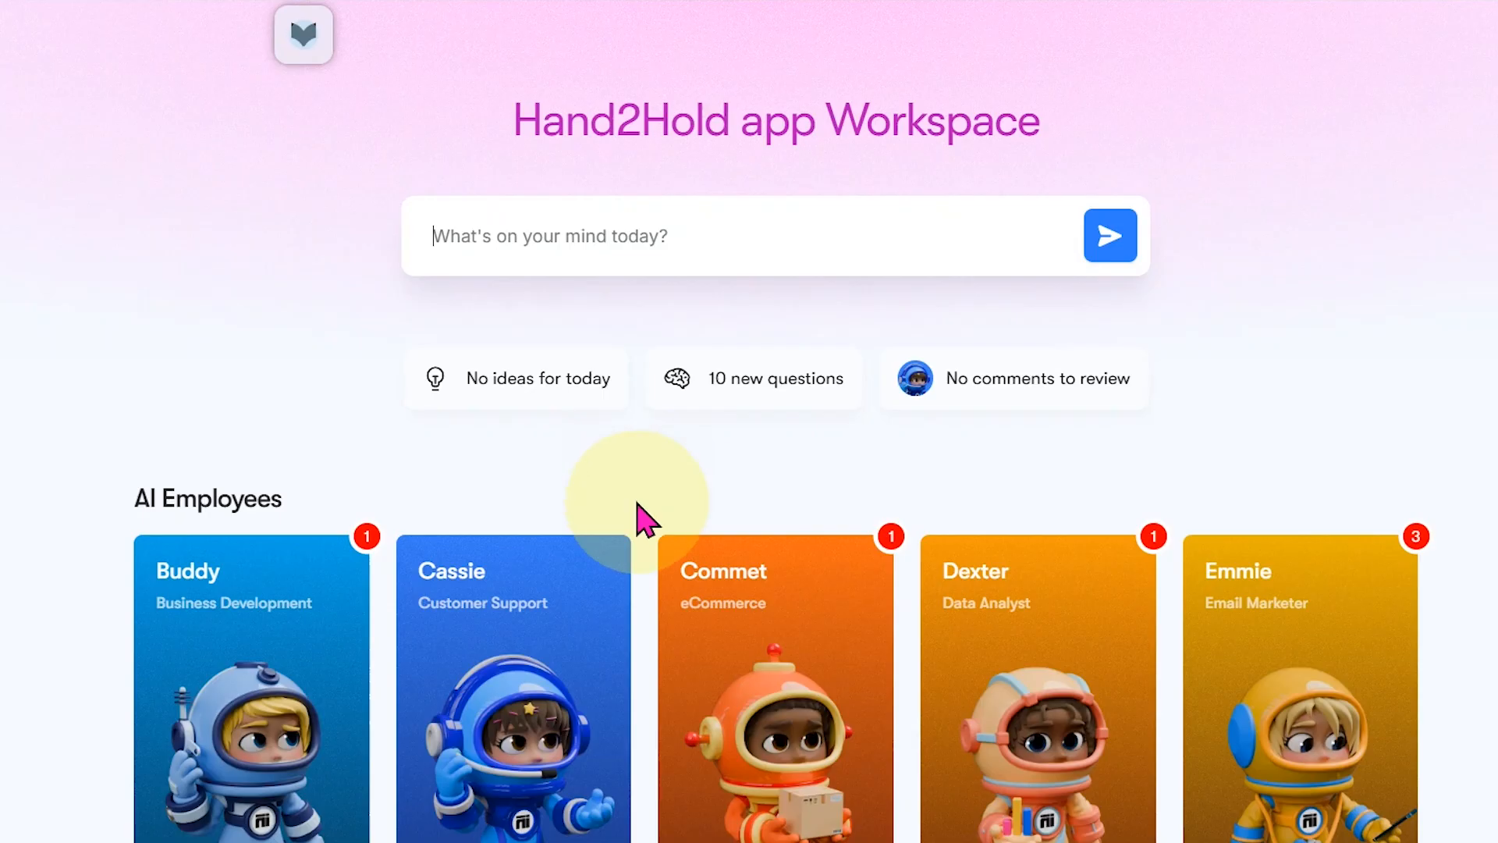
{"action": "scroll", "coordinate": [635, 518], "scroll_direction": "down", "scroll_amount": 5}
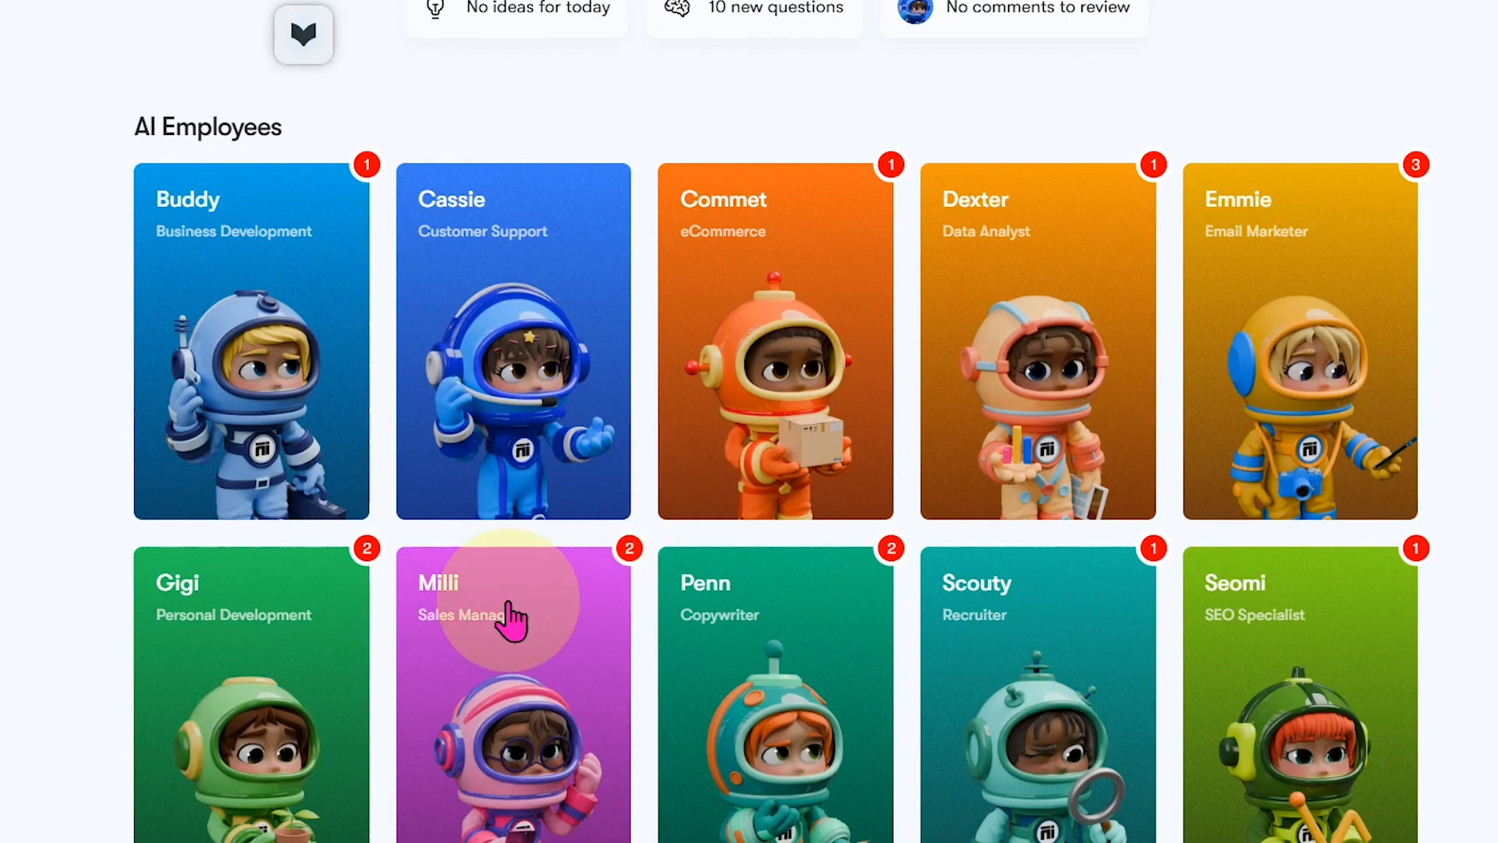